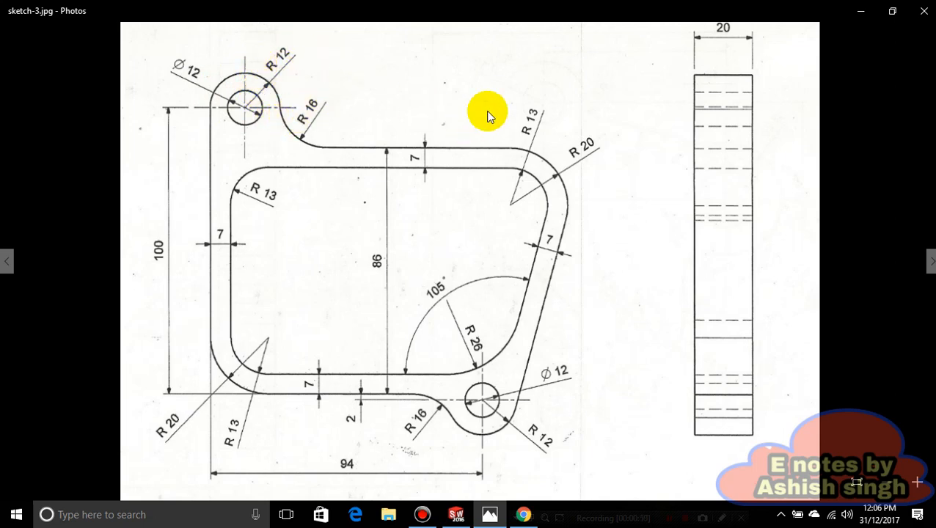
Step: Switch to the empty part in SOLIDWORKS and start a sketch on the Front Plane
click(449, 516)
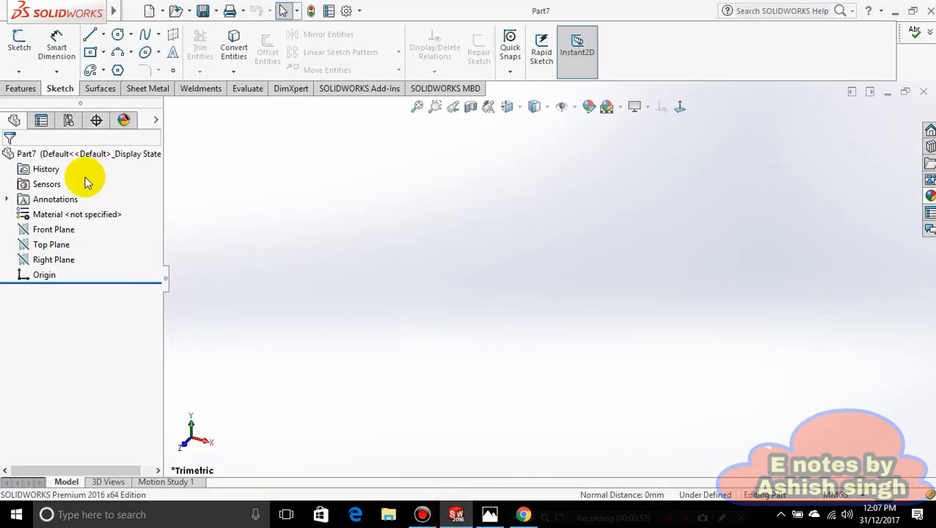
click(45, 229)
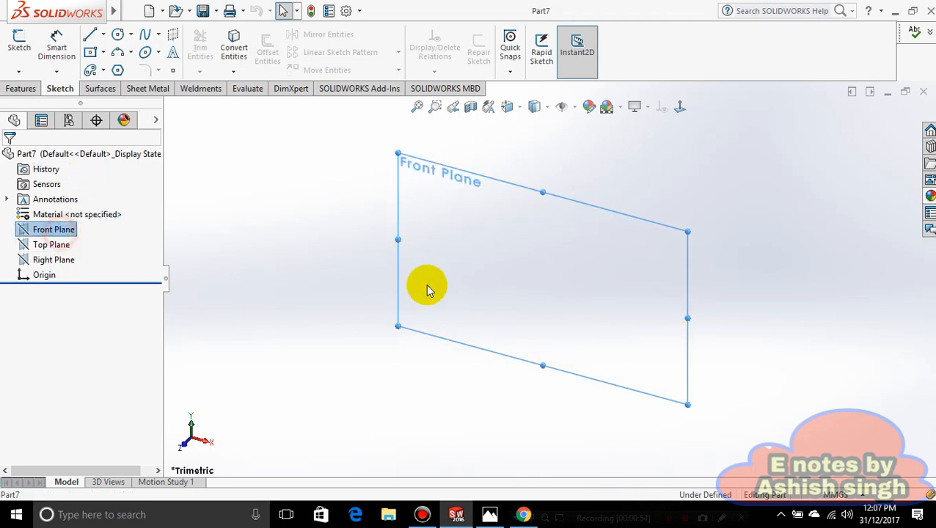
right_click(528, 285)
click(543, 261)
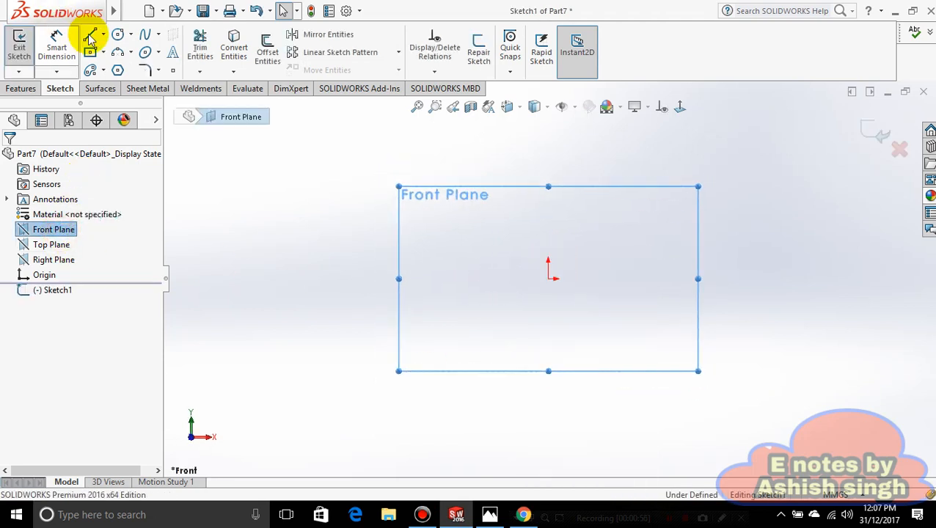
Step: Draw two infinite-length construction centerlines through the origin, one vertical and one horizontal
click(105, 35)
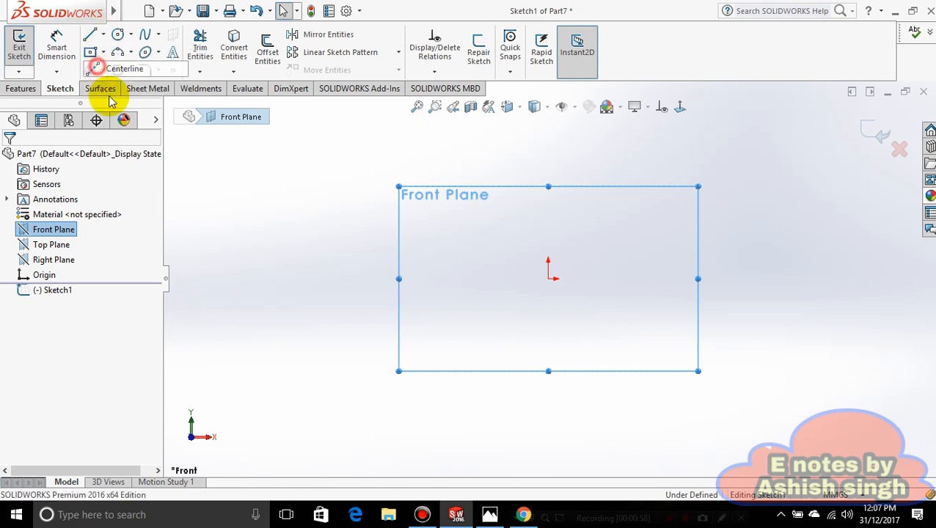
click(96, 66)
click(85, 332)
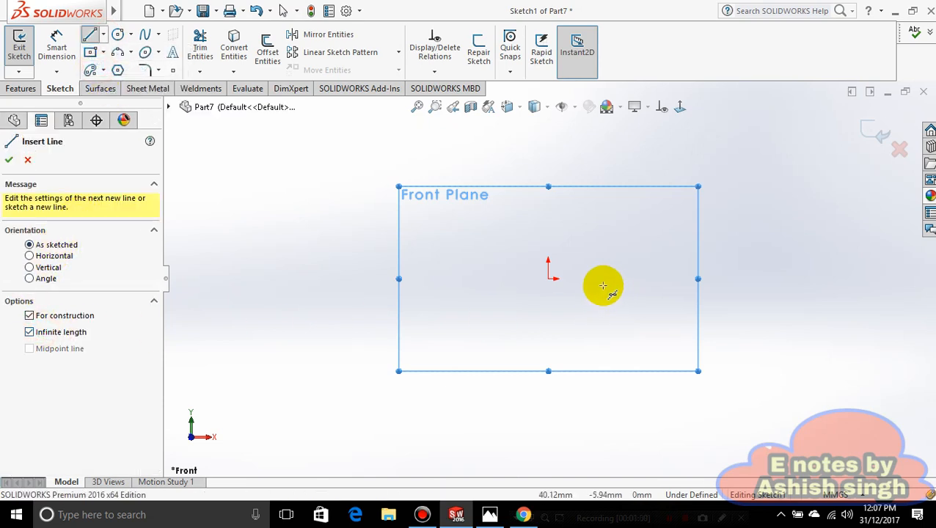
click(549, 279)
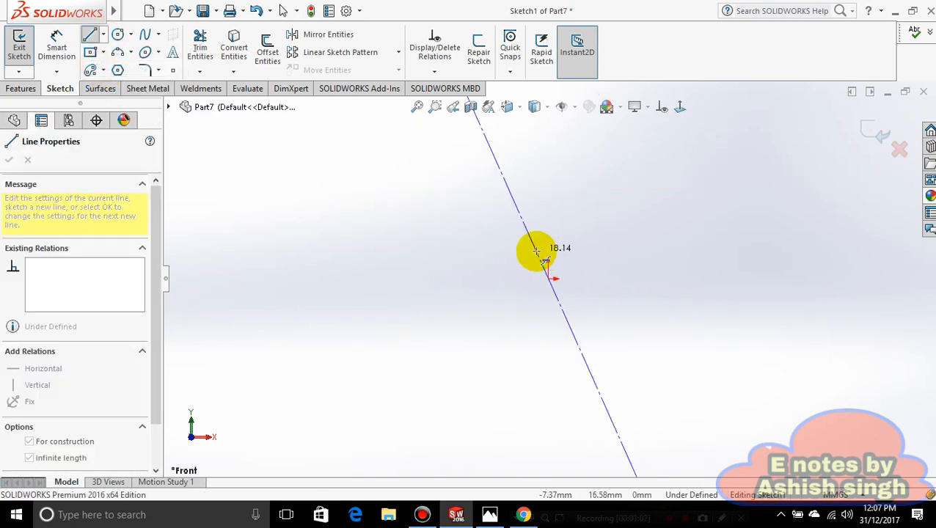
click(549, 248)
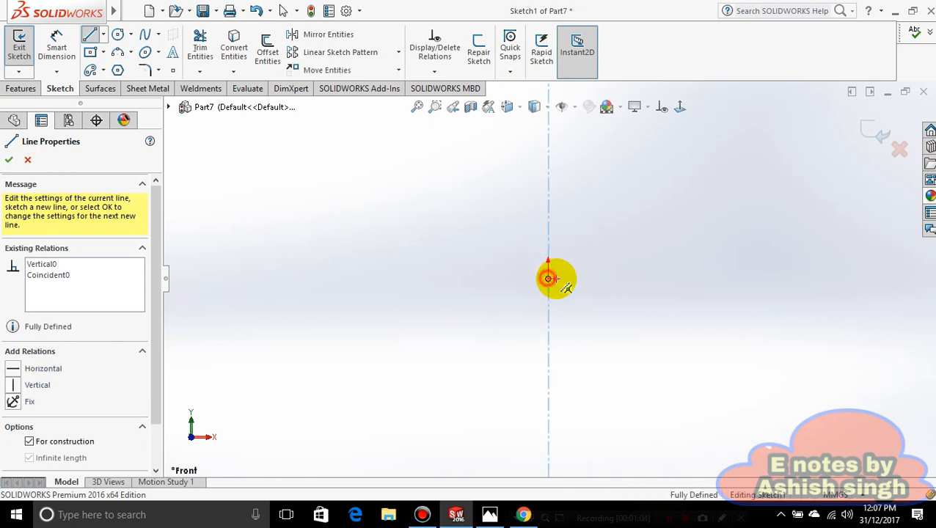
click(549, 279)
click(568, 279)
scroll(543, 259, down, 3)
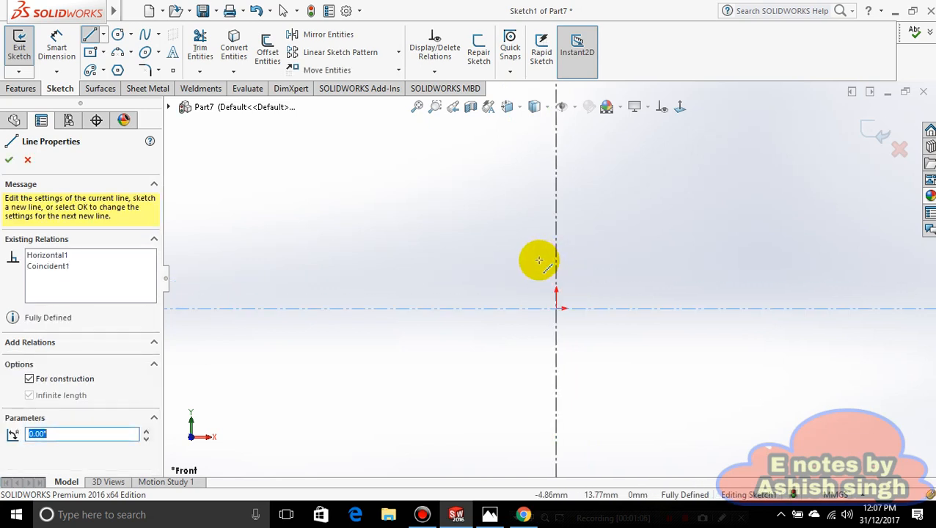
key(Escape)
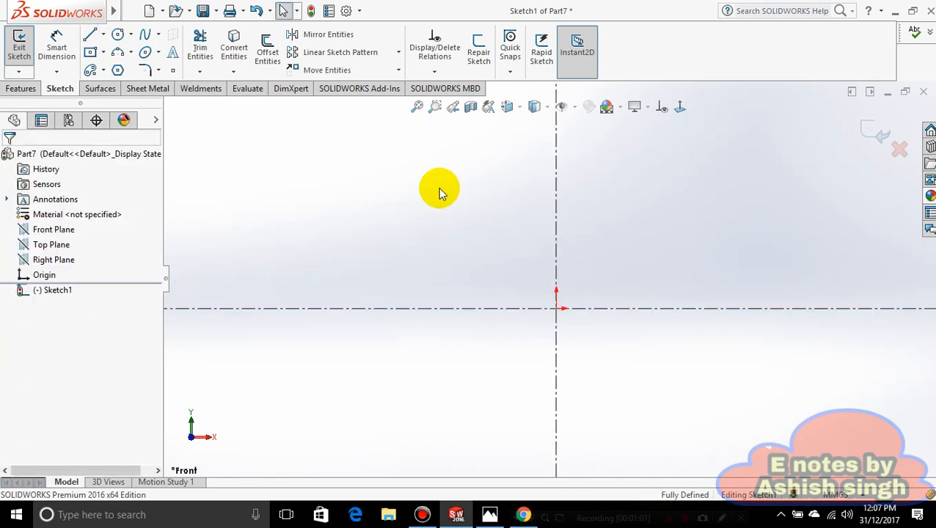
Step: Draw two concentric circles above and to the left of the origin, the inner one about 2.2 mm in diameter
click(130, 36)
click(139, 52)
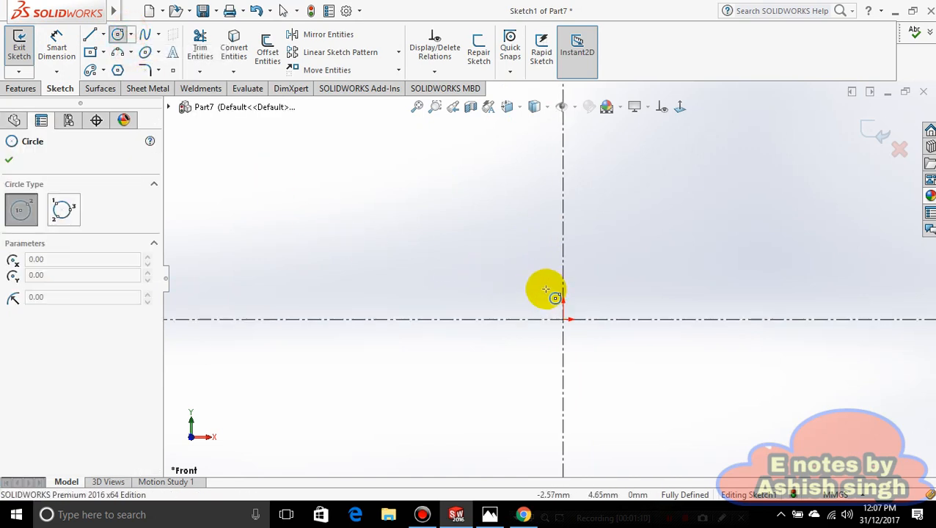
click(506, 269)
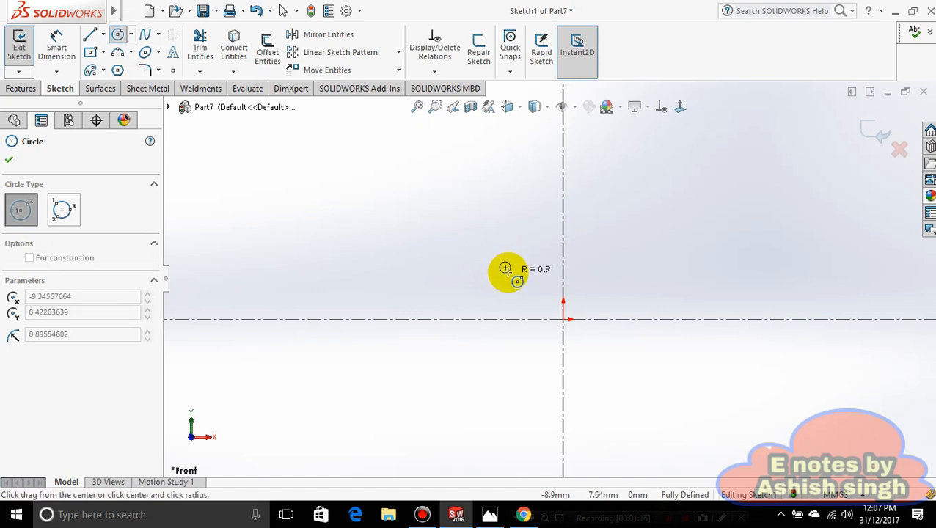
click(515, 280)
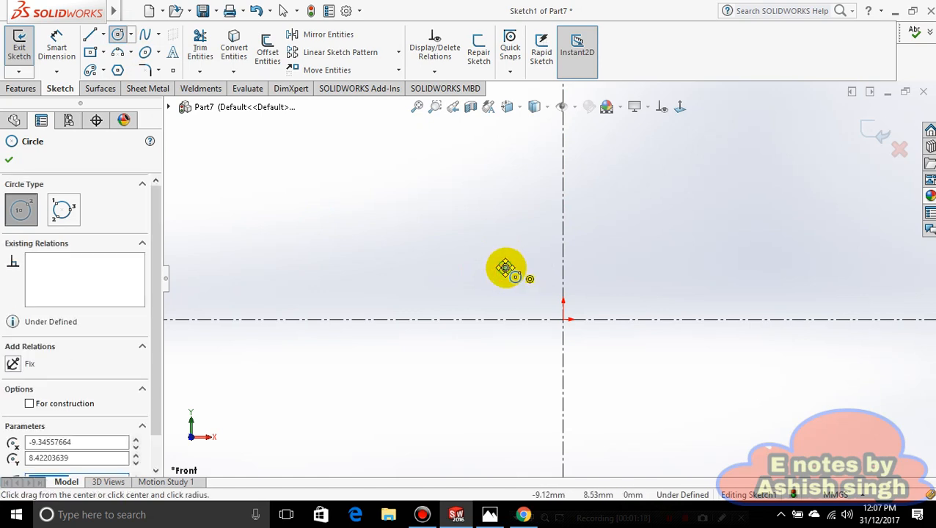
scroll(513, 270, down, 5)
click(525, 261)
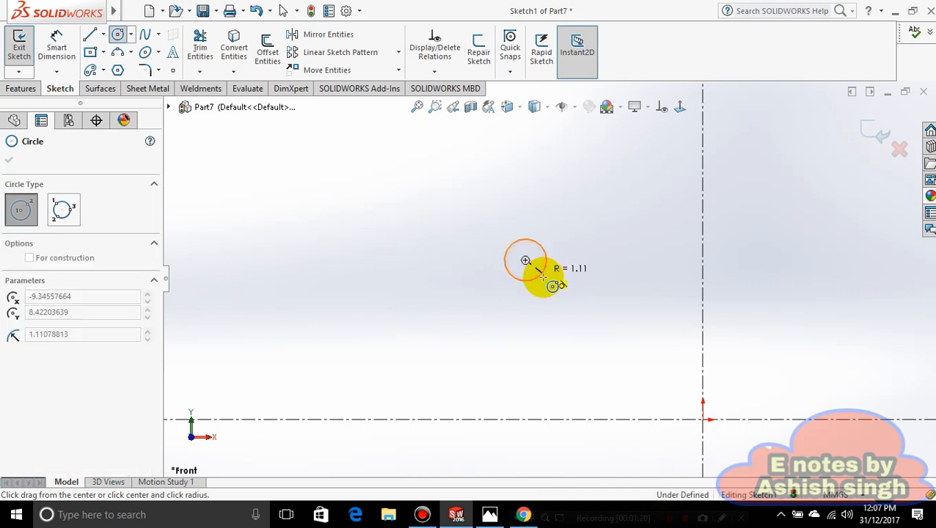
click(553, 294)
Step: Dimension the inner circle's diameter as 12 mm
click(63, 49)
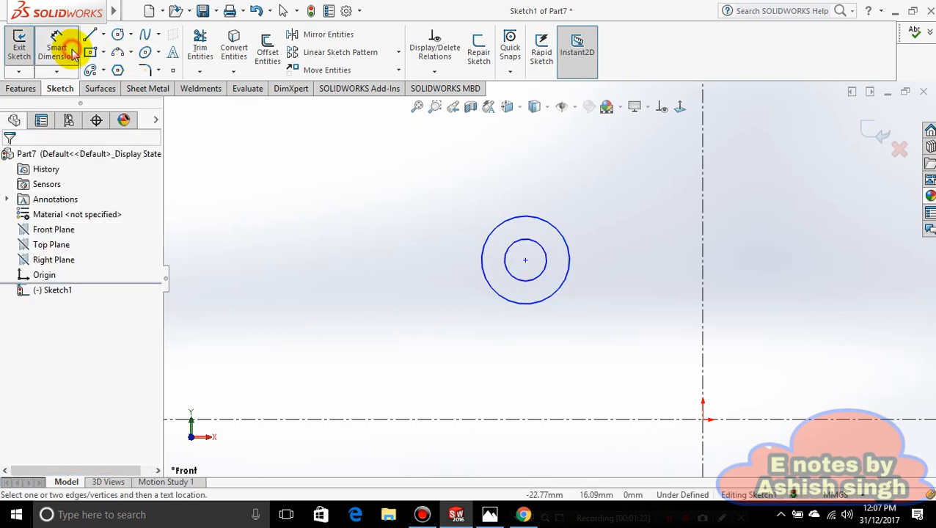
click(541, 274)
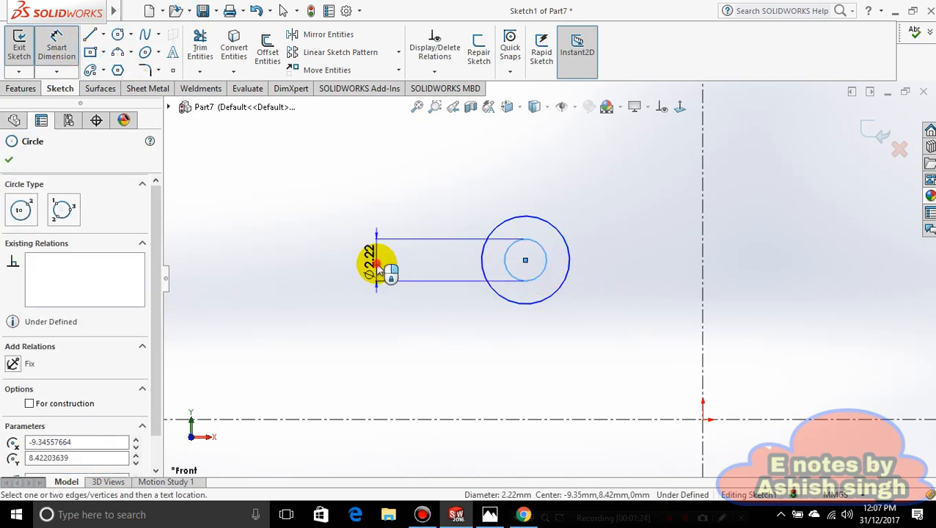
click(378, 264)
text(12)
key(Return)
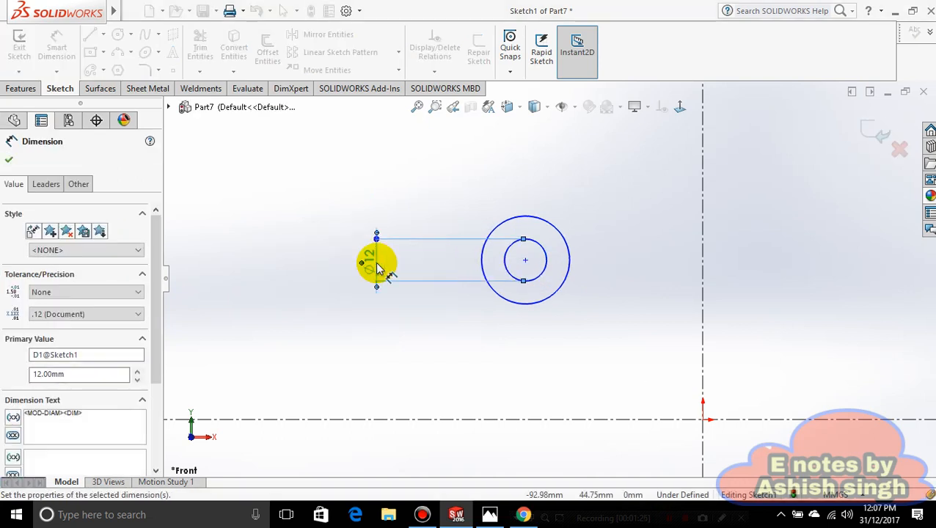
Step: Dimension the outer concentric circle's diameter as 24 mm
click(522, 217)
click(496, 195)
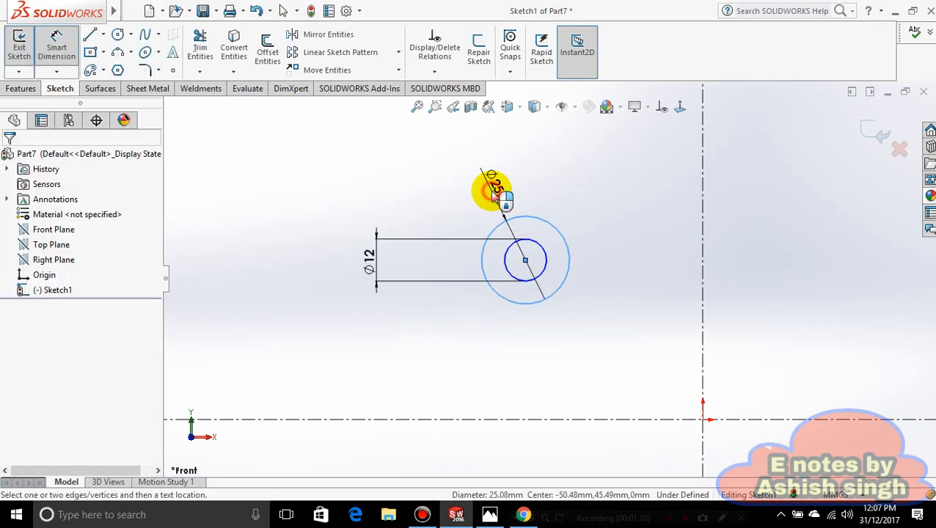
text(24)
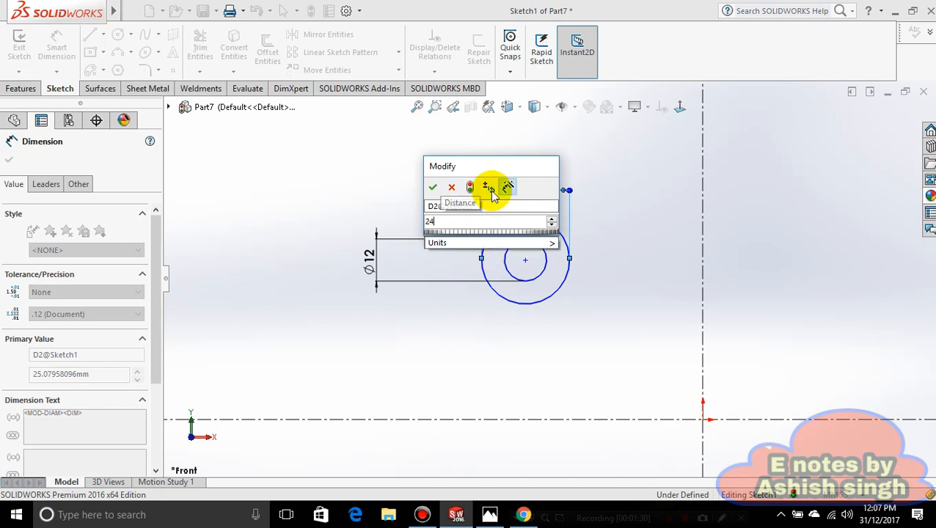
key(Return)
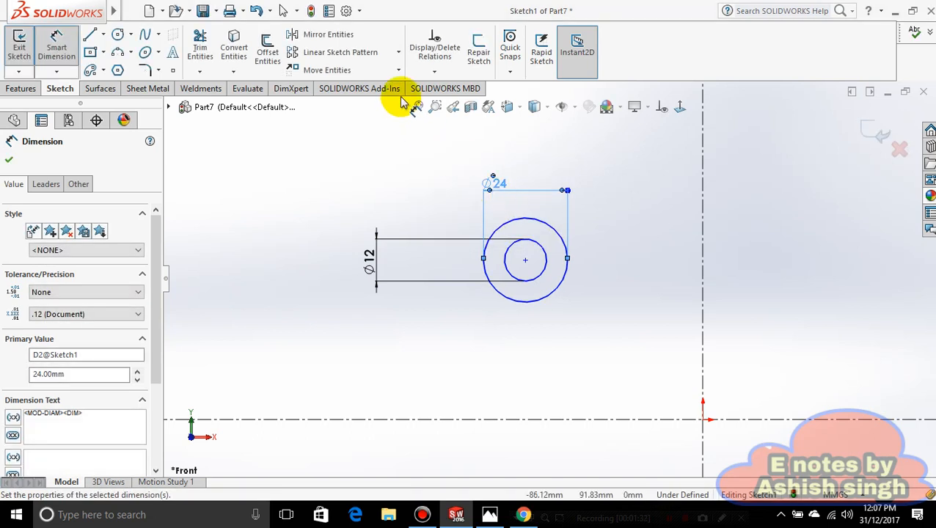
scroll(512, 270, down, 1)
scroll(493, 290, up, 1)
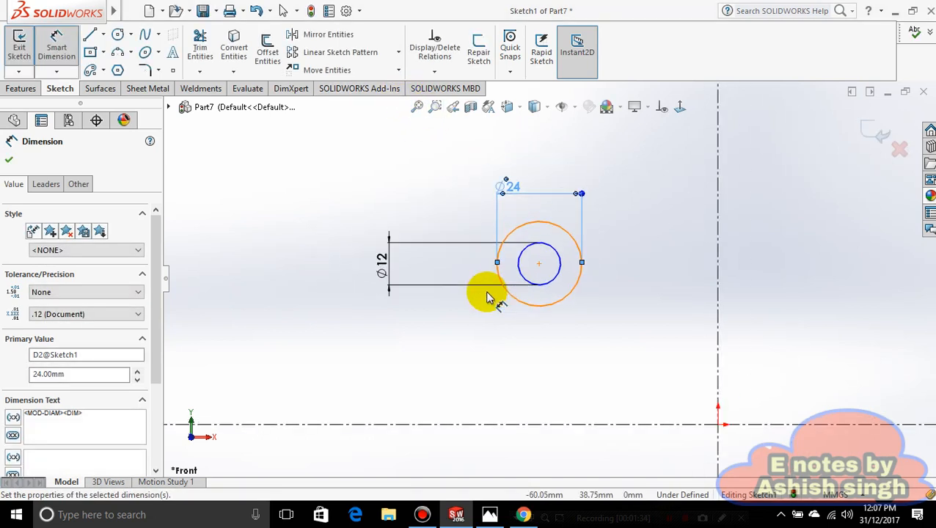
Step: Following the reference drawing, draw a three-point arc of about 37.6 mm radius curving down and away from the outer circle's right side
click(489, 514)
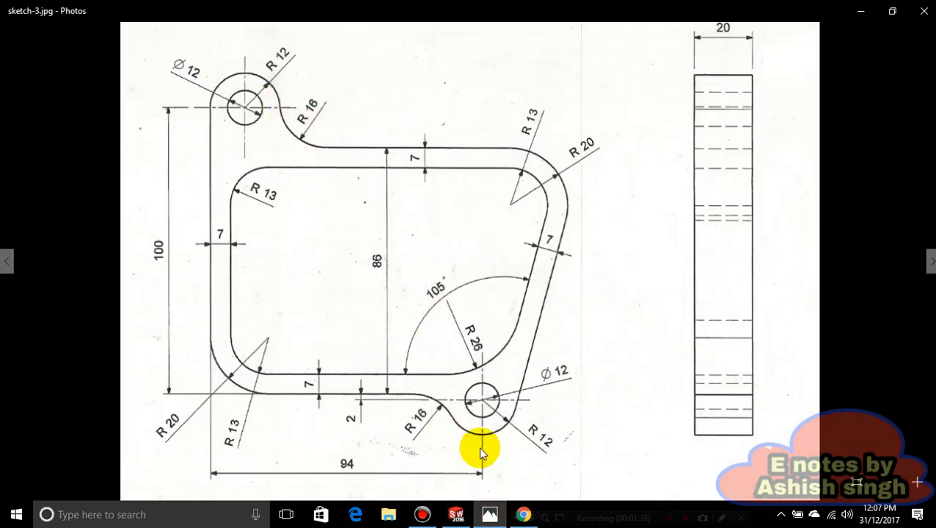
click(489, 514)
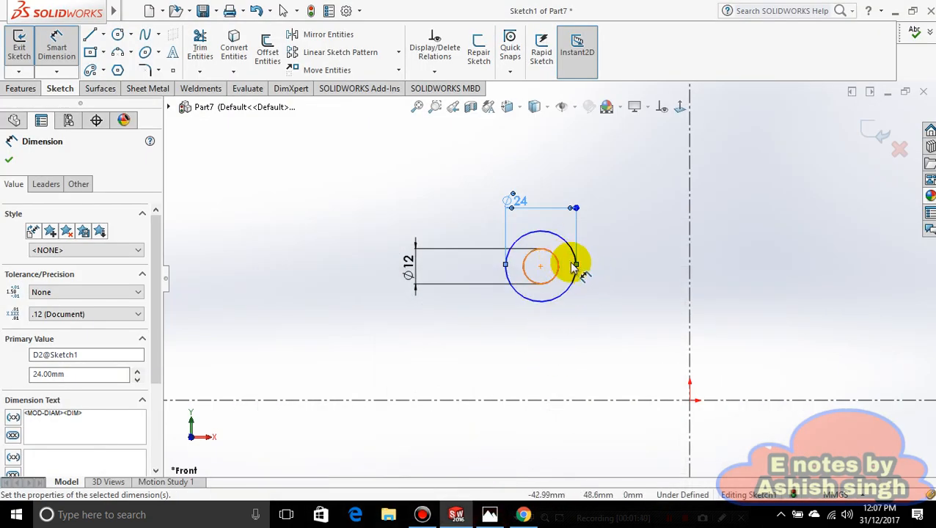
scroll(565, 266, down, 2)
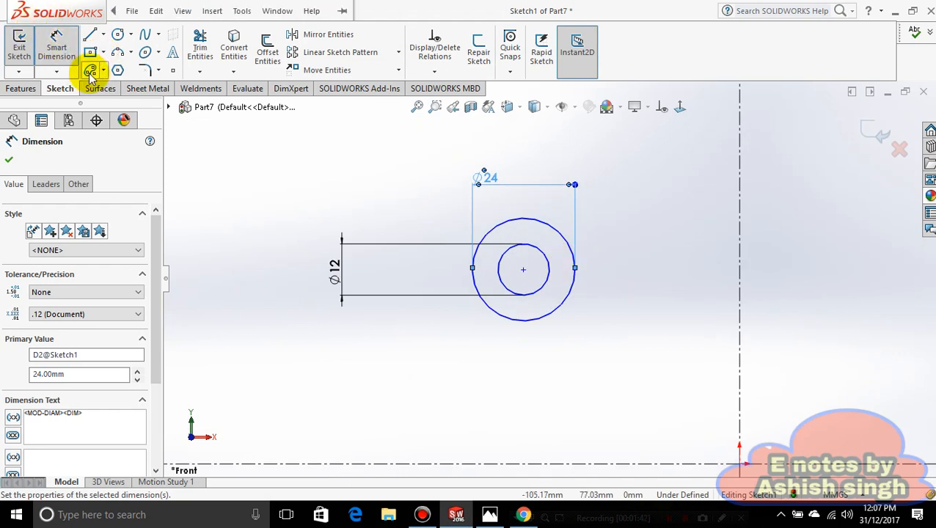
key(Escape)
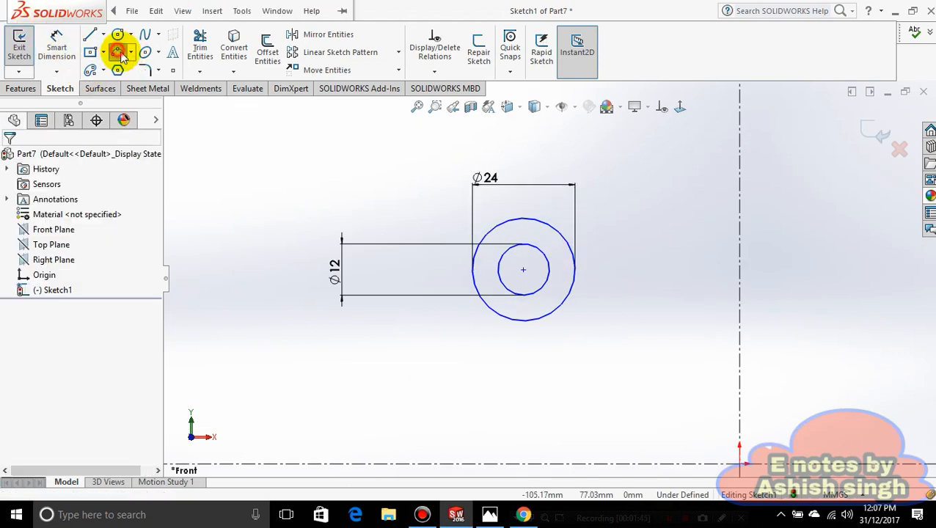
click(119, 53)
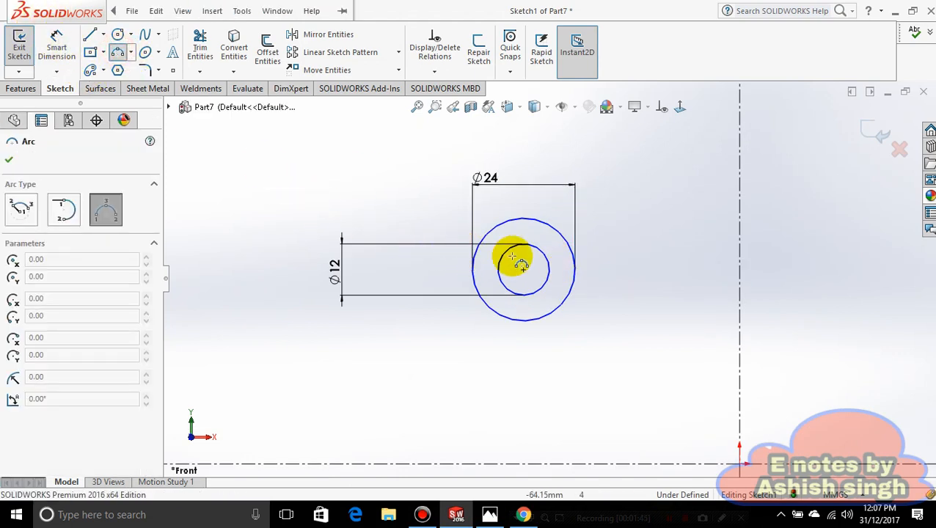
click(575, 265)
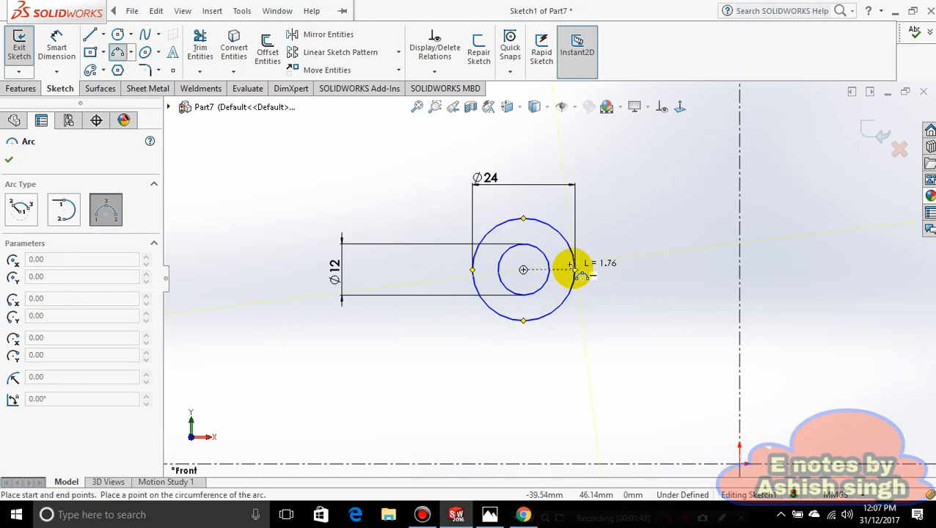
click(669, 306)
click(649, 300)
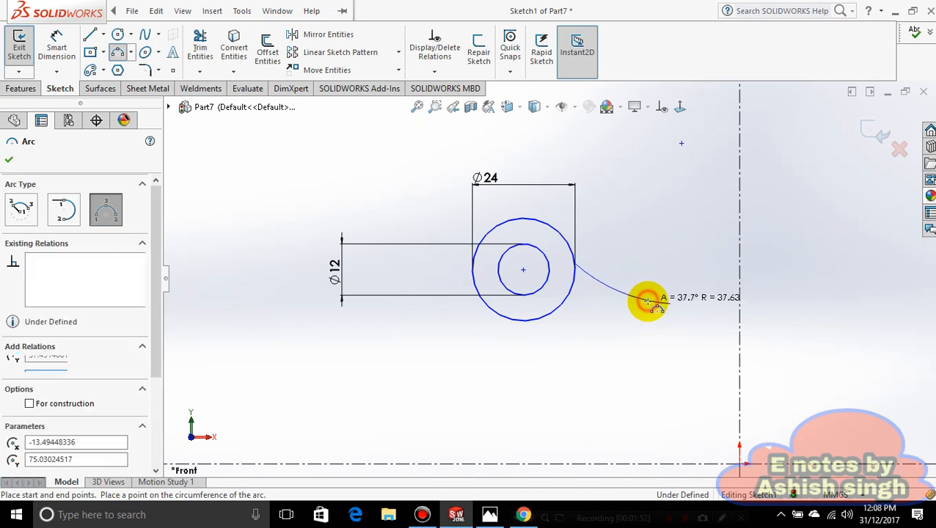
key(Escape)
Step: Dimension the arc's radius as 16 mm, checking the value against the reference drawing
scroll(597, 246, down, 2)
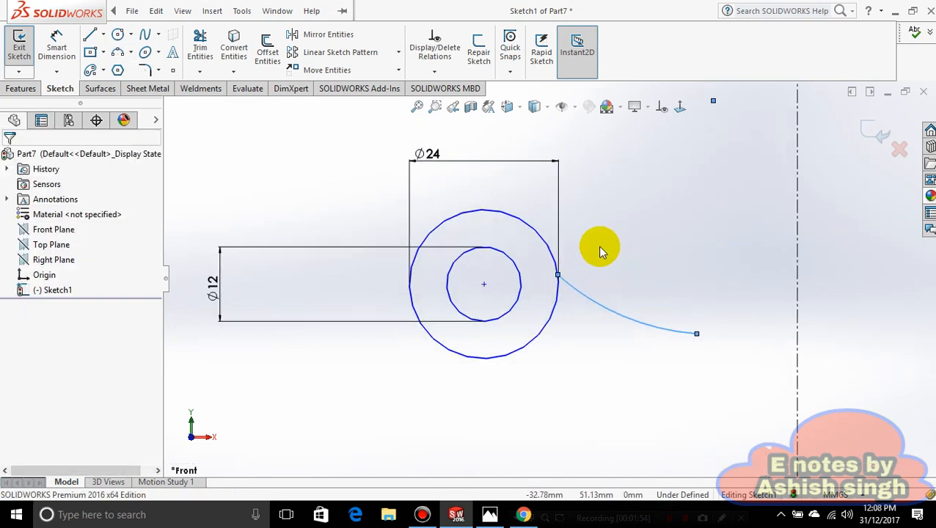
click(57, 53)
click(638, 319)
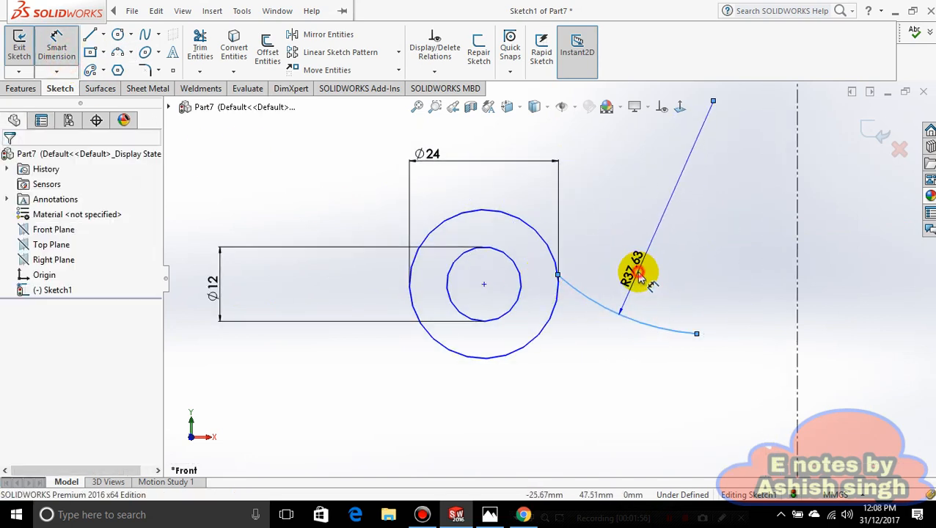
click(627, 273)
click(491, 515)
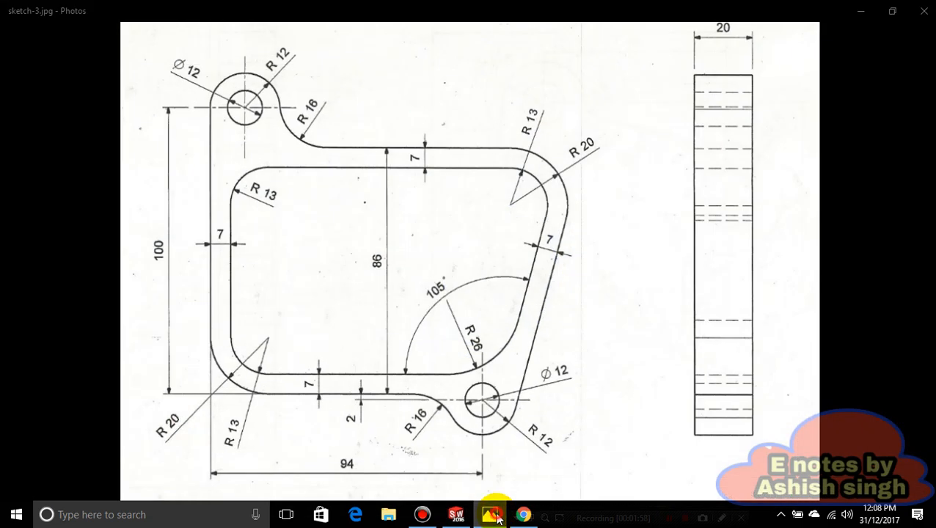
click(491, 515)
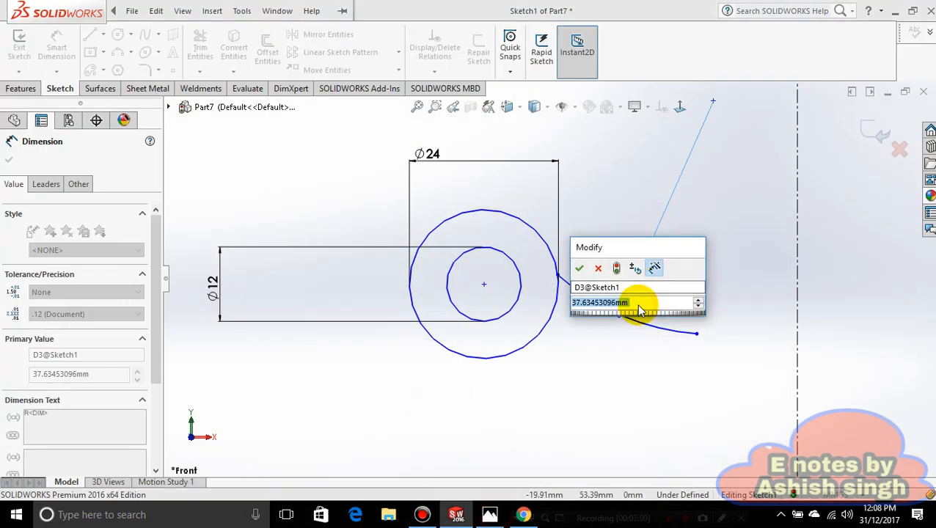
text(16)
key(Return)
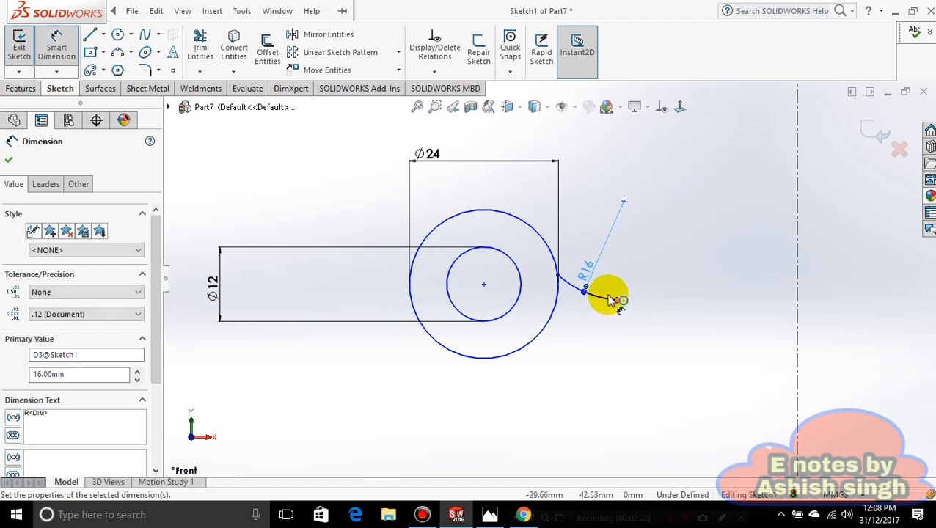
key(Escape)
Step: Add a tangent relation between the 16 mm radius arc and the outer circle
scroll(565, 278, down, 6)
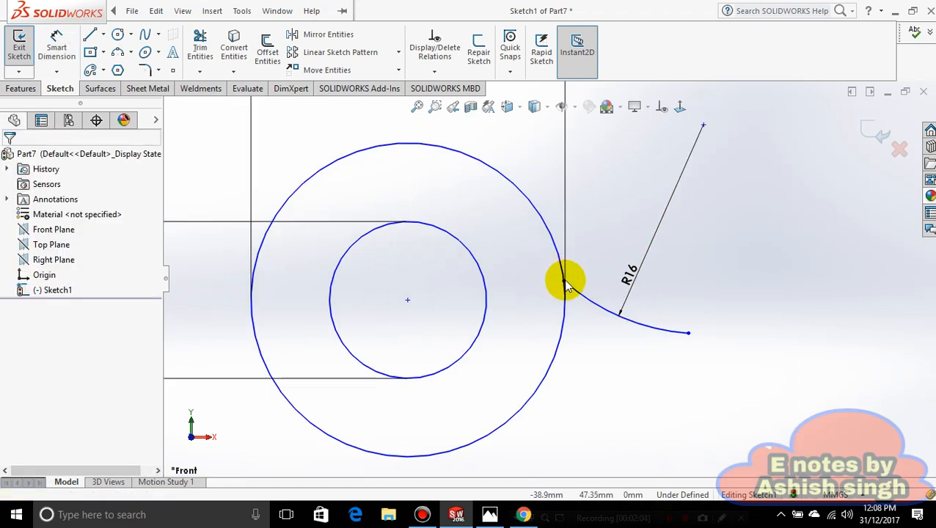
click(599, 304)
ctrl+click(547, 233)
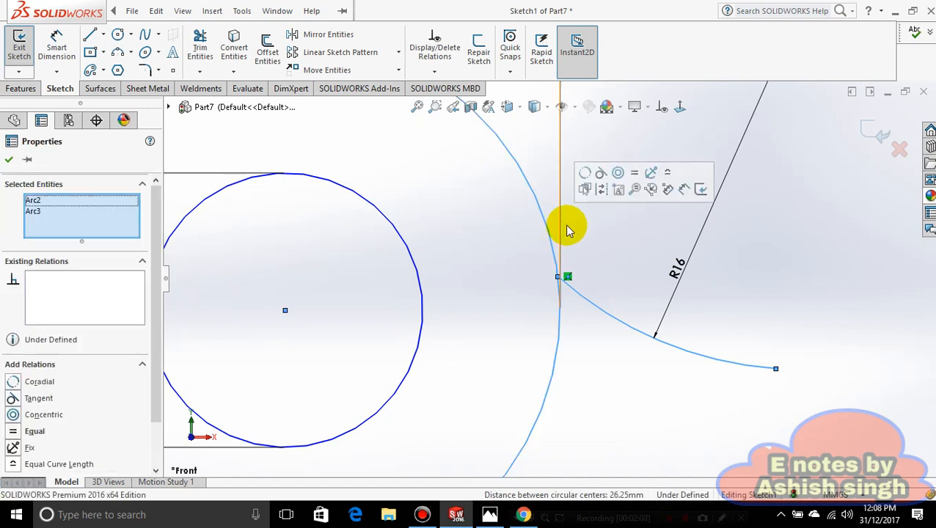
click(600, 172)
key(Escape)
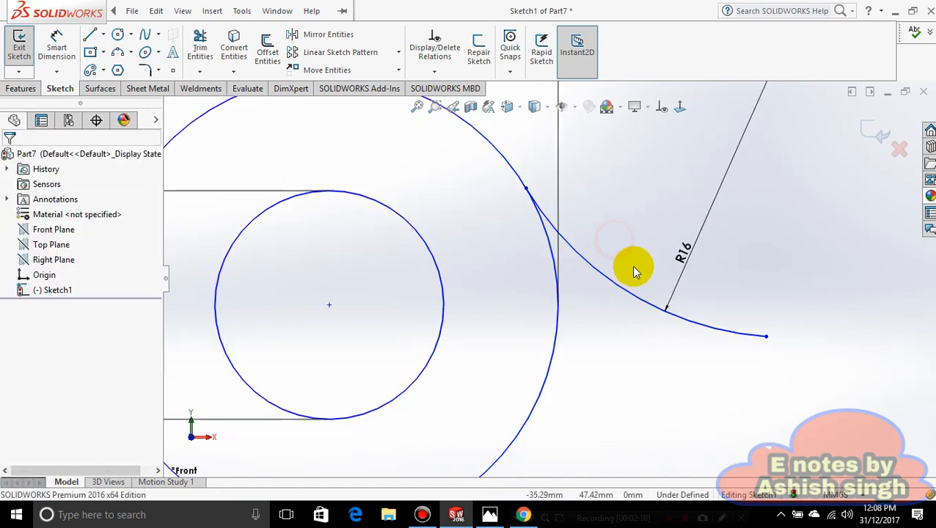
Step: Following the reference drawing, draw a horizontal line about 58 mm long from the R16 arc's free end, away from the circles
scroll(630, 267, up, 6)
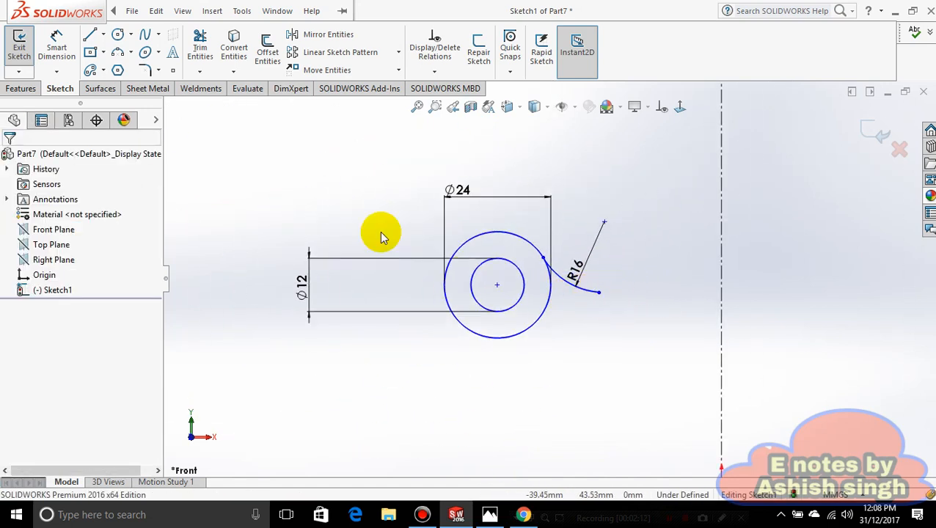
click(488, 515)
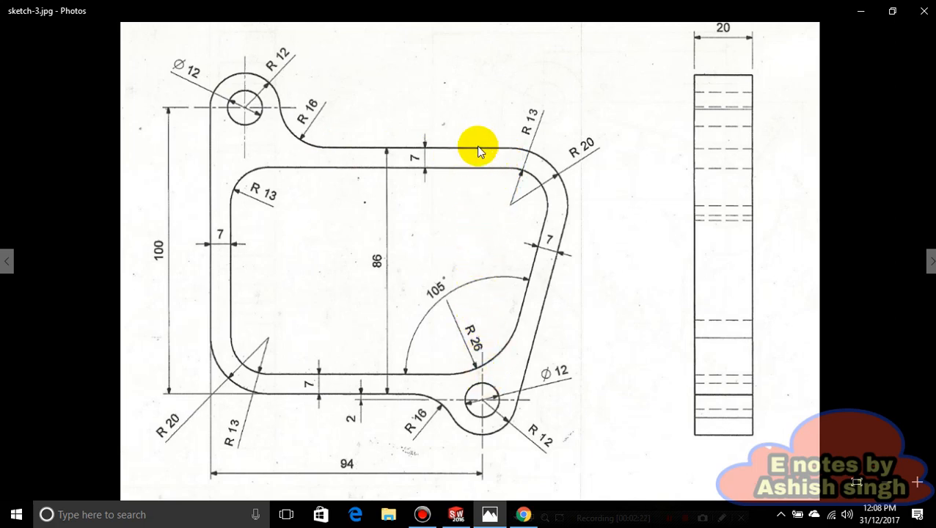
click(489, 514)
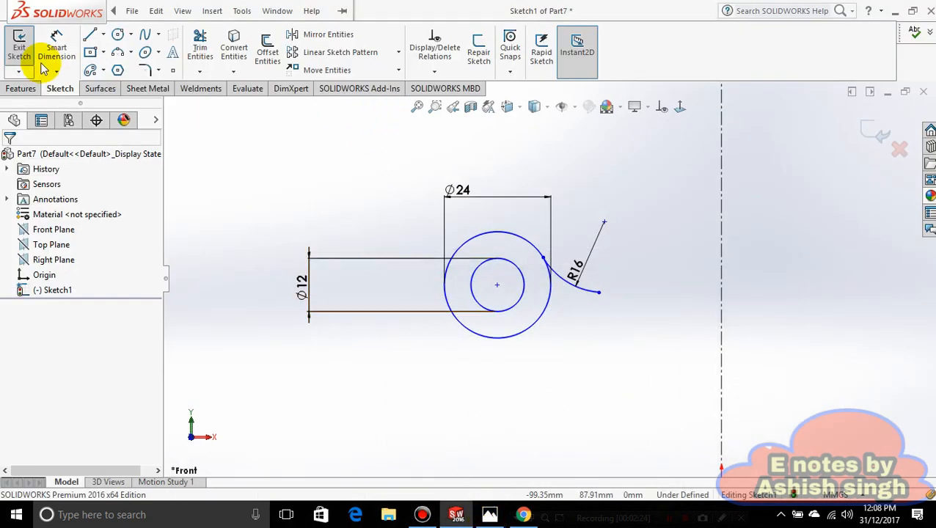
click(91, 39)
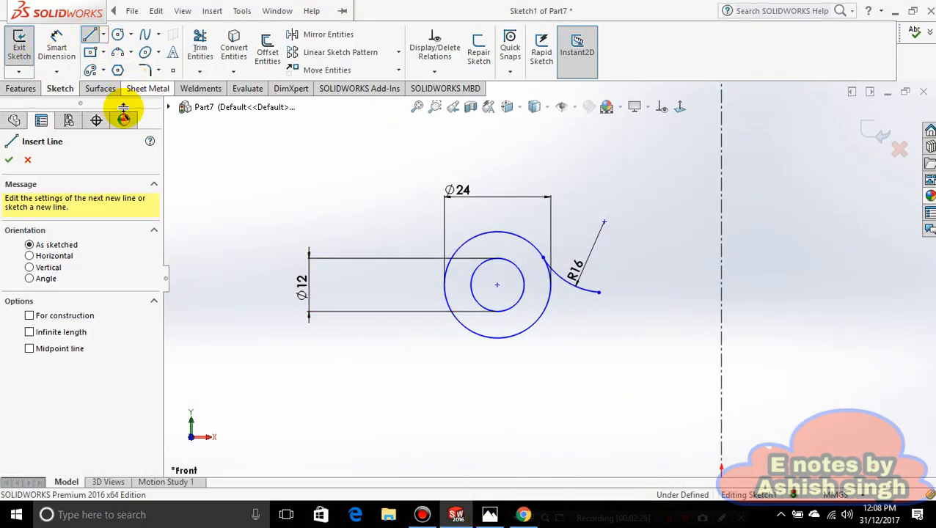
click(103, 34)
click(110, 53)
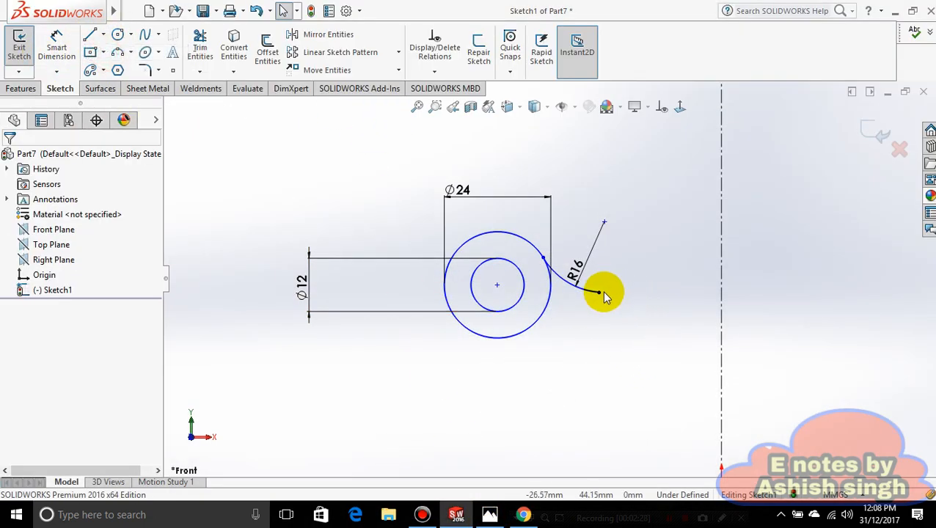
click(599, 293)
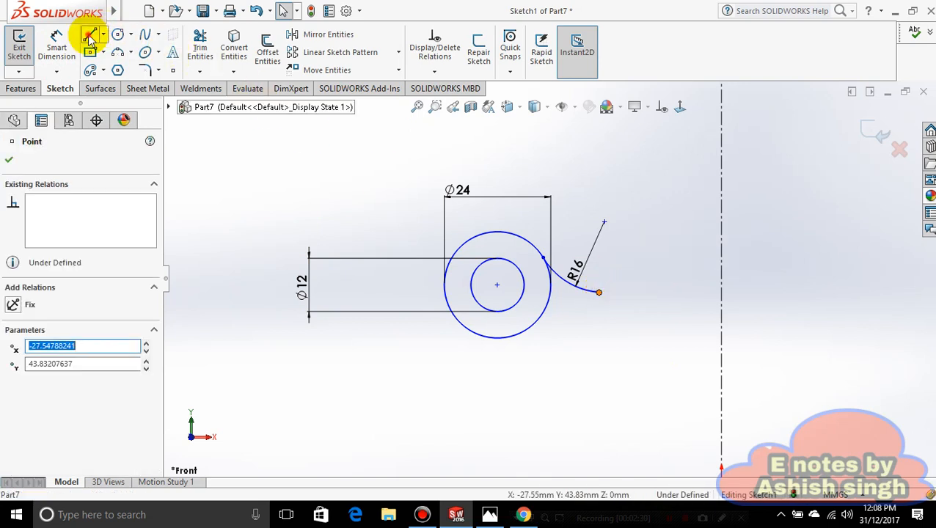
click(90, 35)
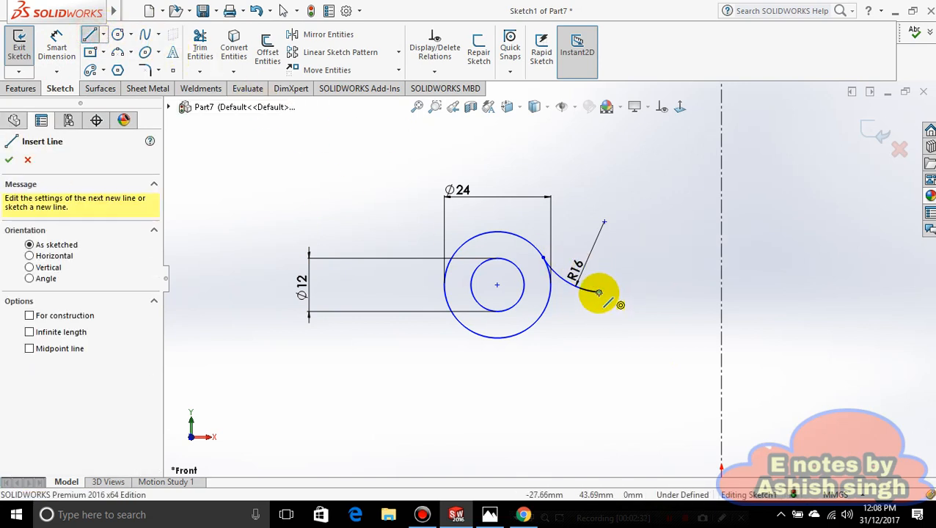
click(599, 292)
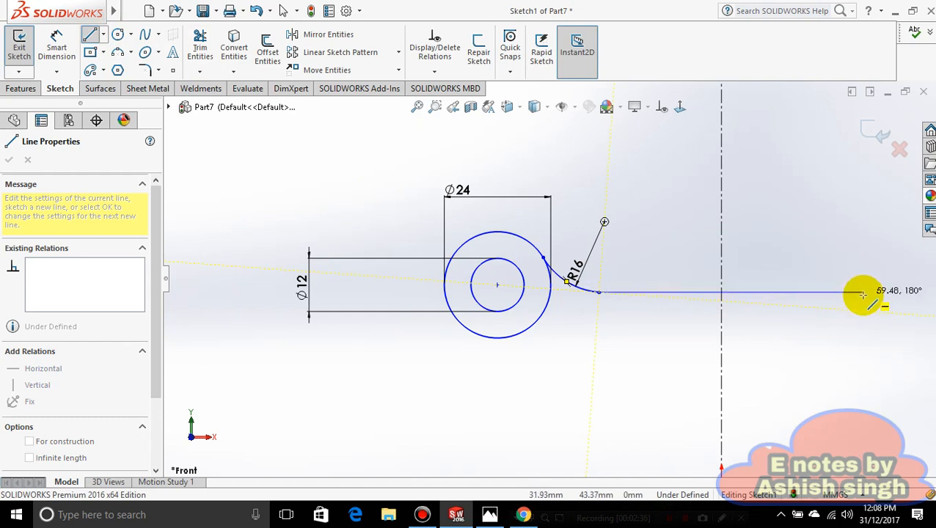
click(855, 292)
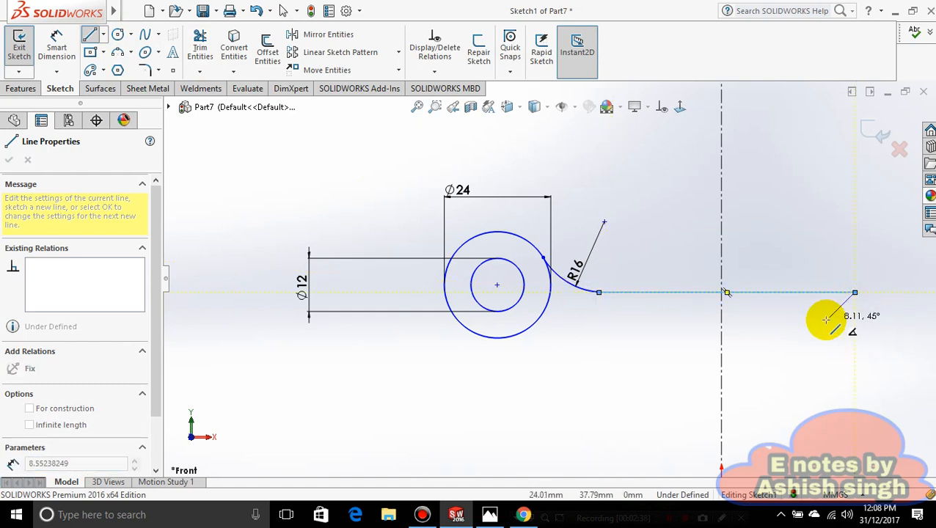
key(Escape)
Step: Following the reference drawing, draw a vertical line about 50 mm long downward from the outer circle's left quadrant point
click(489, 514)
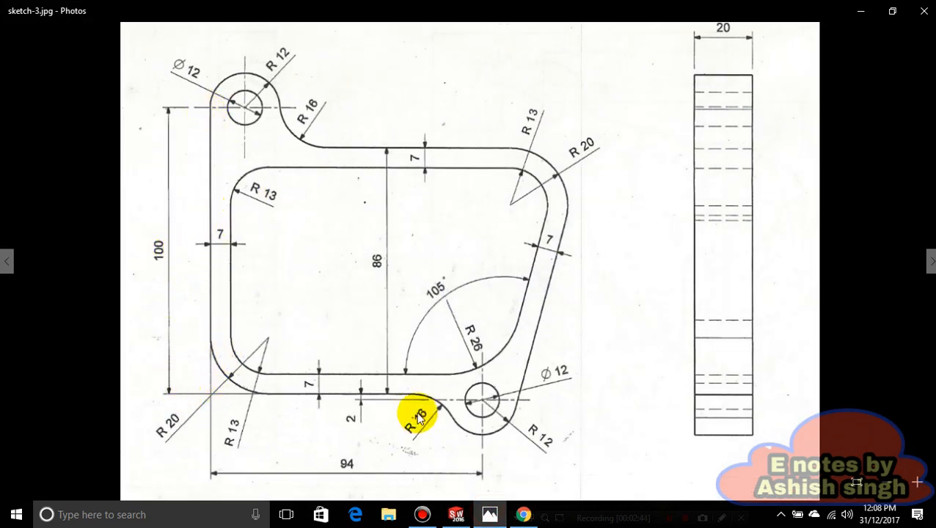
click(489, 515)
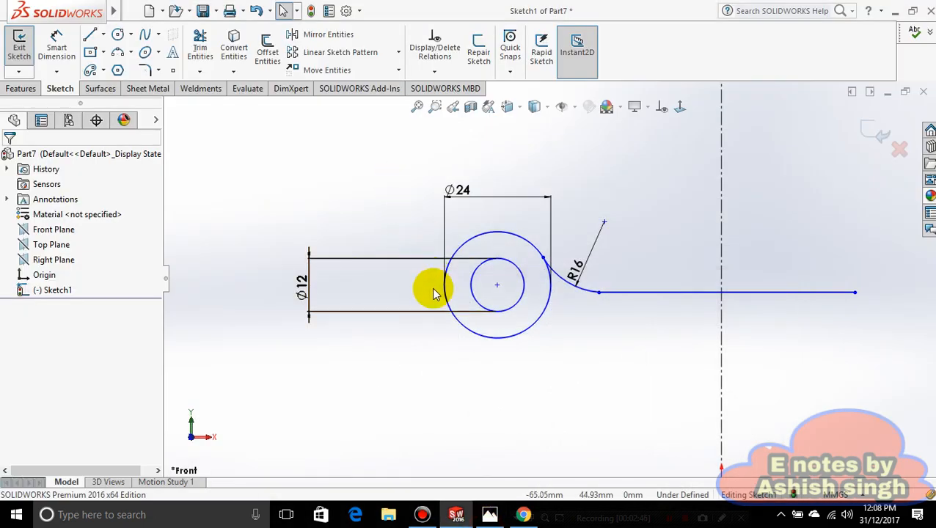
click(91, 36)
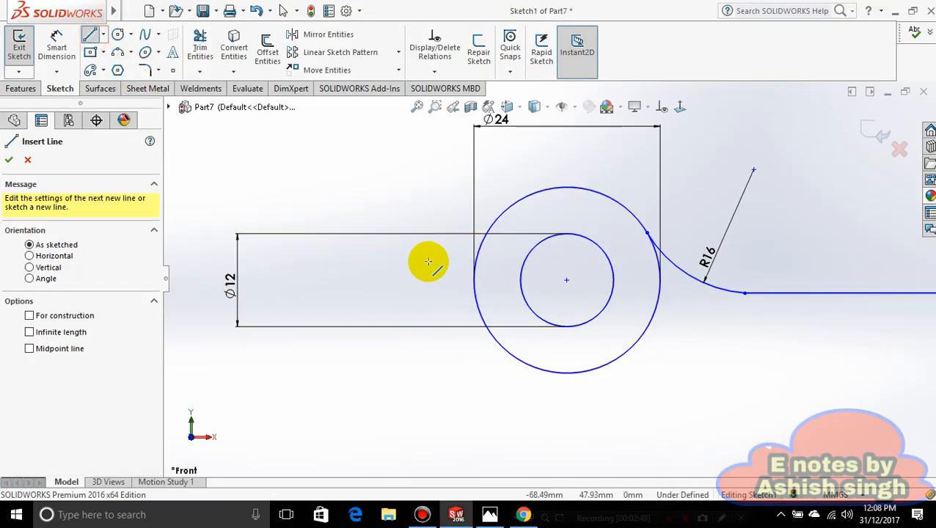
click(473, 280)
scroll(469, 437, up, 3)
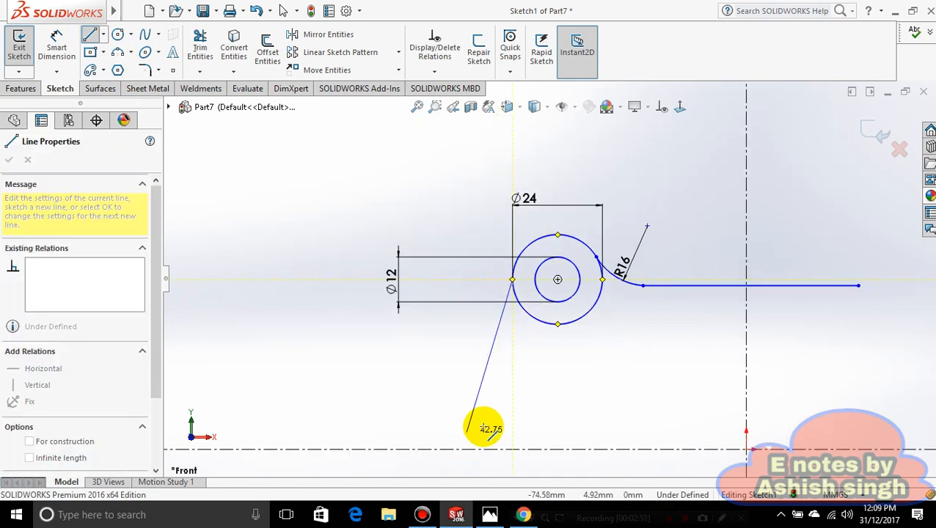
click(512, 465)
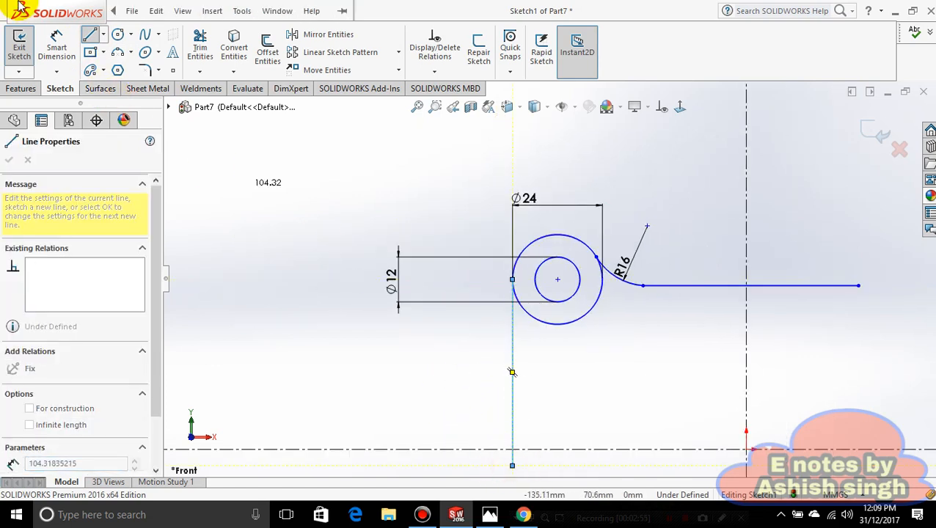
Step: Dimension the vertical line's length as 100 mm
click(57, 46)
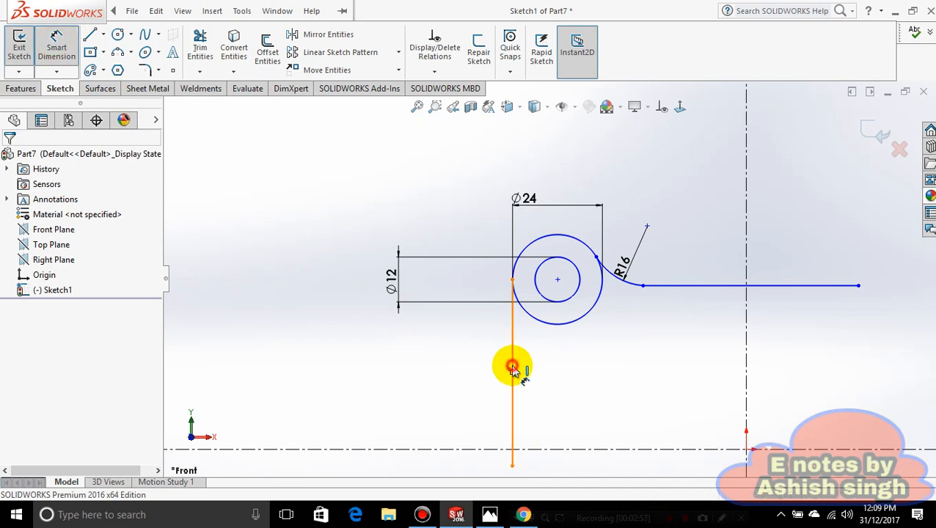
click(512, 369)
click(389, 377)
text(100)
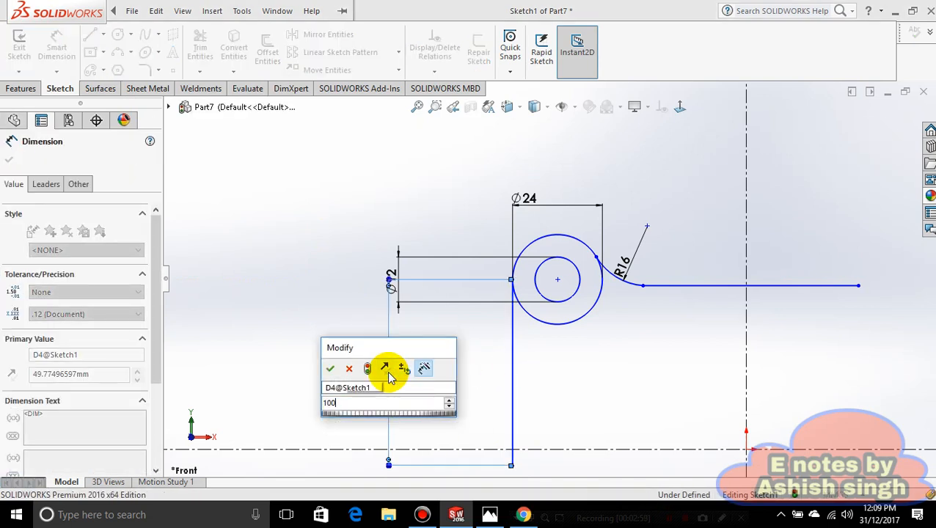
key(Return)
key(z)
key(z)
key(z)
key(z)
scroll(438, 345, down, 3)
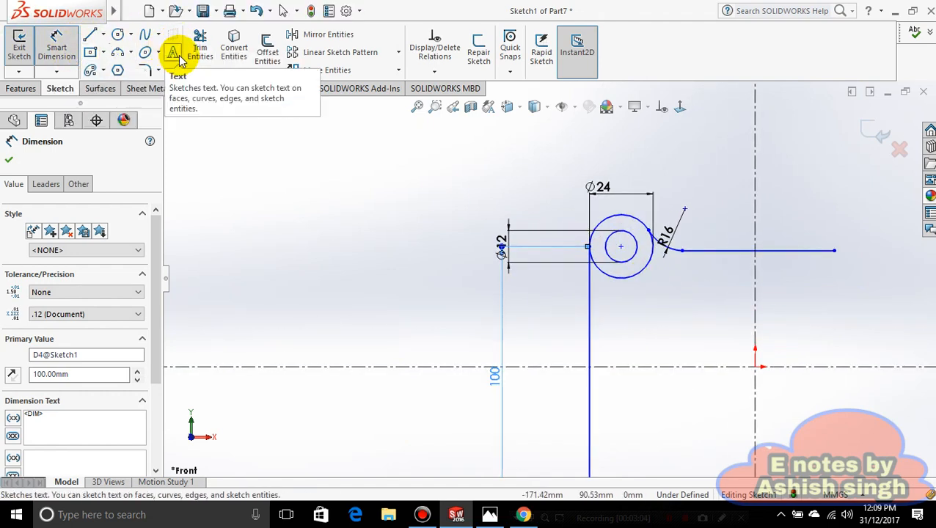
Step: Trim away the outer circle's lower portion between the vertical line and the R16 arc
click(200, 45)
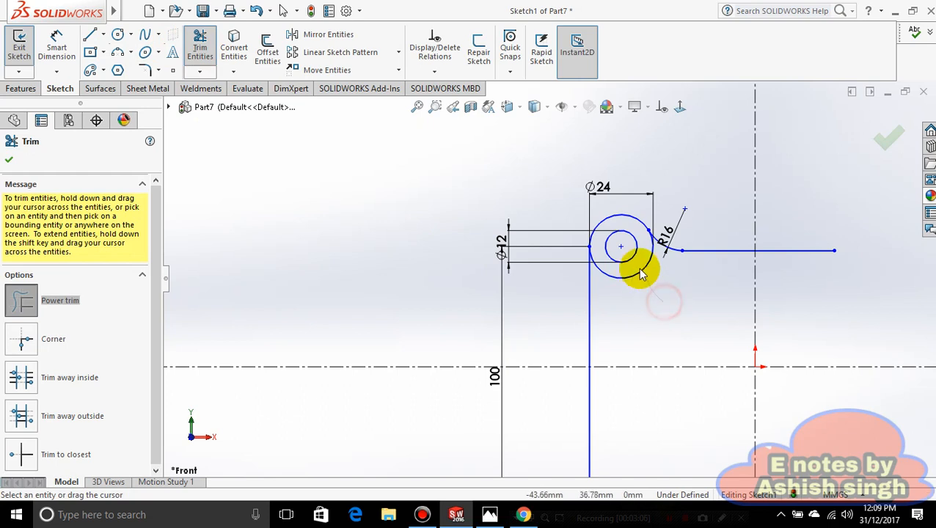
drag(640, 273, 665, 309)
scroll(660, 309, up, 2)
scroll(495, 229, down, 5)
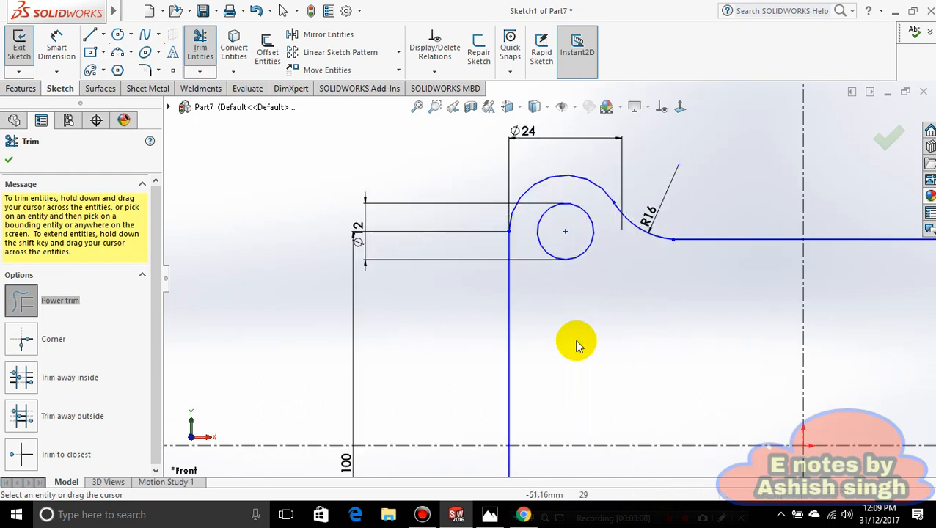
scroll(578, 363, up, 4)
scroll(556, 415, down, 4)
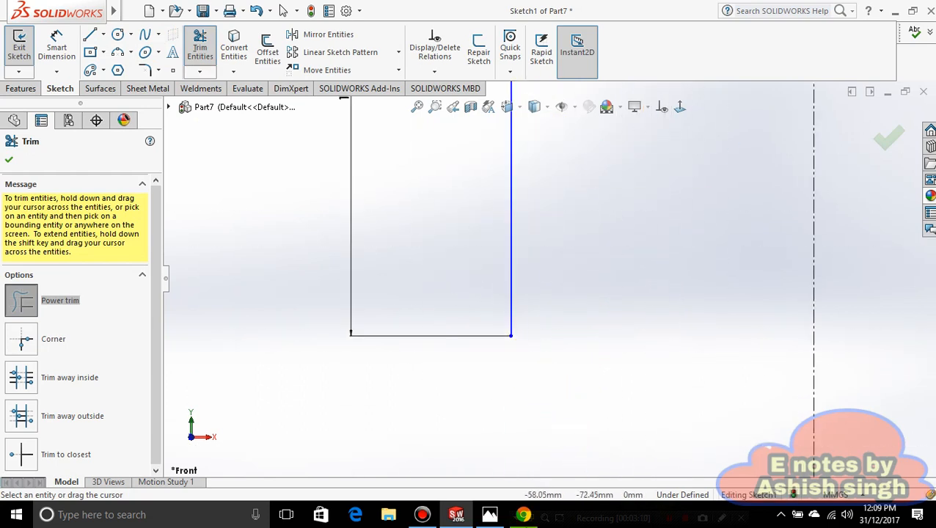
Step: Following the reference drawing, draw a horizontal line from the vertical line's lower end to the right, past the vertical centerline
click(489, 514)
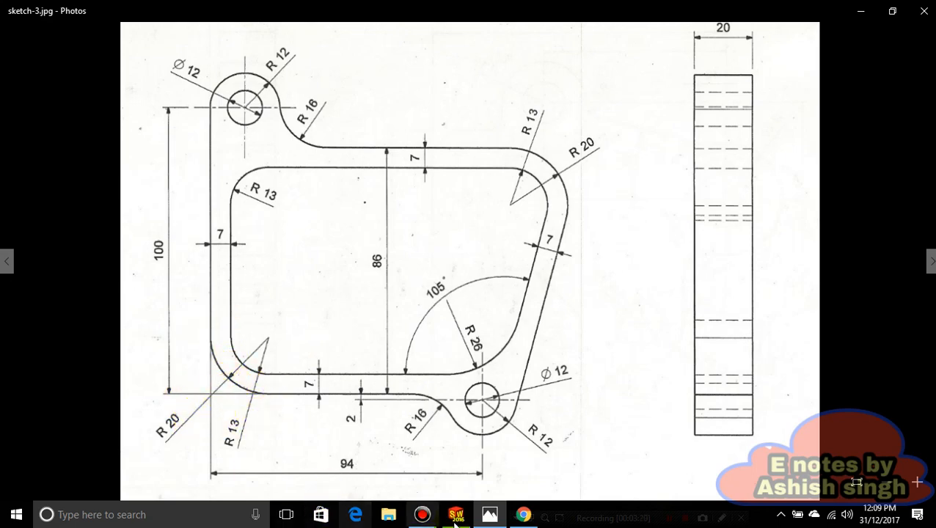
click(488, 514)
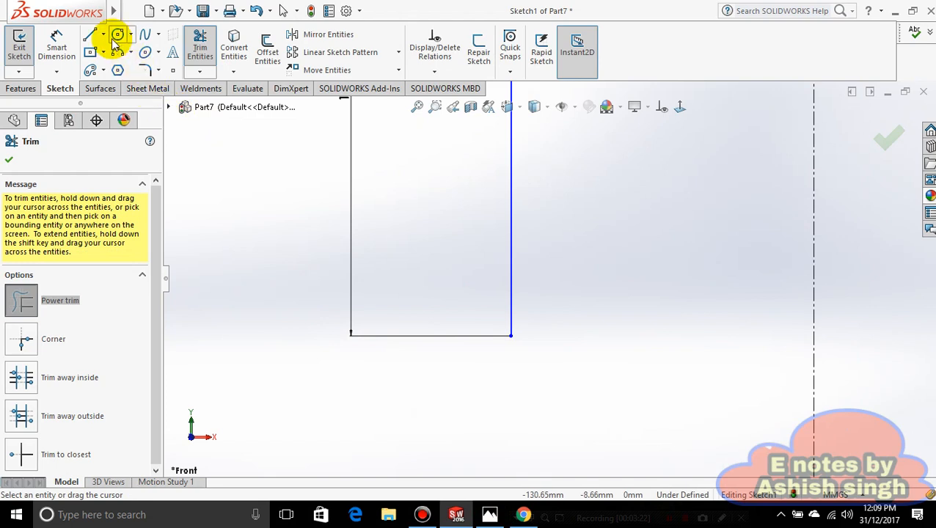
click(102, 34)
click(111, 53)
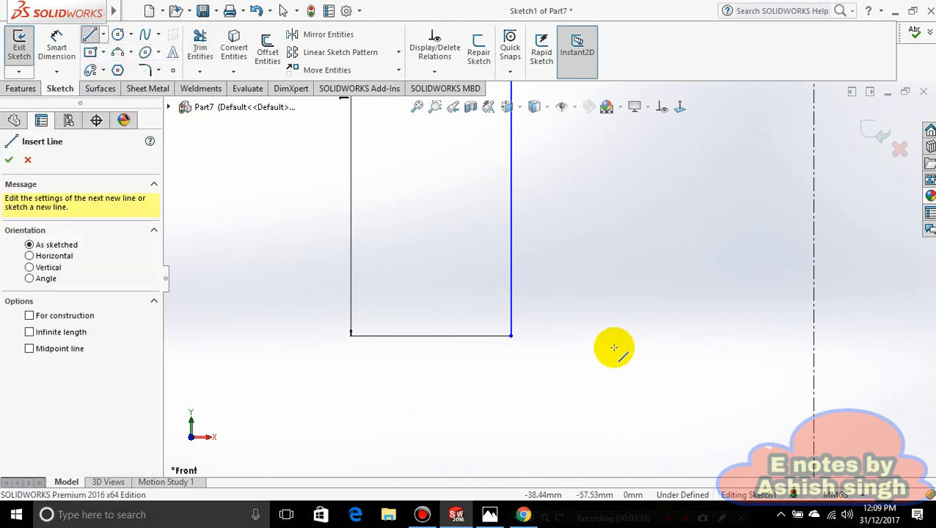
click(511, 336)
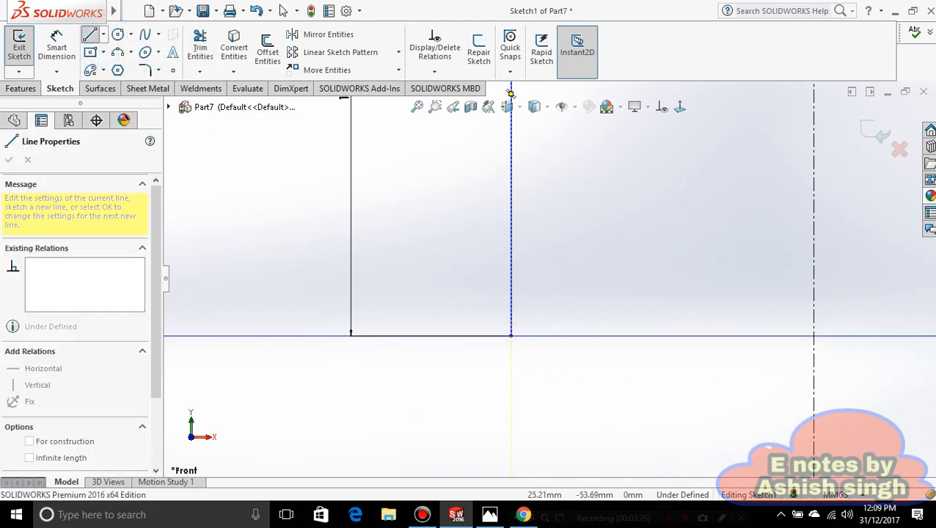
scroll(898, 355, up, 4)
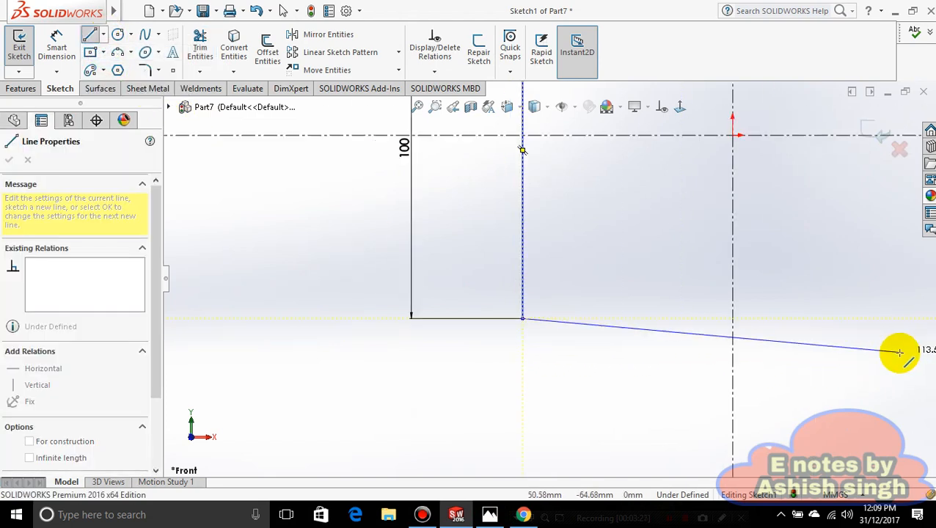
click(780, 311)
key(Escape)
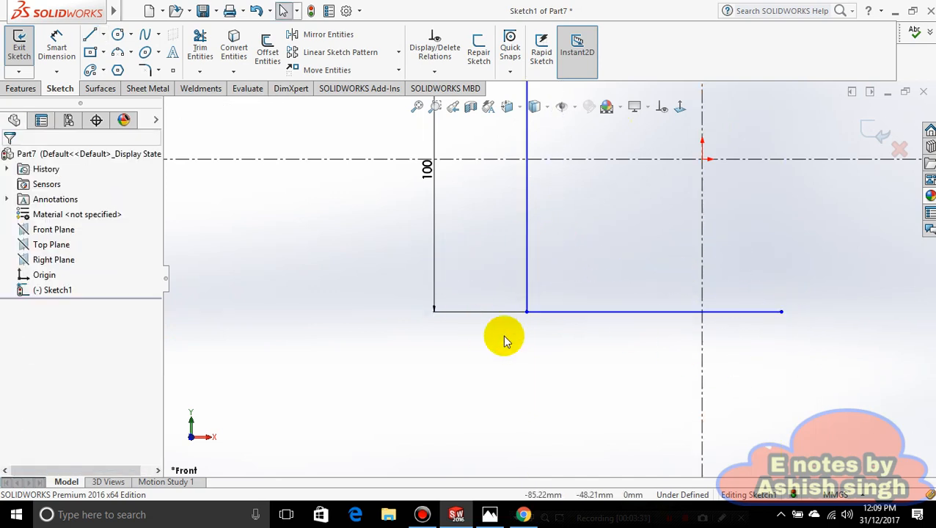
Step: Draw a three-point arc of about 14.3 mm radius across the lower-left corner, from the vertical line to the bottom horizontal line
scroll(513, 334, down, 4)
mouse_move(53, 25)
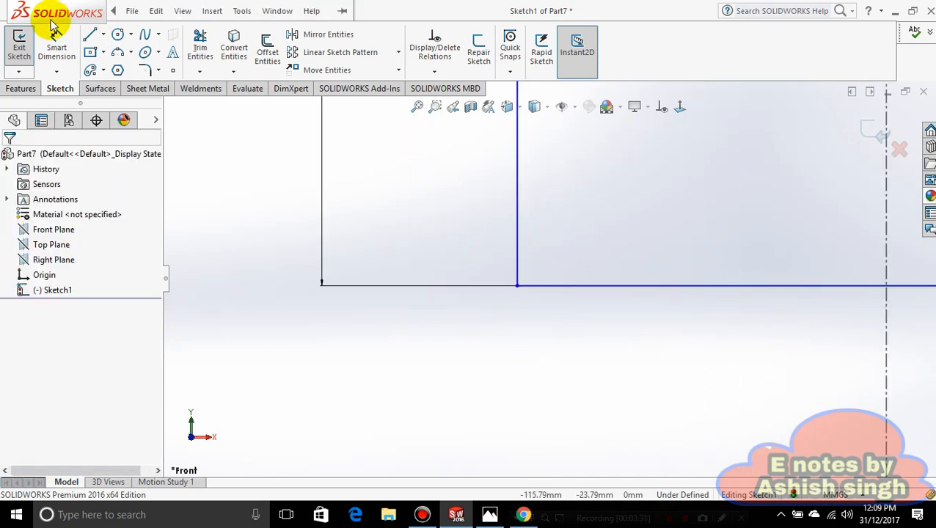
click(116, 53)
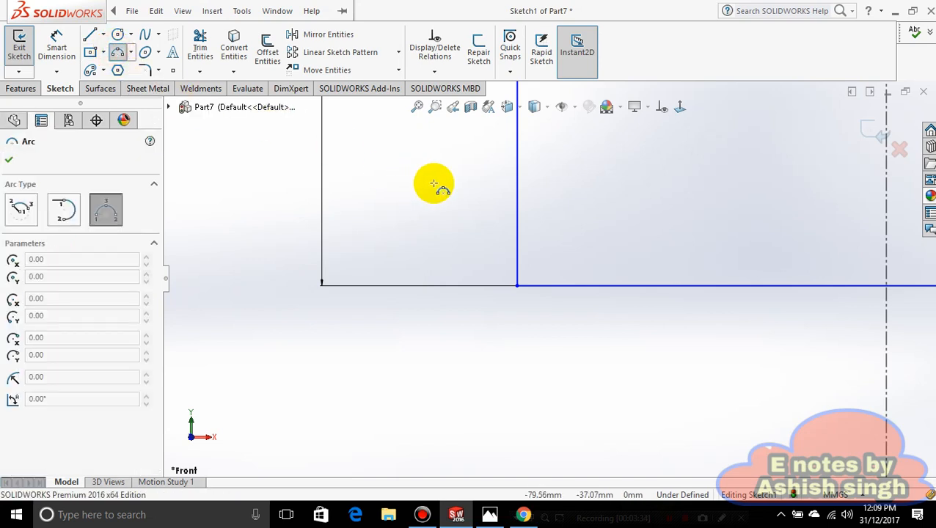
click(518, 247)
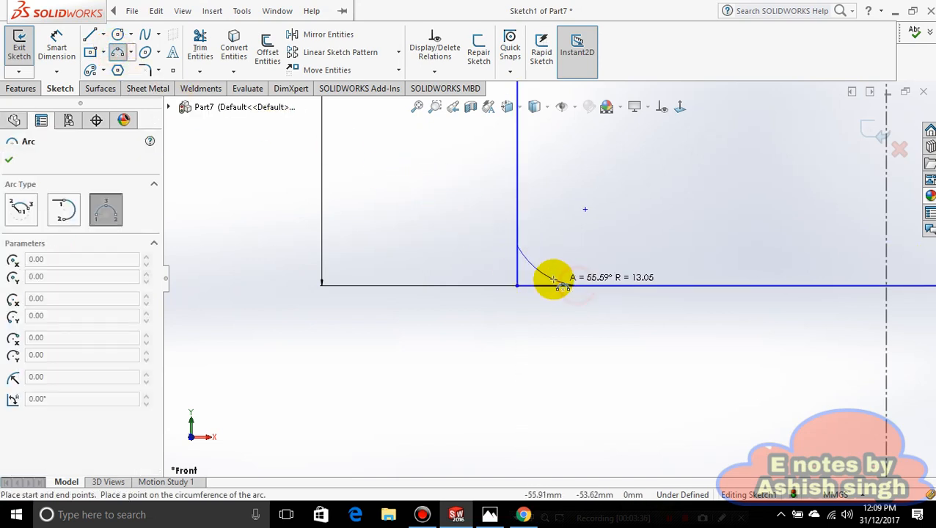
click(550, 277)
Step: Following the reference drawing, dimension the lower-left corner arc's radius as 20 mm
click(52, 44)
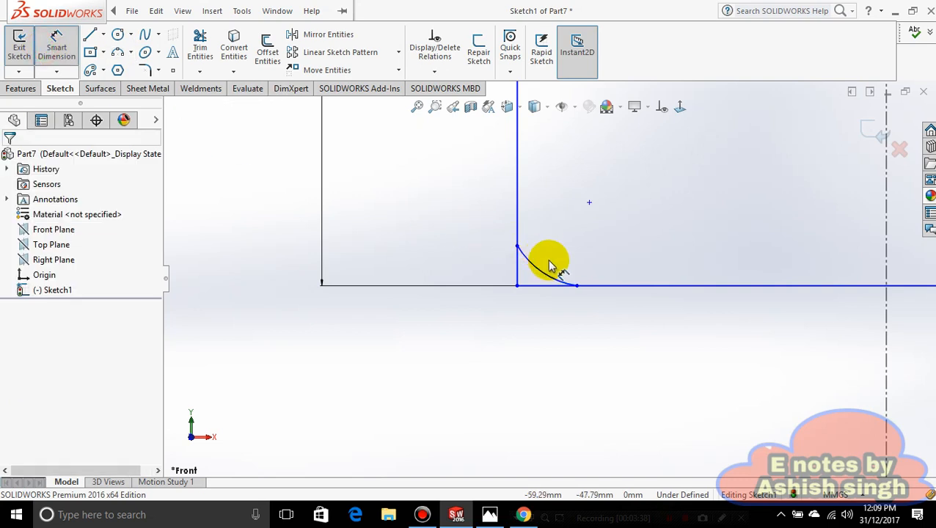
click(543, 277)
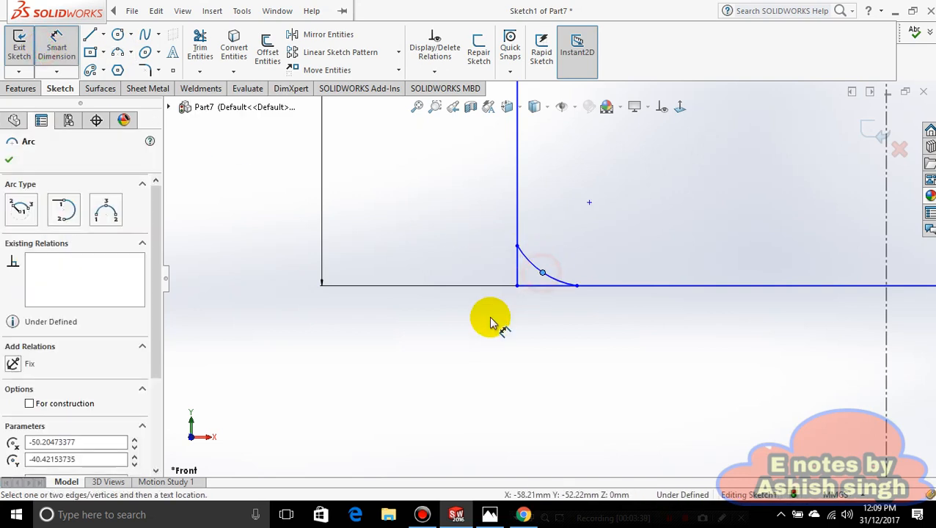
click(540, 270)
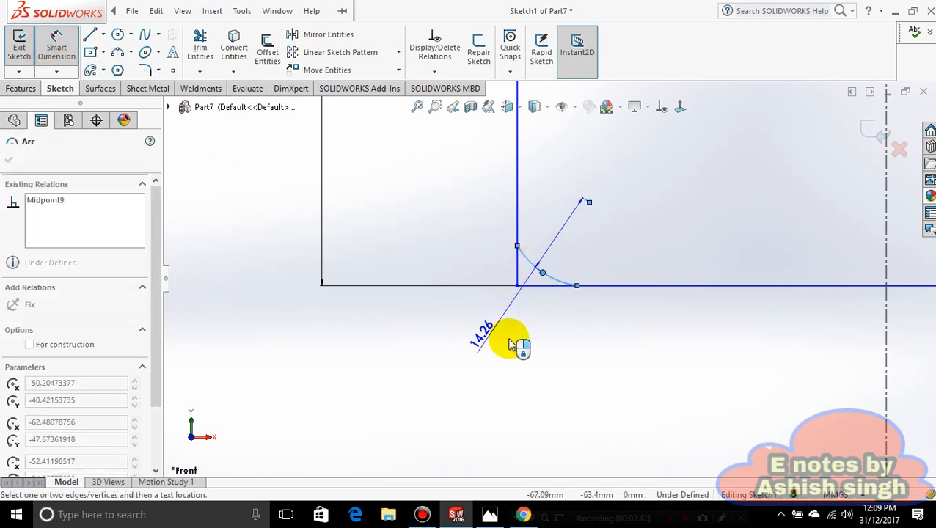
key(Escape)
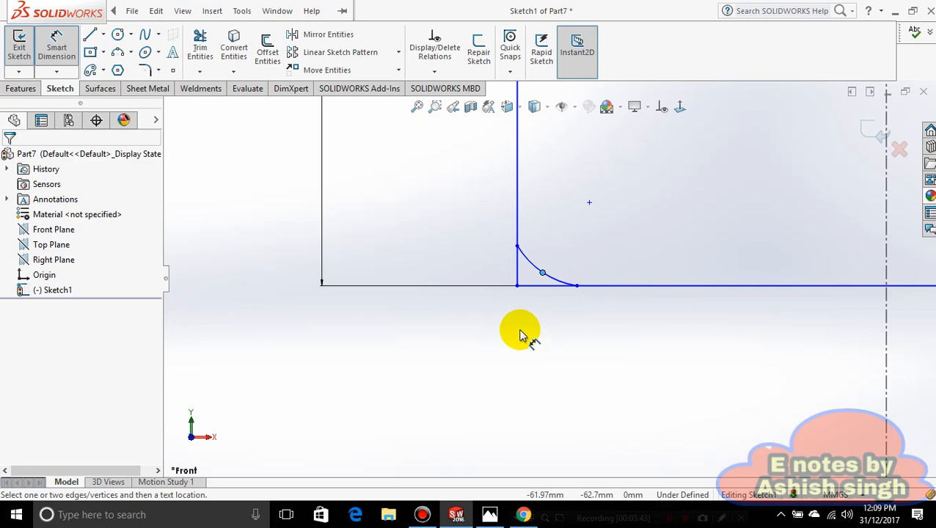
click(534, 270)
click(463, 359)
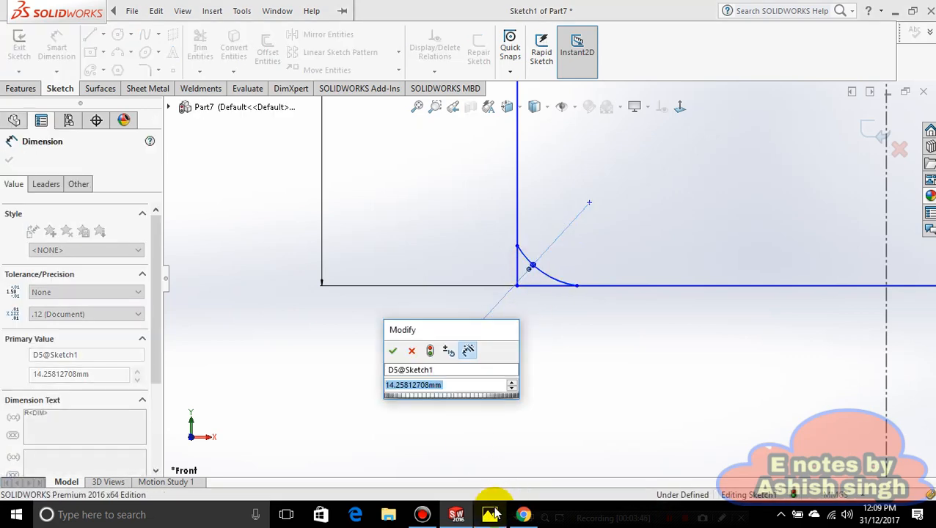
click(490, 515)
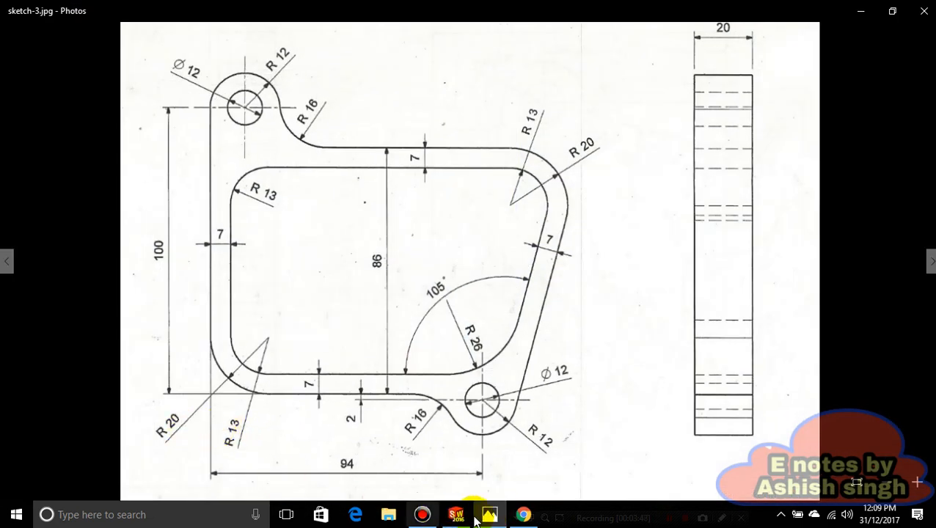
click(490, 516)
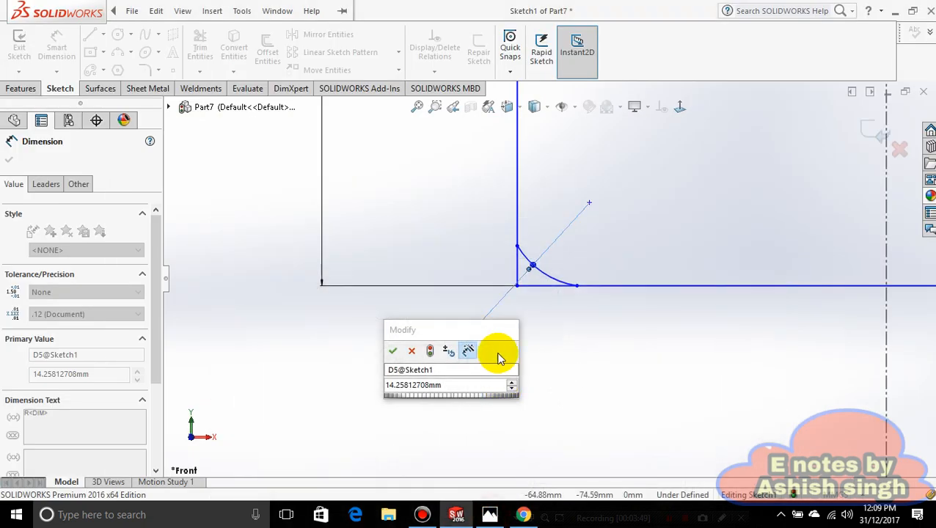
double_click(451, 387)
text(20)
key(Return)
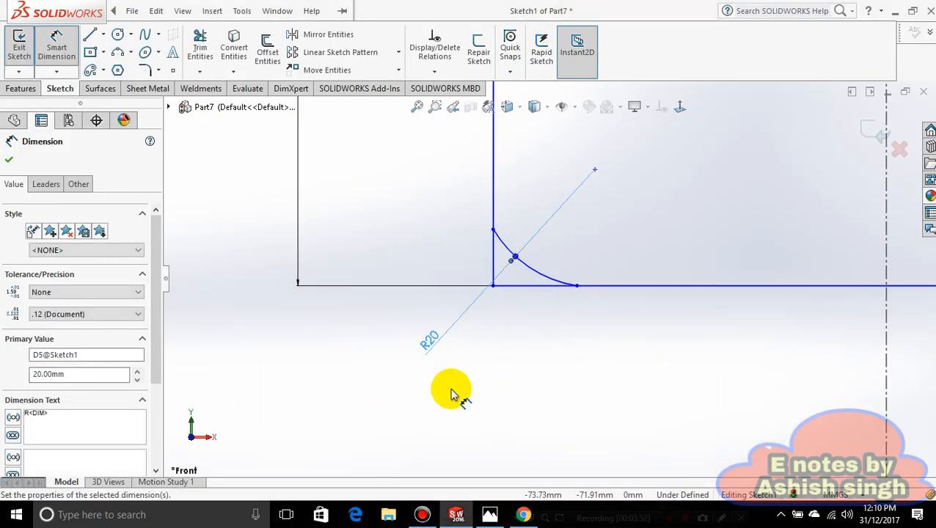
Step: Trim away the vertical and horizontal line ends outside the R20 arc at the lower-left corner
click(213, 50)
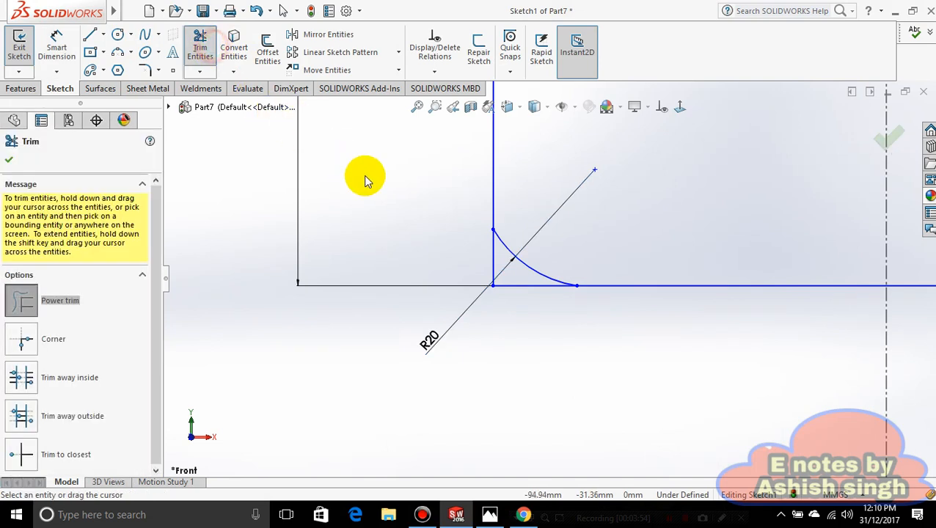
drag(446, 253, 511, 289)
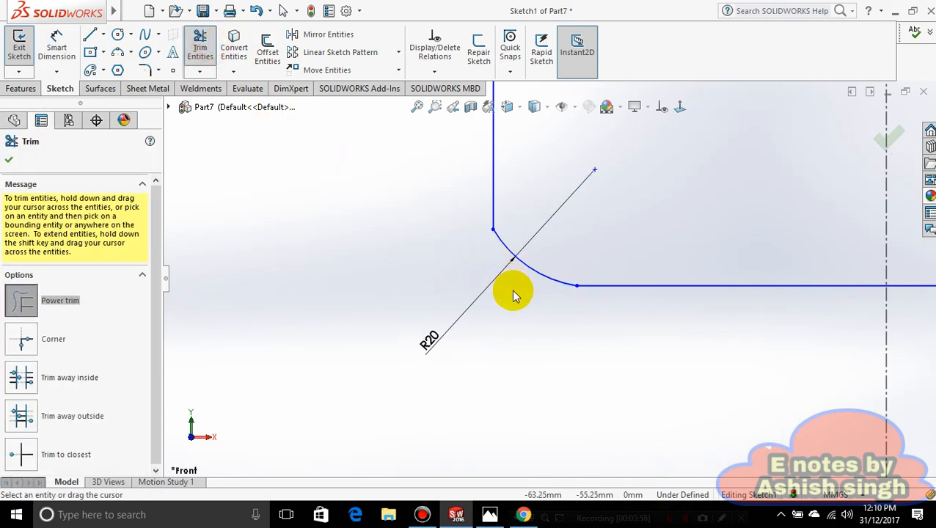
scroll(514, 294, up, 2)
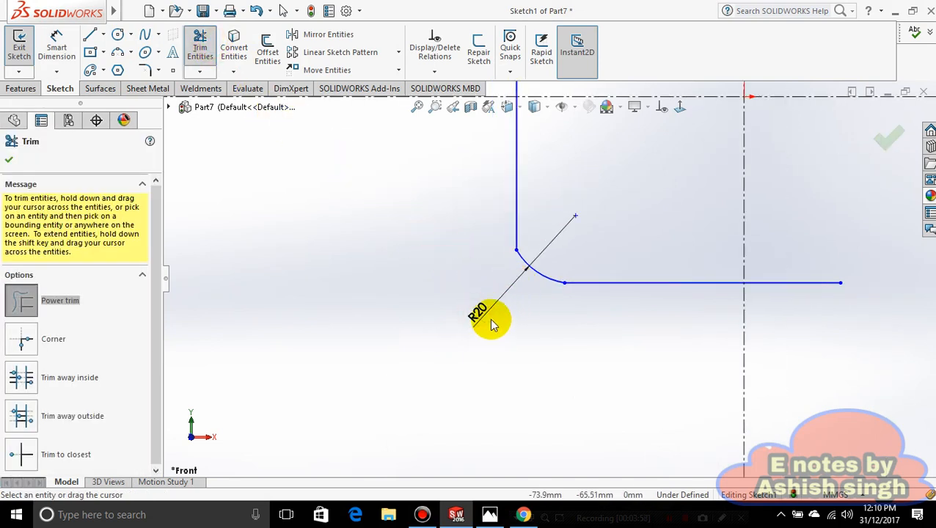
key(Escape)
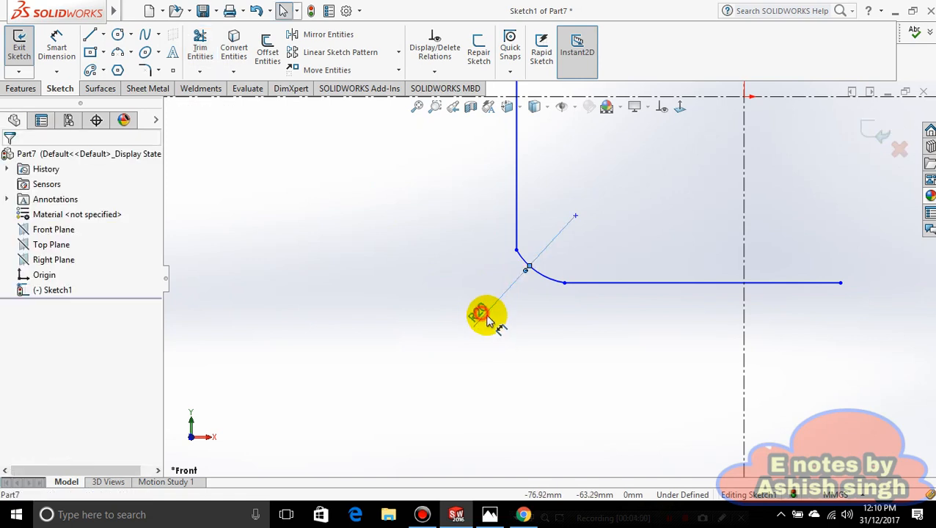
Step: Try dimensioning the length of the trimmed vertical line between the upper lug and the R20 arc as 100 mm
scroll(589, 217, up, 5)
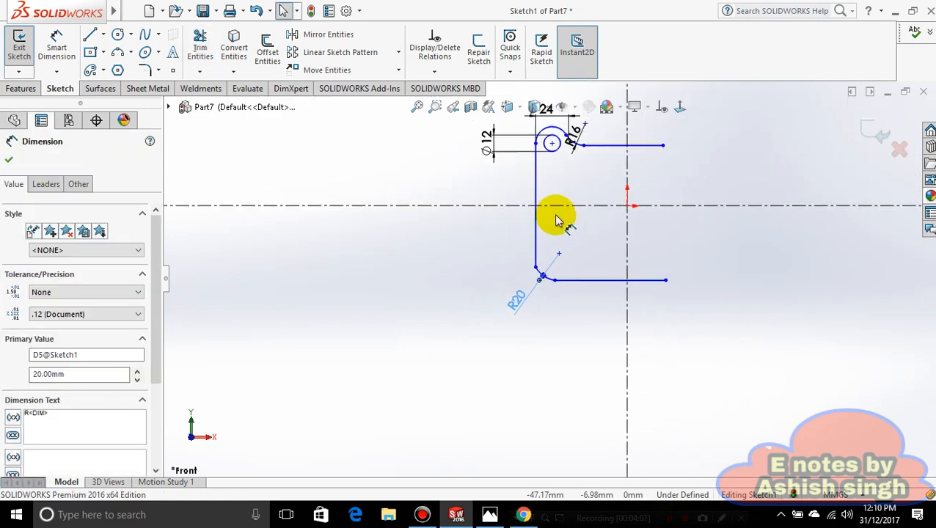
scroll(556, 219, down, 3)
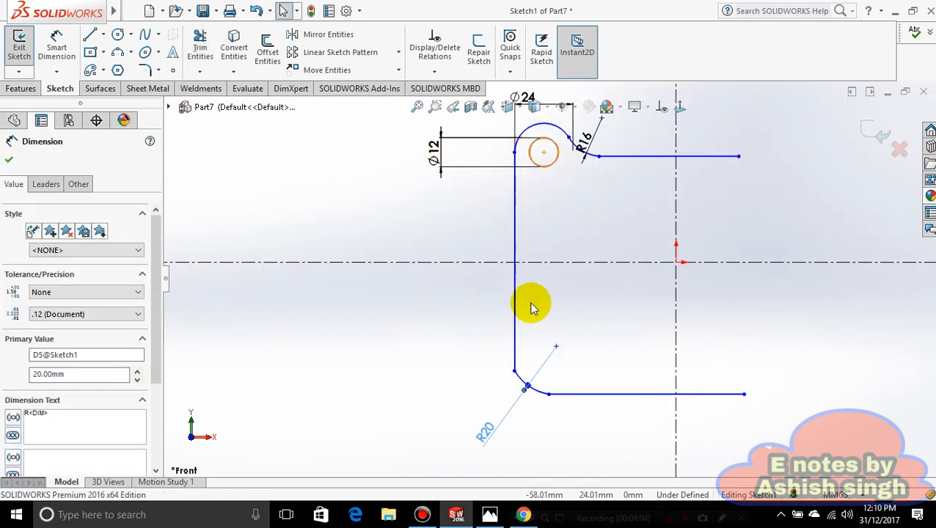
click(56, 48)
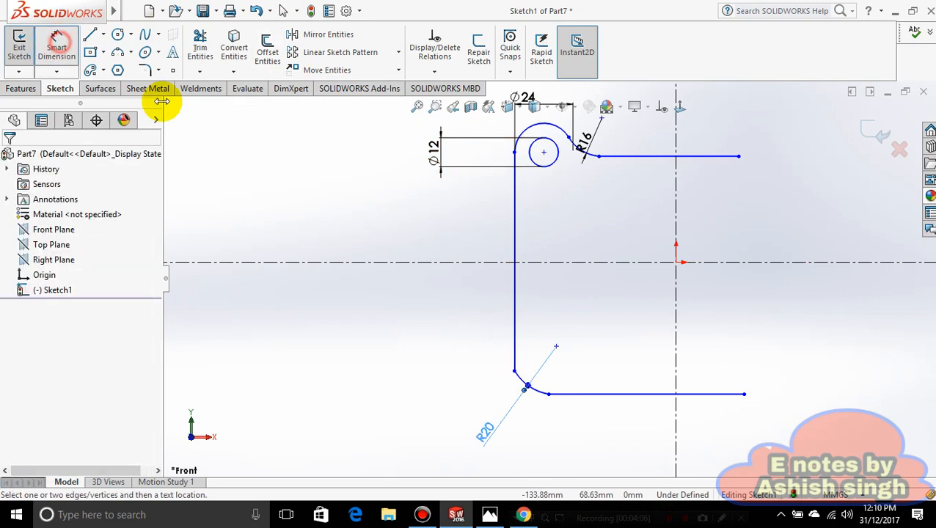
click(517, 193)
click(397, 262)
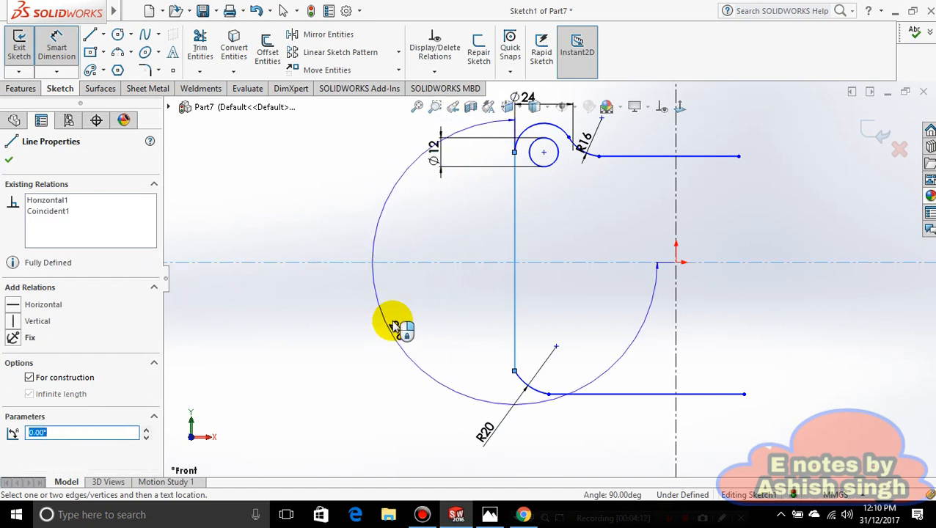
key(Escape)
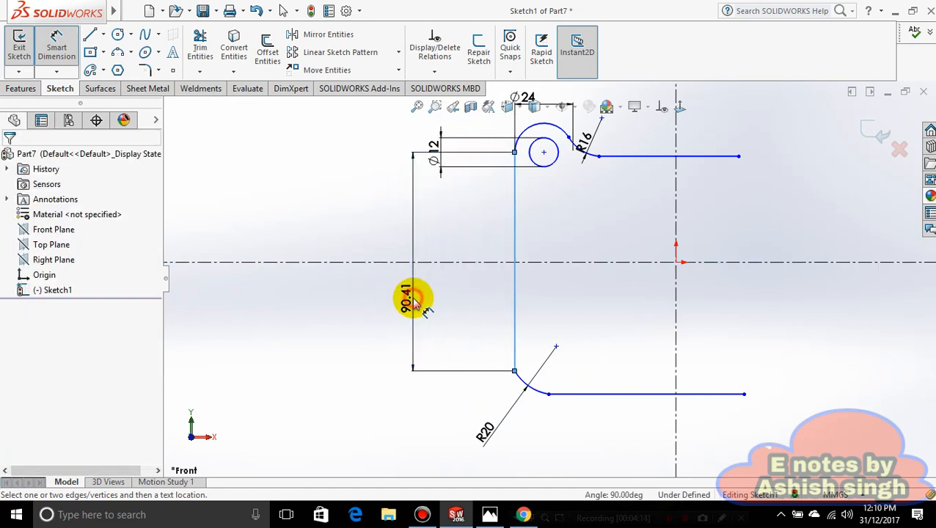
click(413, 301)
key(Return)
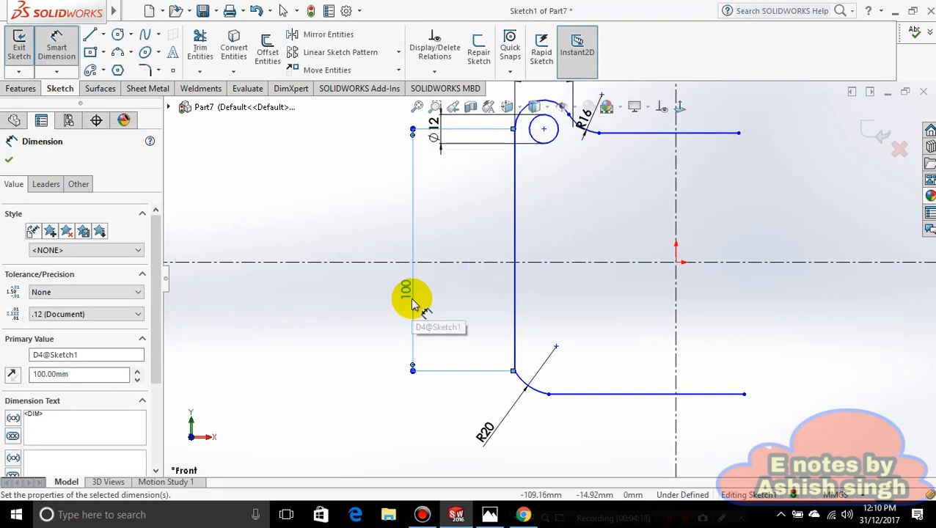
Step: Undo the last length change, check the 100 mm height in the reference drawing, and delete the vertical line's length dimension
key(ctrl+z)
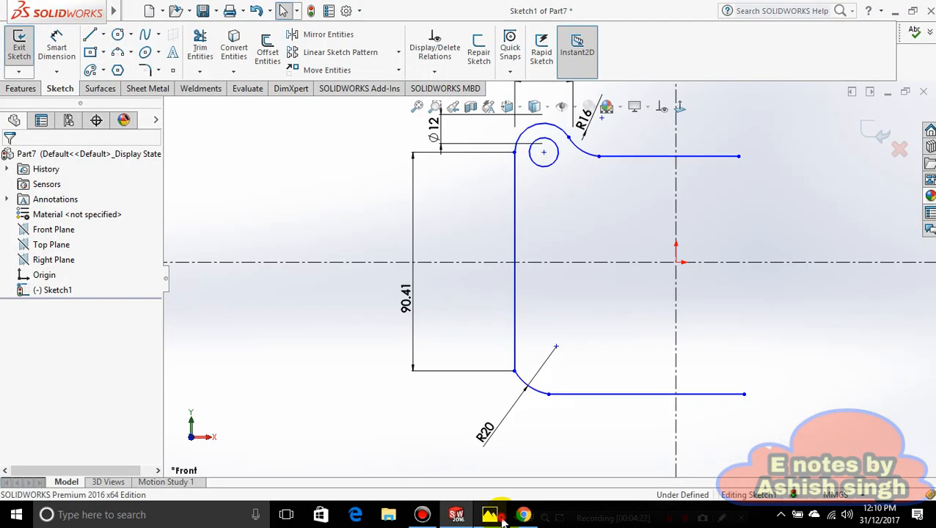
click(489, 514)
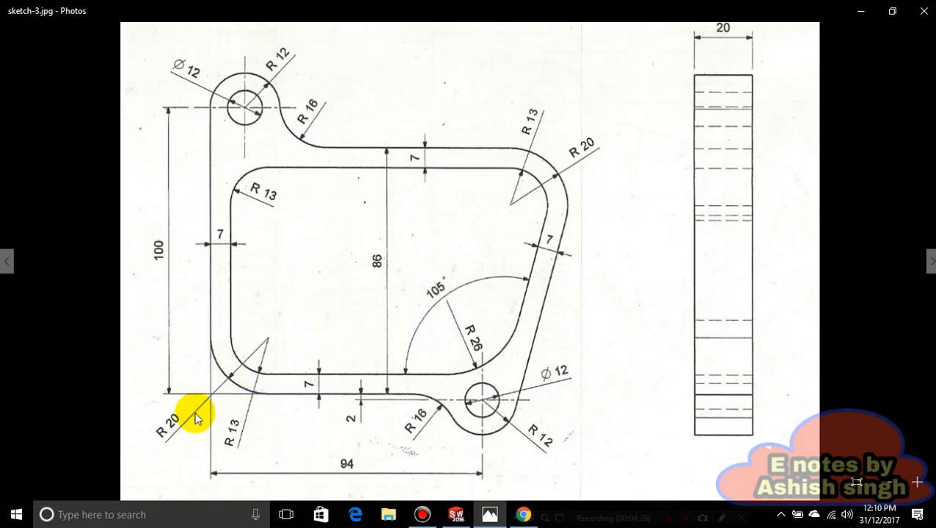
click(456, 516)
mouse_move(411, 317)
mouse_down()
mouse_move(424, 328)
mouse_move(464, 330)
mouse_move(404, 310)
mouse_up()
key(Delete)
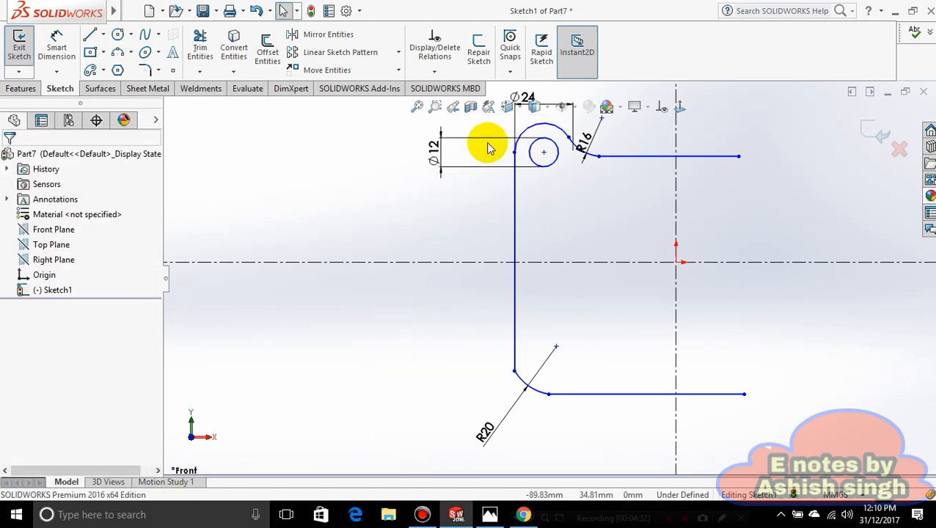
Step: Dimension the vertical distance from the vertical line's upper end to the R20 arc's lower end as 100 mm
click(56, 48)
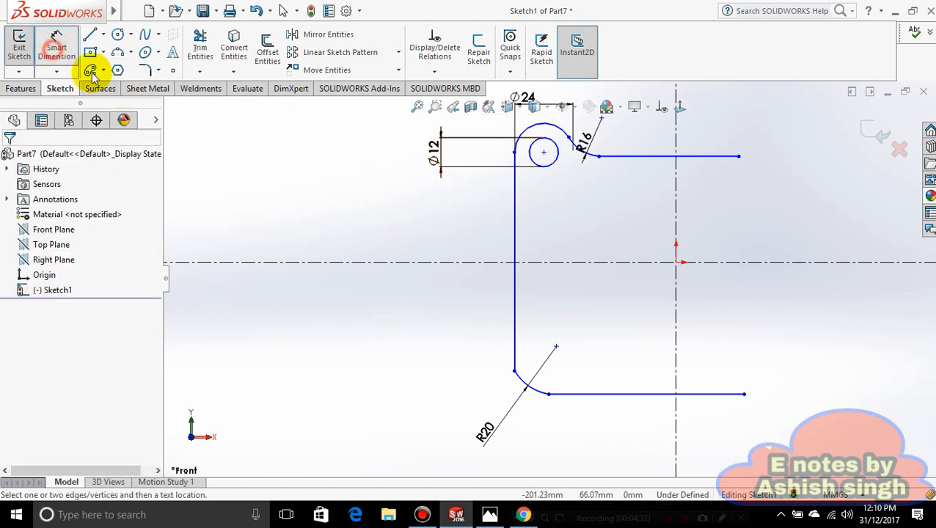
click(514, 155)
click(549, 394)
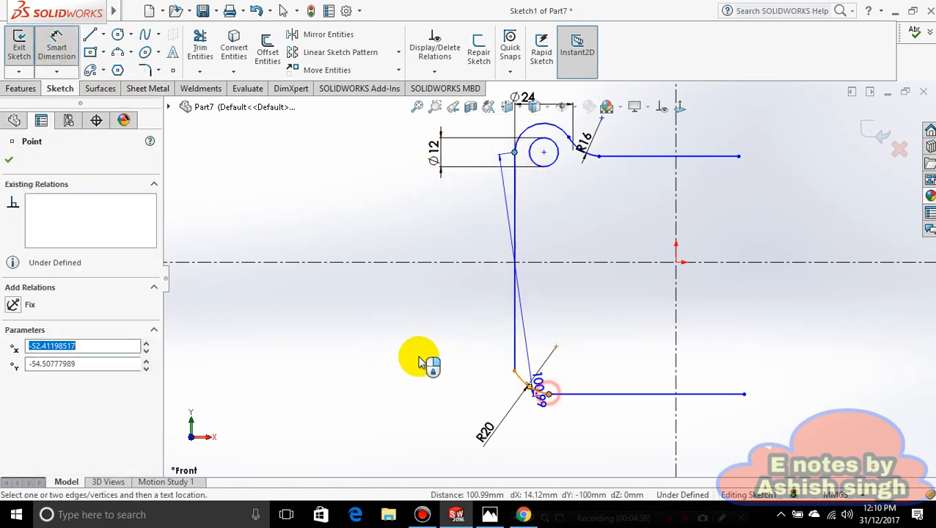
click(326, 310)
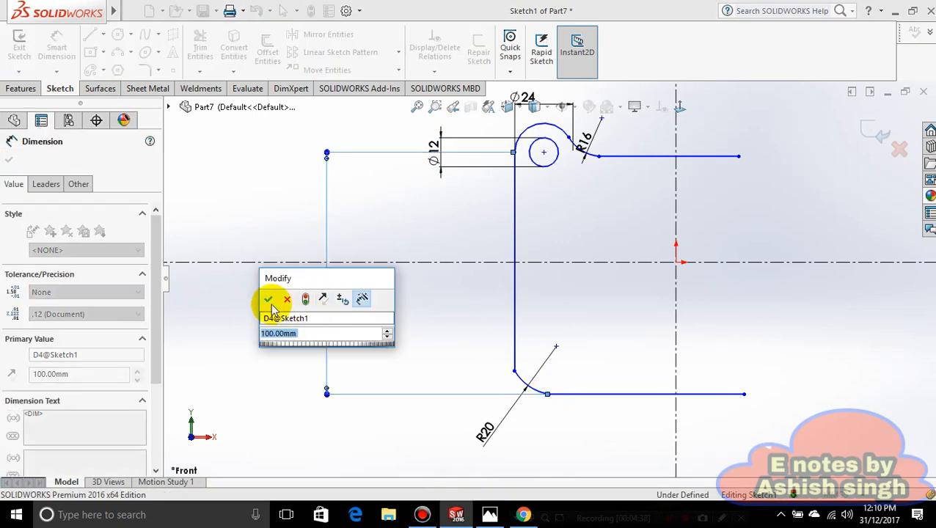
click(269, 301)
click(415, 314)
scroll(541, 366, up, 1)
scroll(541, 366, down, 1)
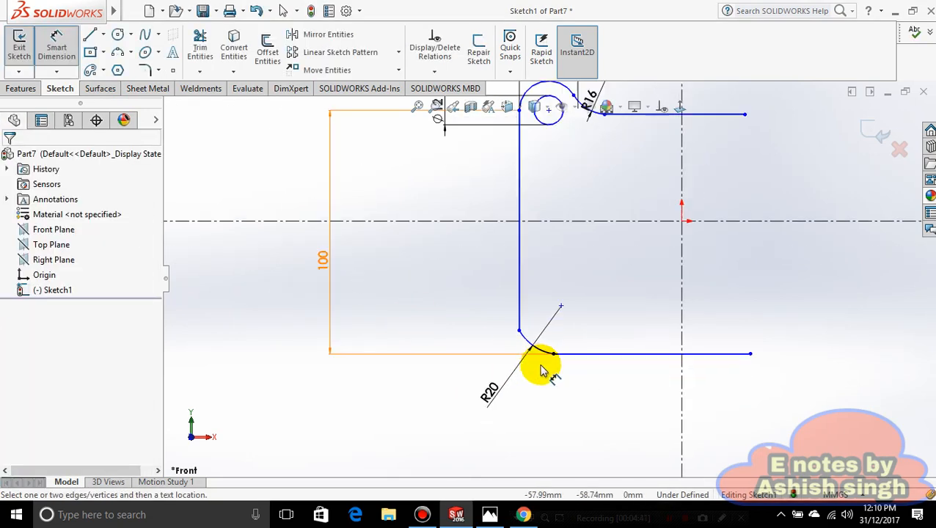
Step: Following the reference drawing, draw two concentric circles just beyond the bottom line's right end, the inner one about 4.8 mm in diameter
click(491, 516)
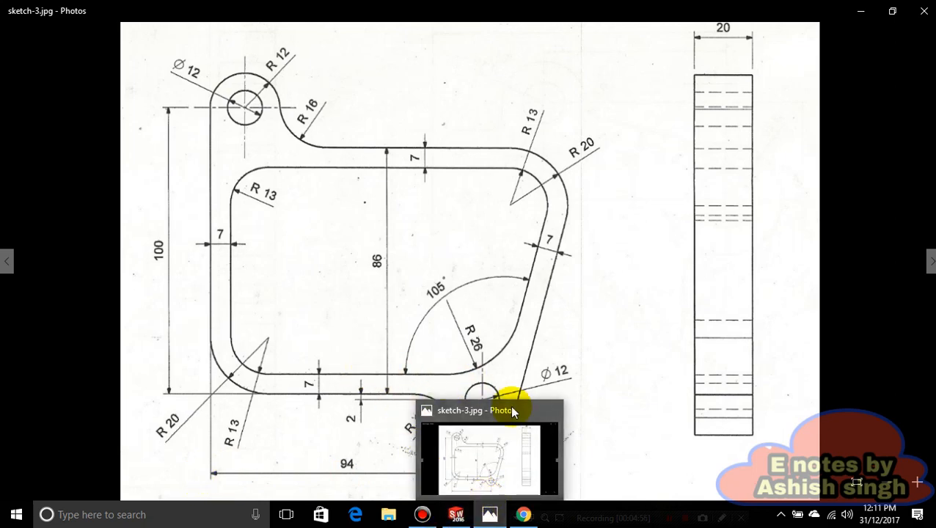
click(458, 515)
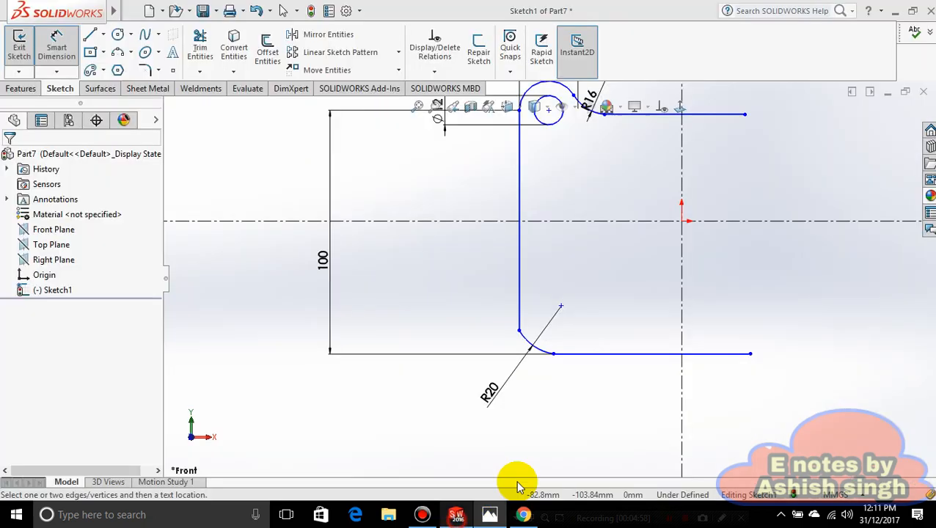
scroll(763, 371, down, 3)
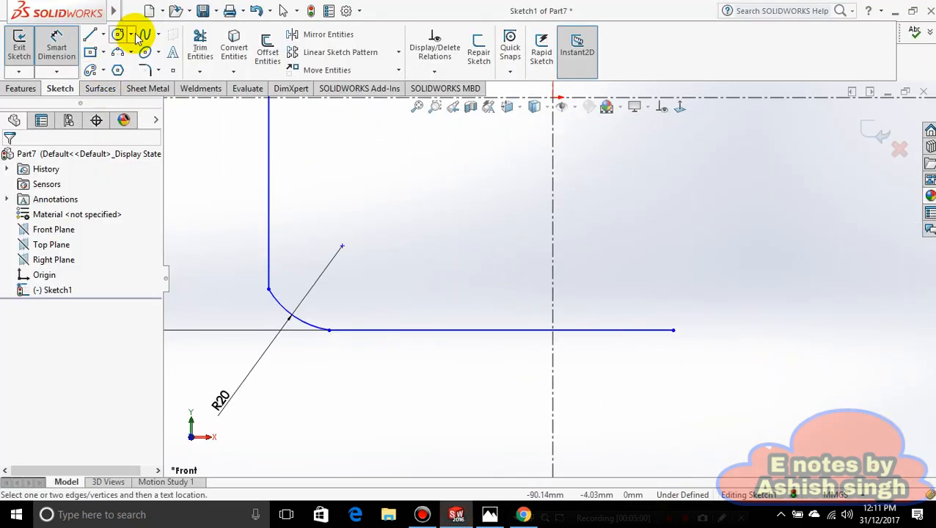
click(117, 35)
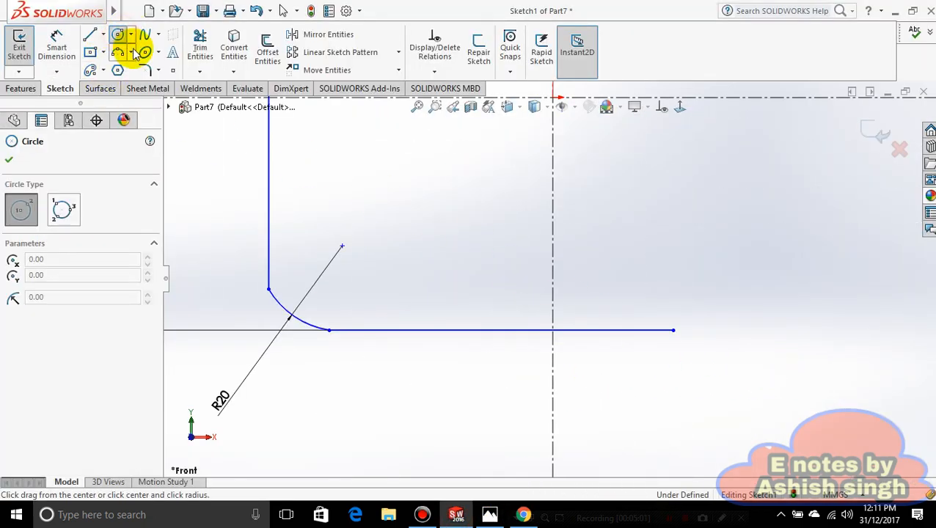
click(758, 345)
click(758, 346)
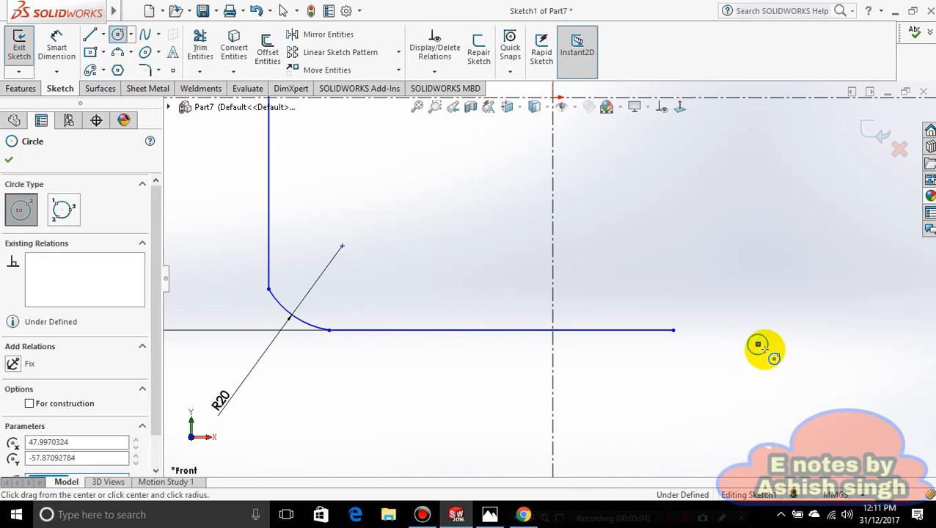
click(759, 345)
click(772, 362)
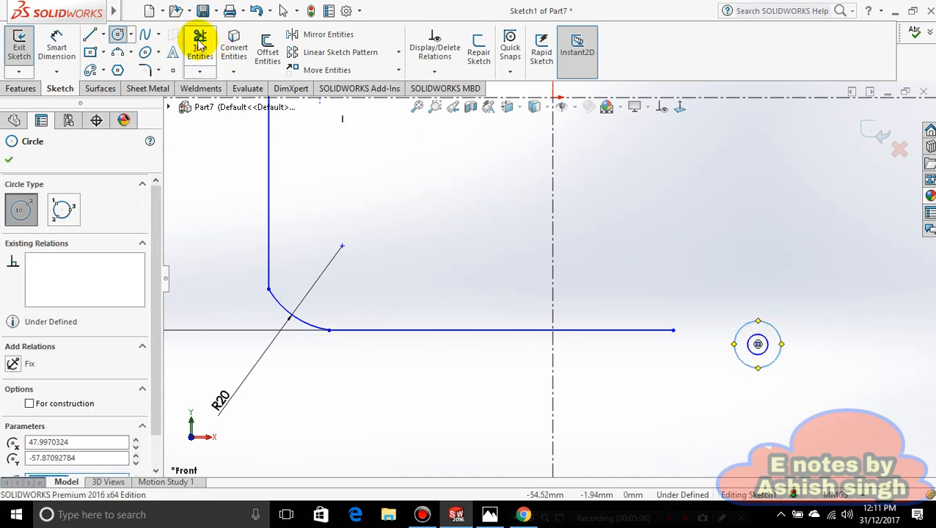
Step: Dimension the diameter of the originally smaller circle beyond the bottom line's right end as 12 mm
click(56, 40)
click(760, 345)
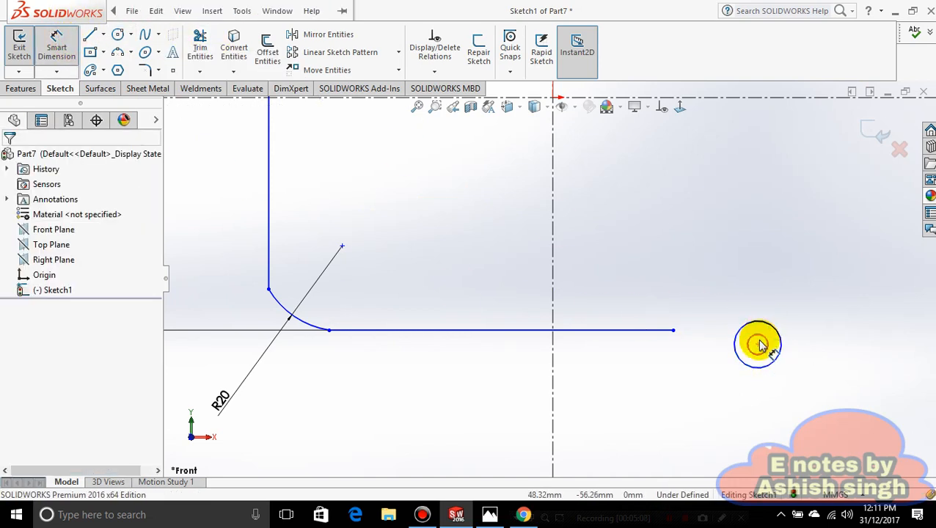
click(884, 316)
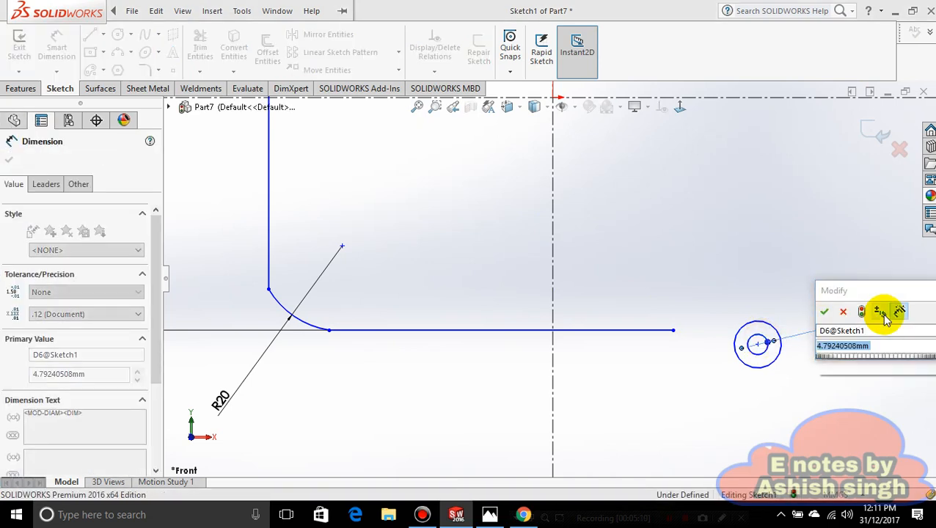
key(Return)
scroll(734, 330, down, 4)
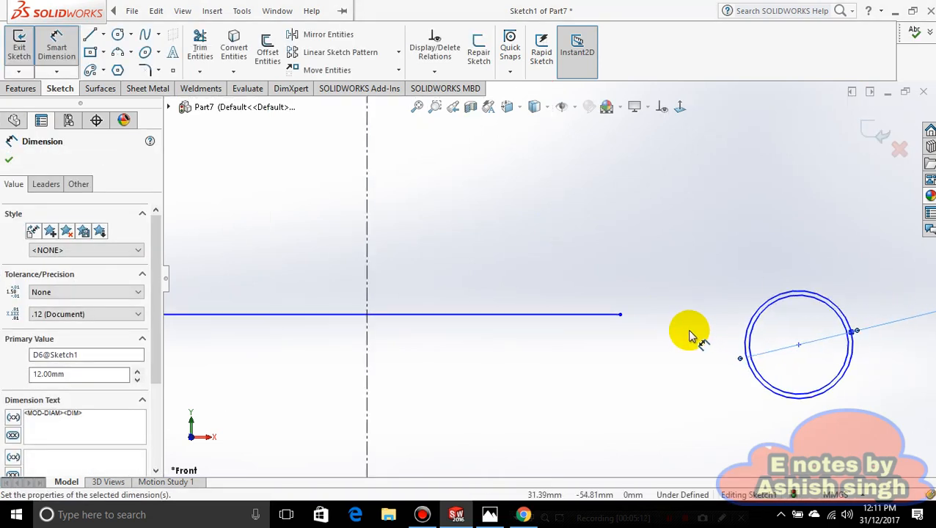
scroll(707, 328, down, 3)
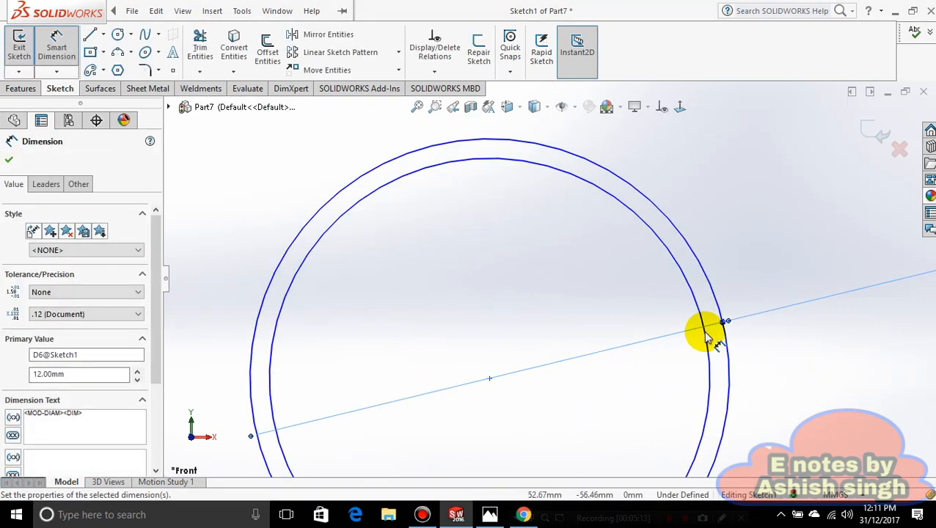
Step: Dimension the diameter of the other concentric circle, the lug's outer one, as 24 mm
click(690, 281)
click(808, 242)
text(10)
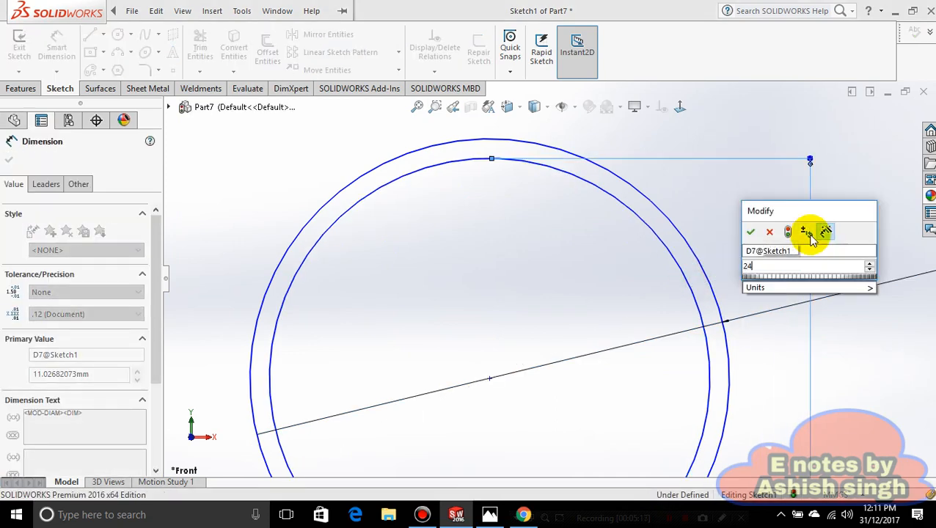
key(Return)
scroll(736, 251, up, 6)
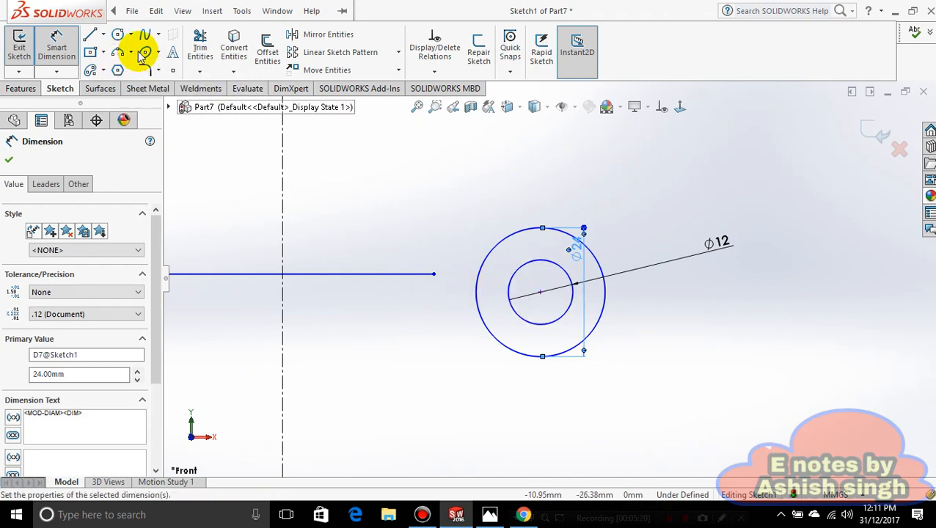
Step: Dimension the vertical distance between the bottom line and the lug circles' centre as 2 mm
click(420, 274)
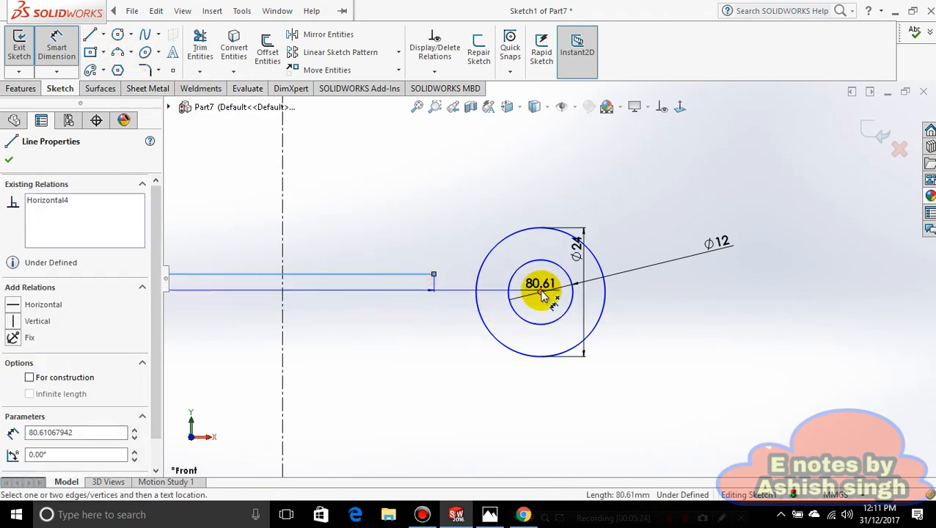
click(540, 292)
click(358, 301)
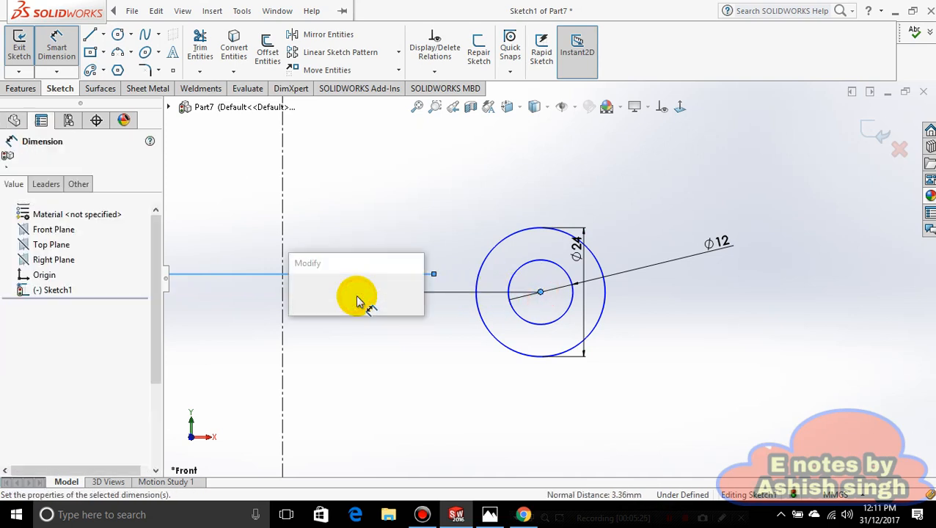
text(2)
key(Return)
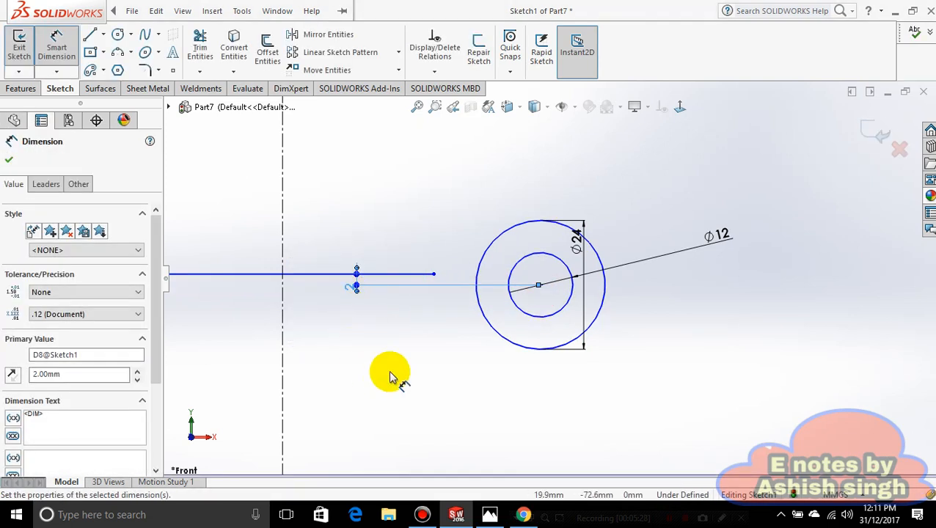
Step: Dimension the horizontal distance from the vertical line's lower end to the lower-right lug circles' centre as 94 mm
click(540, 285)
scroll(543, 281, up, 5)
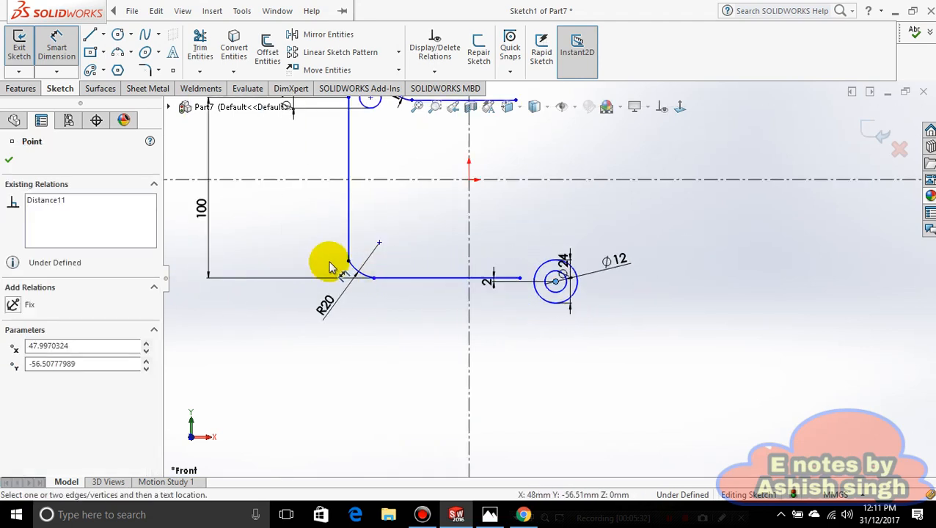
click(349, 262)
click(453, 357)
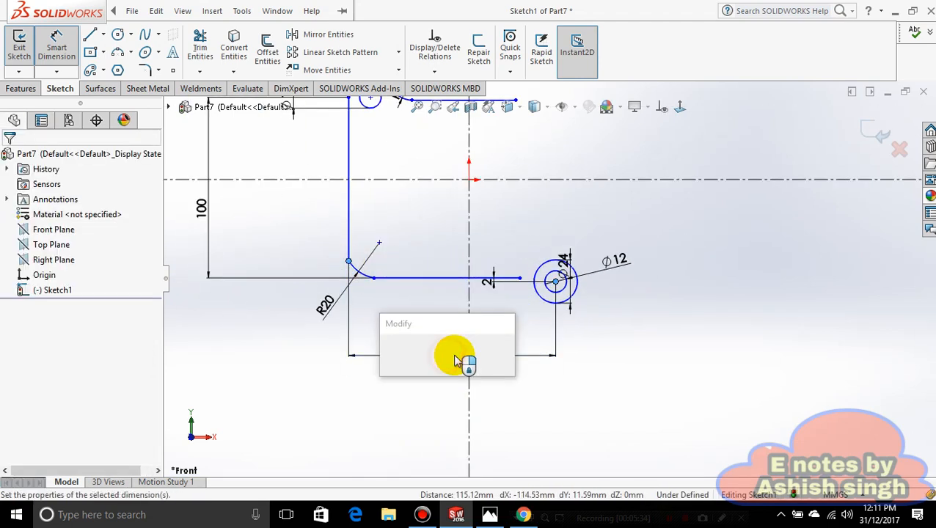
text(94)
key(Return)
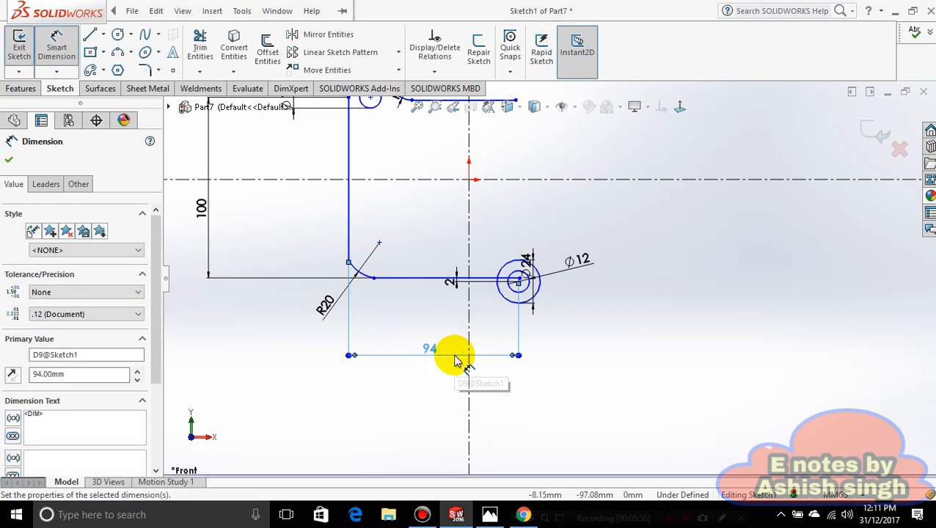
Step: Trim away the part of the bottom line that lies inside the 24 mm lug circle
scroll(455, 359, down, 2)
scroll(517, 265, down, 3)
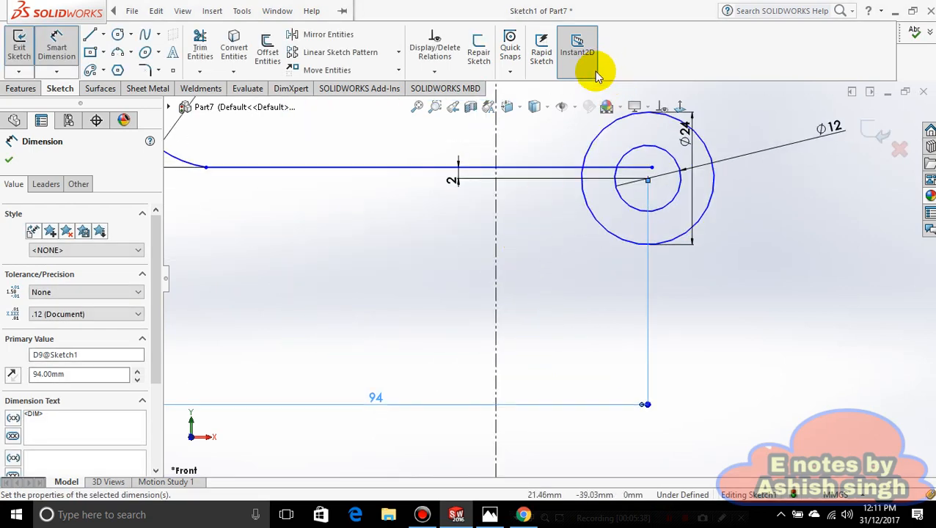
scroll(587, 62, down, 2)
scroll(612, 198, down, 1)
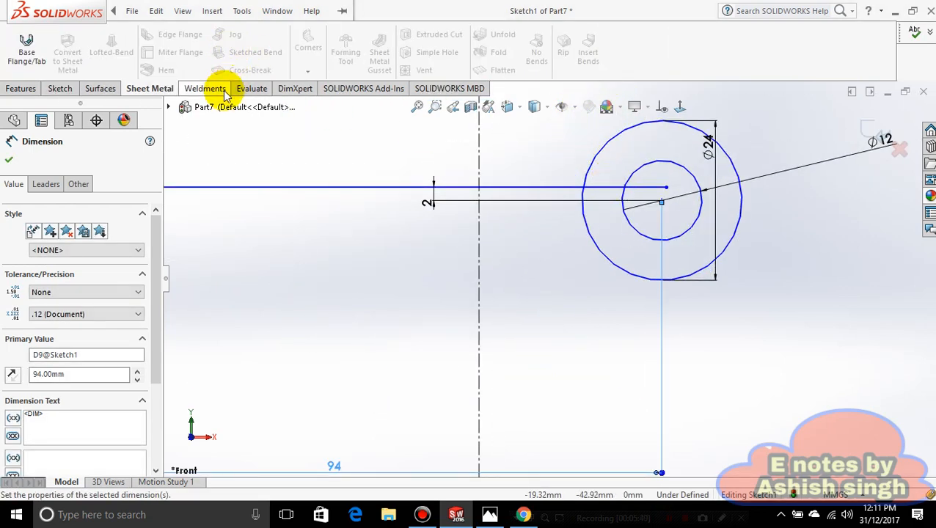
click(60, 88)
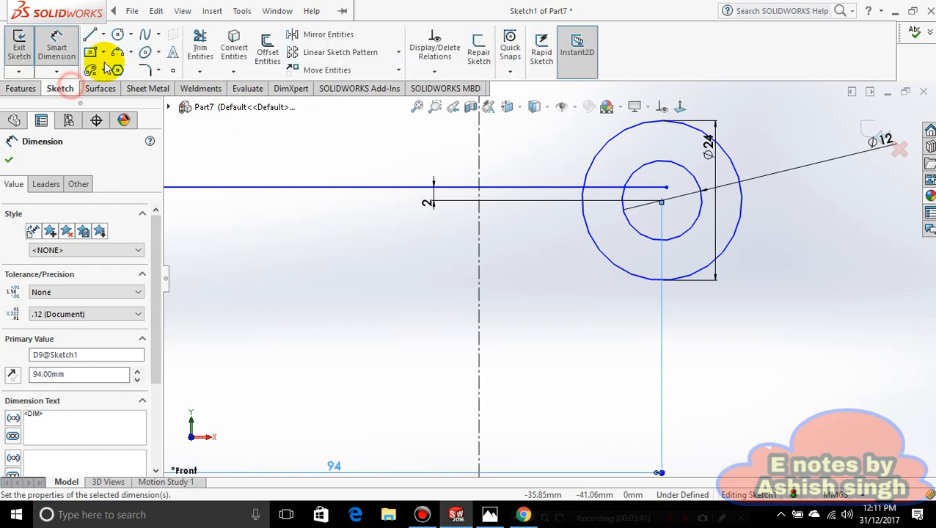
click(198, 50)
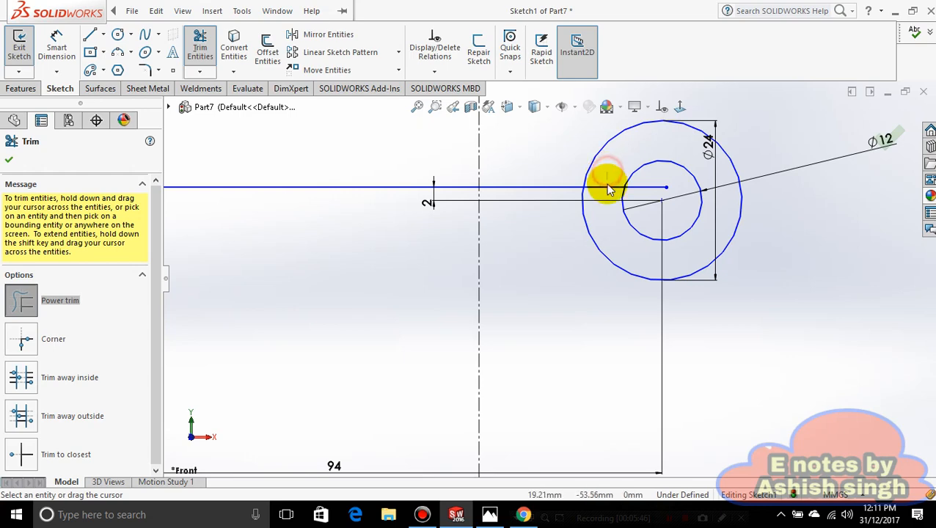
drag(607, 194, 655, 183)
scroll(621, 208, up, 5)
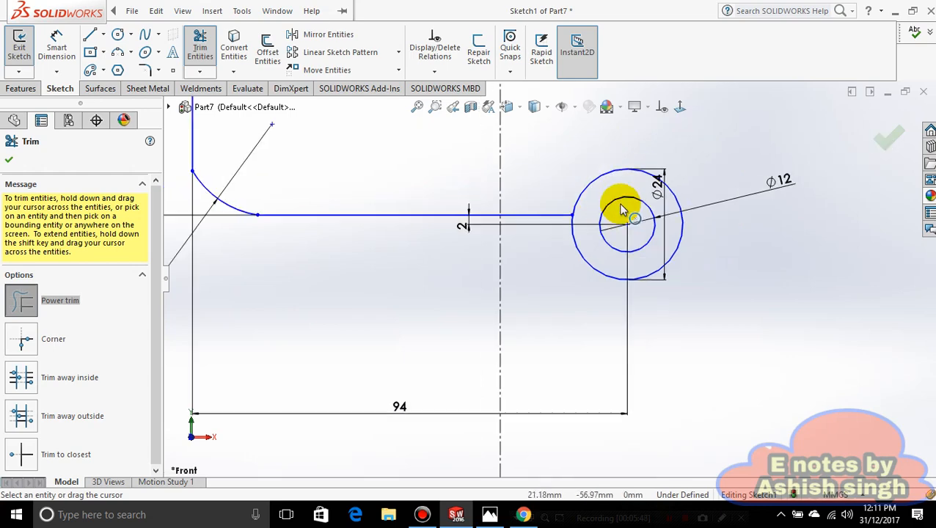
Step: Examine the lower-right lug and the slanted right side in the reference drawing and compare them with the sketch
scroll(592, 280, down, 4)
scroll(443, 284, up, 1)
scroll(444, 286, up, 4)
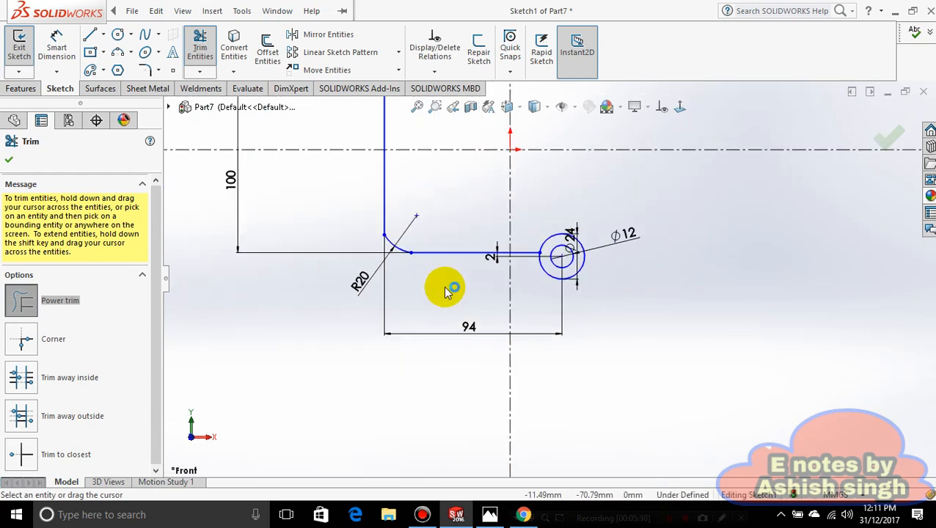
scroll(455, 315, down, 3)
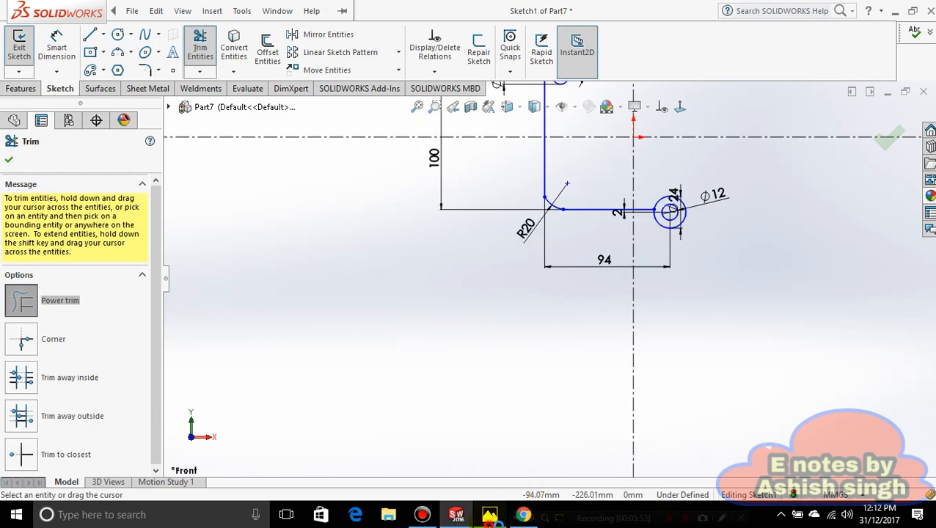
click(490, 516)
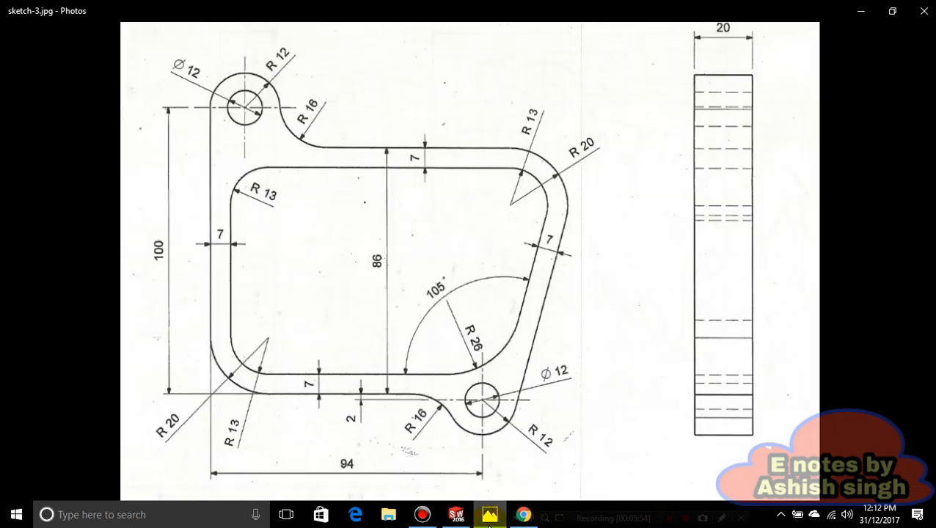
click(490, 516)
scroll(612, 130, down, 3)
scroll(609, 98, up, 2)
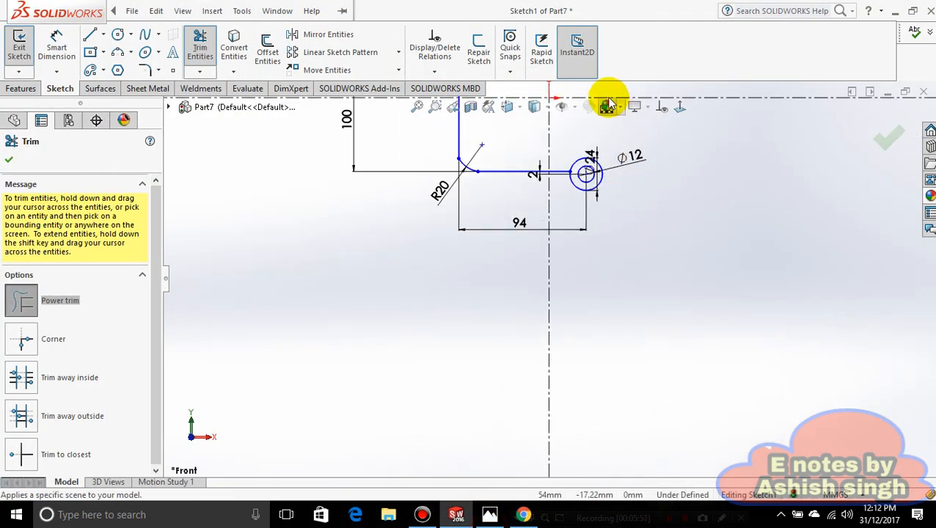
scroll(598, 233, down, 3)
click(490, 516)
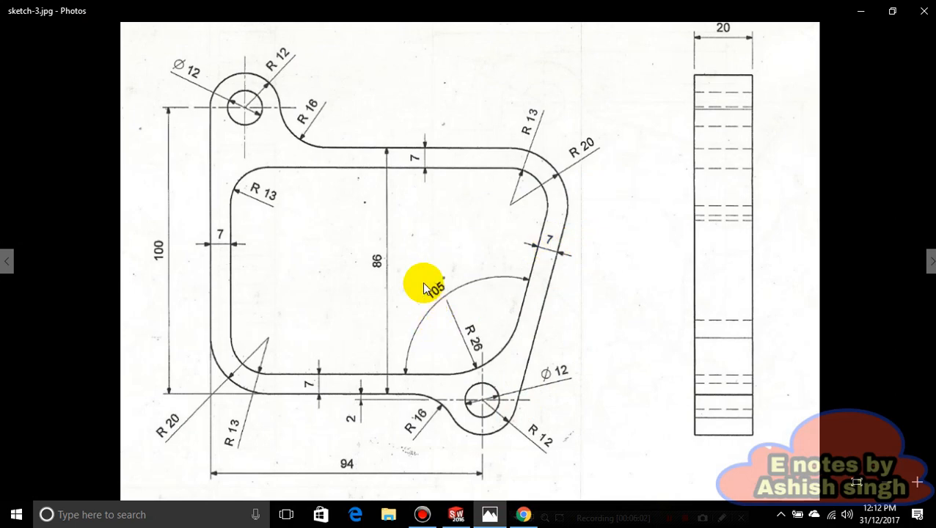
click(493, 517)
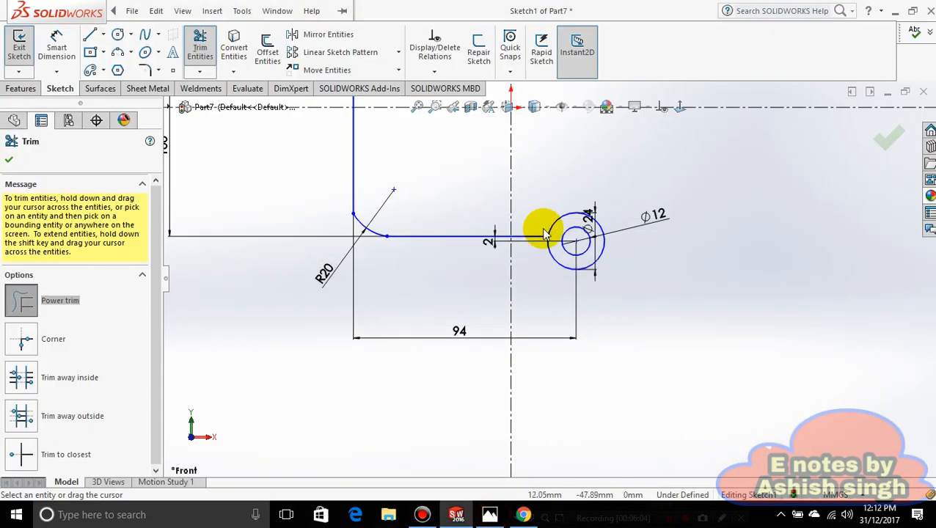
scroll(579, 234, up, 1)
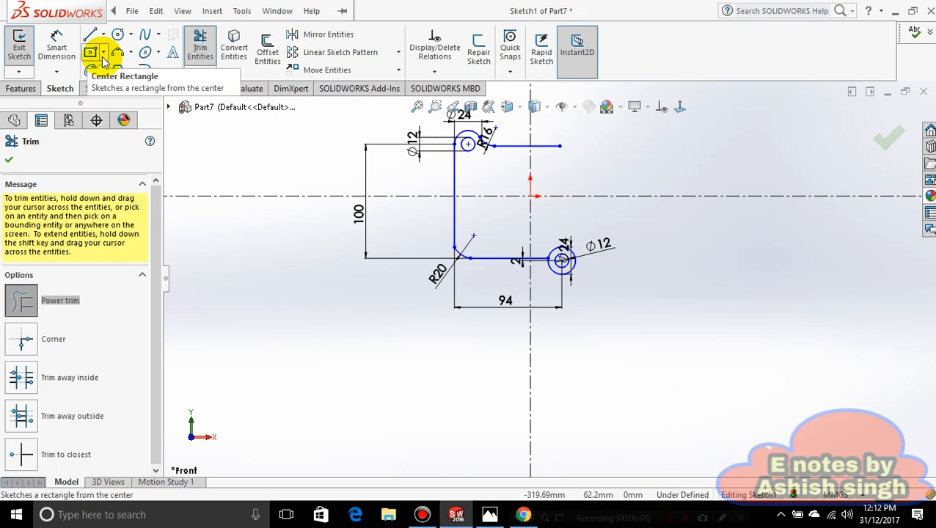
Step: Following the reference drawing, draw a line about 90 mm long from the 24 mm lug circle's right quadrant, slanting up to the right
click(311, 10)
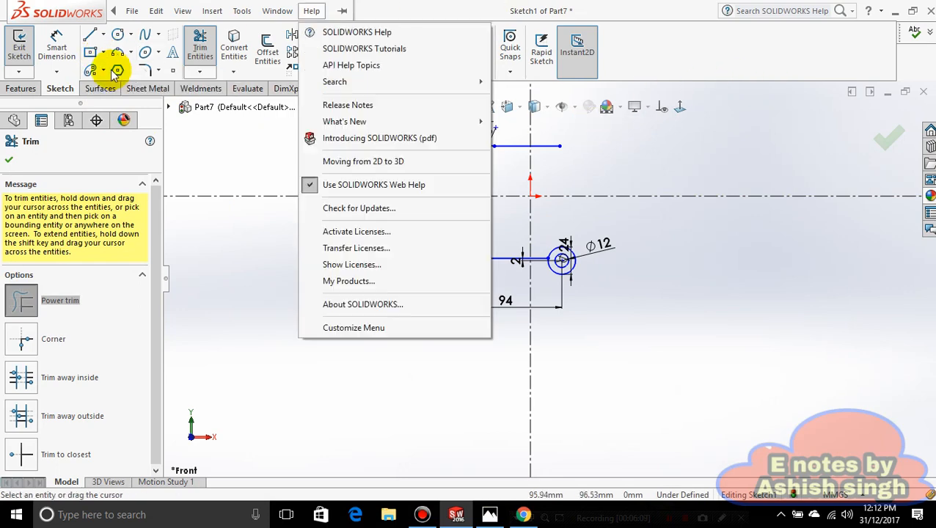
click(90, 35)
scroll(569, 259, down, 3)
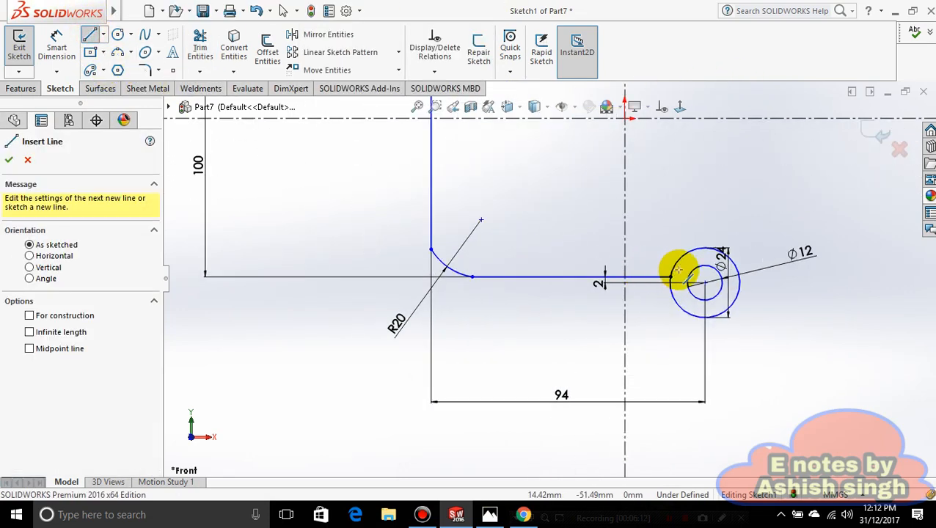
scroll(712, 268, down, 3)
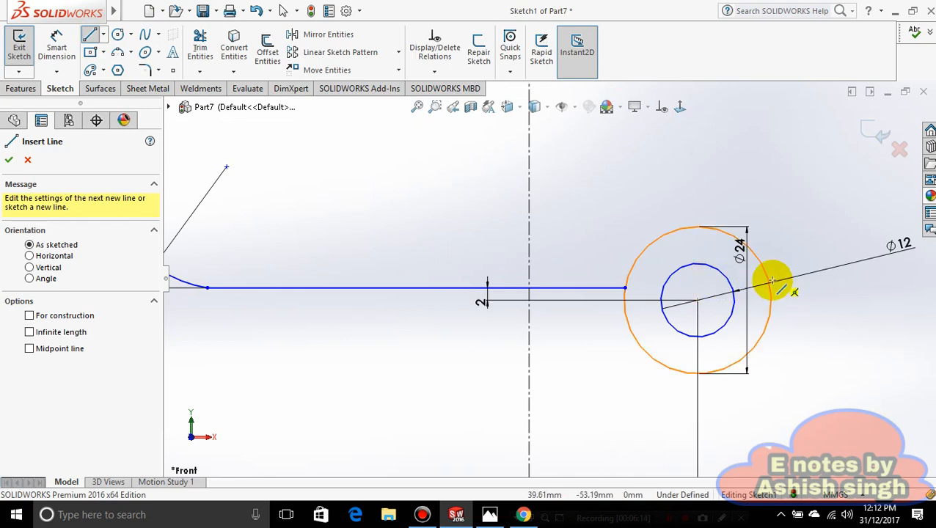
click(489, 514)
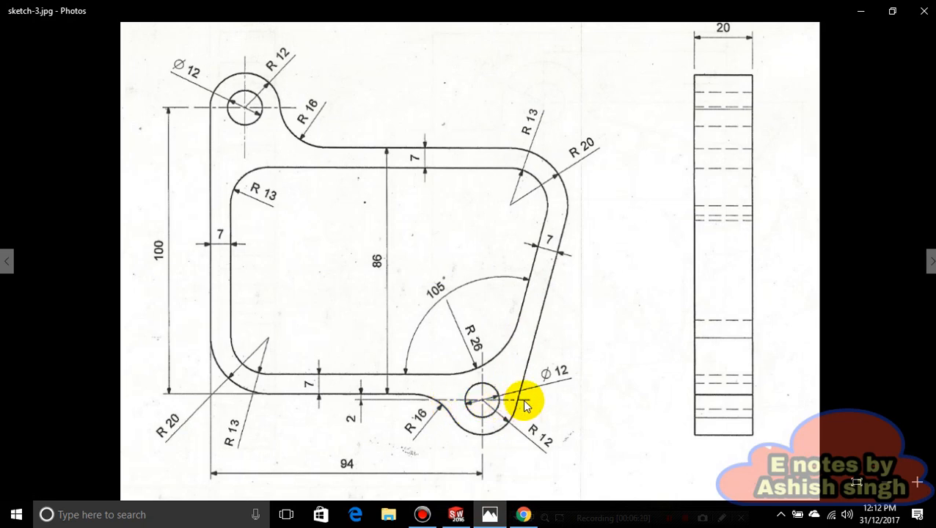
click(490, 516)
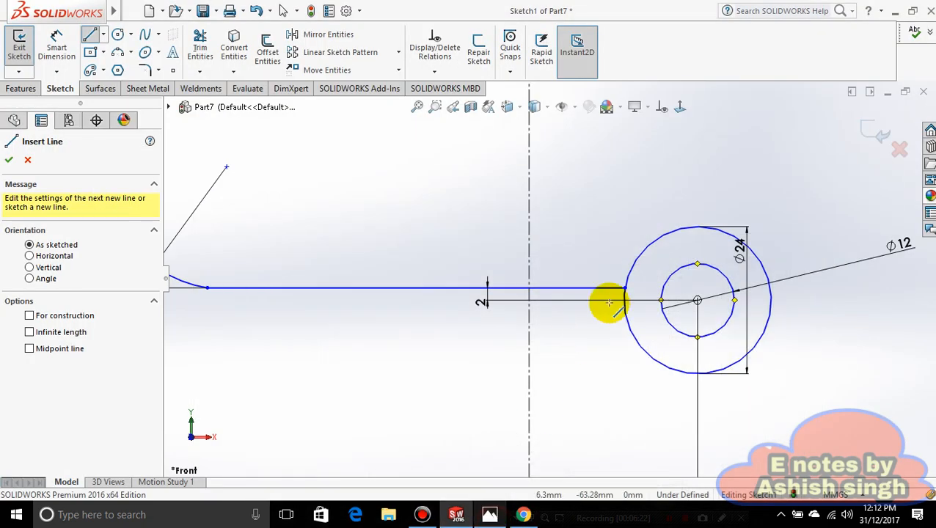
click(772, 301)
scroll(846, 184, up, 6)
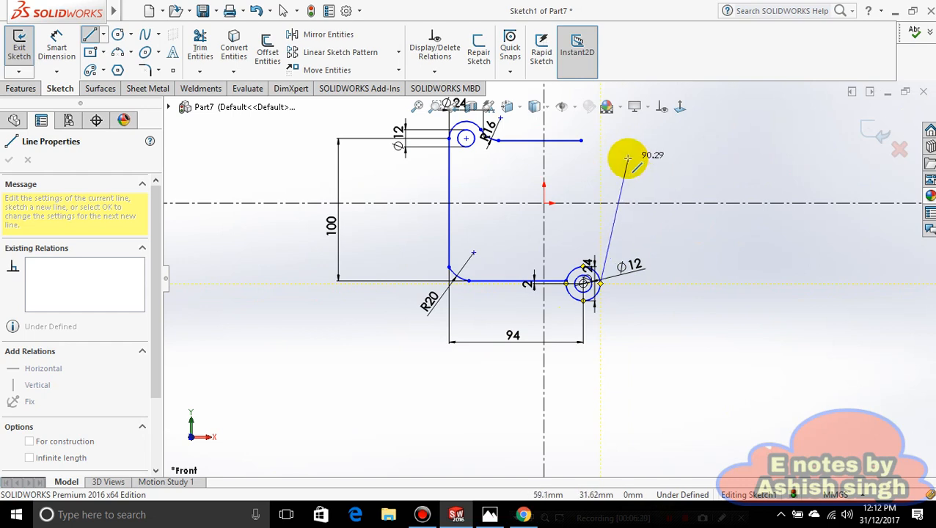
click(627, 158)
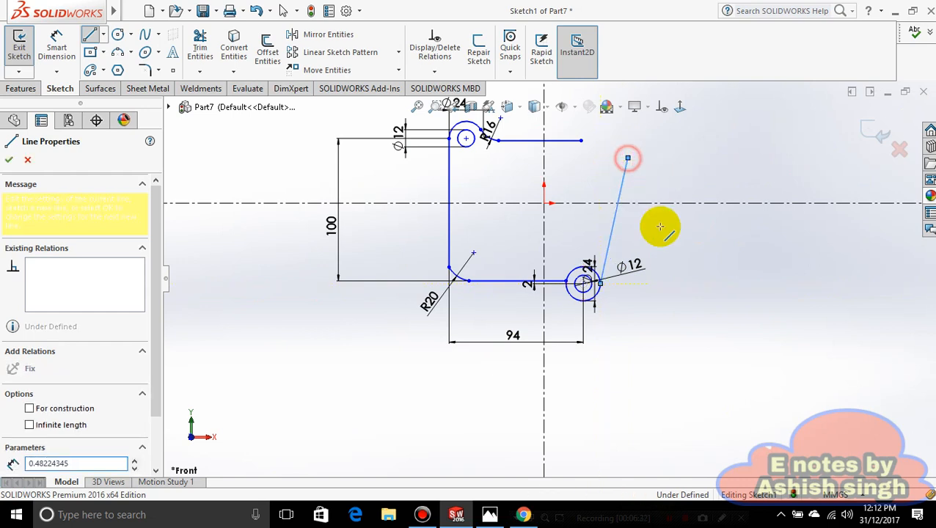
key(Escape)
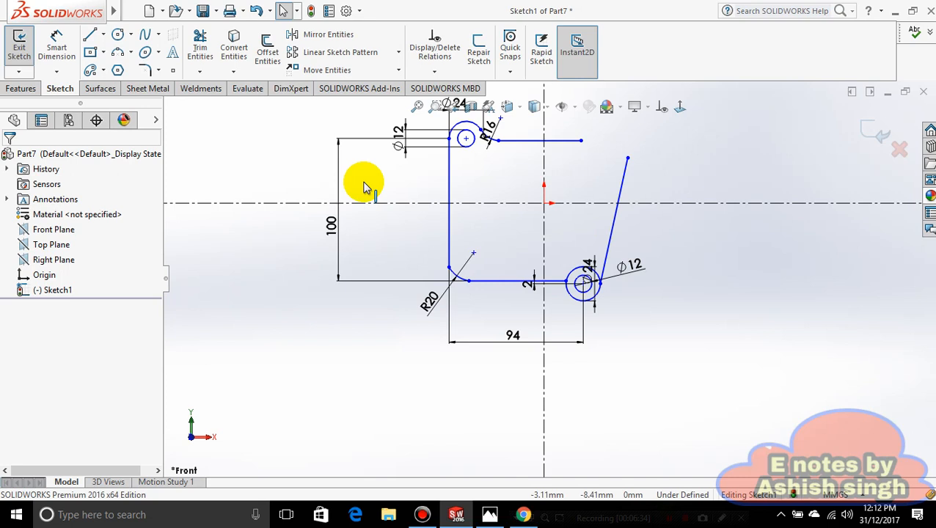
Step: Dimension the angle between the bottom line and the slanted right line as 105°
click(56, 44)
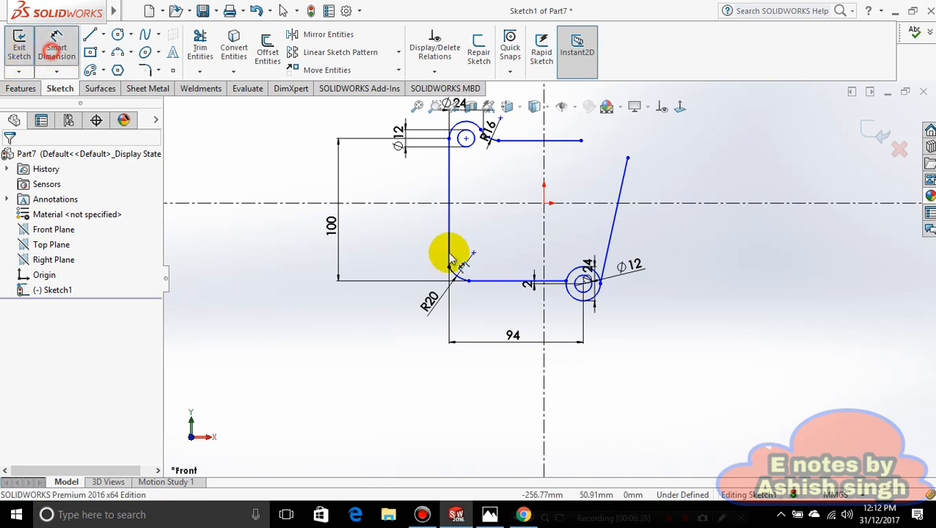
click(505, 281)
click(611, 229)
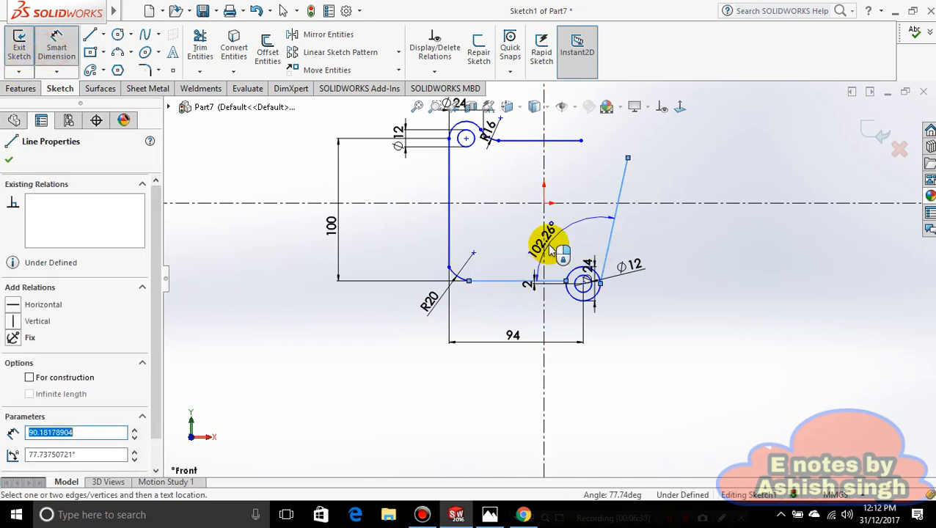
click(518, 242)
text(1)
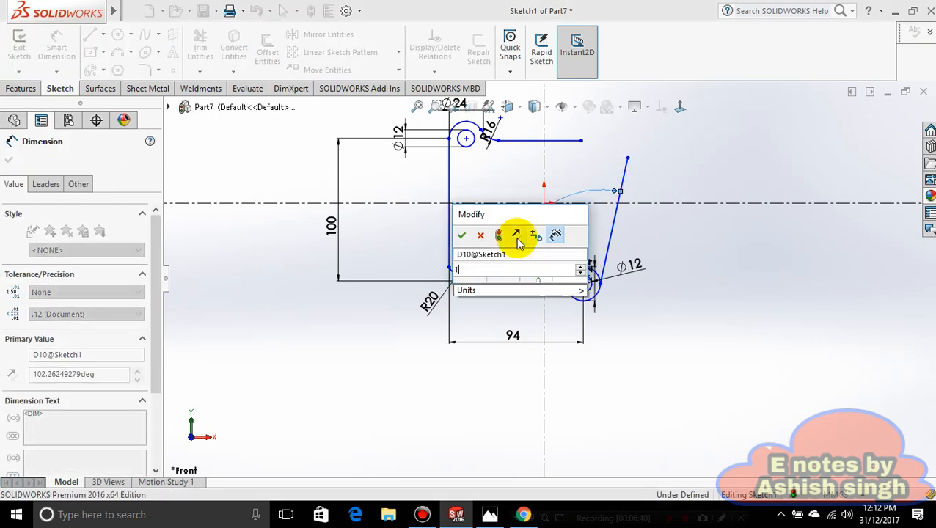
text(05)
key(Return)
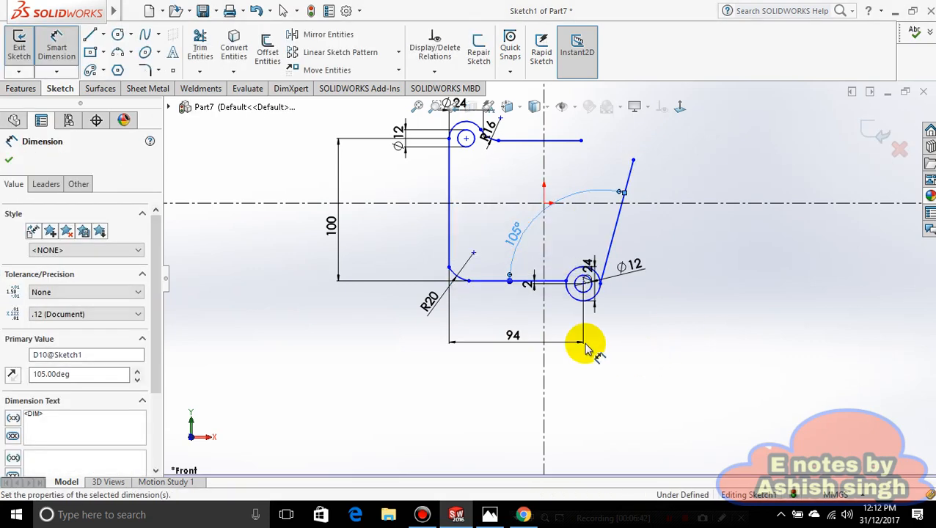
Step: Check the reference drawing and trim away the lower-right lug's outer circle above the ends of the bottom and slanted lines
click(490, 514)
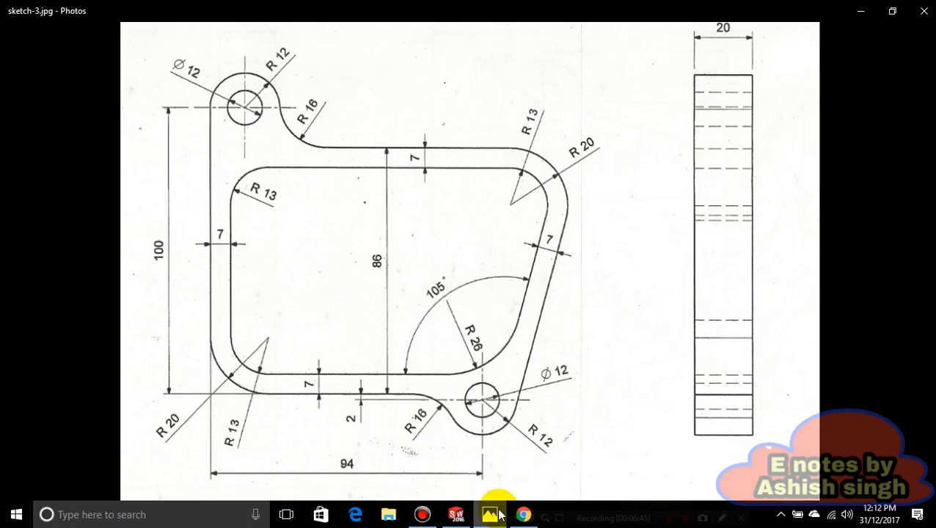
click(499, 516)
scroll(591, 293, down, 5)
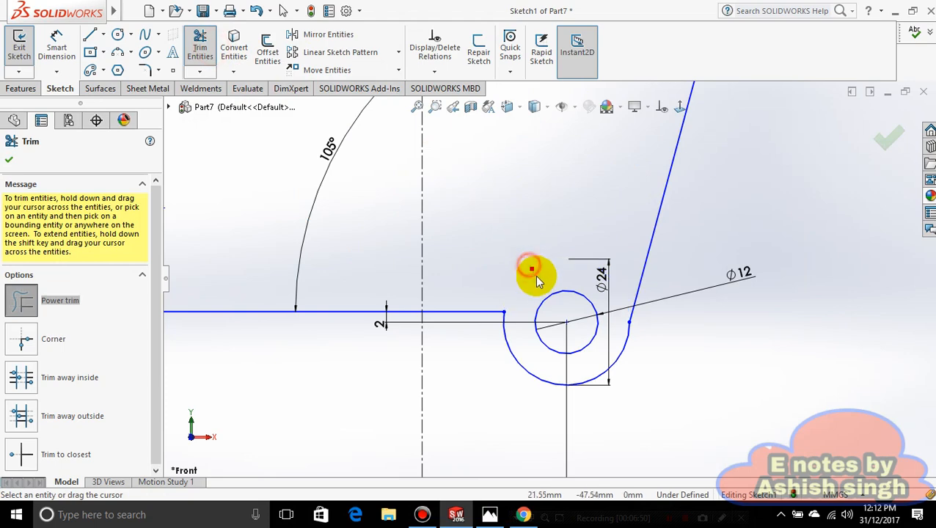
scroll(560, 255, up, 3)
scroll(601, 314, down, 5)
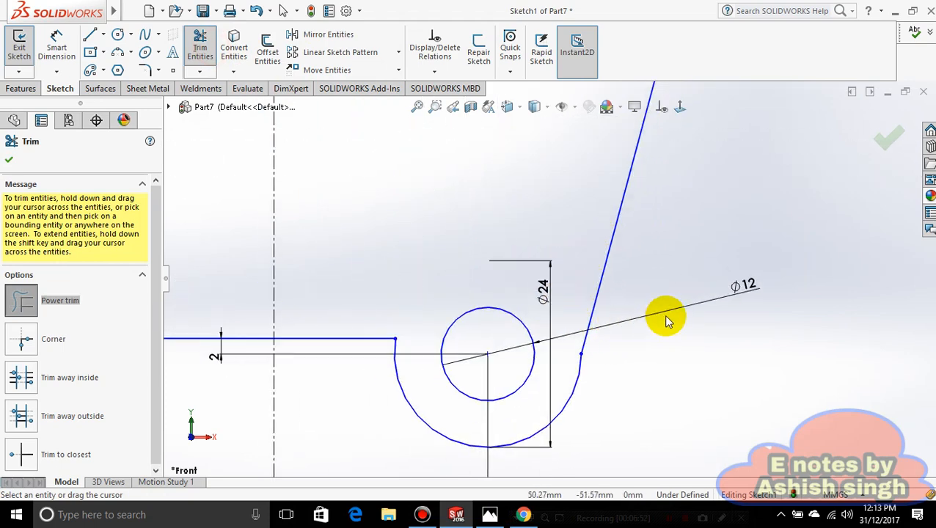
Step: Try to make the slanted right line tangent to the lower-right lug's outer arc
key(Escape)
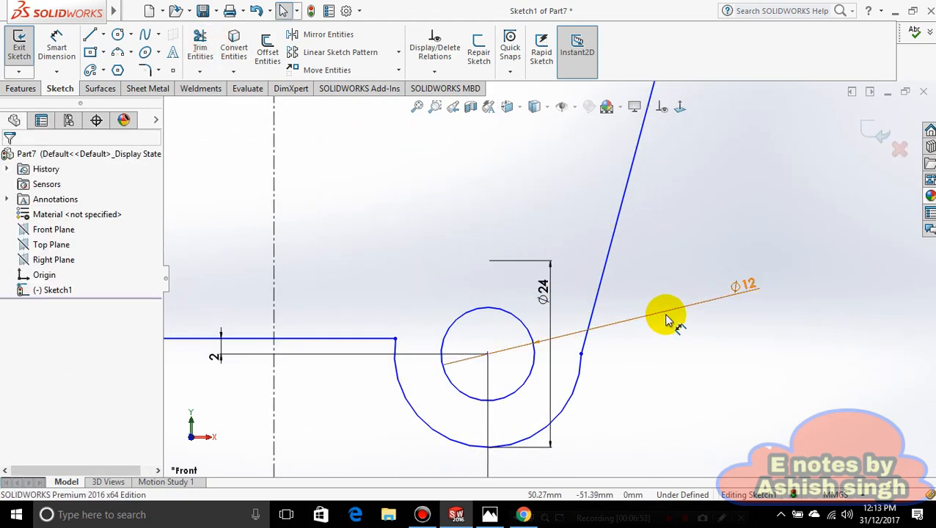
click(606, 279)
ctrl+click(589, 371)
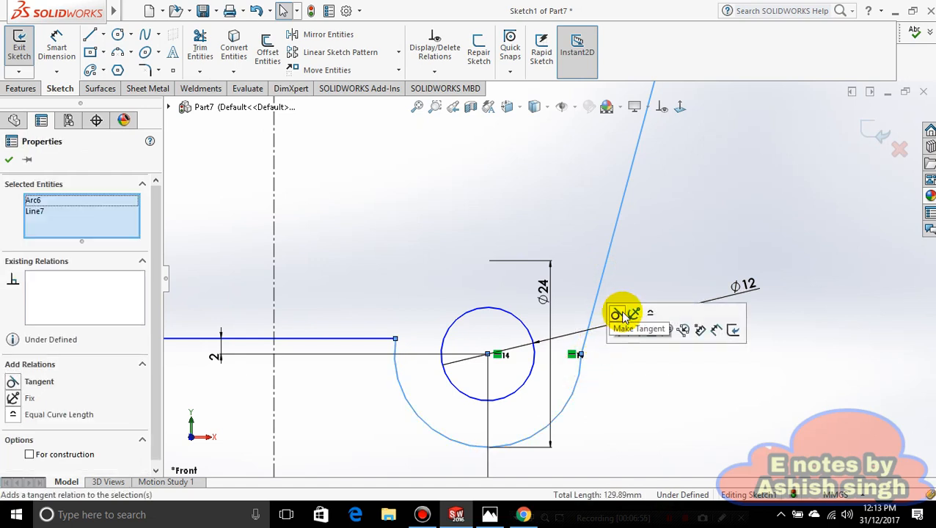
click(617, 314)
click(653, 278)
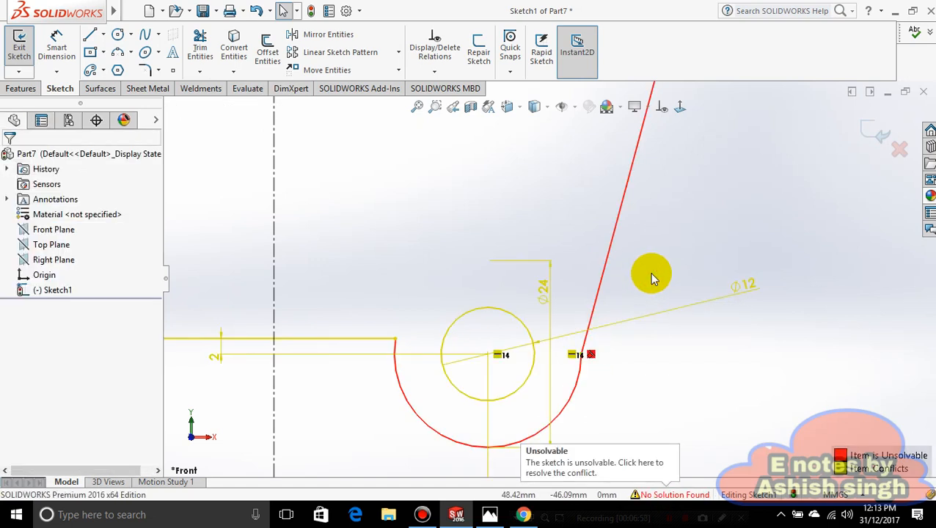
key(ctrl+z)
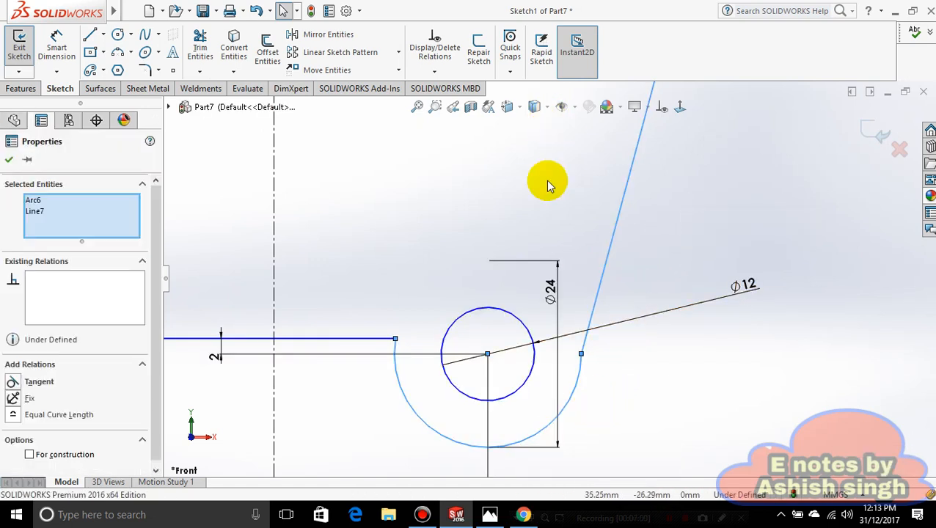
Step: Following the reference drawing, draw a three-point arc of about 4.2 mm radius bridging the bottom line and the left side of the lower-right lug's outer arc
scroll(559, 338, up, 2)
scroll(559, 338, up, 1)
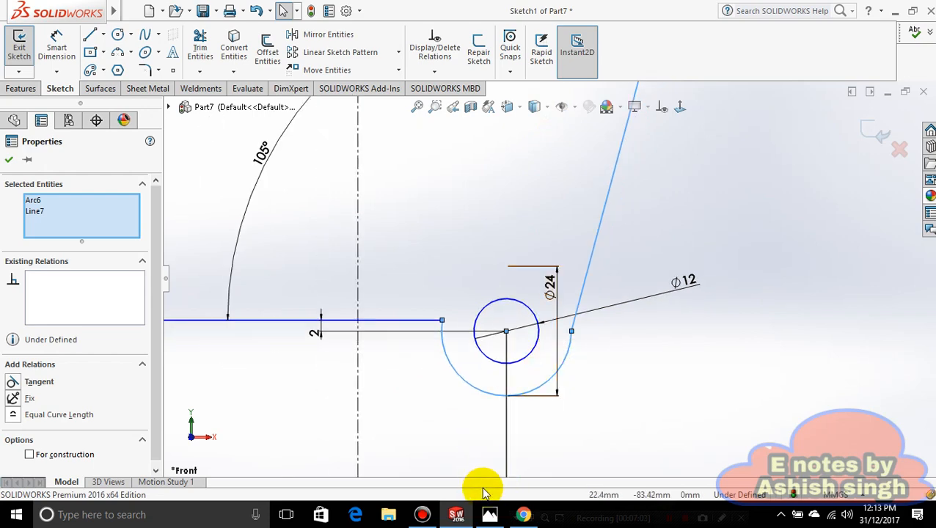
click(488, 516)
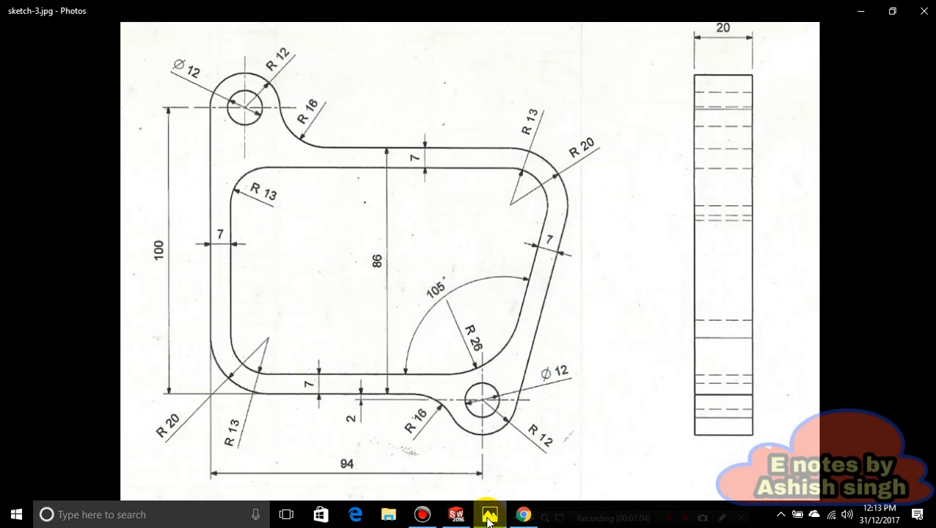
click(488, 516)
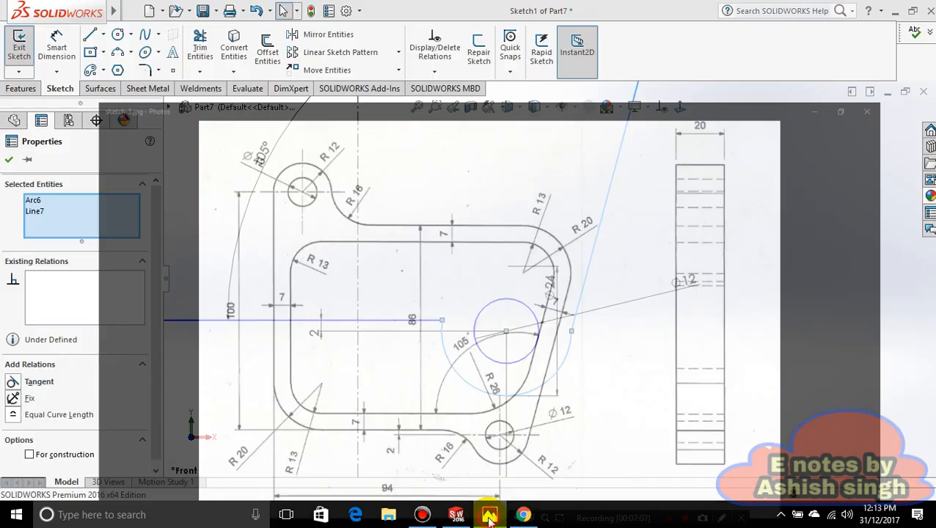
click(492, 517)
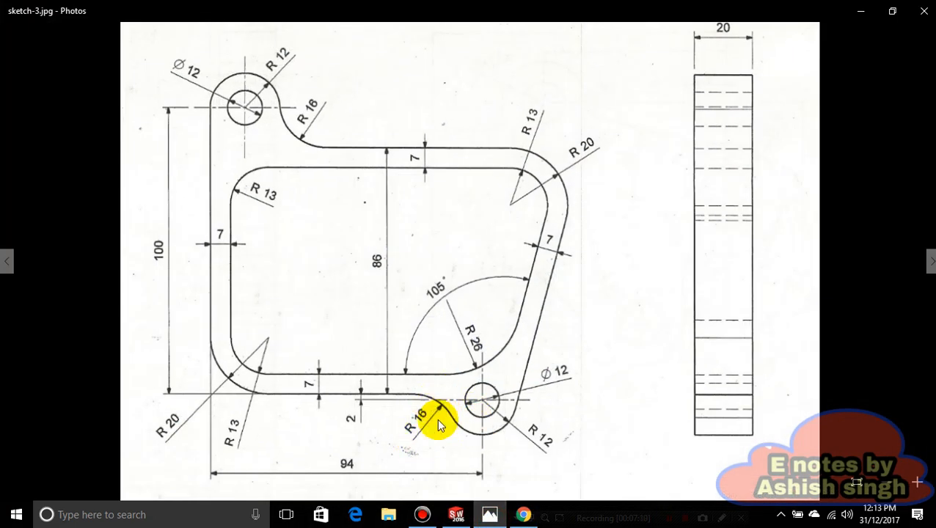
click(485, 518)
scroll(440, 345, down, 3)
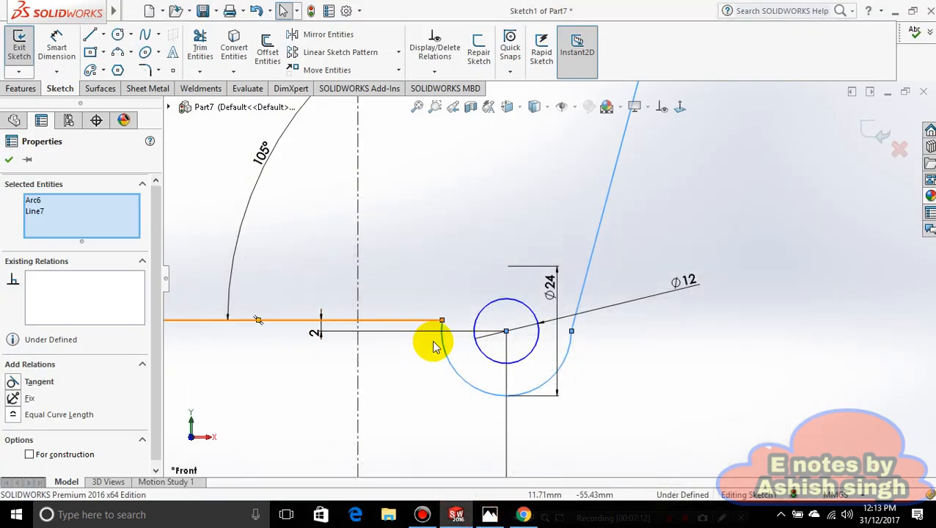
scroll(430, 360, down, 3)
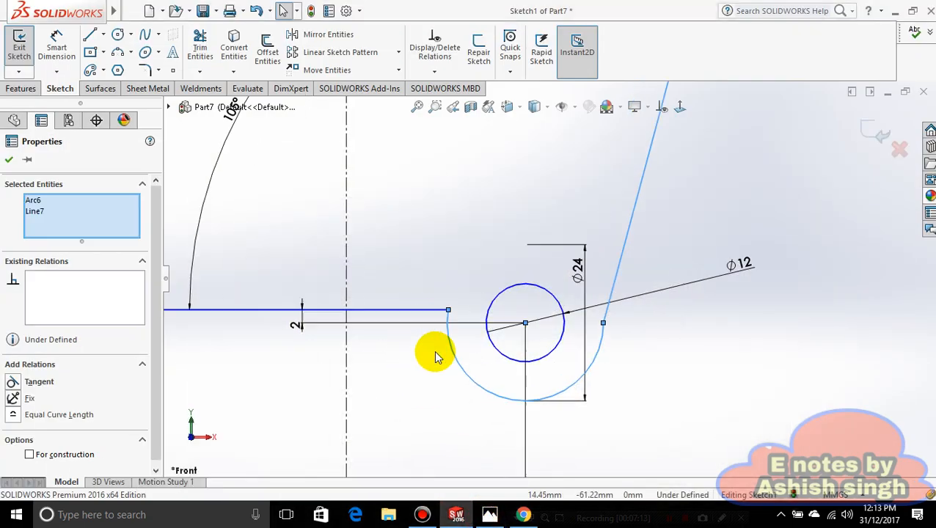
click(129, 59)
click(129, 53)
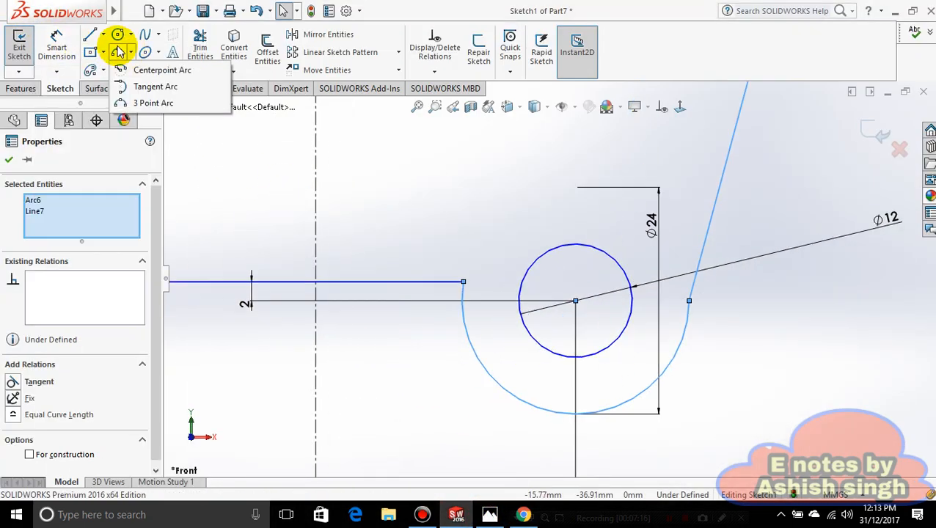
click(154, 102)
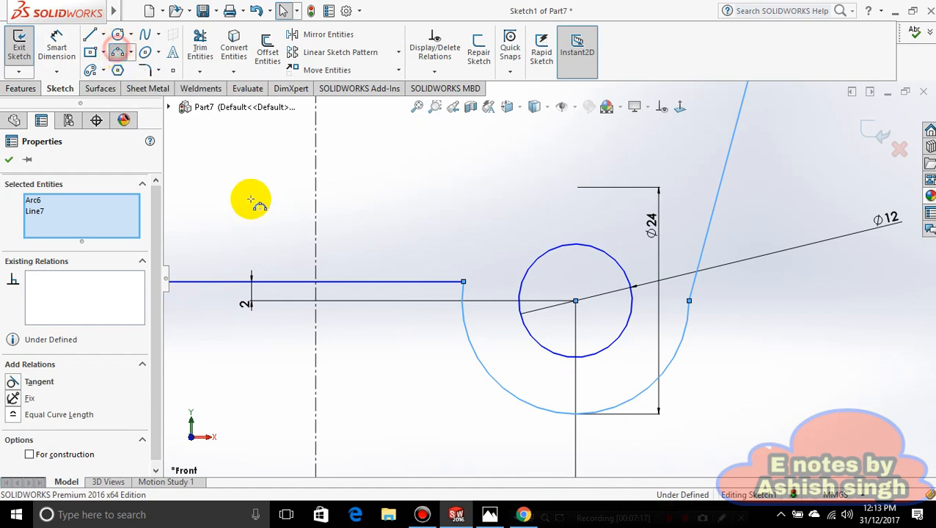
click(415, 283)
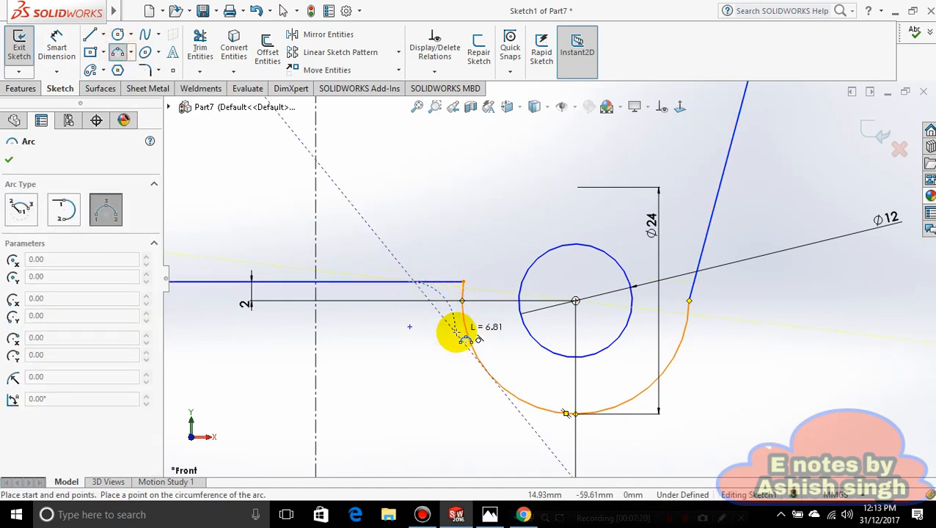
click(458, 303)
click(455, 297)
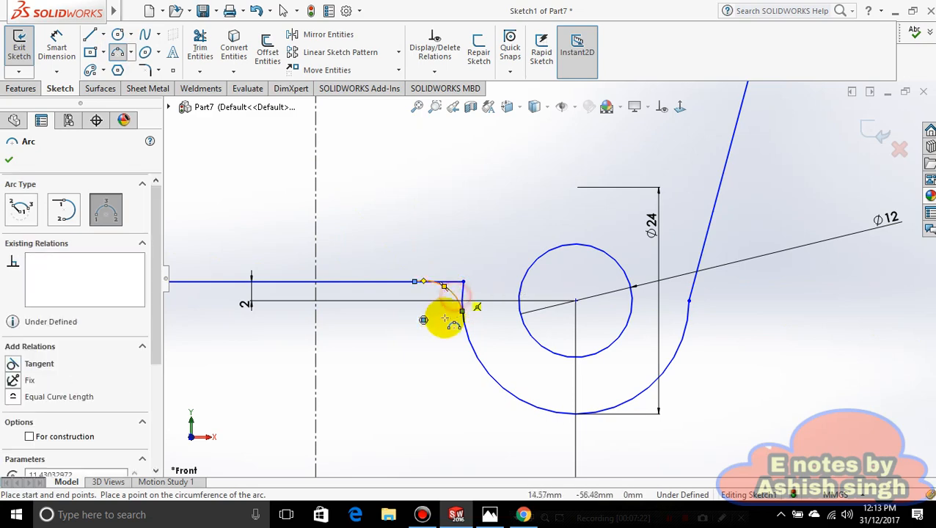
scroll(440, 317, down, 3)
key(Escape)
Step: Dimension the bridging arc's radius as 16 mm, as given in the reference drawing
click(56, 45)
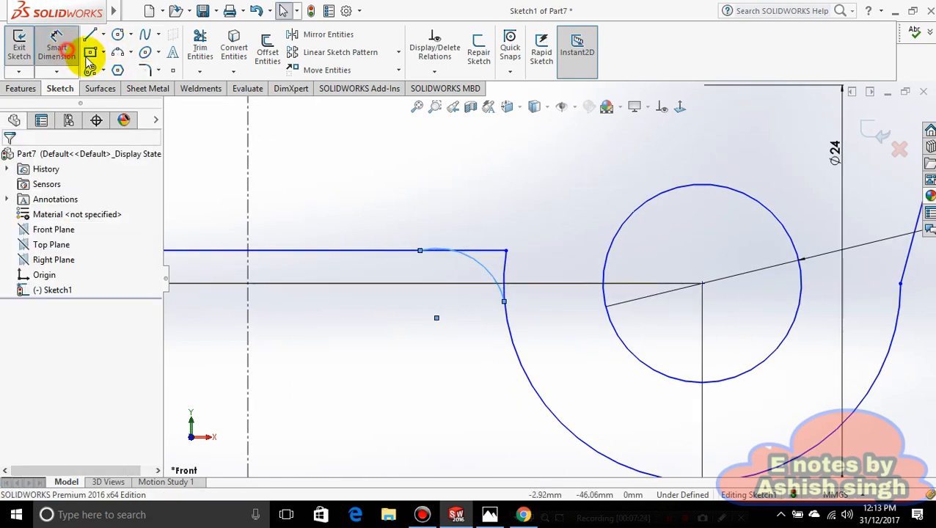
click(499, 265)
click(392, 383)
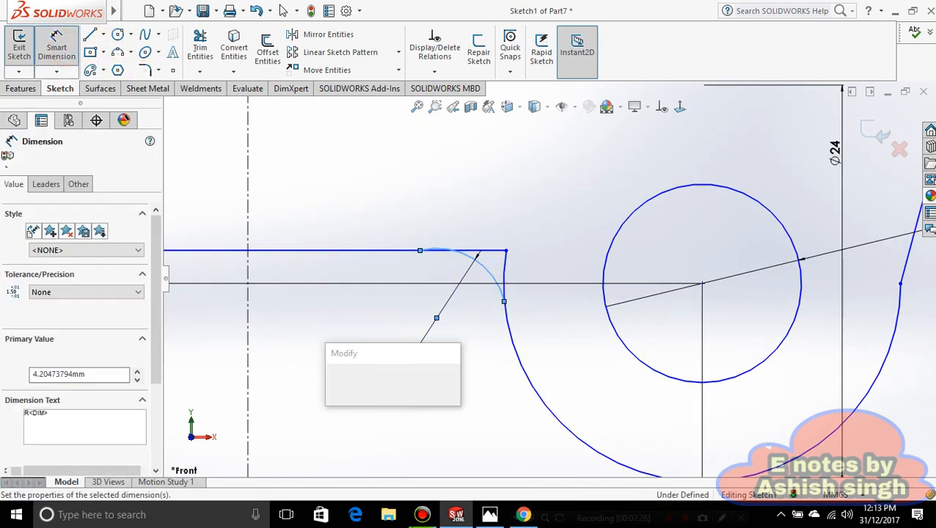
click(490, 515)
click(490, 515)
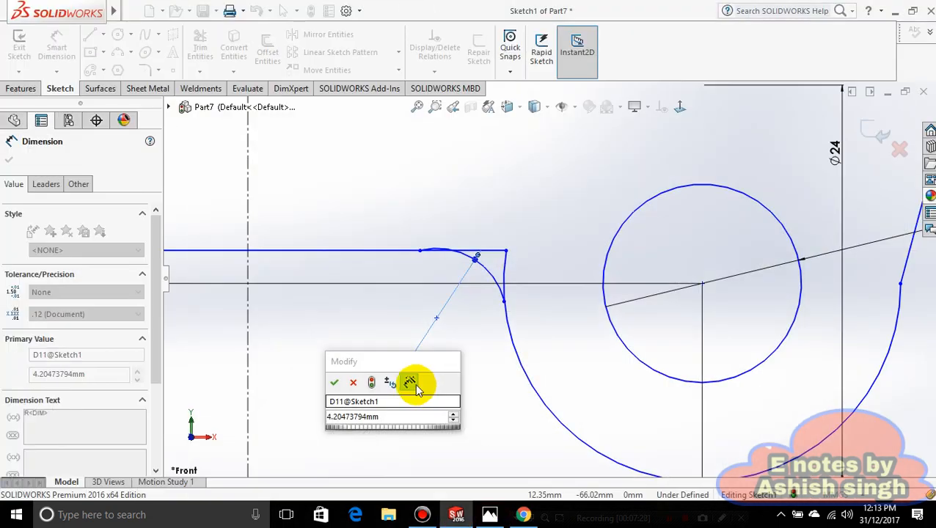
click(403, 403)
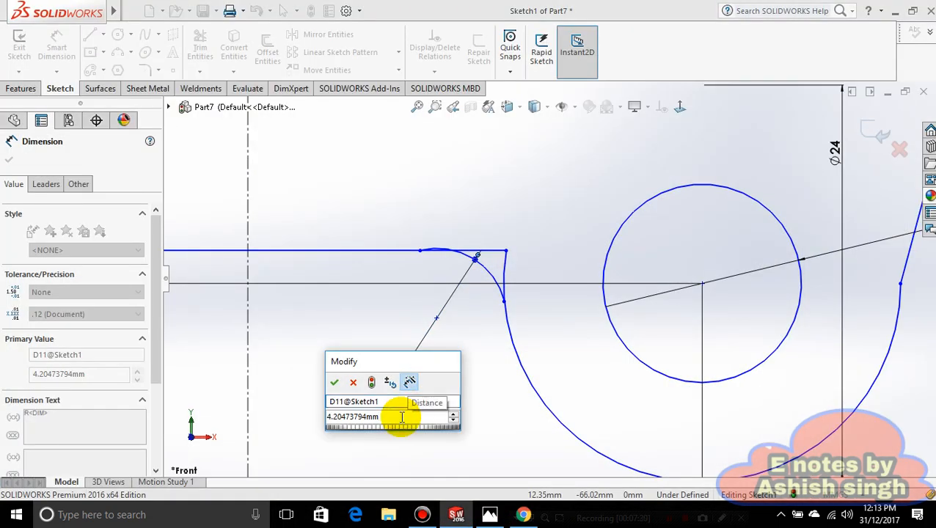
triple_click(397, 417)
key(BackSpace)
text(16)
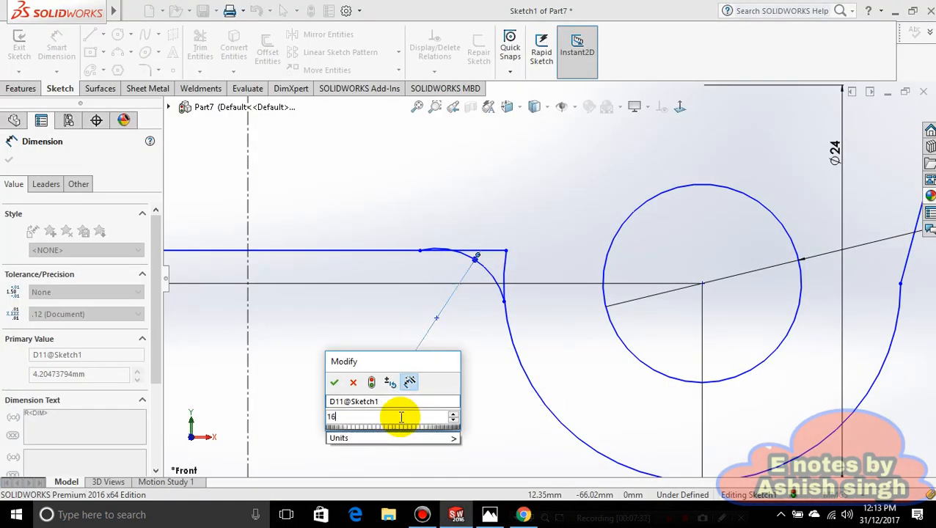
key(Return)
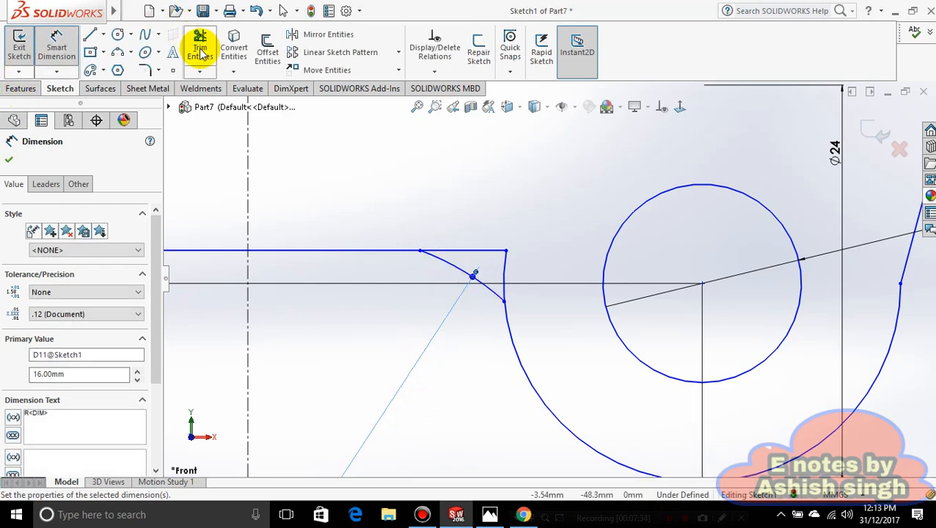
Step: Trim away the leftover corner of the bottom line and lug arc beyond the ends of the 16 mm radius arc
click(199, 40)
drag(450, 213, 472, 259)
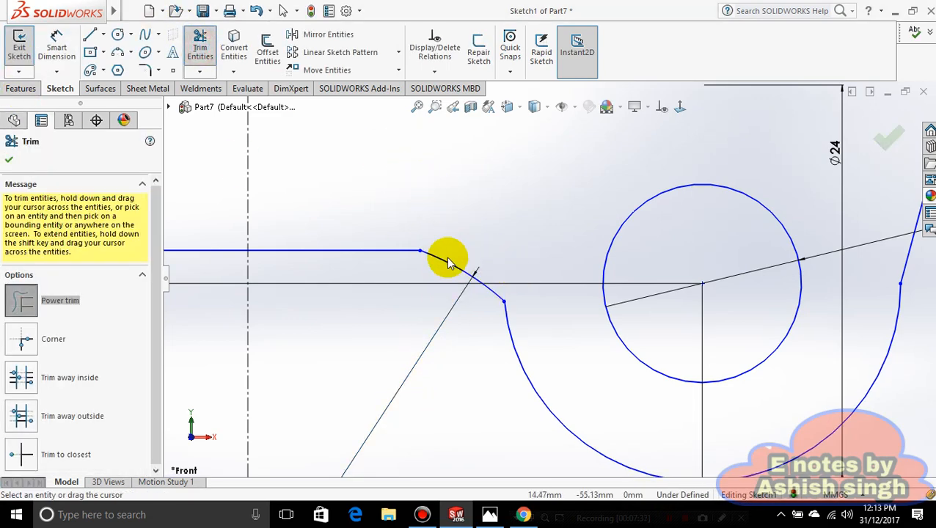
key(Escape)
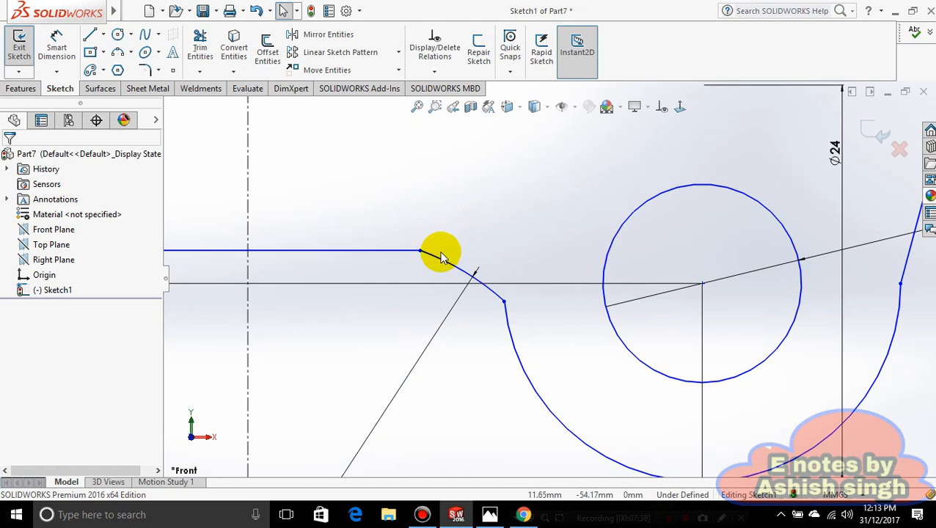
Step: Make the 16 mm radius arc tangent to both the bottom line and the lower-right lug's outer arc
click(441, 256)
ctrl+click(404, 253)
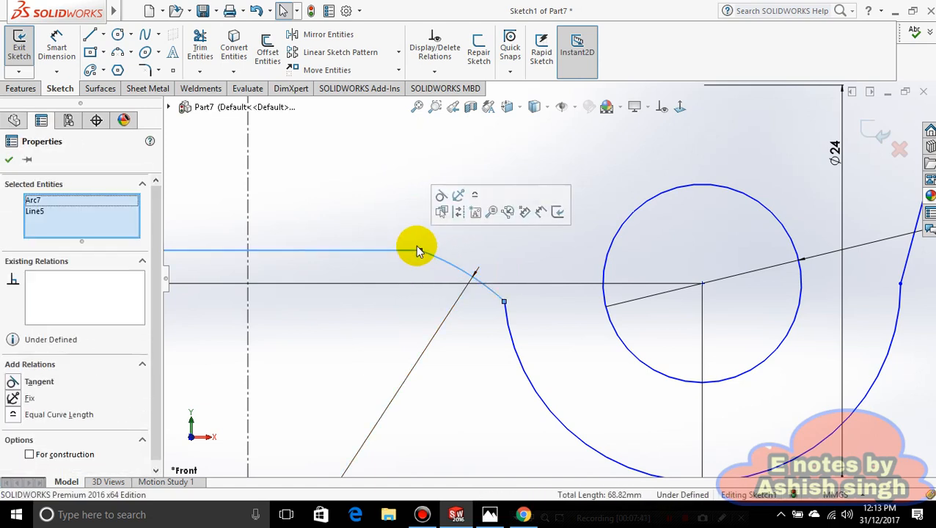
click(445, 196)
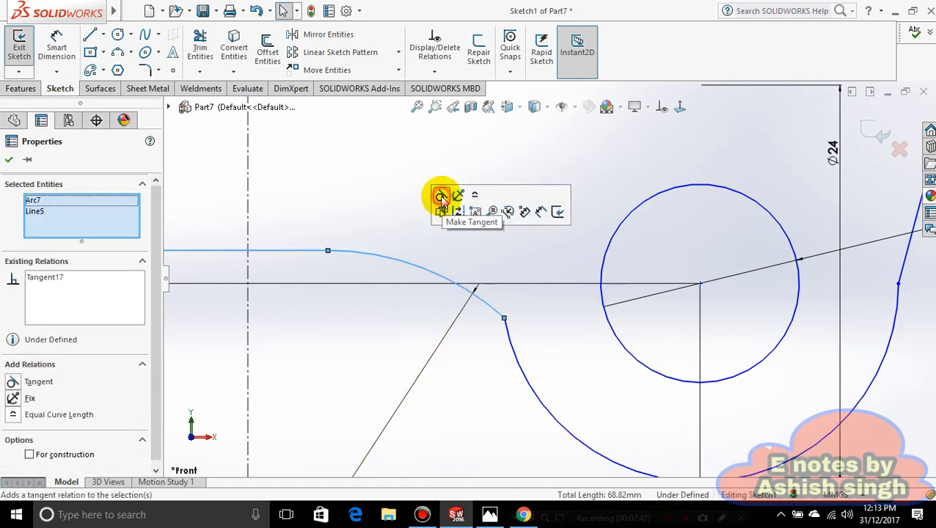
click(478, 324)
click(489, 309)
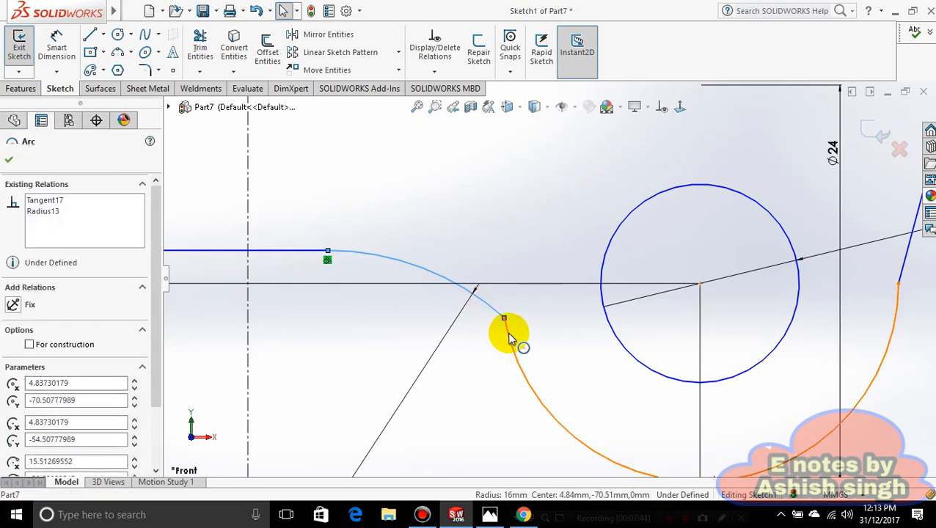
ctrl+click(509, 336)
click(563, 275)
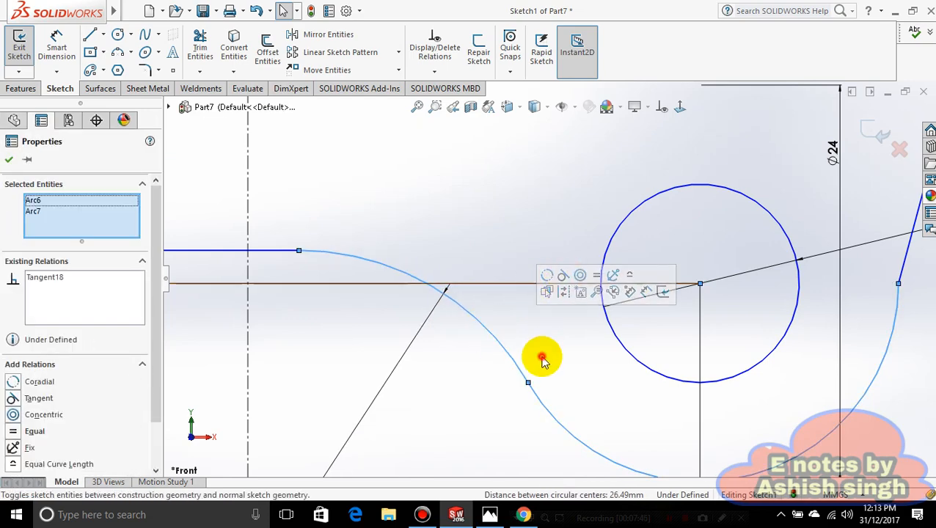
click(541, 359)
Step: Trim away the entire slanted right line rising from the lower-right lug and dismiss the delivery notification
scroll(543, 360, up, 7)
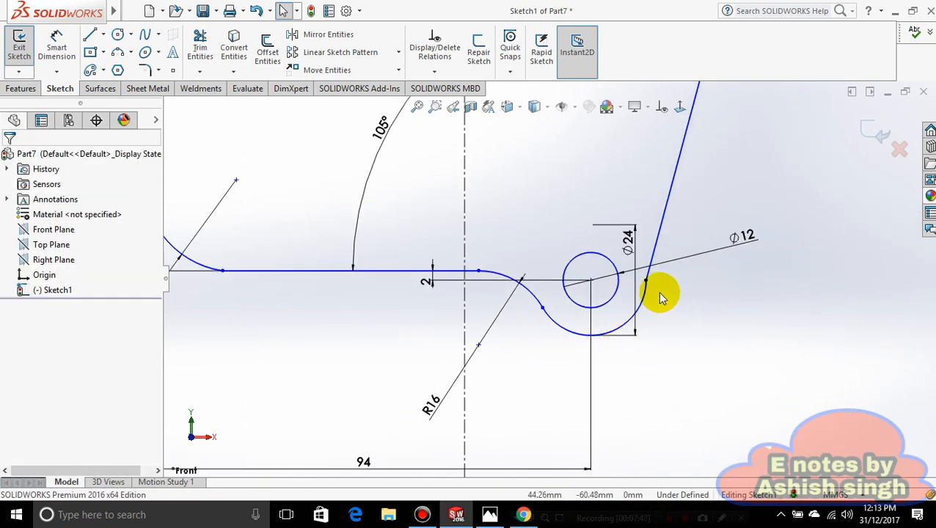
scroll(658, 264, up, 4)
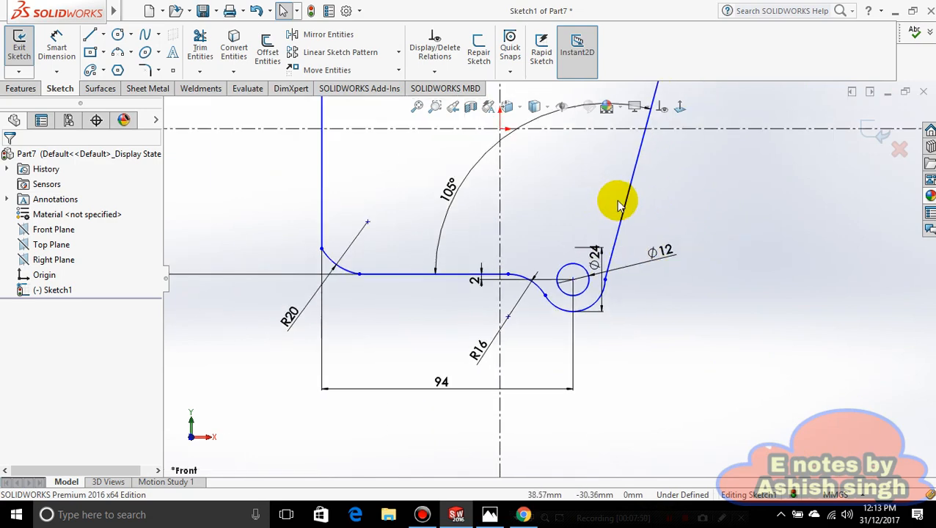
scroll(617, 205, up, 3)
scroll(600, 293, down, 5)
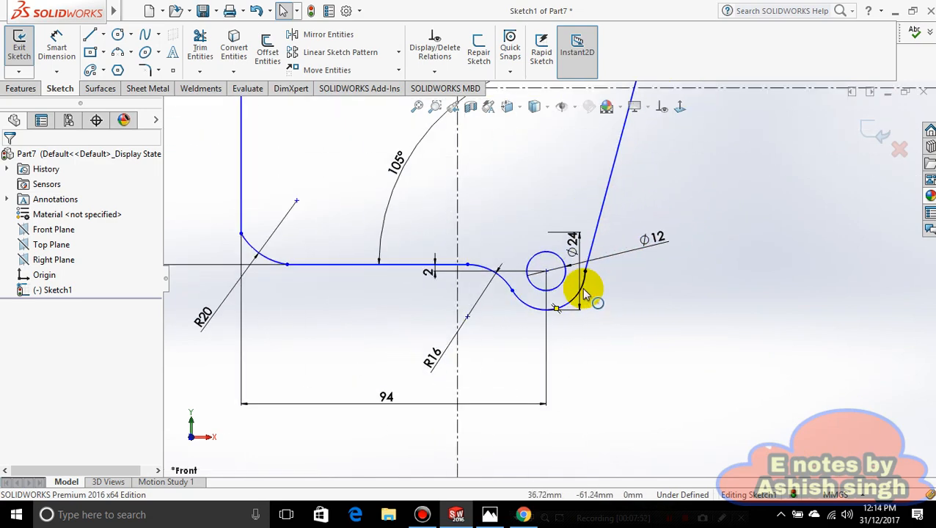
scroll(586, 293, down, 3)
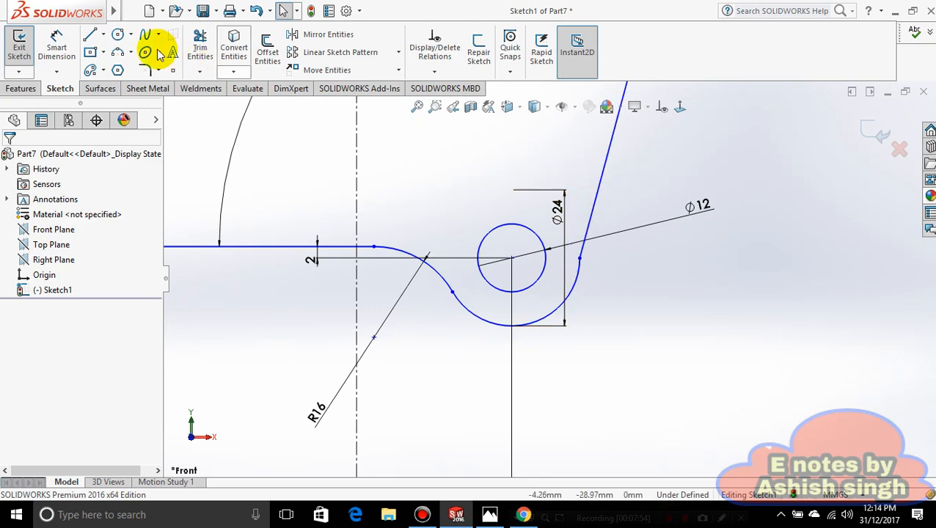
click(200, 46)
drag(578, 174, 609, 205)
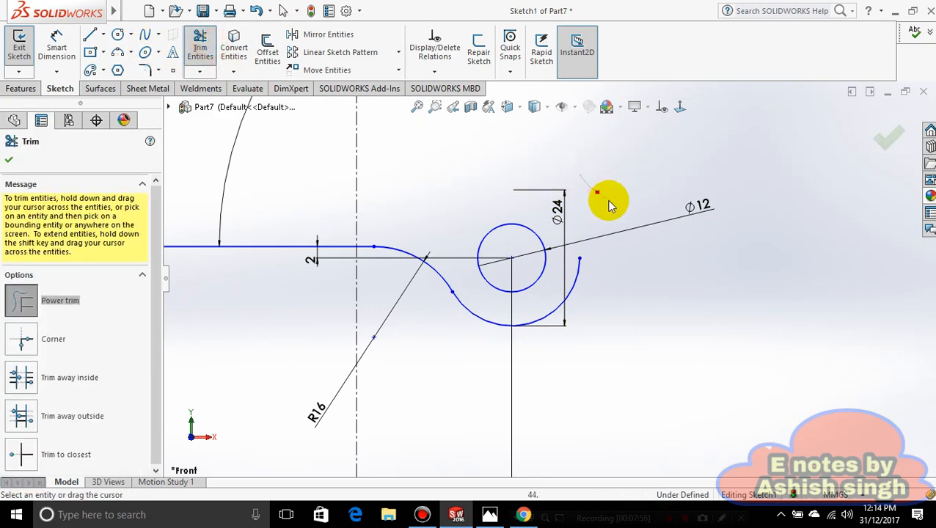
scroll(609, 205, up, 3)
scroll(396, 208, up, 2)
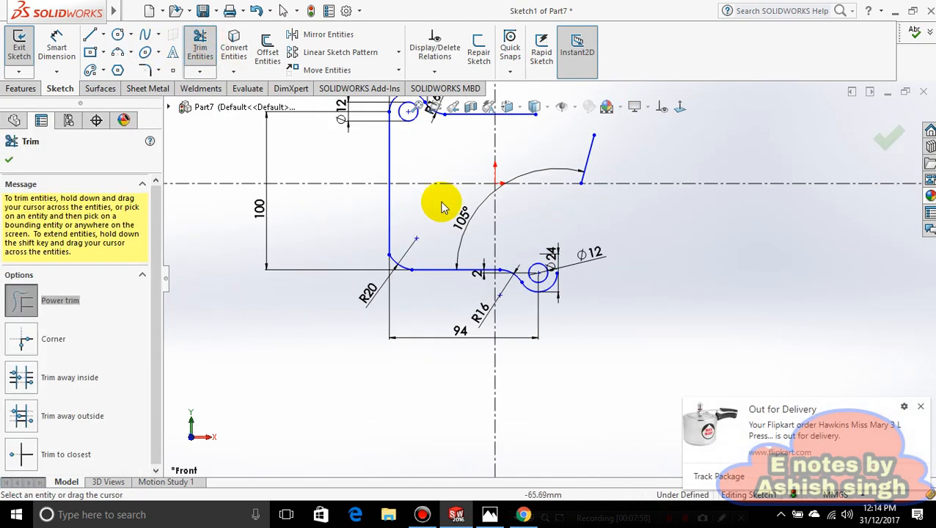
drag(546, 158, 597, 157)
scroll(575, 253, down, 3)
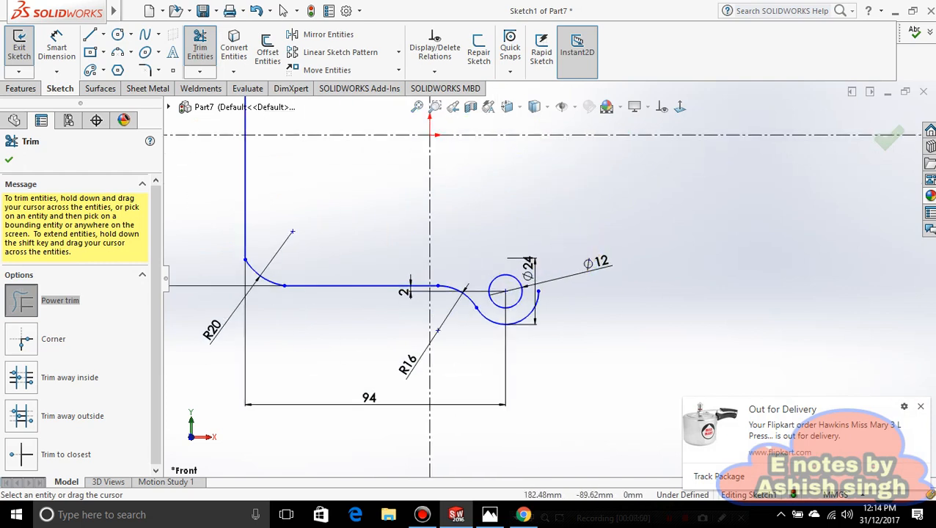
click(924, 408)
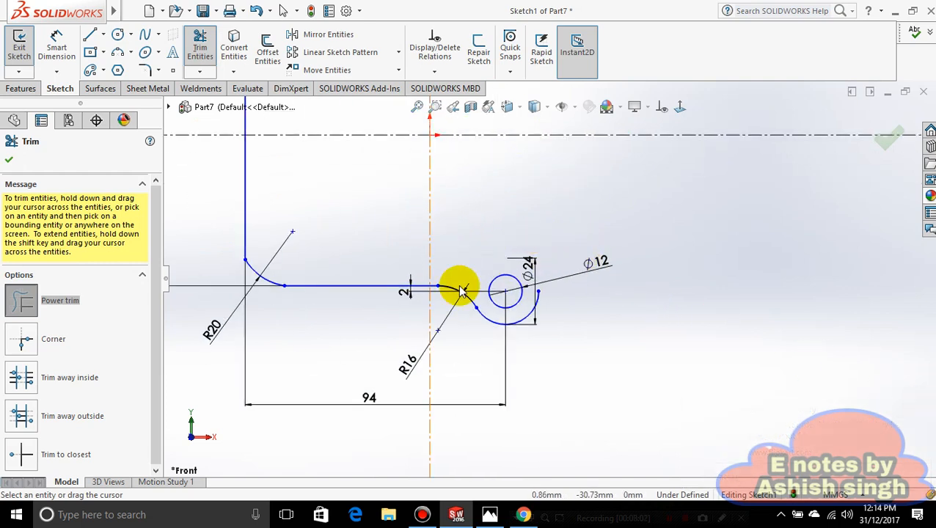
scroll(460, 286, down, 1)
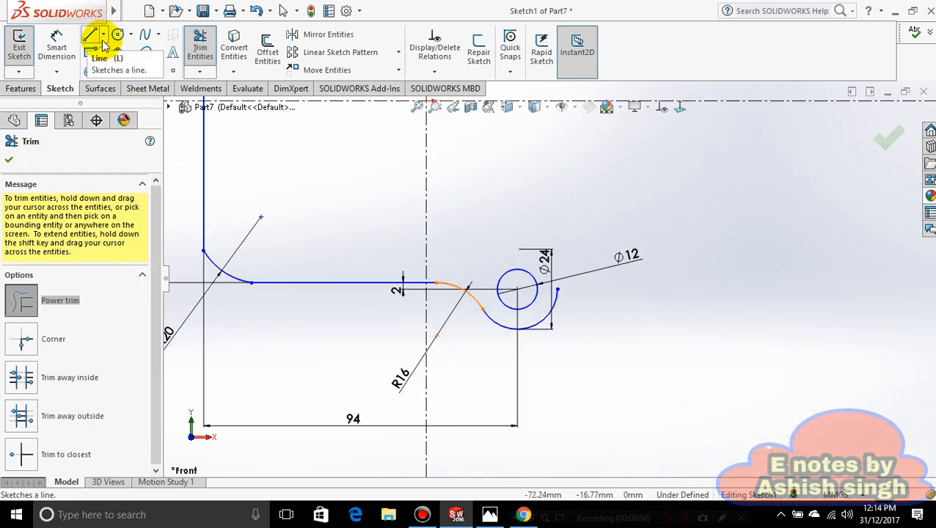
click(104, 35)
click(97, 46)
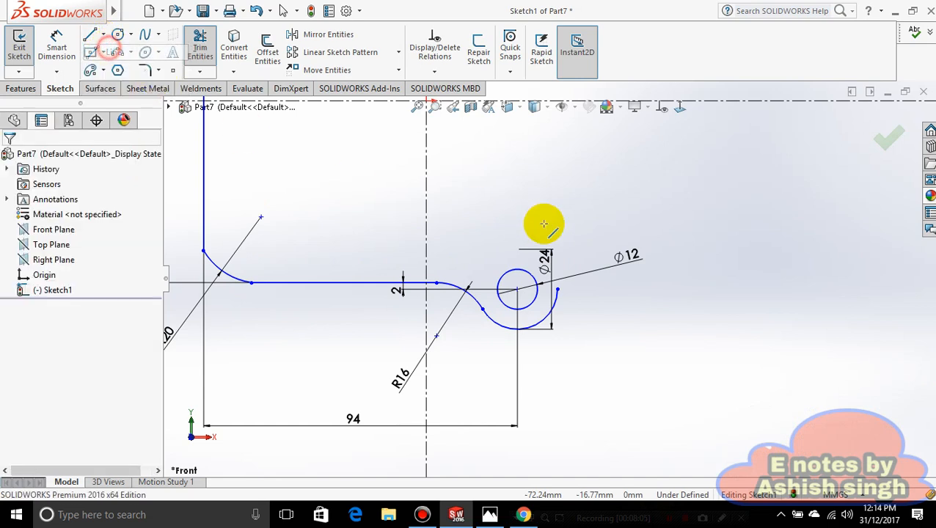
click(557, 293)
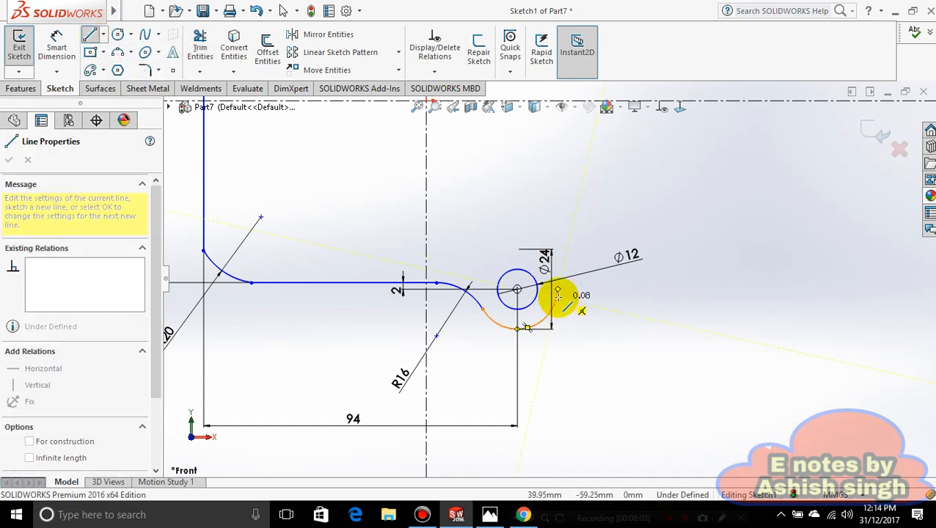
scroll(562, 305, down, 5)
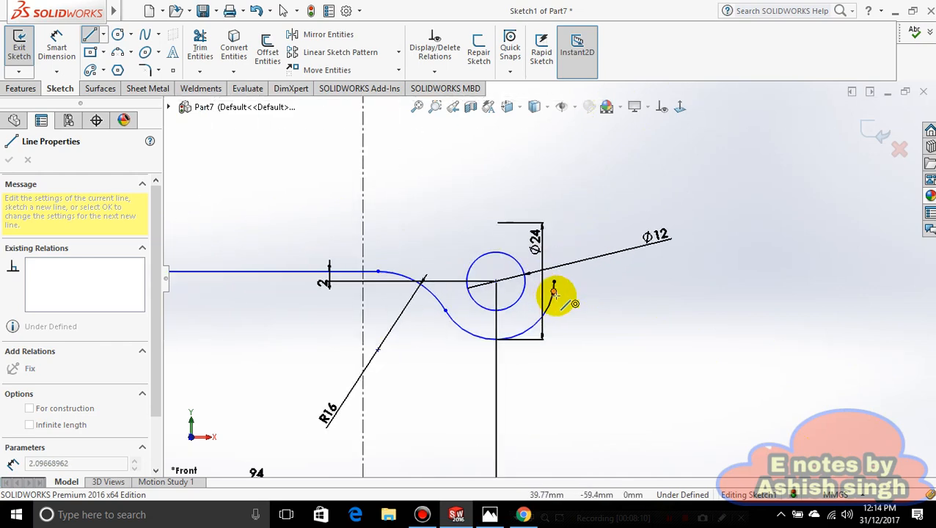
key(Escape)
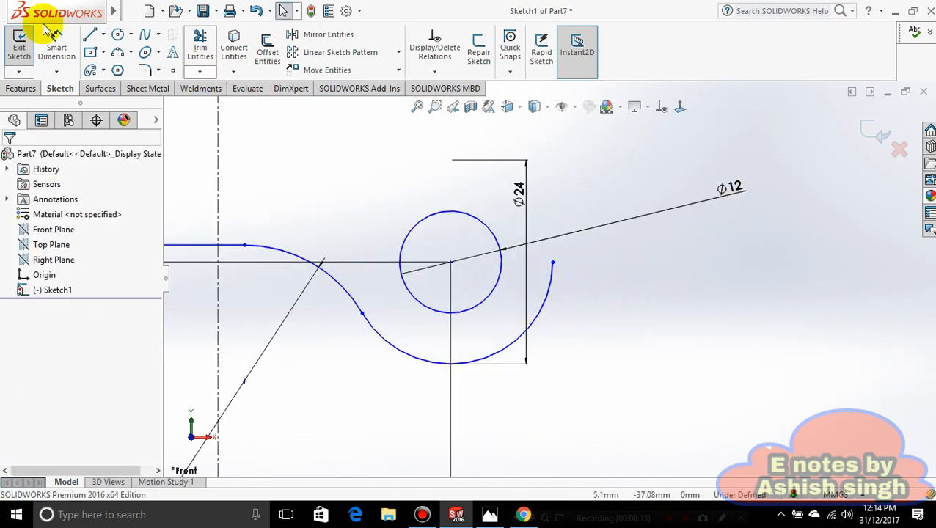
mouse_move(86, 16)
click(90, 34)
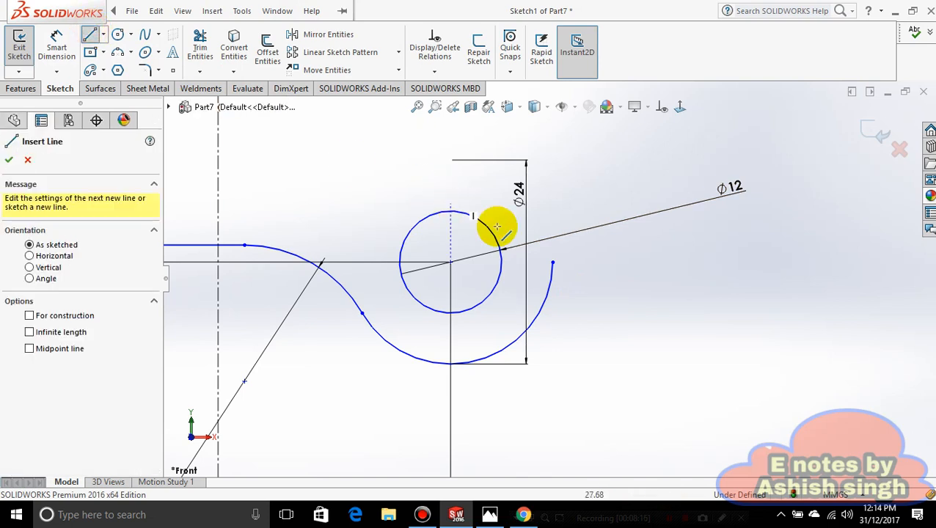
click(572, 262)
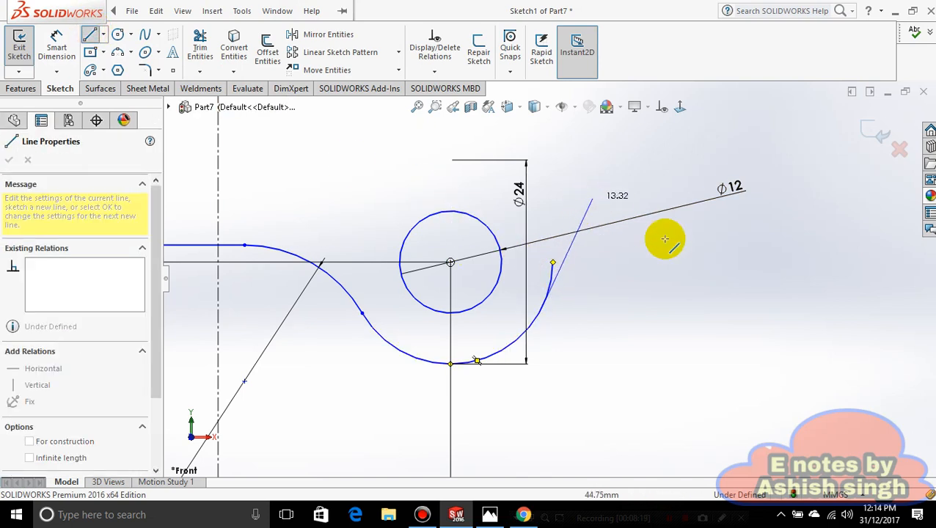
key(Escape)
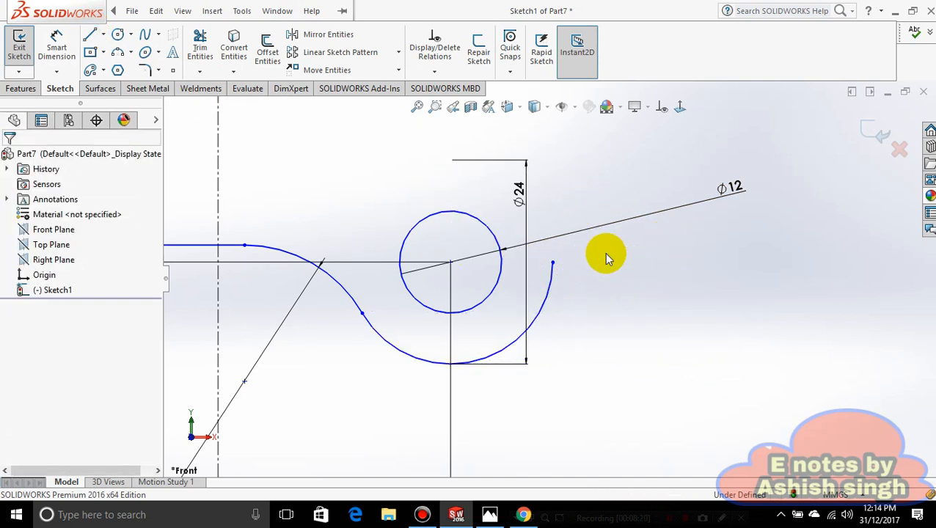
click(90, 34)
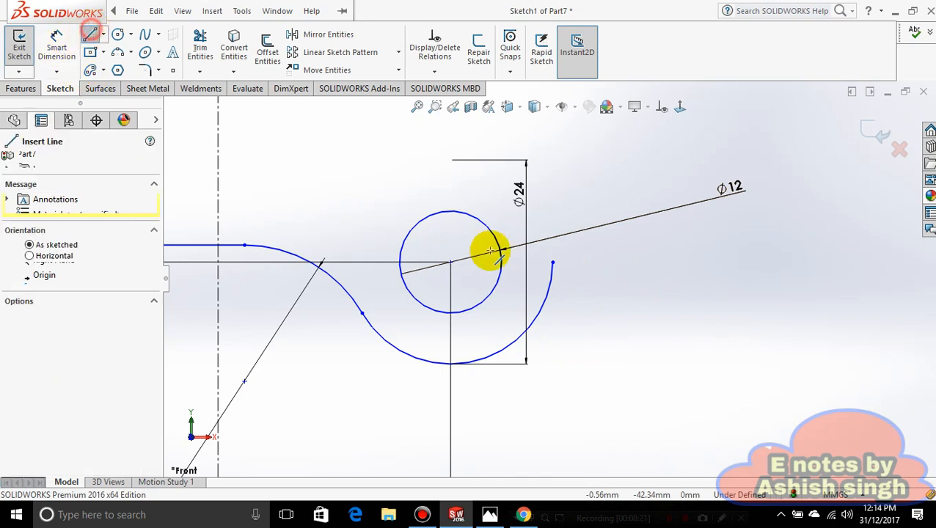
click(552, 273)
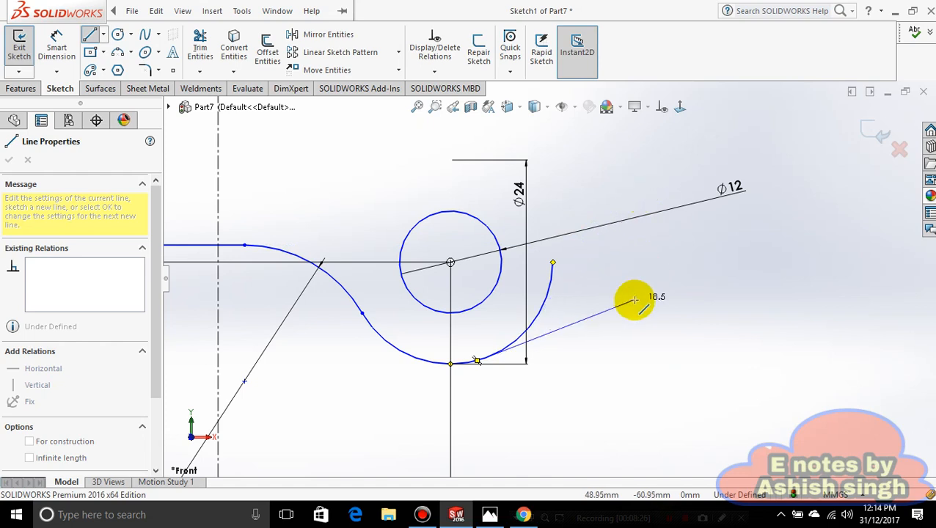
key(Escape)
Step: Sketch a slanted line about 88 mm long, rising up and outward from near the open end of the lower-right lug's outer arc
scroll(535, 286, down, 5)
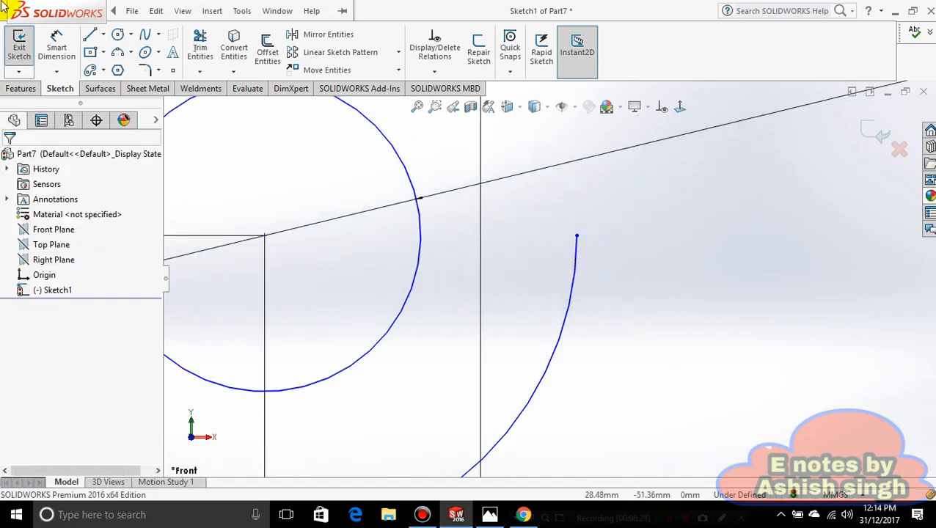
click(88, 36)
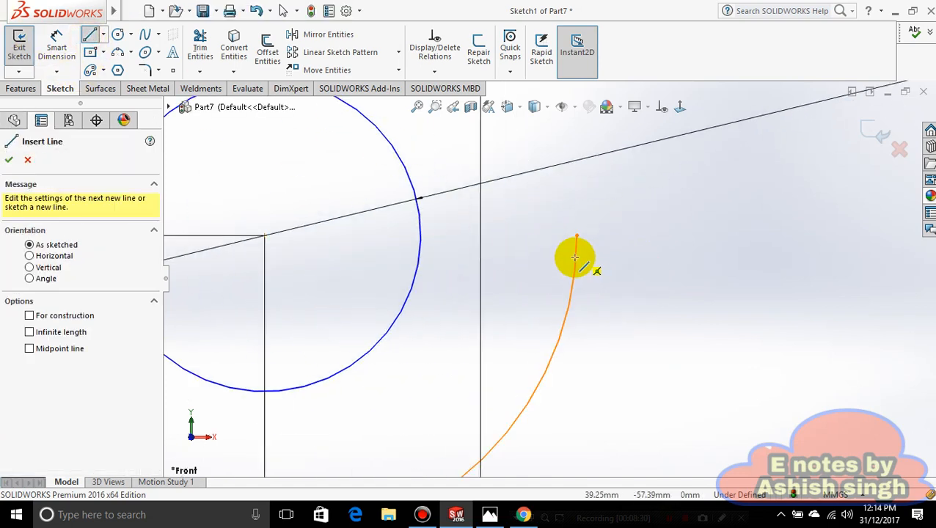
click(576, 256)
scroll(717, 196, up, 3)
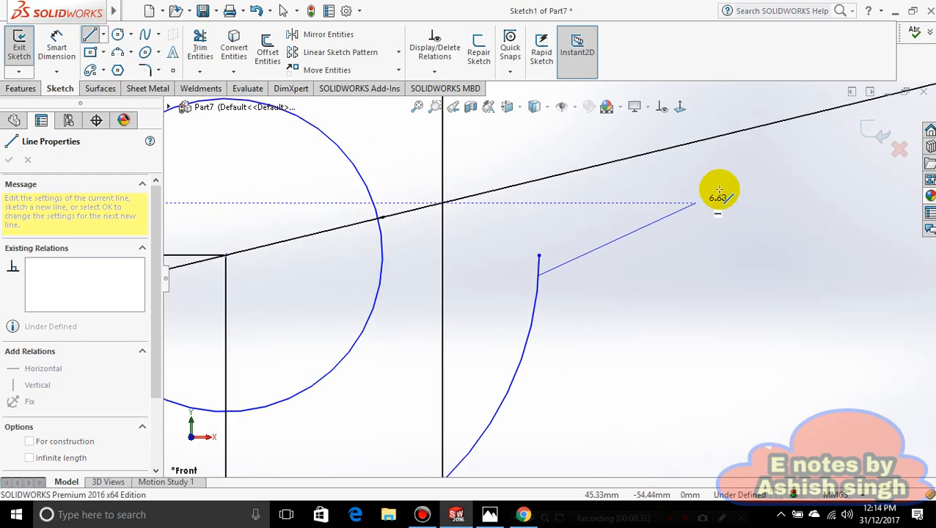
scroll(631, 203, up, 4)
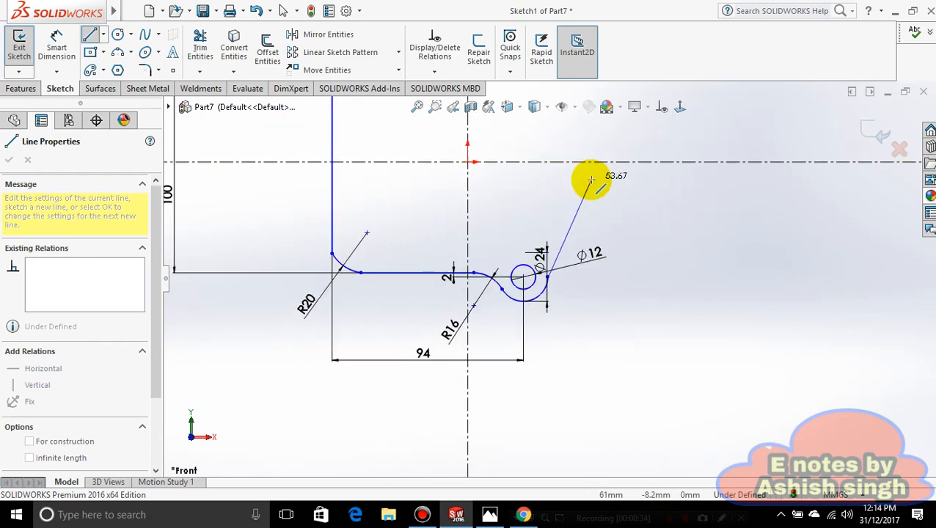
click(576, 159)
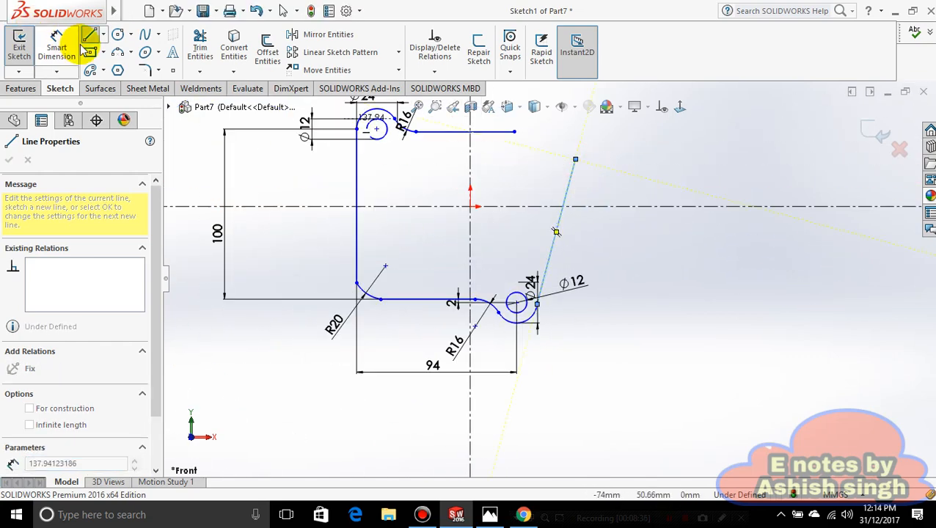
Step: Dimension the angle between the bottom line and the slanted right line as 105°
click(56, 44)
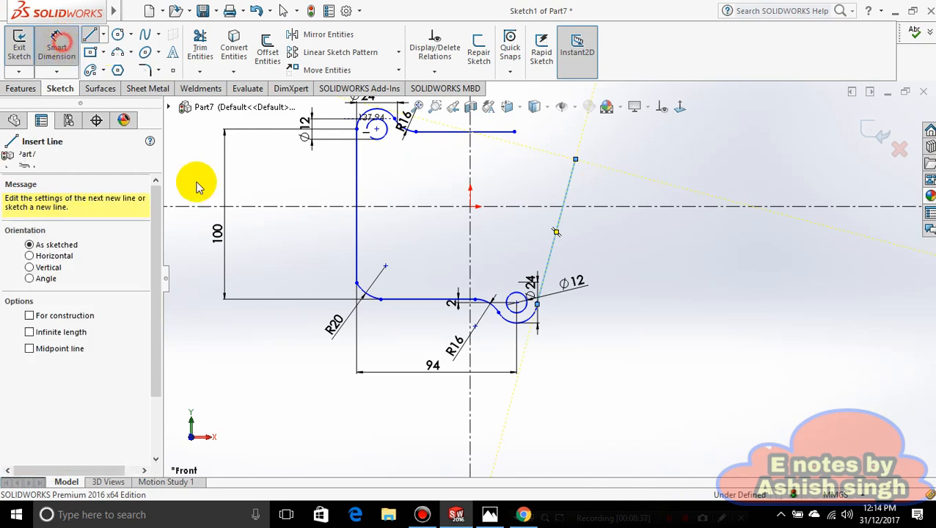
click(422, 300)
click(557, 245)
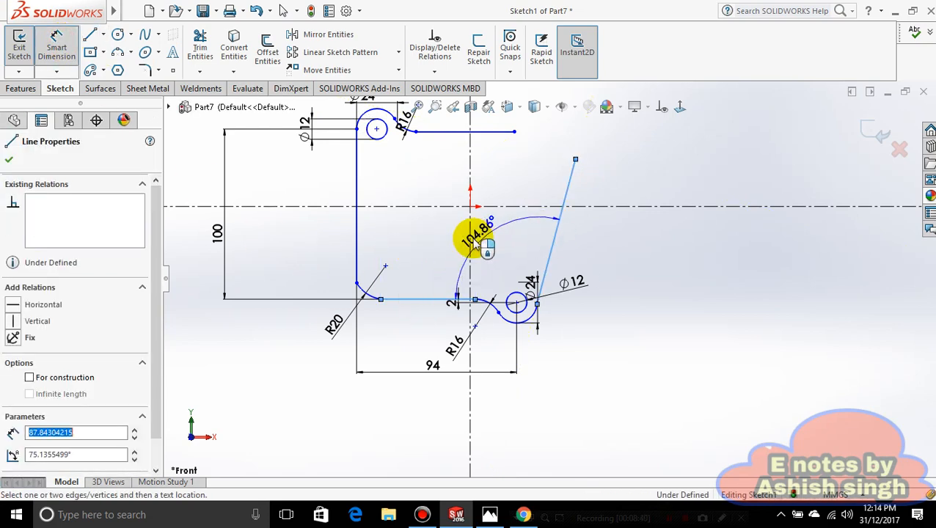
click(467, 235)
text(105)
key(Return)
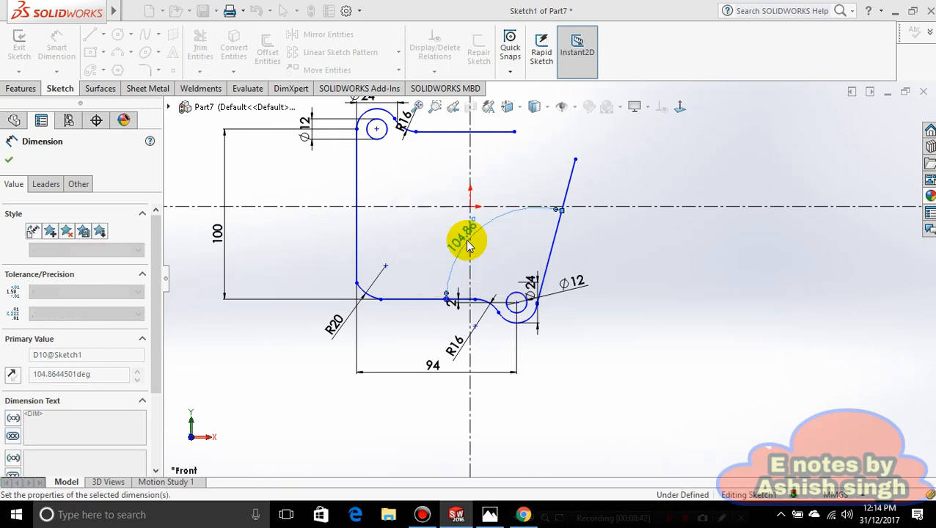
Step: Make the slanted right line tangent to the lower-right lug's outer arc
scroll(533, 324, up, 4)
scroll(652, 301, up, 3)
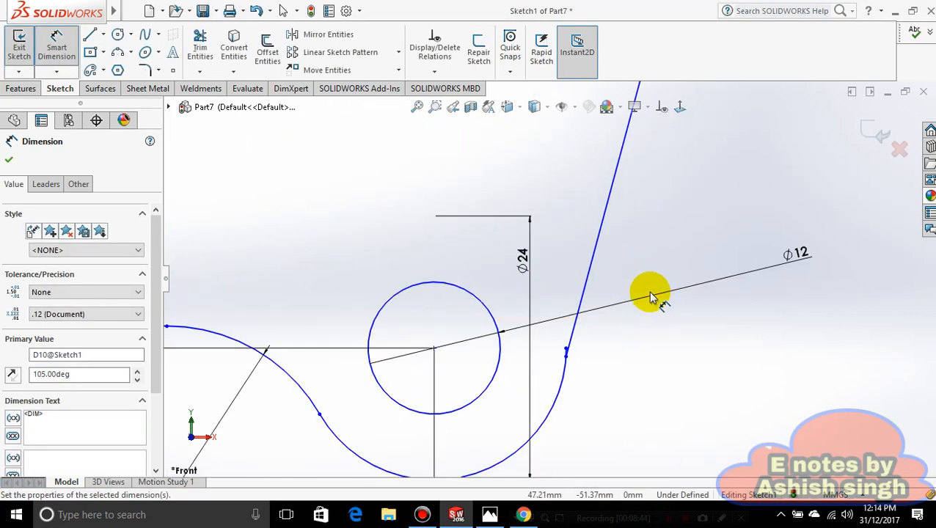
scroll(543, 328, up, 2)
scroll(540, 330, up, 4)
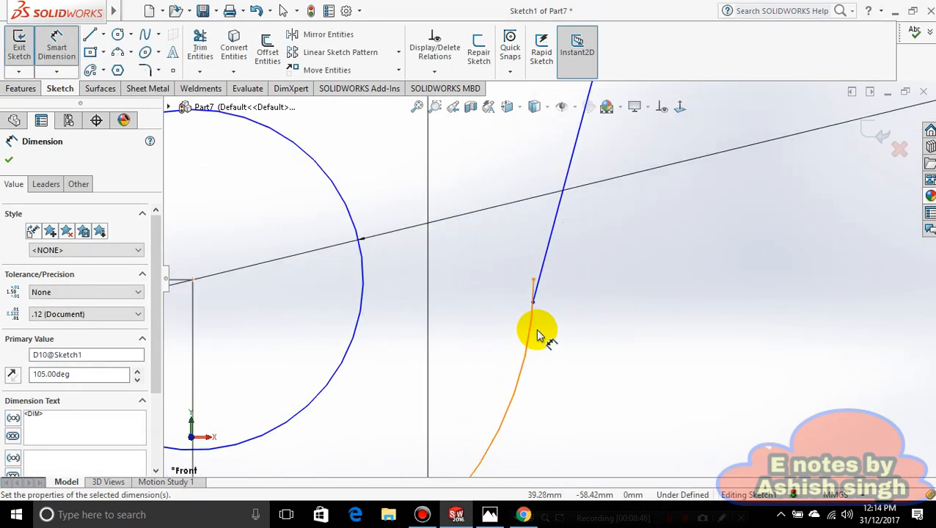
key(Escape)
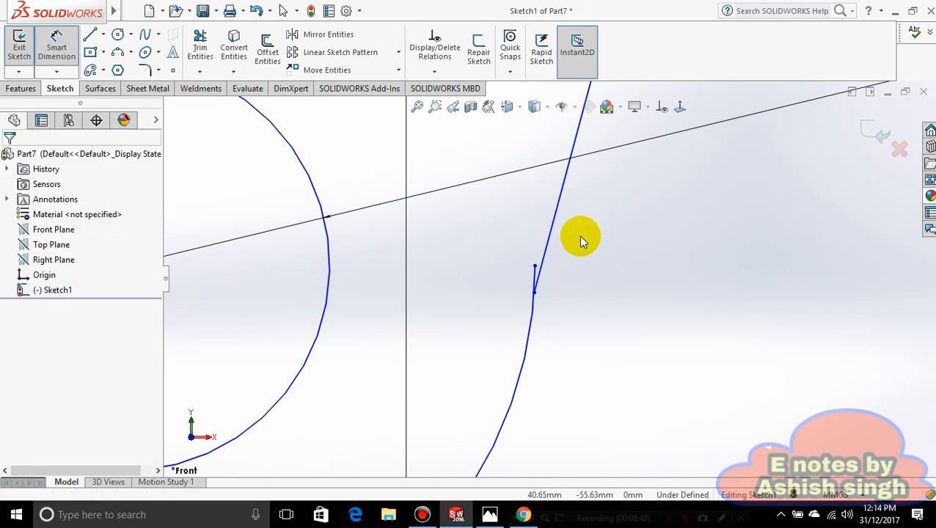
click(554, 225)
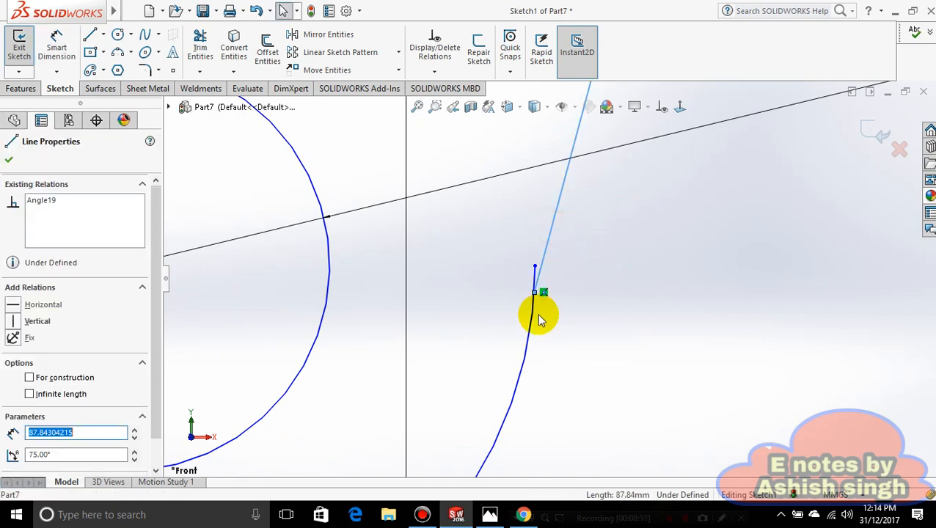
ctrl+click(532, 331)
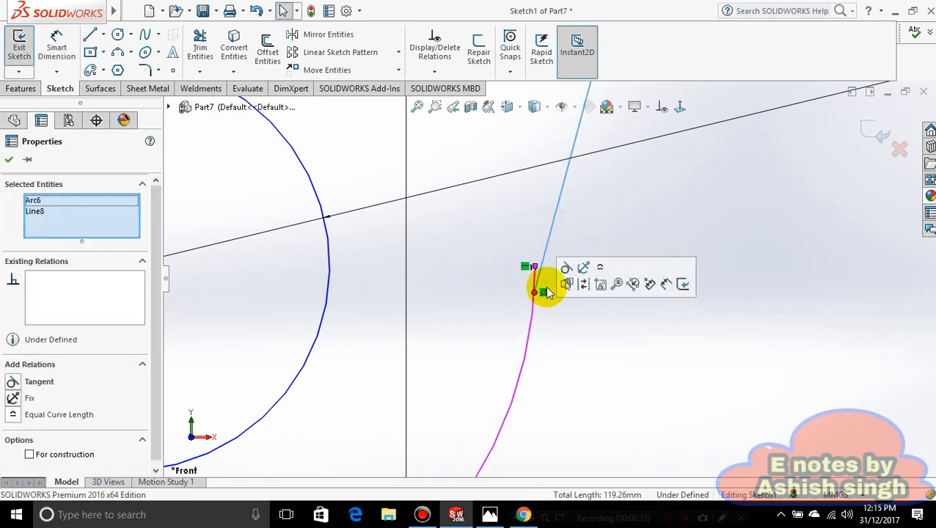
click(565, 272)
key(Escape)
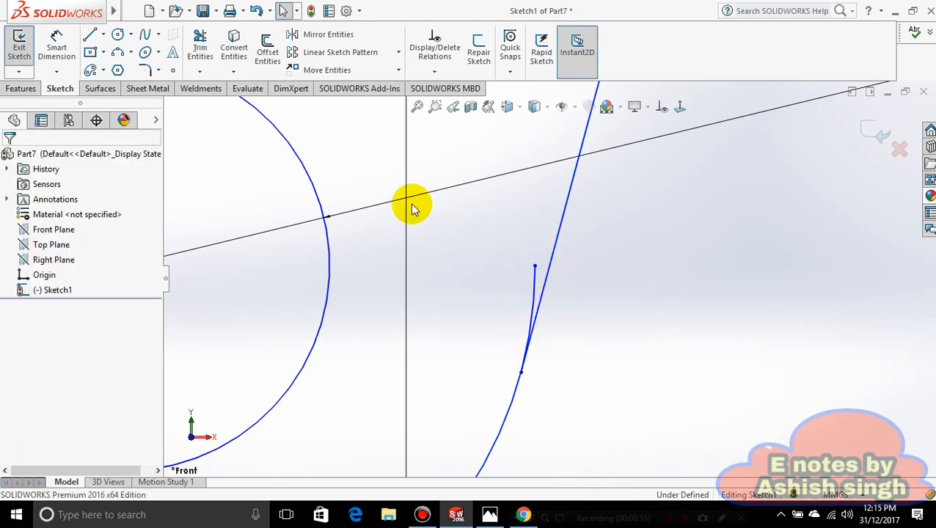
Step: Trim away the leftover end of the lug arc beyond its tangent point with the slanted right line
click(202, 46)
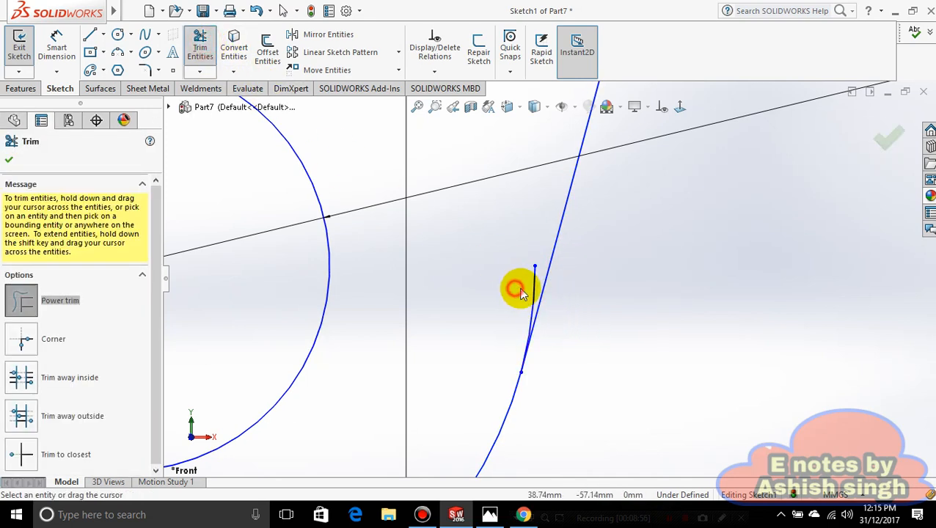
scroll(547, 292, up, 8)
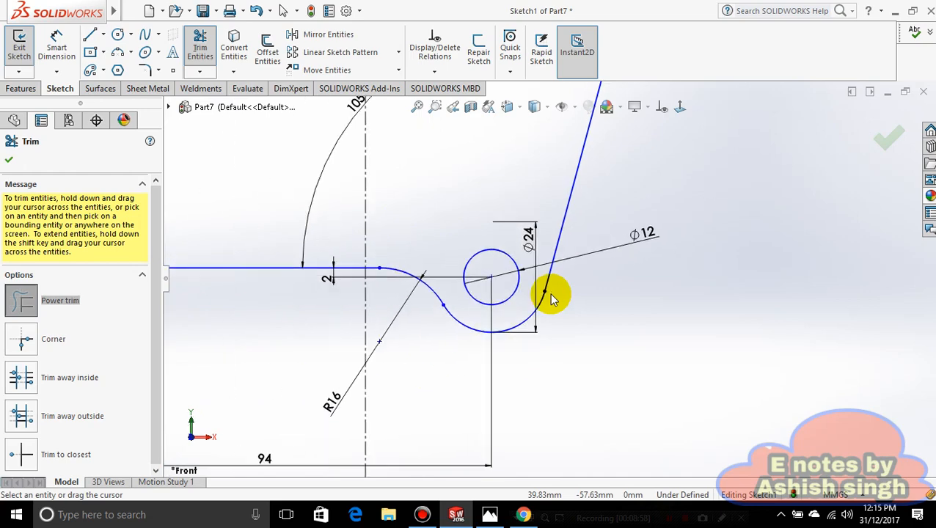
scroll(569, 307, up, 3)
scroll(513, 211, down, 5)
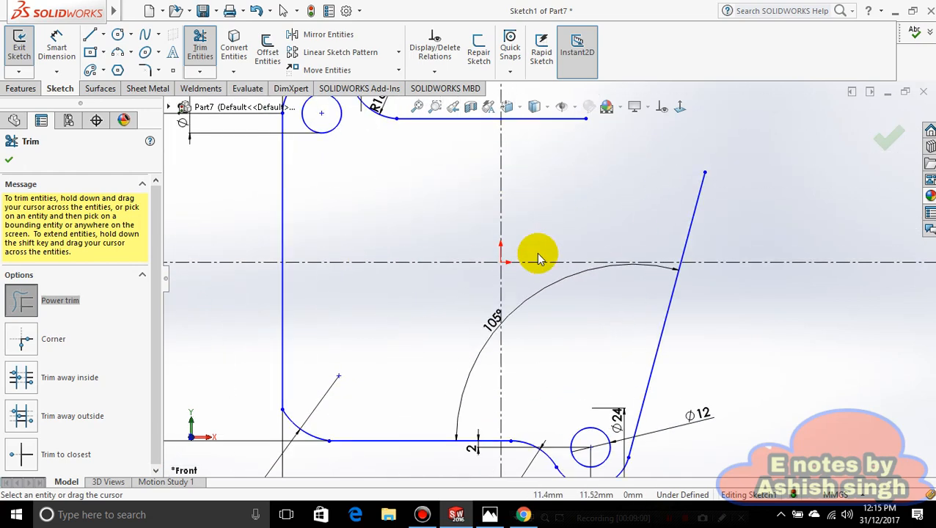
Step: Consult the reference drawing sketch-3.jpg and sketch a three-point arc of about 44 mm radius joining the open ends of the top and slanted lines
click(500, 518)
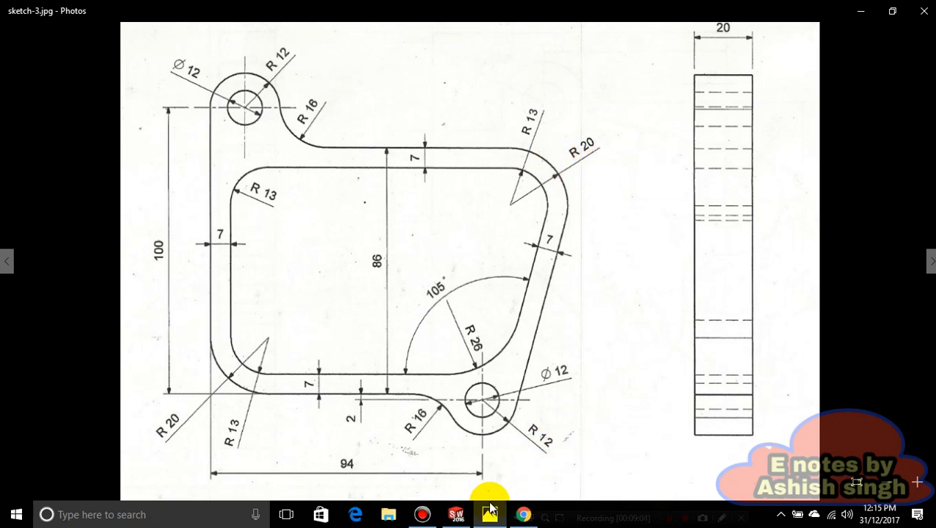
click(490, 509)
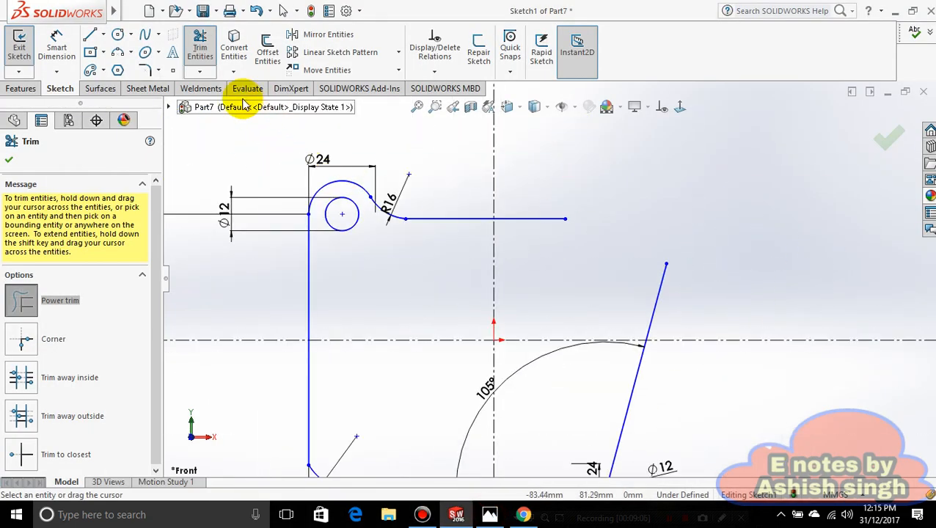
click(490, 515)
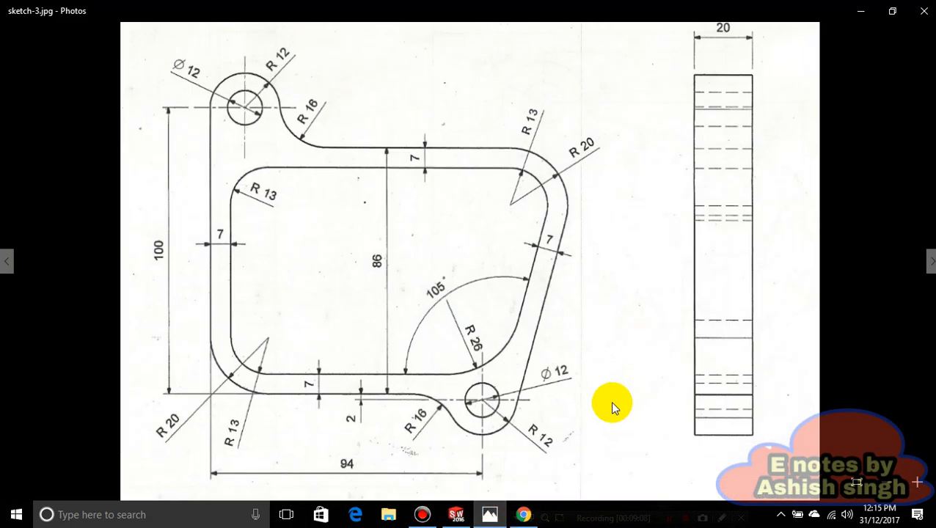
click(486, 516)
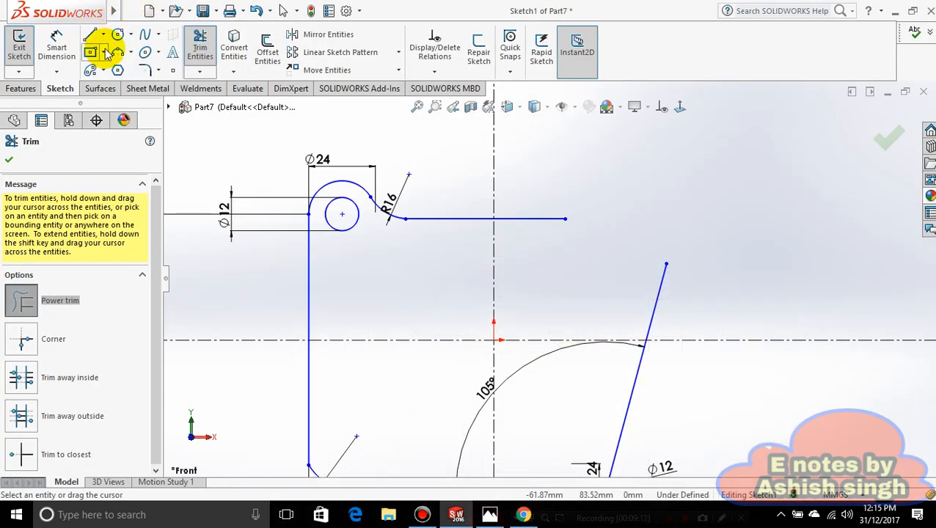
click(119, 54)
scroll(575, 240, down, 3)
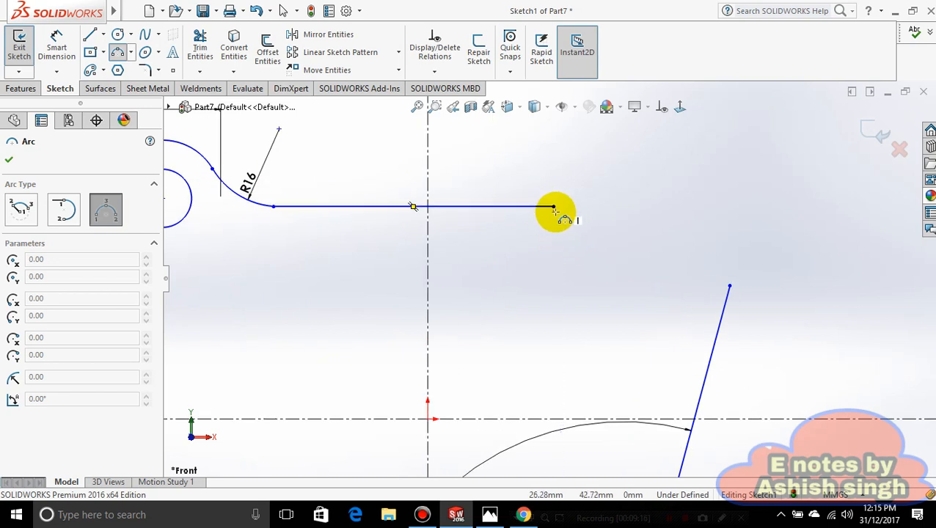
drag(553, 206, 729, 285)
click(695, 261)
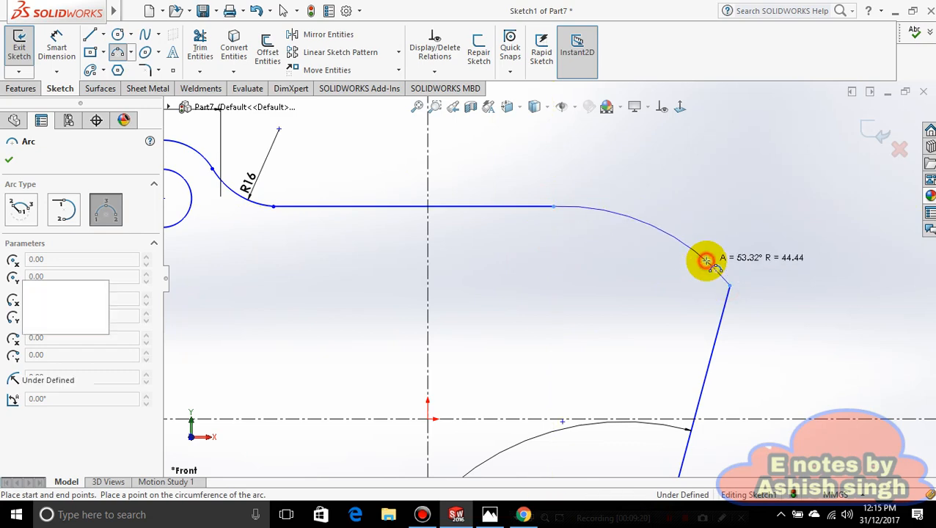
Step: Consult the reference drawing sketch-3.jpg and dimension the radius of the upper-right corner arc as 20 mm
click(56, 47)
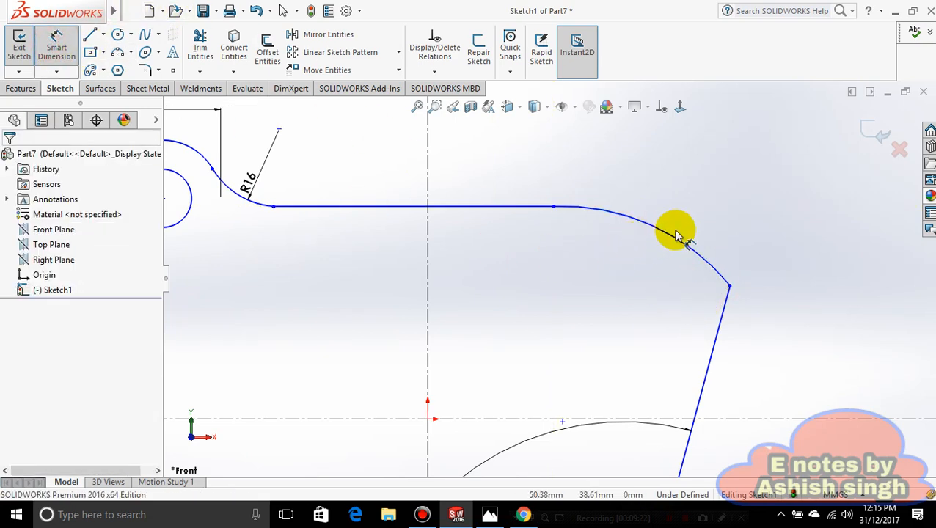
click(673, 238)
click(748, 224)
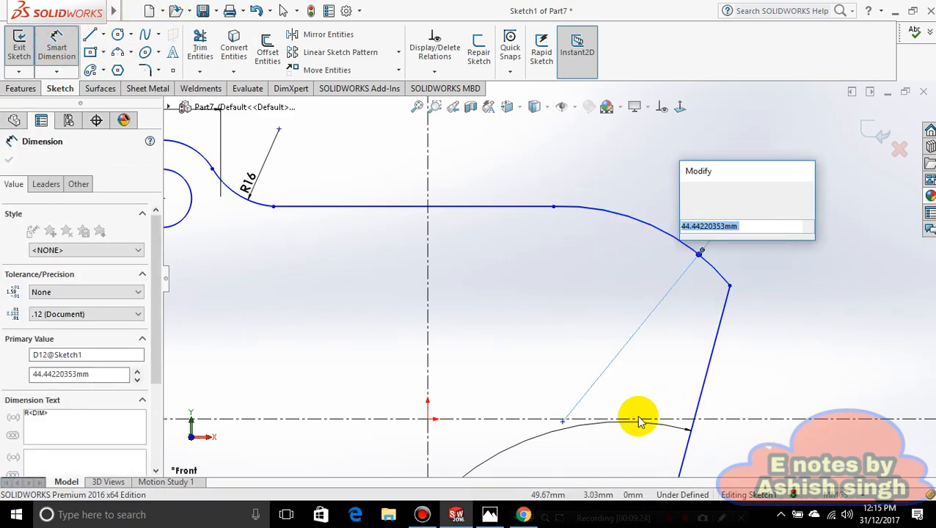
click(501, 518)
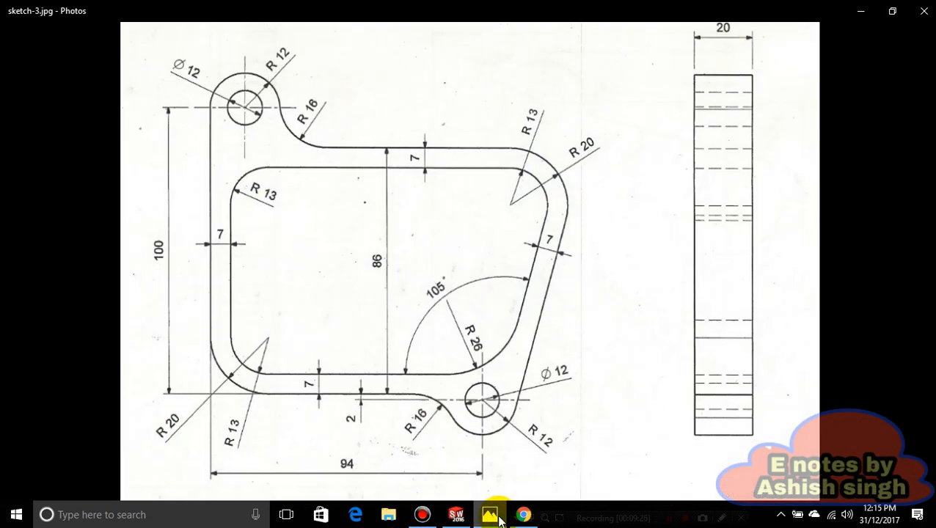
click(499, 518)
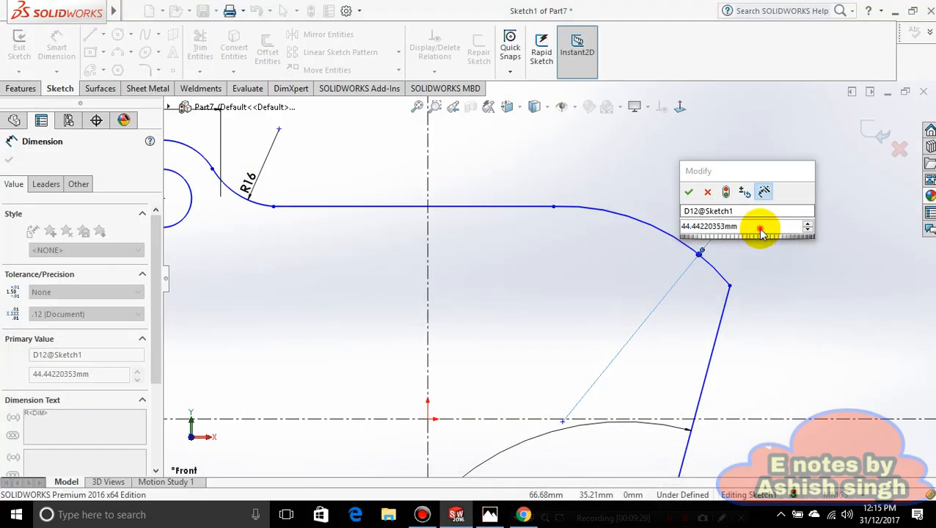
text(20)
key(Return)
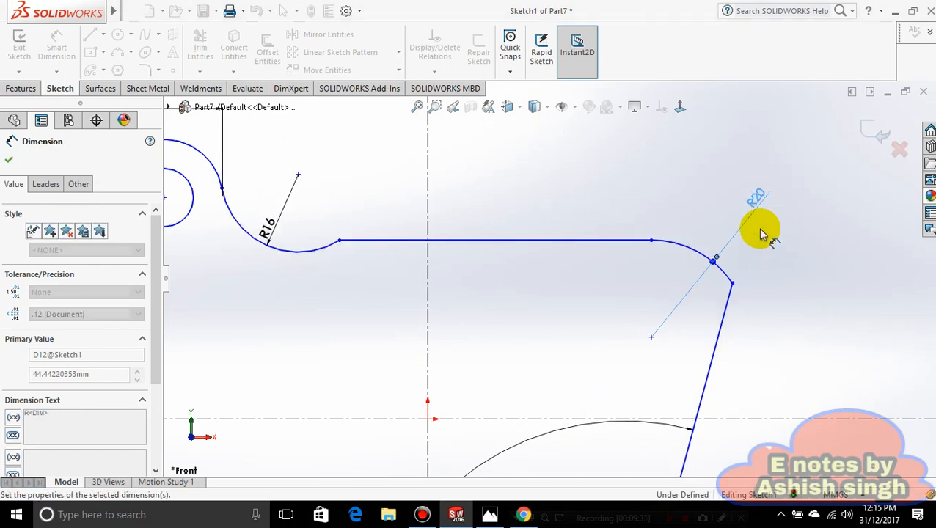
click(658, 202)
Step: Make the R16 arc beside the upper-left lug tangent to the top horizontal line
scroll(548, 279, up, 2)
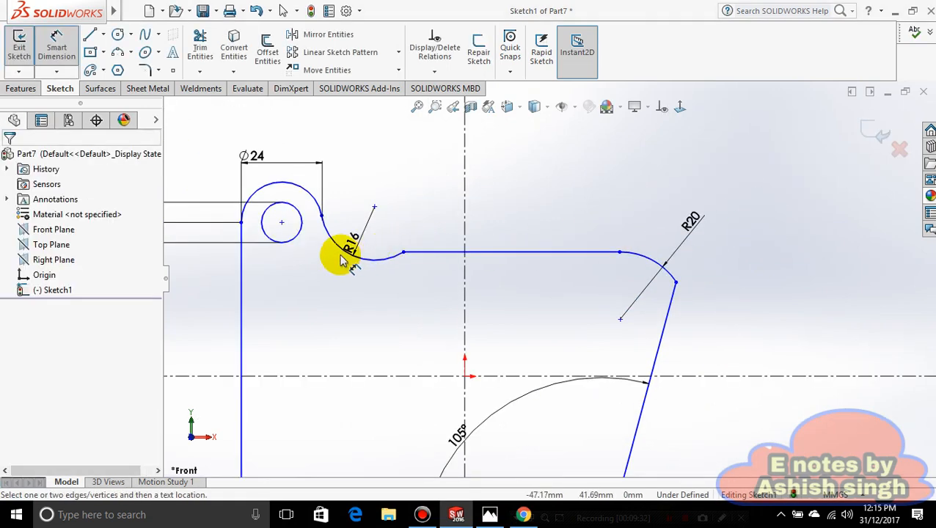
scroll(340, 261, up, 2)
scroll(389, 250, down, 3)
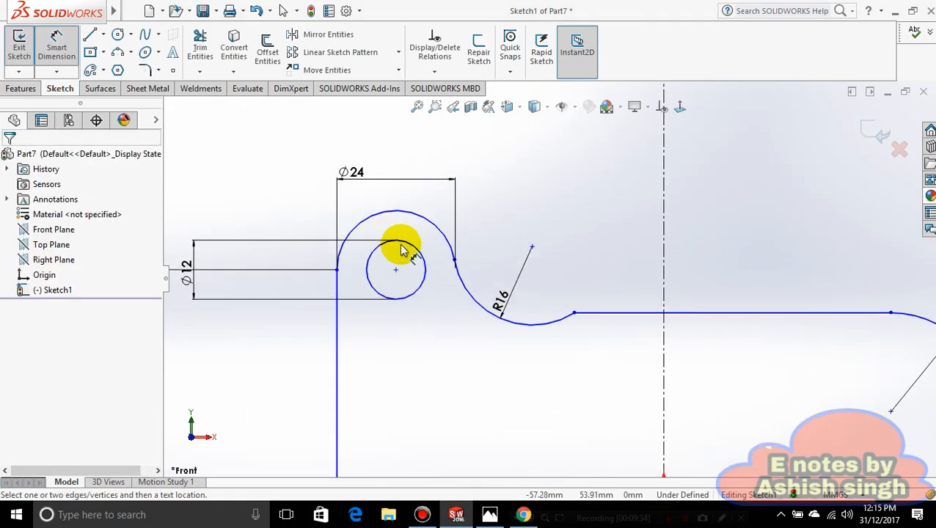
scroll(514, 293, down, 1)
key(Escape)
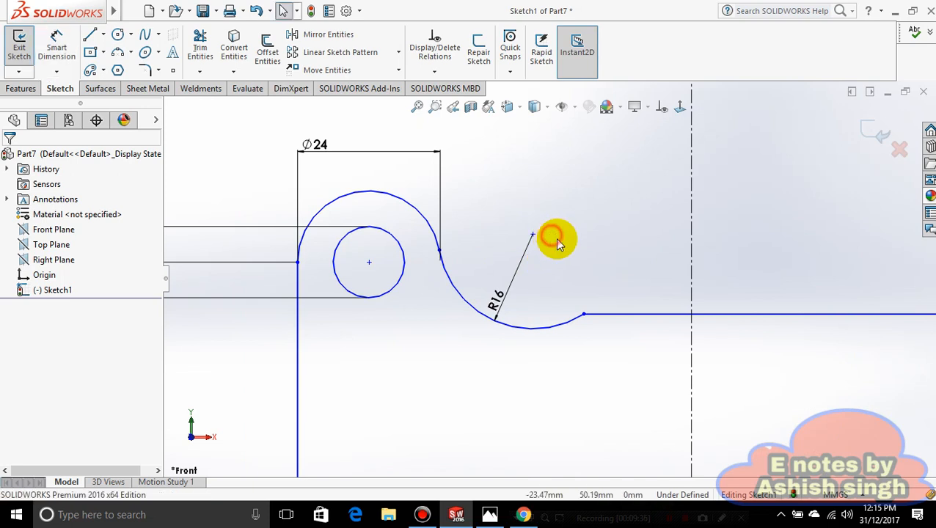
click(576, 322)
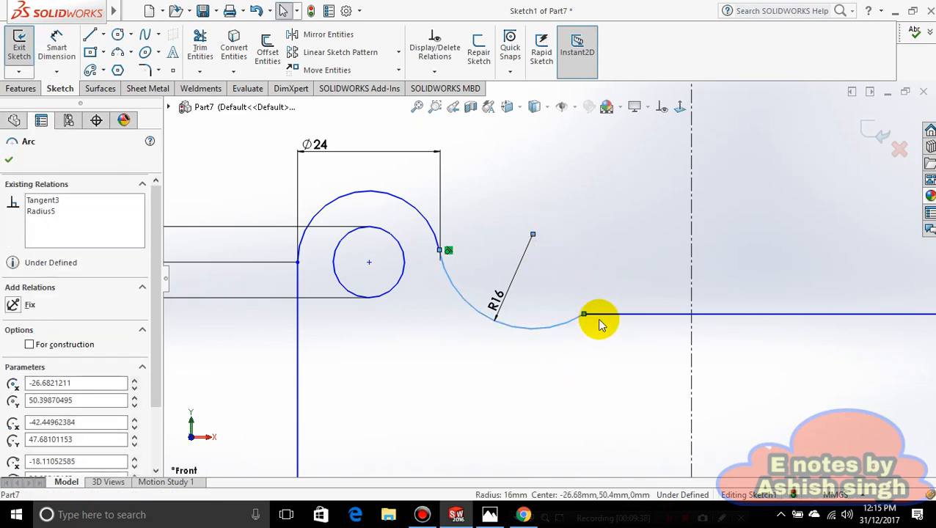
ctrl+click(603, 316)
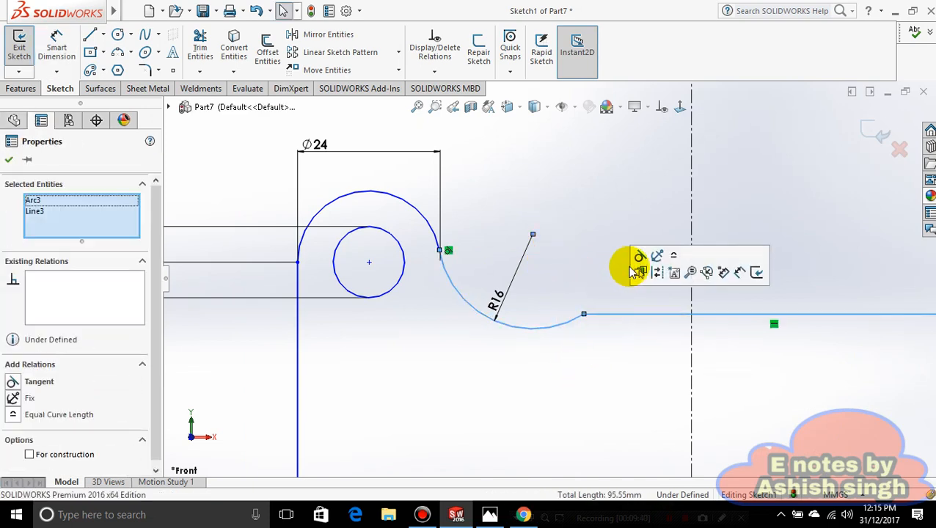
click(638, 259)
click(587, 211)
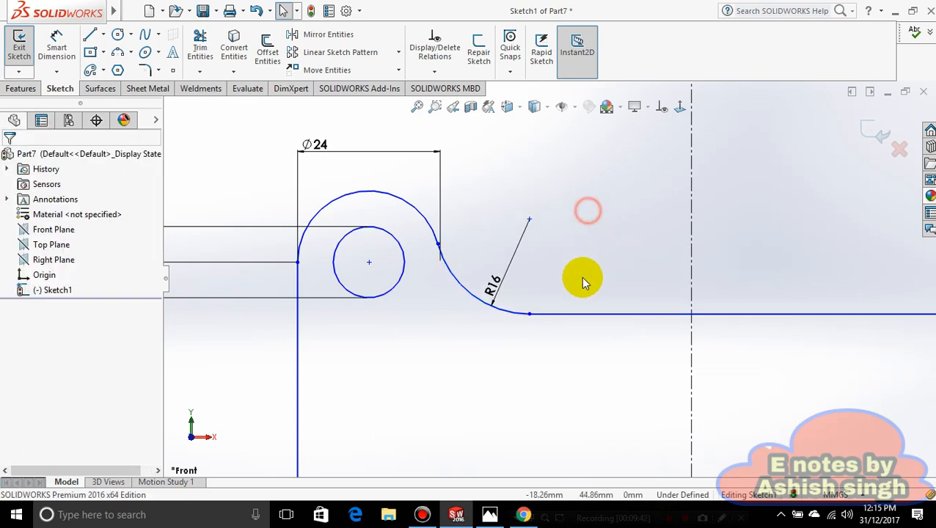
Step: Make the R20 upper-right corner arc tangent to the slanted right line
scroll(606, 327, up, 5)
scroll(635, 321, down, 5)
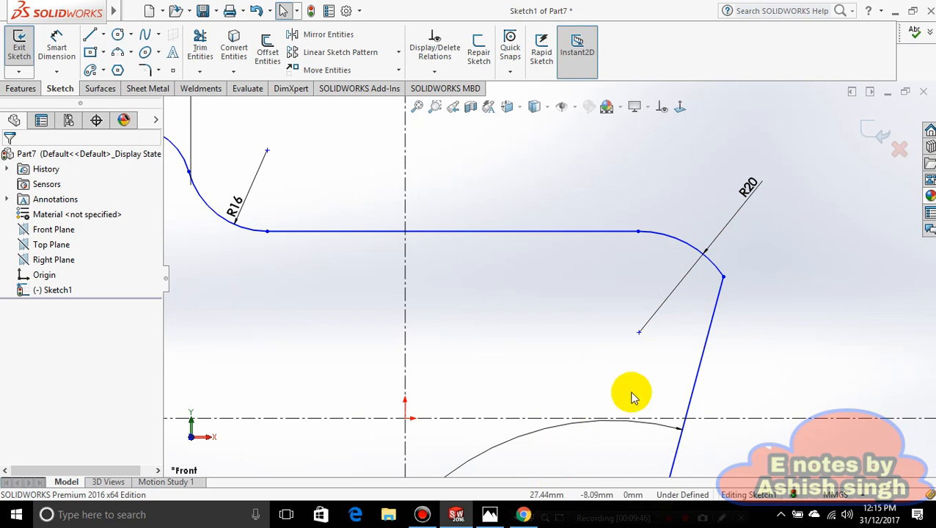
click(762, 281)
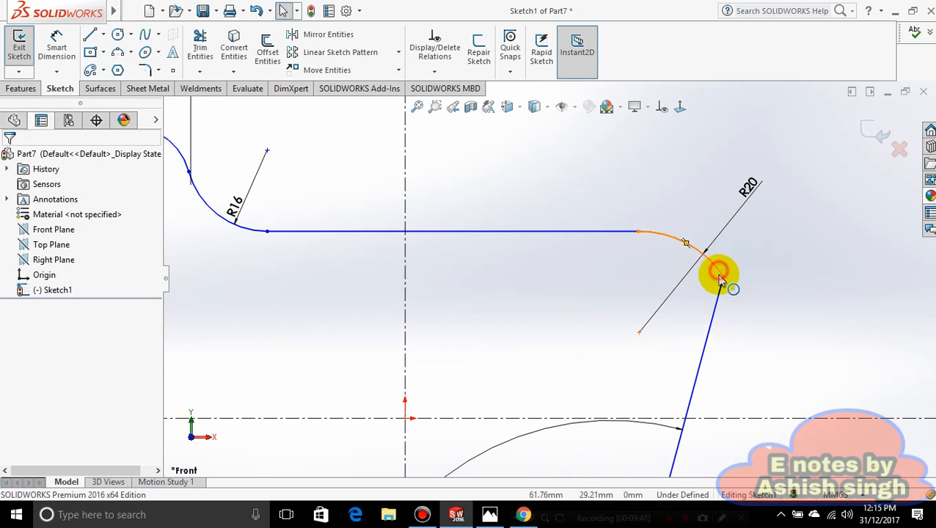
click(719, 278)
ctrl+click(721, 292)
click(759, 233)
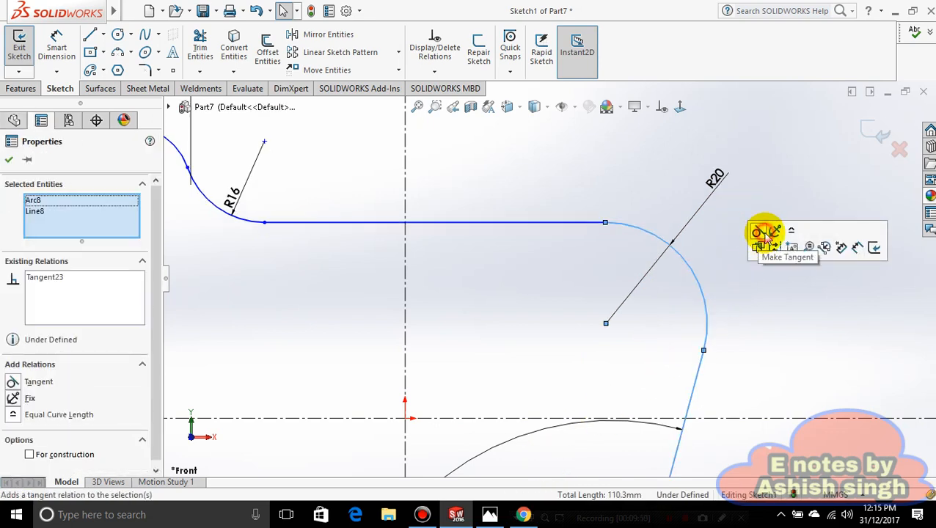
click(735, 334)
scroll(669, 324, up, 5)
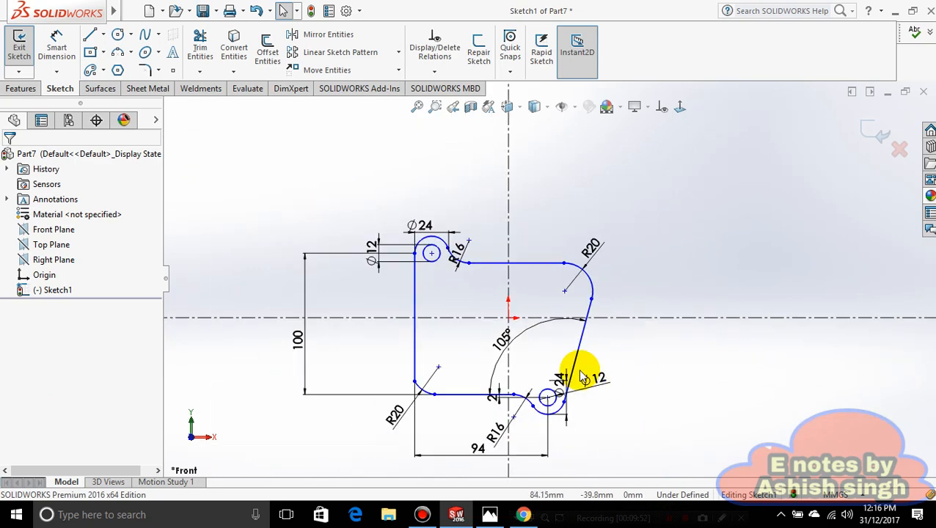
Step: Make the R20 upper-right corner arc tangent to the top horizontal line
scroll(516, 361, up, 1)
scroll(466, 389, down, 3)
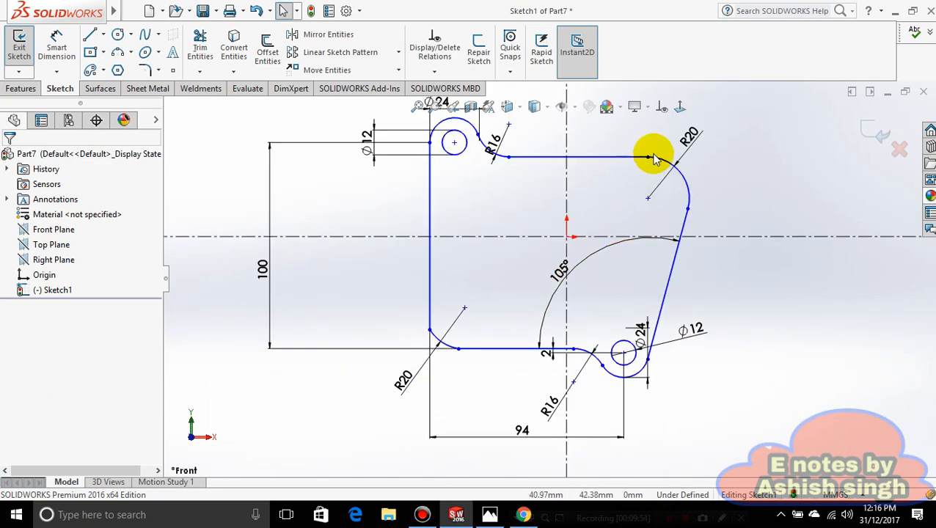
scroll(655, 159, down, 3)
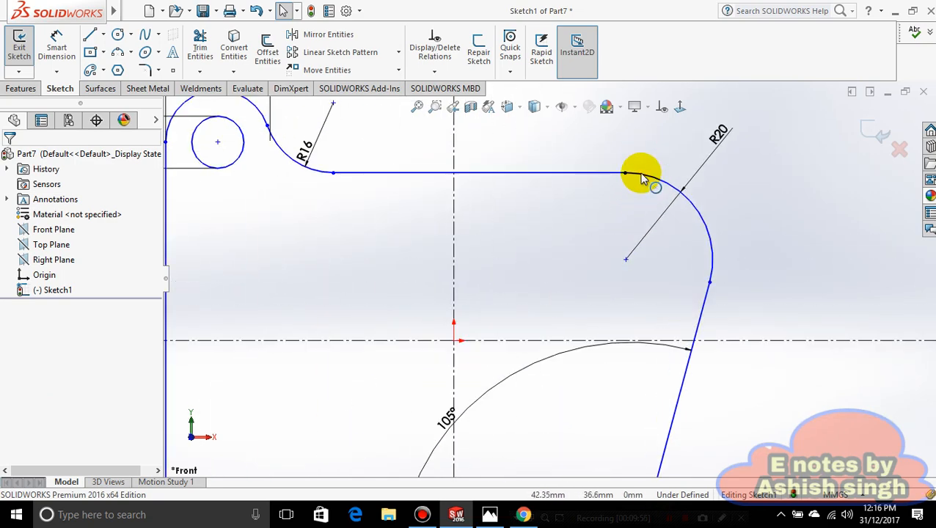
click(643, 177)
ctrl+click(606, 174)
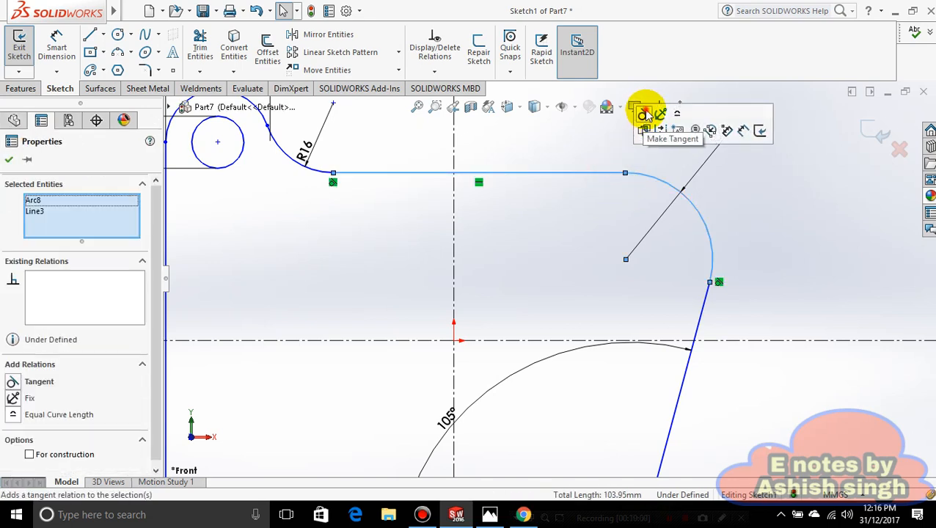
click(644, 130)
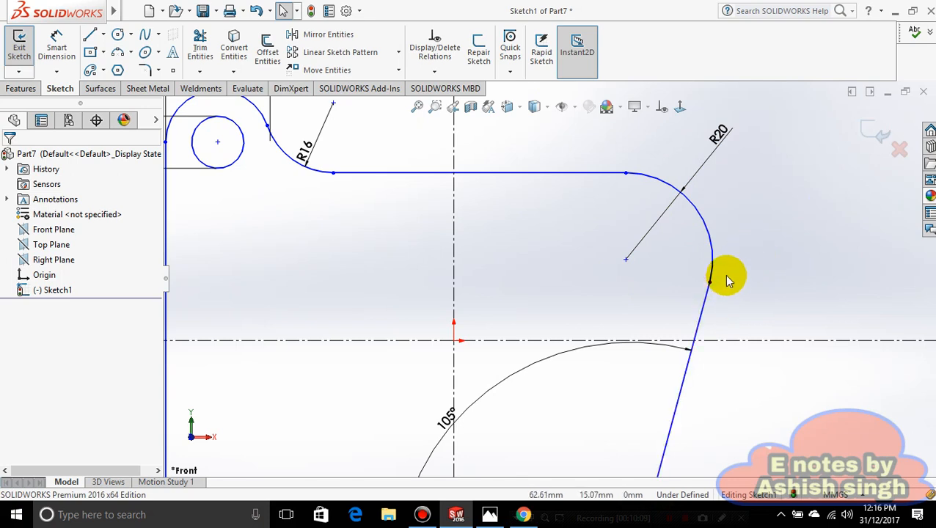
Step: Compare the closed outer profile with the reference drawing sketch-3.jpg to find dimensions still missing from the sketch
scroll(722, 277, up, 2)
scroll(652, 277, up, 2)
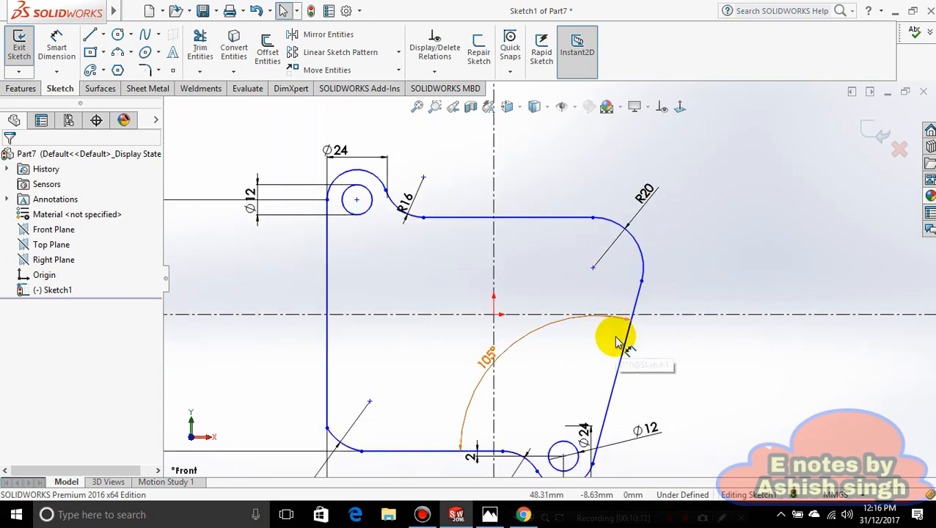
scroll(616, 342, down, 2)
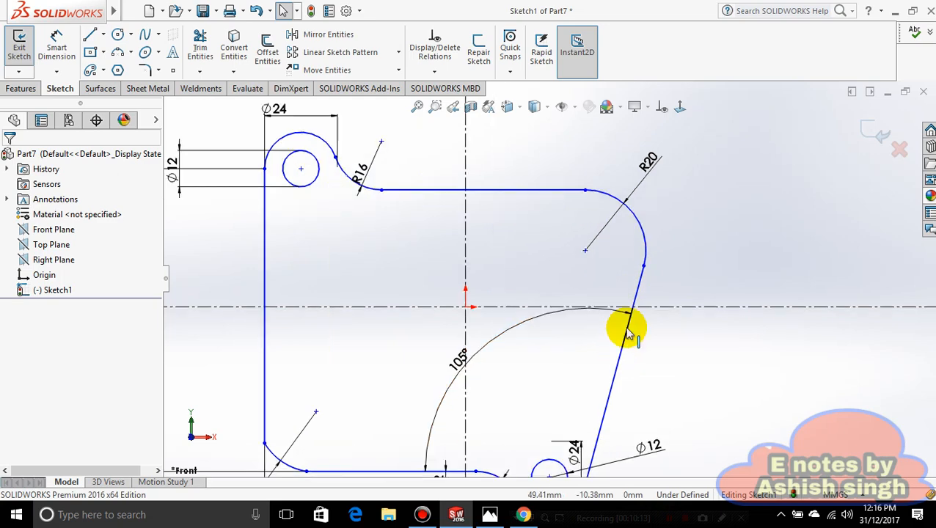
scroll(635, 309, up, 2)
scroll(411, 303, down, 1)
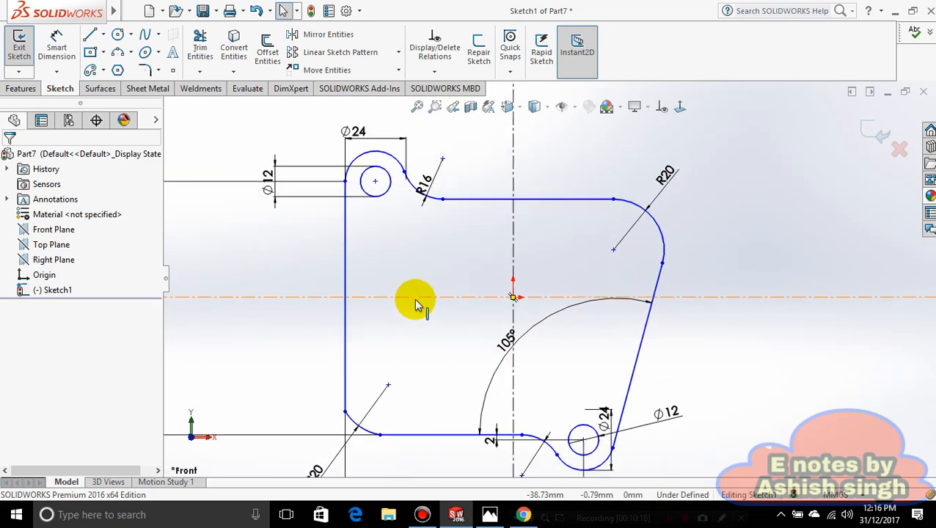
scroll(416, 303, up, 4)
scroll(384, 317, down, 3)
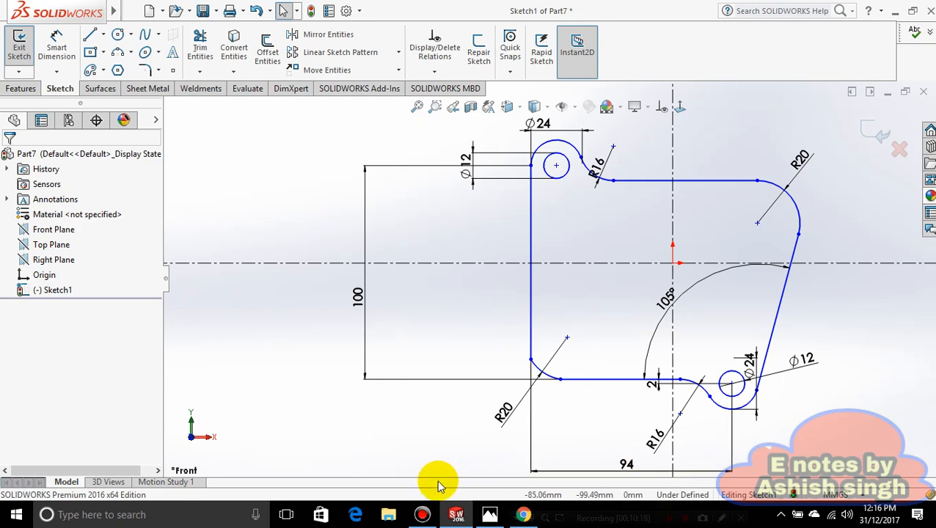
click(490, 514)
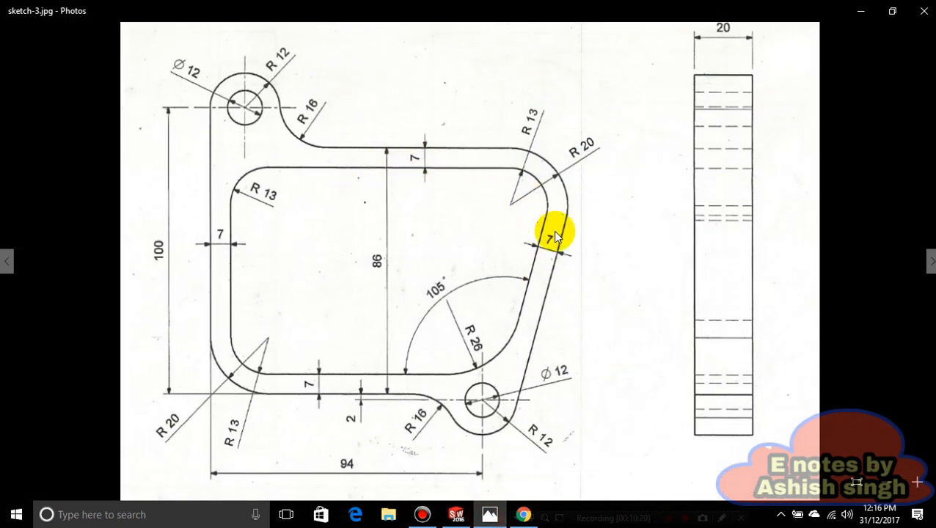
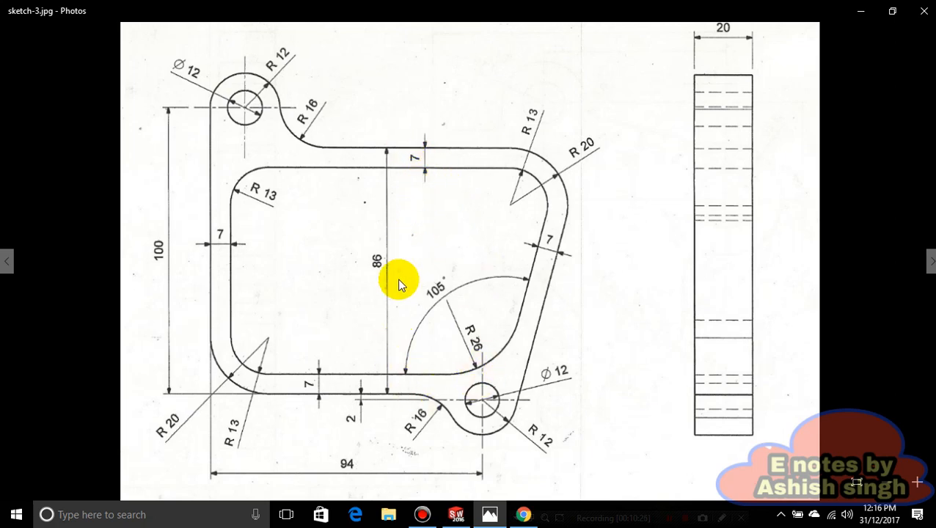
key(Right)
key(Left)
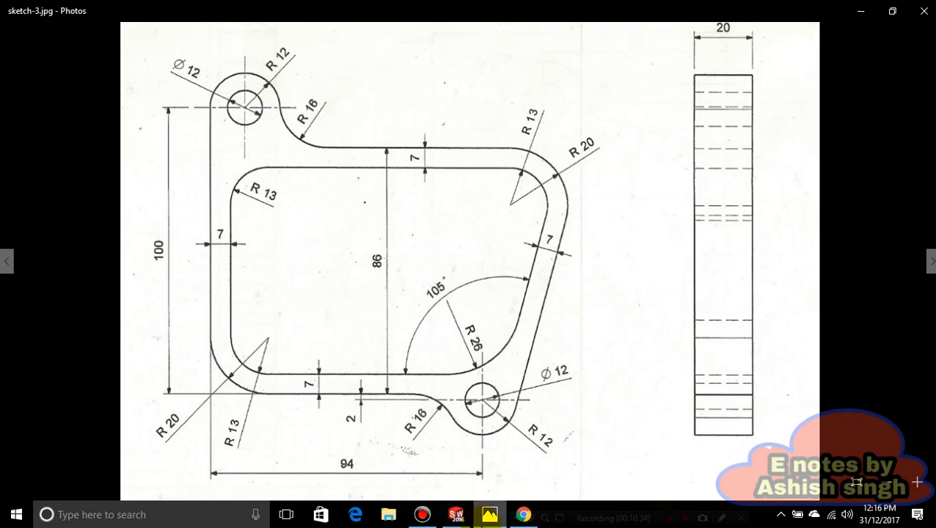
key(alt+Tab)
Step: Dimension the vertical distance between the top and bottom horizontal lines as 86 mm
click(560, 379)
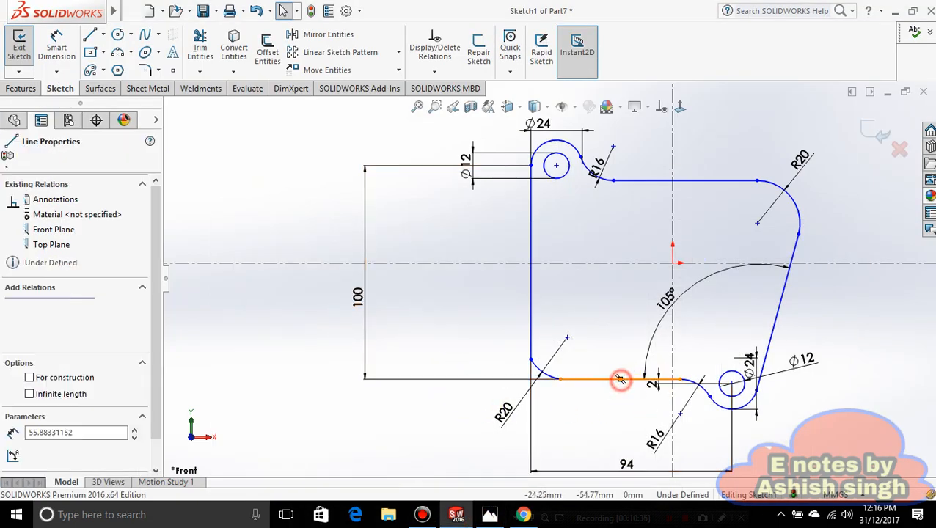
double_click(620, 379)
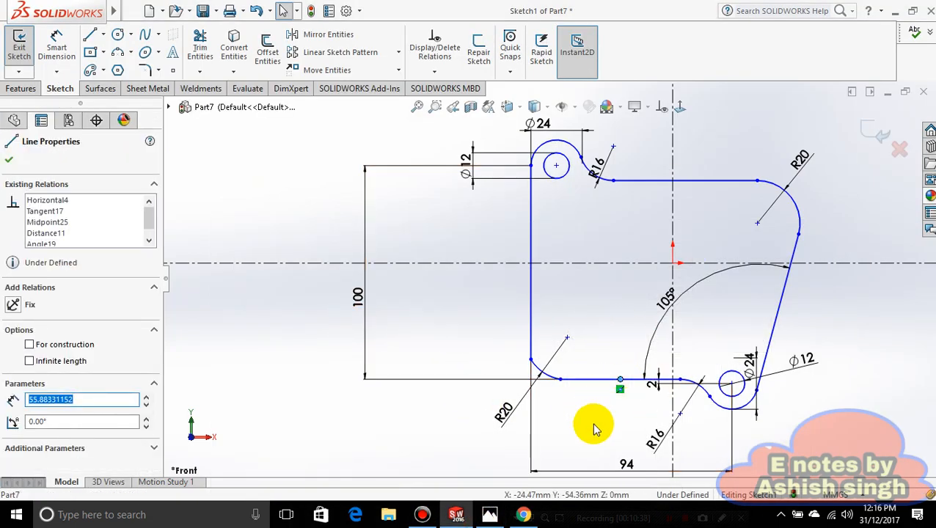
key(Escape)
click(593, 380)
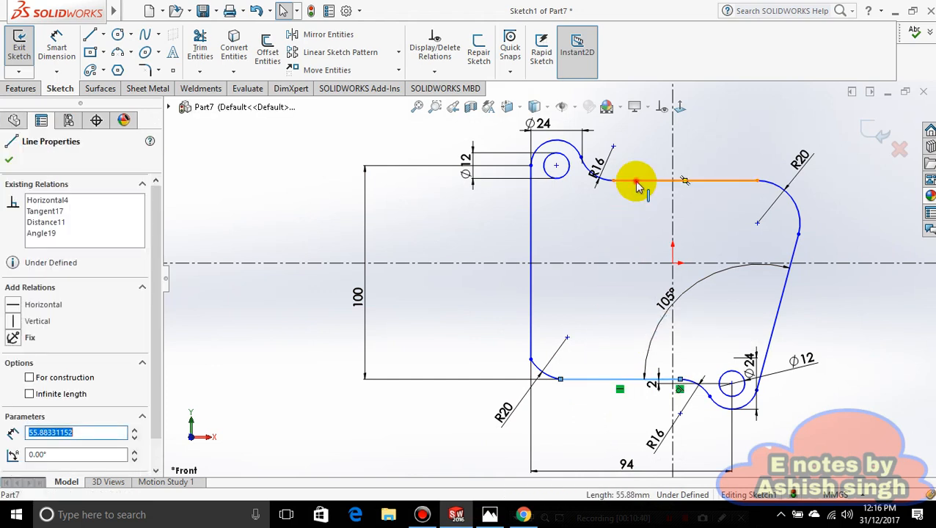
click(637, 182)
click(56, 45)
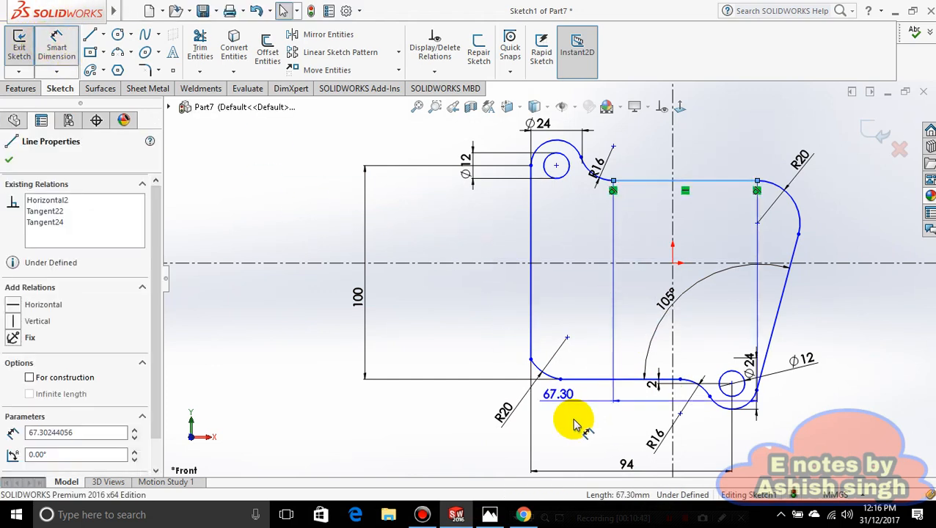
click(594, 381)
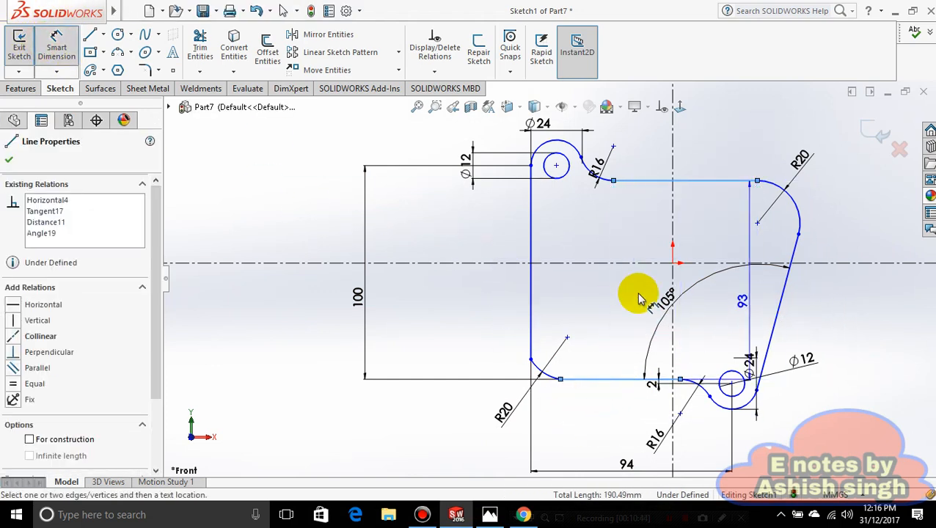
click(602, 304)
text(86)
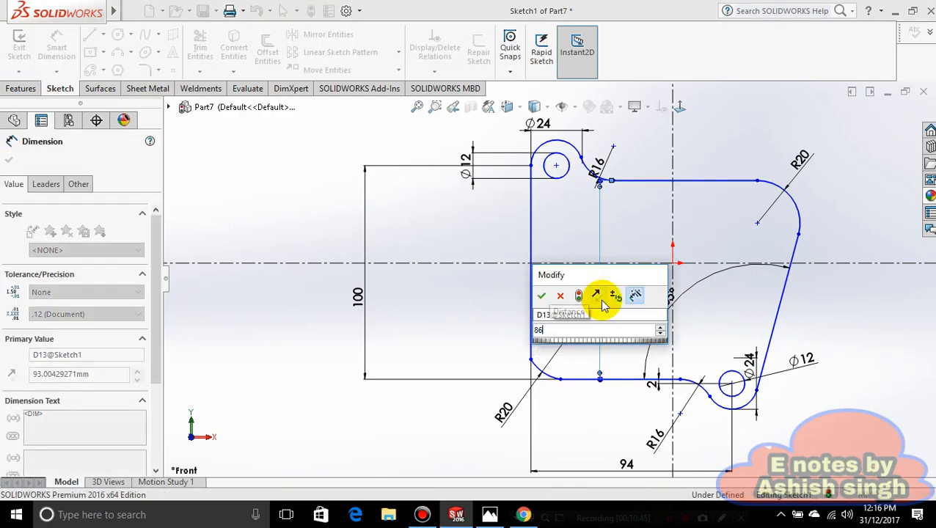
key(Return)
click(560, 303)
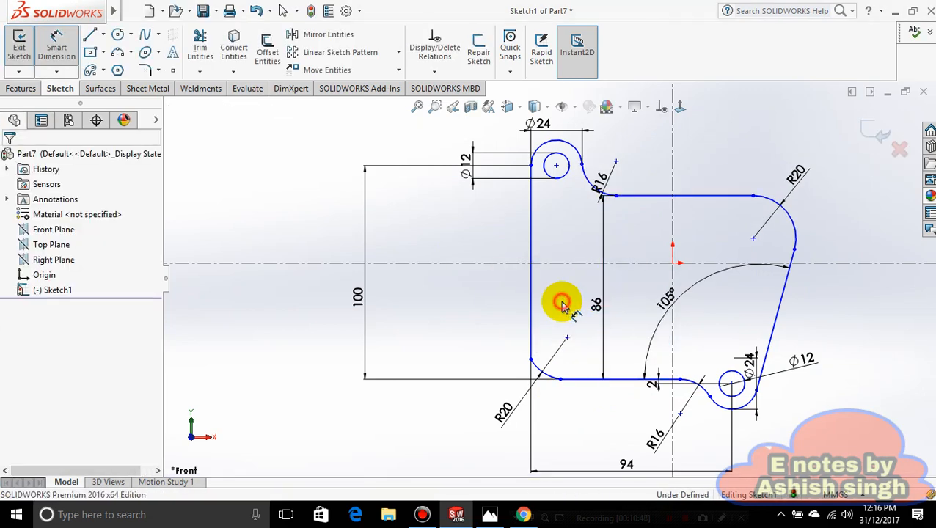
Step: Check the dimensioned outer profile against the reference drawing sketch-3.jpg and examine the inner outline still missing from the sketch
scroll(590, 235, down, 5)
scroll(628, 248, up, 5)
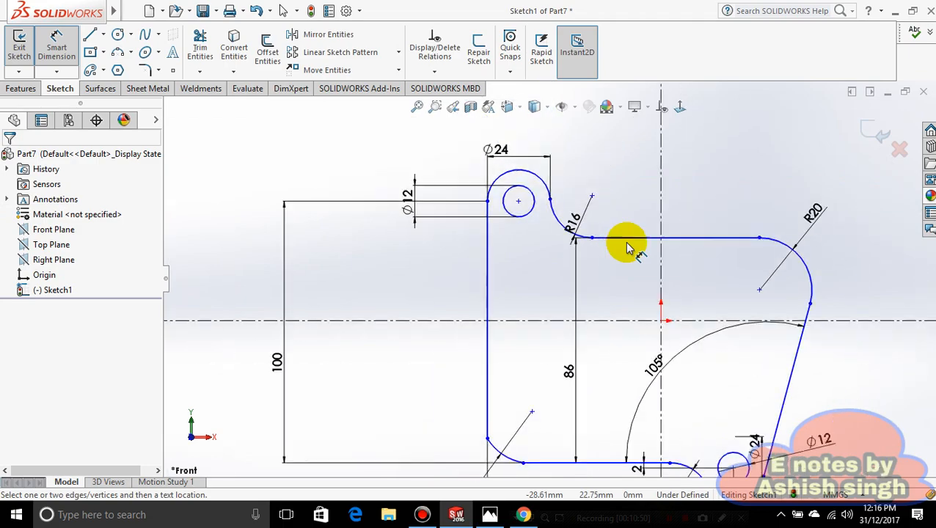
key(f)
click(490, 515)
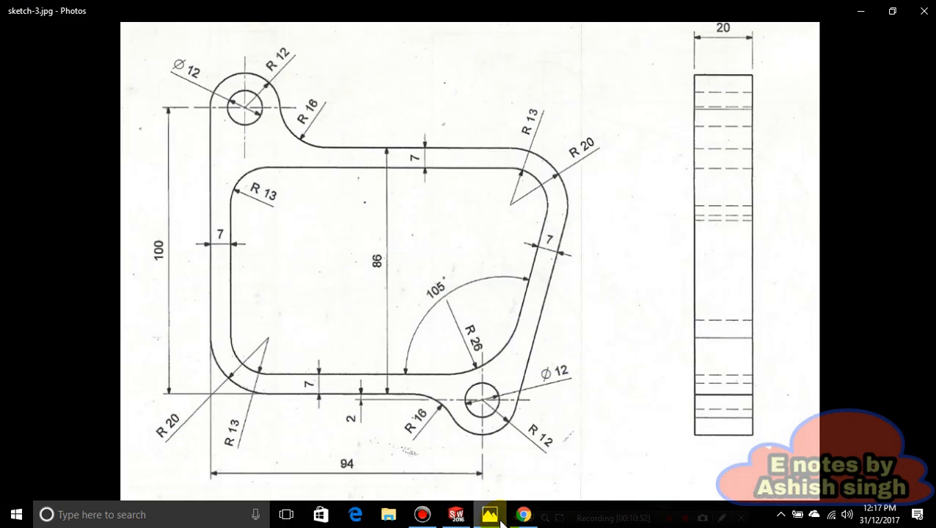
click(497, 518)
scroll(560, 266, down, 5)
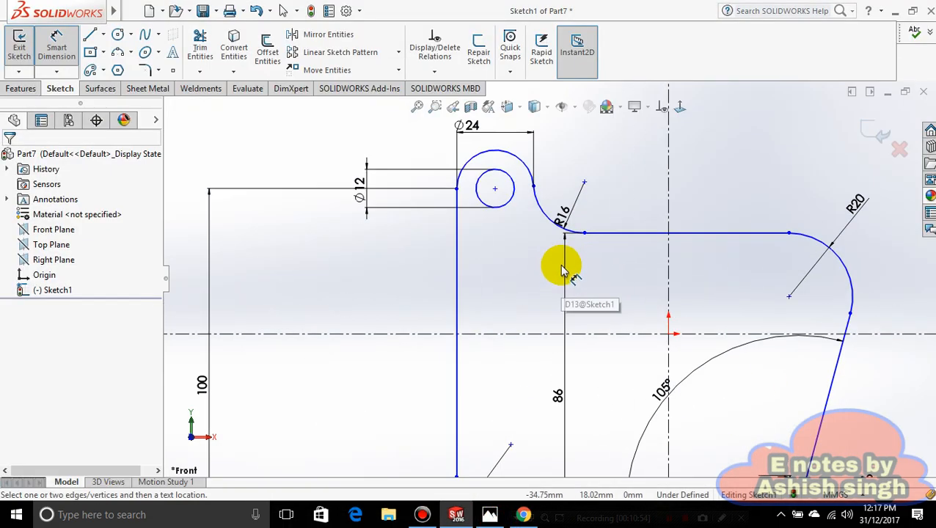
scroll(608, 275, up, 3)
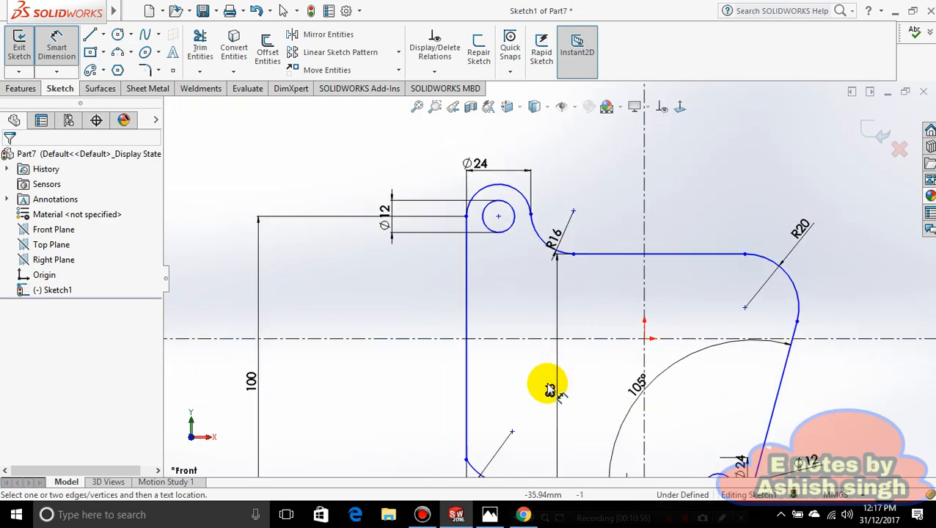
click(587, 393)
scroll(749, 318, up, 3)
scroll(412, 349, up, 2)
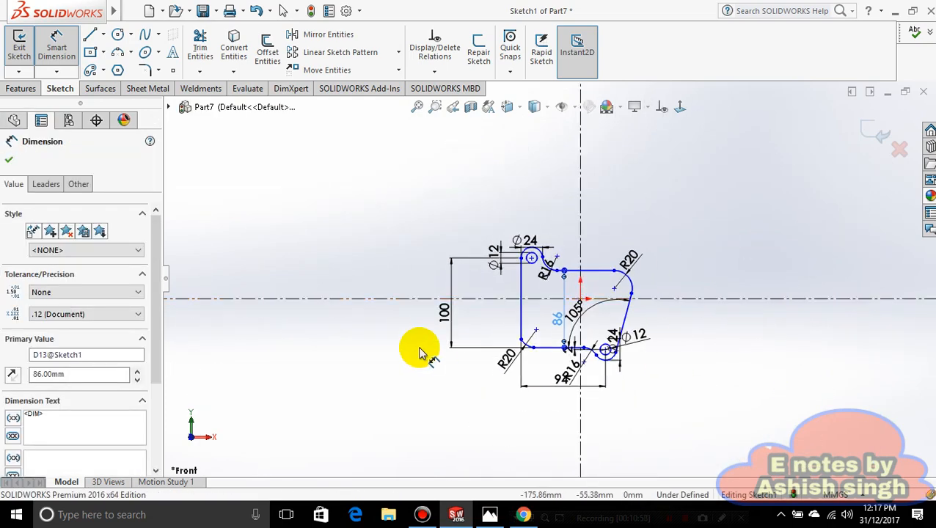
scroll(305, 330, down, 4)
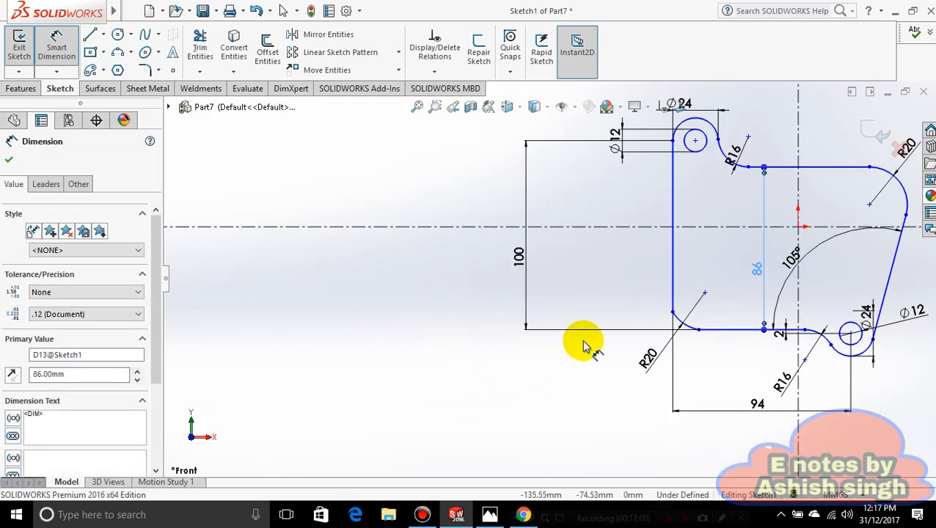
scroll(584, 343, up, 2)
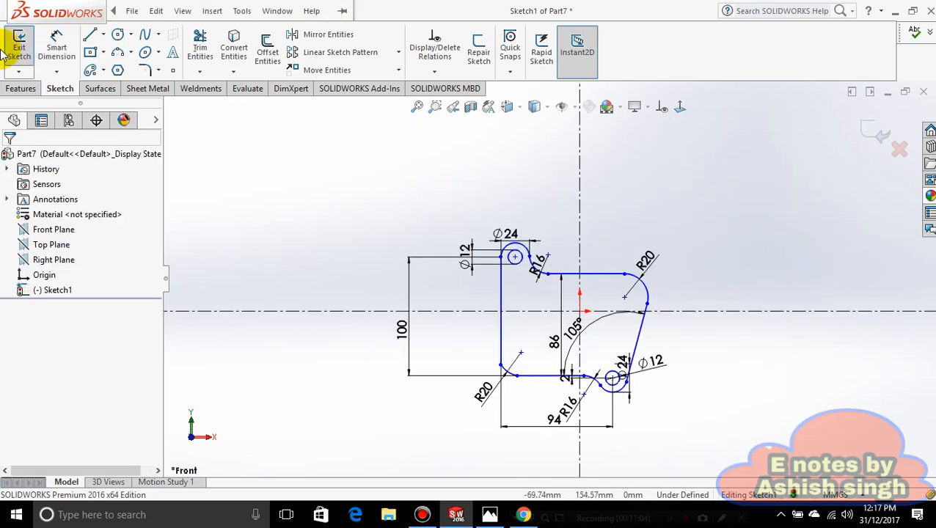
key(alt+w)
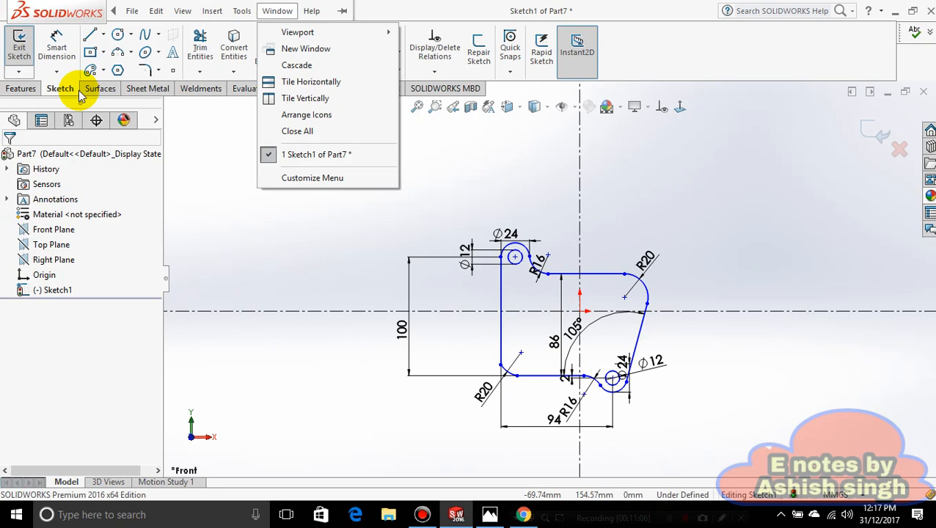
key(Escape)
Step: Start the inner outline with a horizontal line about 75 mm long inside the profile, just below its upper straight edge
click(90, 36)
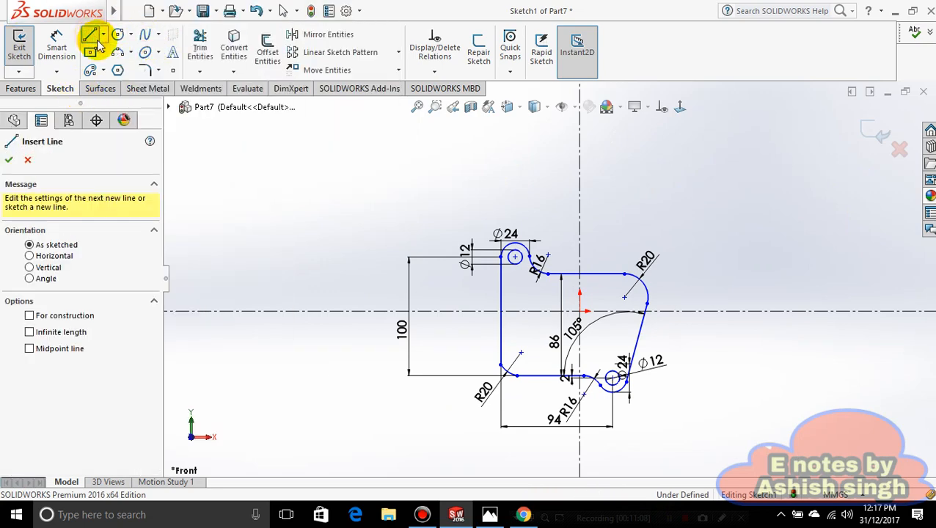
scroll(510, 286, down, 3)
scroll(632, 294, down, 2)
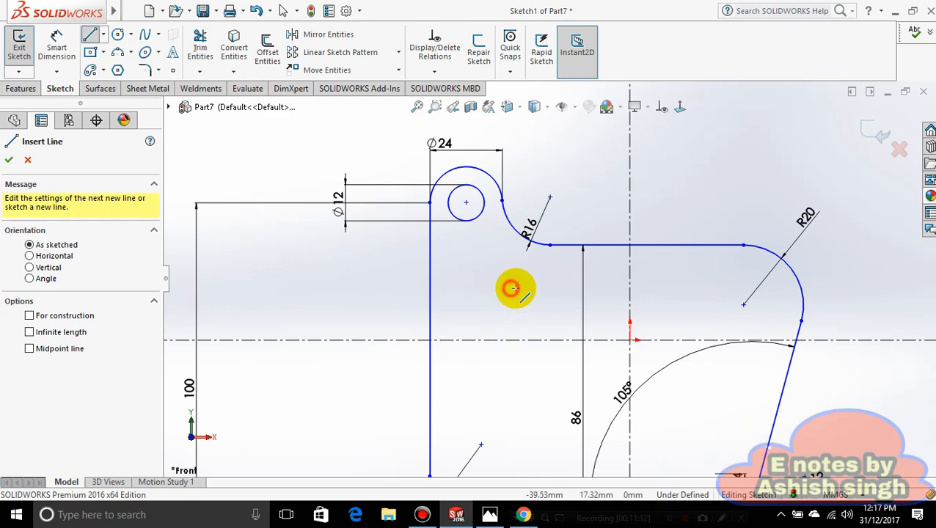
click(511, 288)
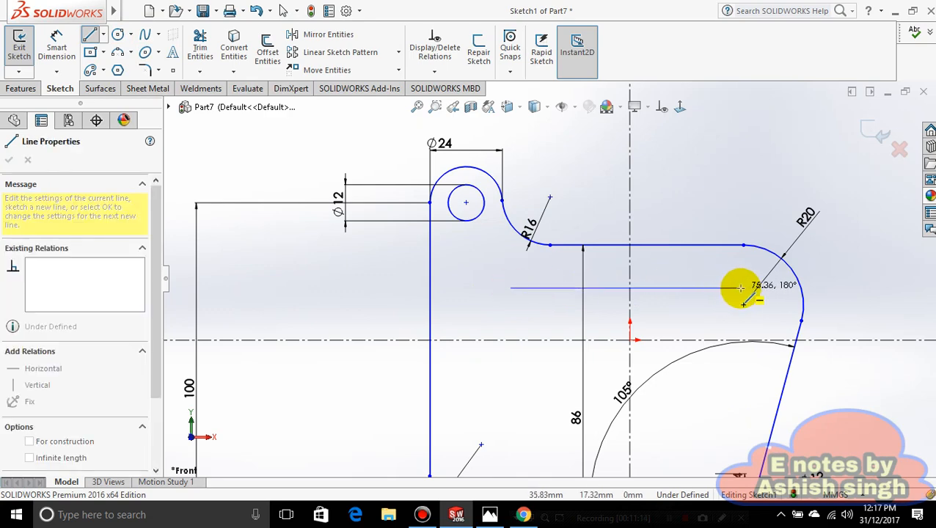
click(744, 289)
scroll(723, 372, up, 4)
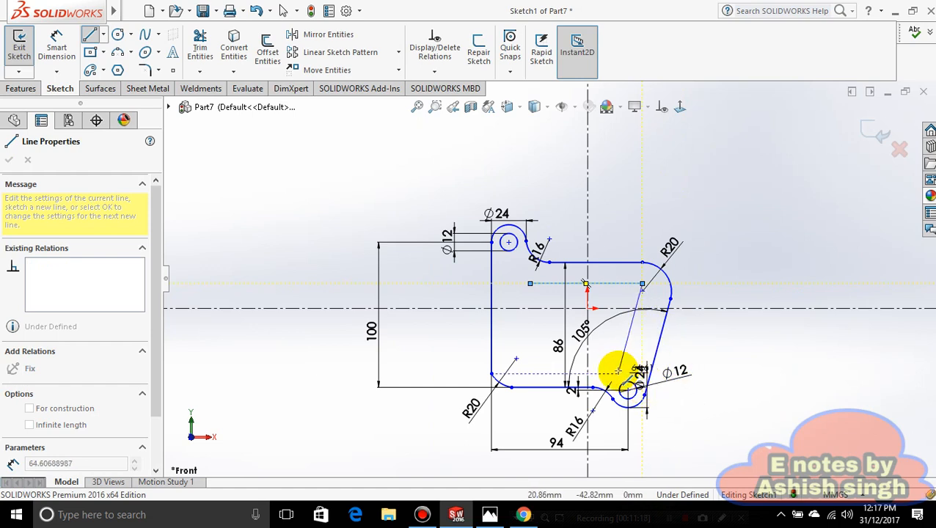
Step: Close the inner four-sided outline with a slanted line about 64 mm long, a horizontal base line, and a vertical line about 62 mm long
click(619, 374)
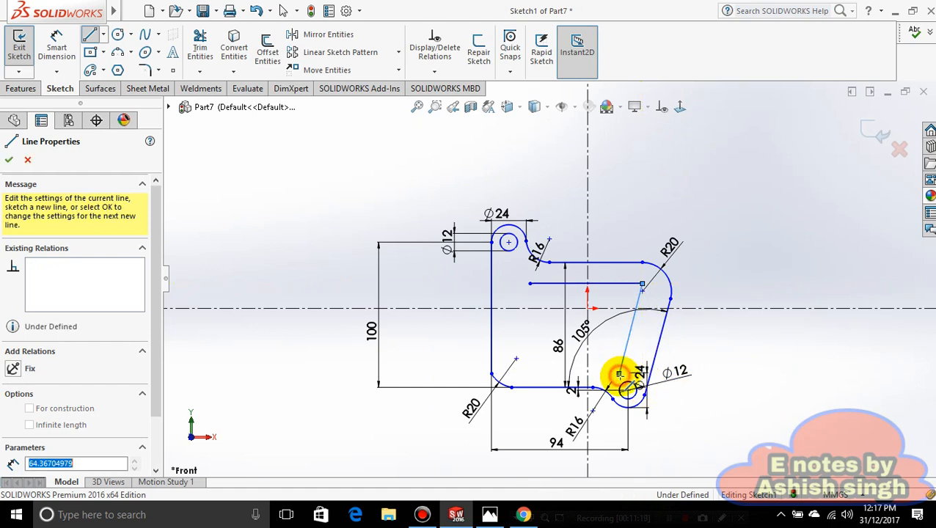
click(531, 374)
click(529, 283)
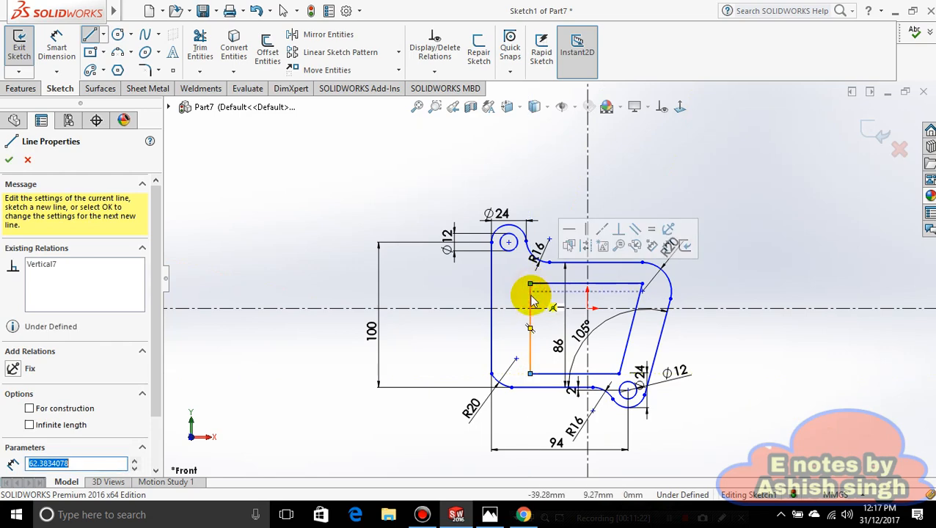
scroll(631, 334, up, 3)
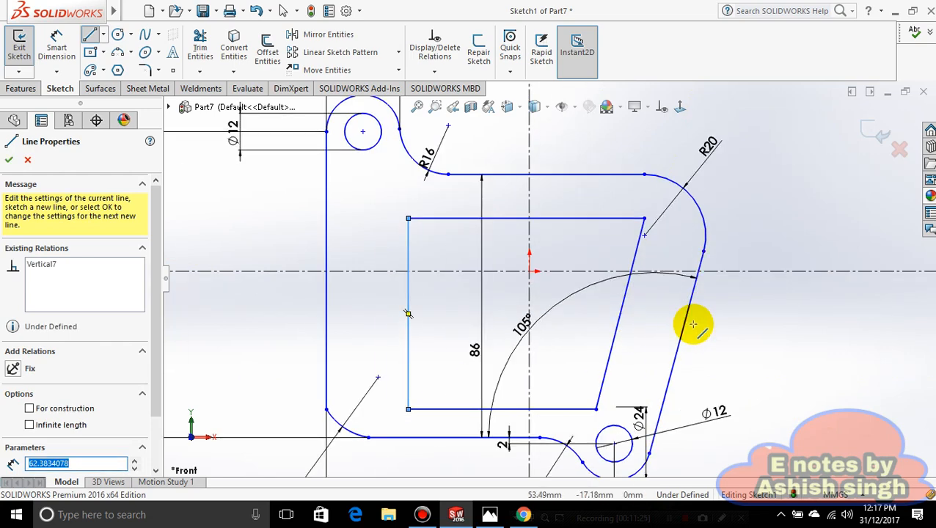
key(Escape)
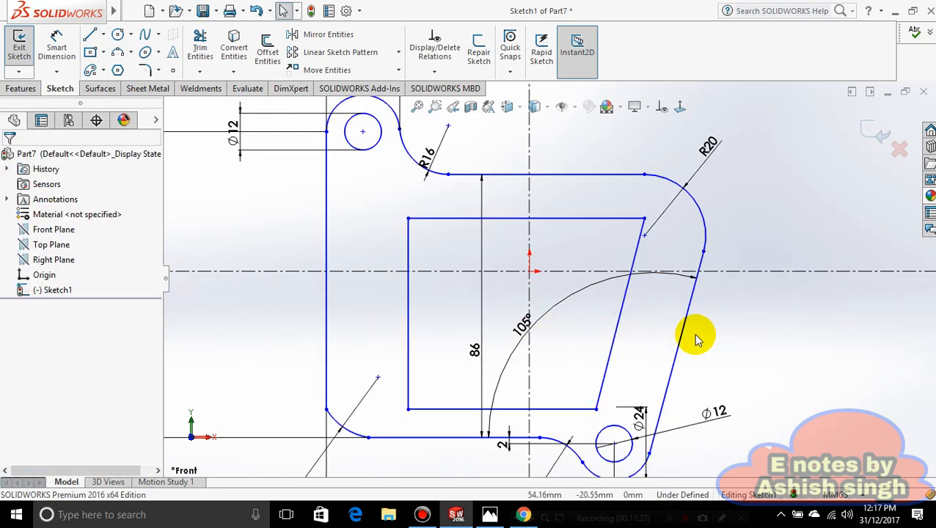
Step: Make the inner outline's slanted line parallel to the outer profile's slanted edge
click(619, 335)
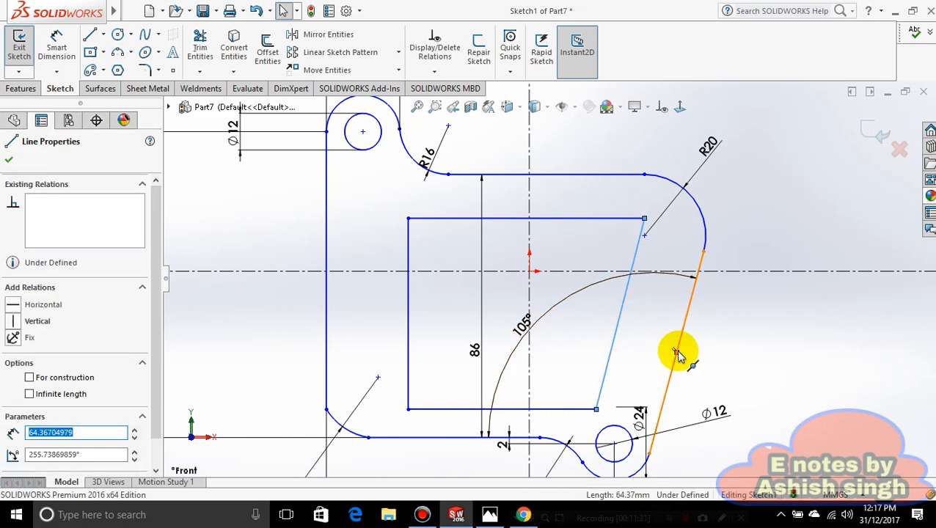
ctrl+click(679, 341)
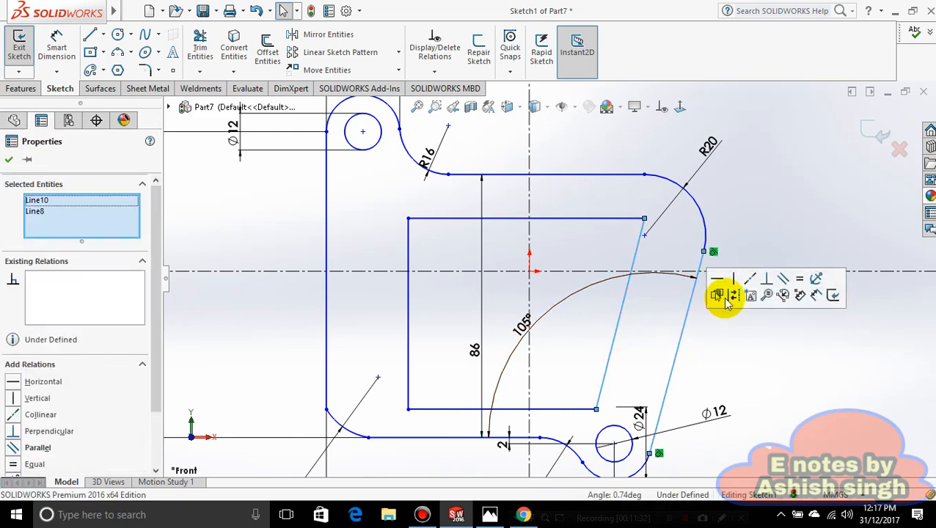
click(784, 282)
click(637, 314)
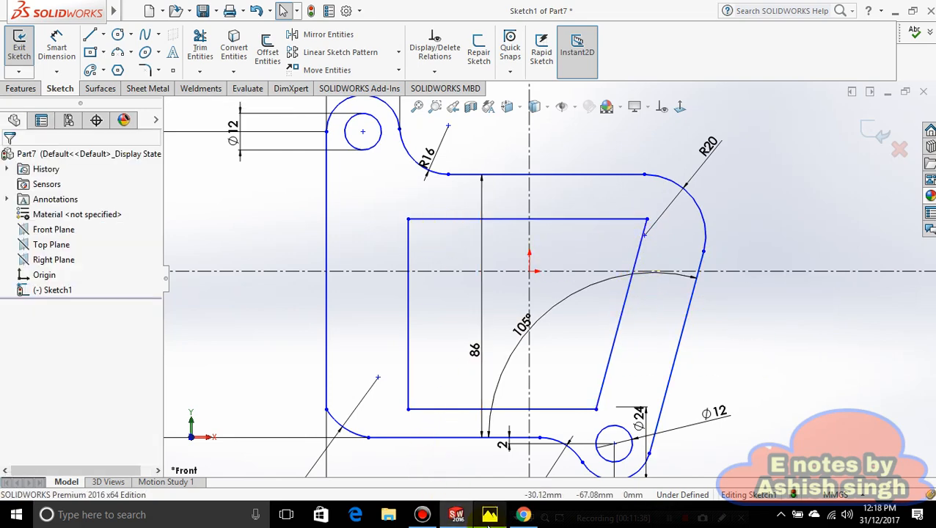
Step: Consult the sketch-3.jpg reference drawing and sketch a small three-point arc across the inner outline's upper-left corner
click(489, 516)
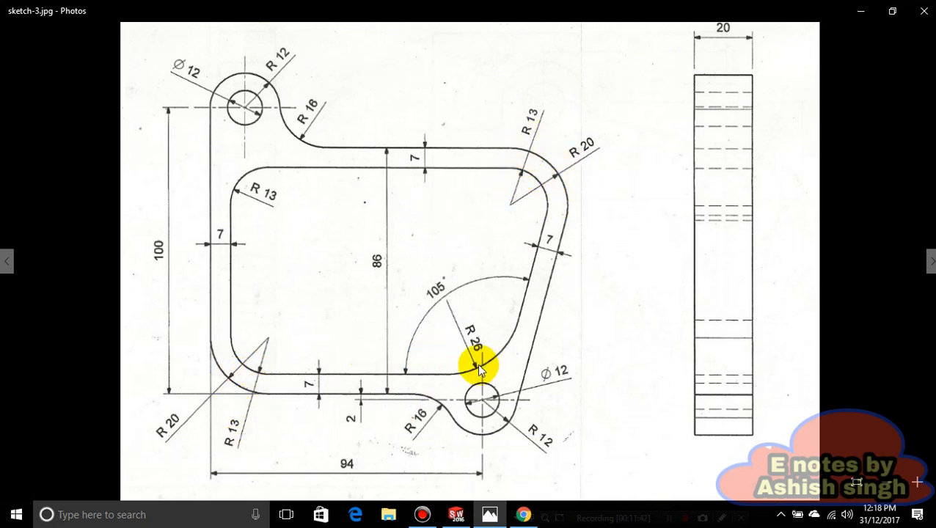
click(492, 517)
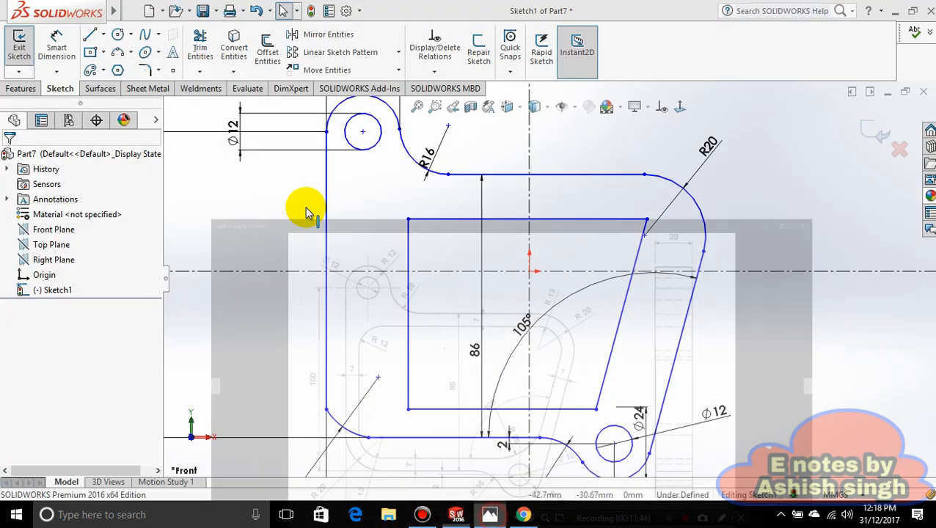
click(120, 52)
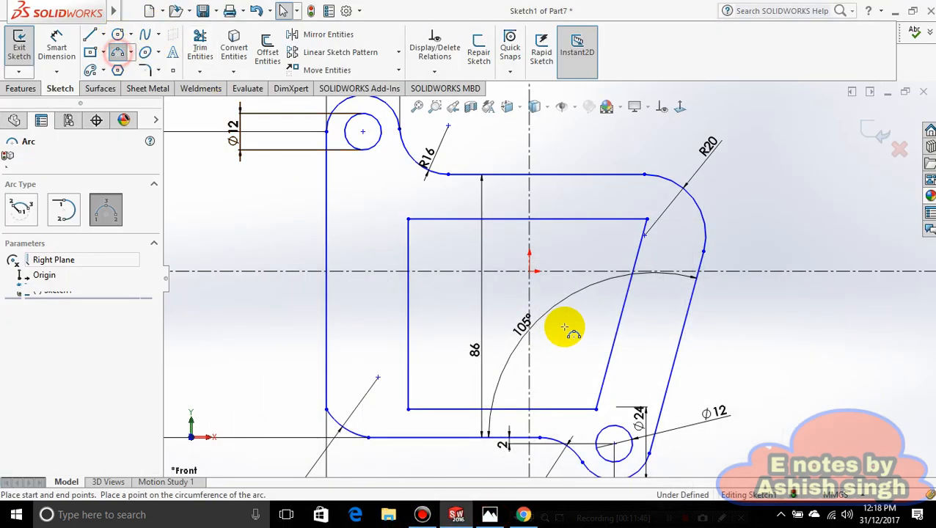
click(423, 222)
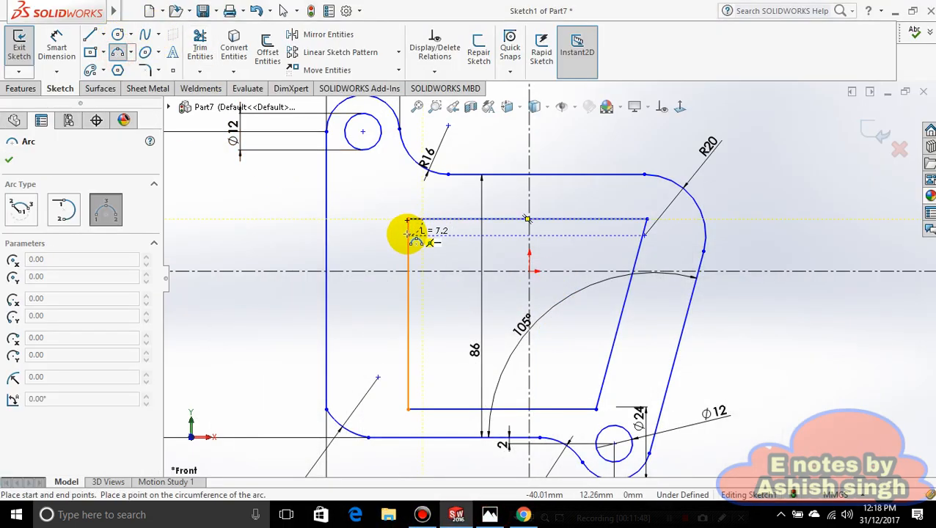
click(416, 232)
scroll(408, 229, up, 4)
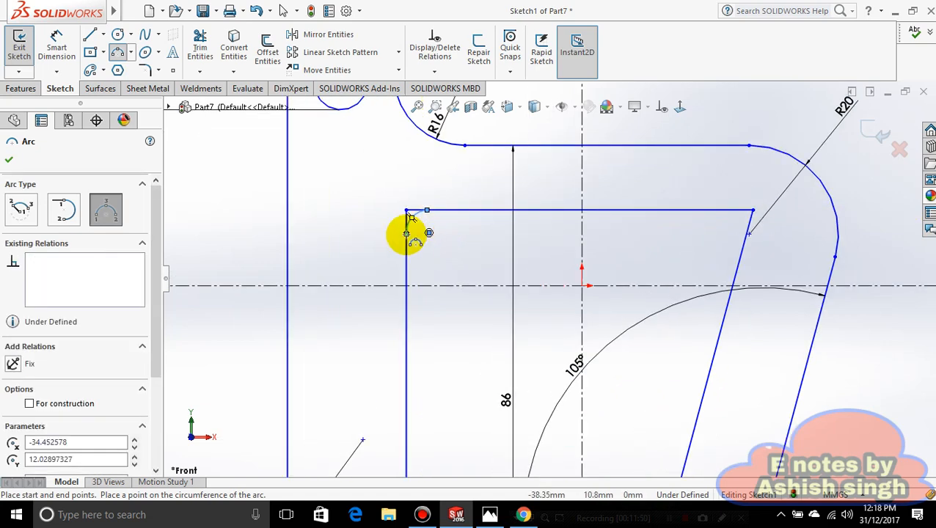
Step: Sketch a three-point arc of about 3.6 mm radius across the inner outline's upper-right corner
scroll(502, 246, down, 3)
scroll(631, 278, down, 3)
scroll(656, 293, up, 7)
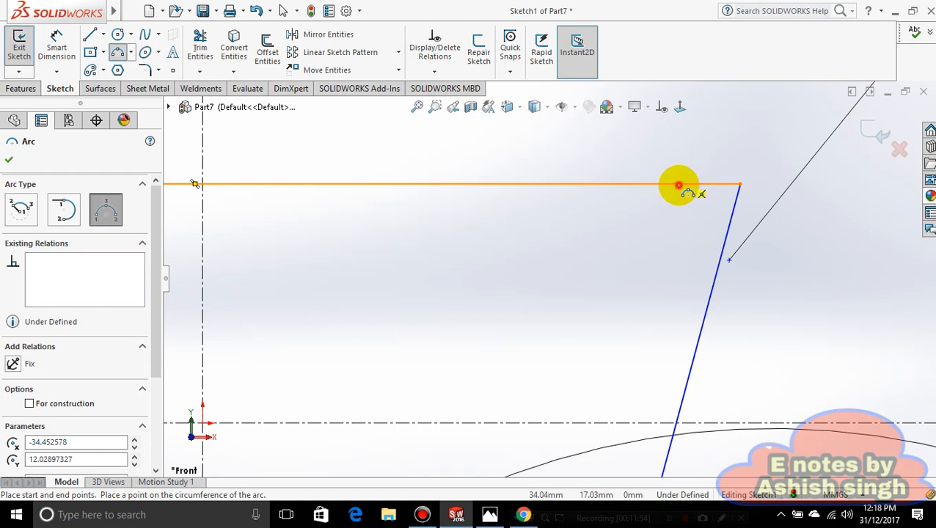
drag(679, 185, 715, 208)
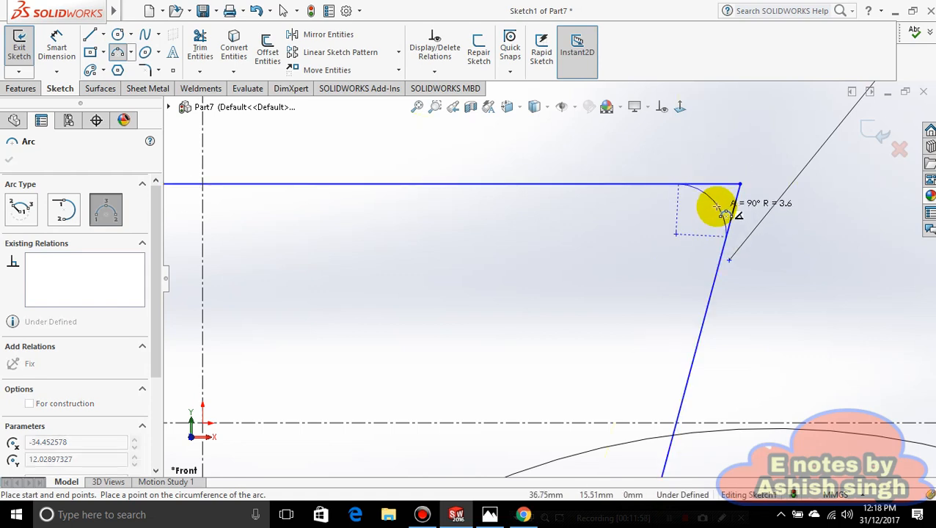
click(723, 211)
Step: Sketch a three-point arc of about 4.5 mm radius across the inner outline's lower-left corner
scroll(579, 288, up, 5)
scroll(390, 394, down, 5)
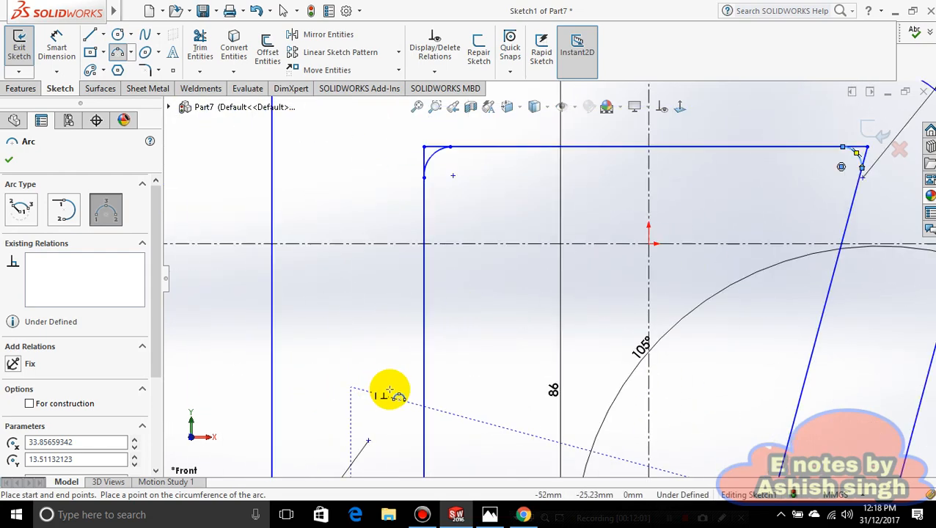
scroll(428, 432, down, 3)
scroll(512, 360, up, 5)
scroll(514, 359, down, 6)
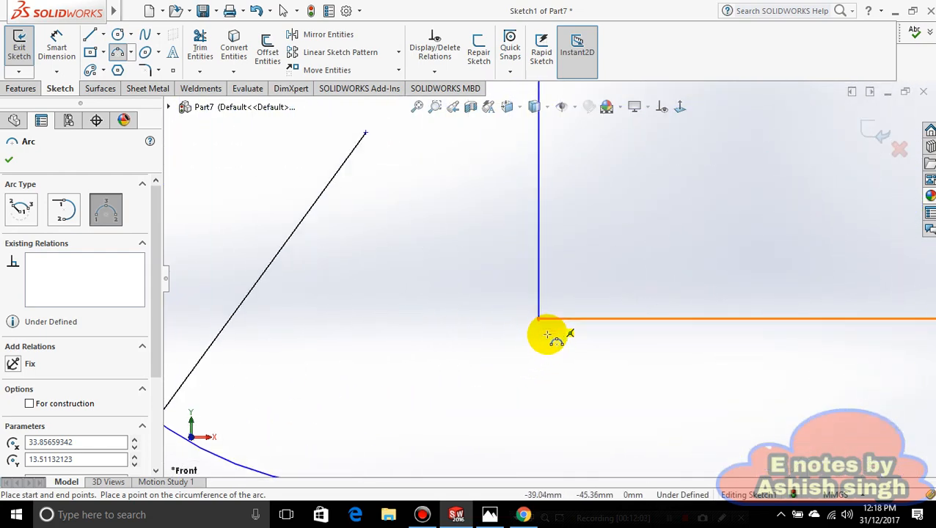
scroll(550, 334, down, 2)
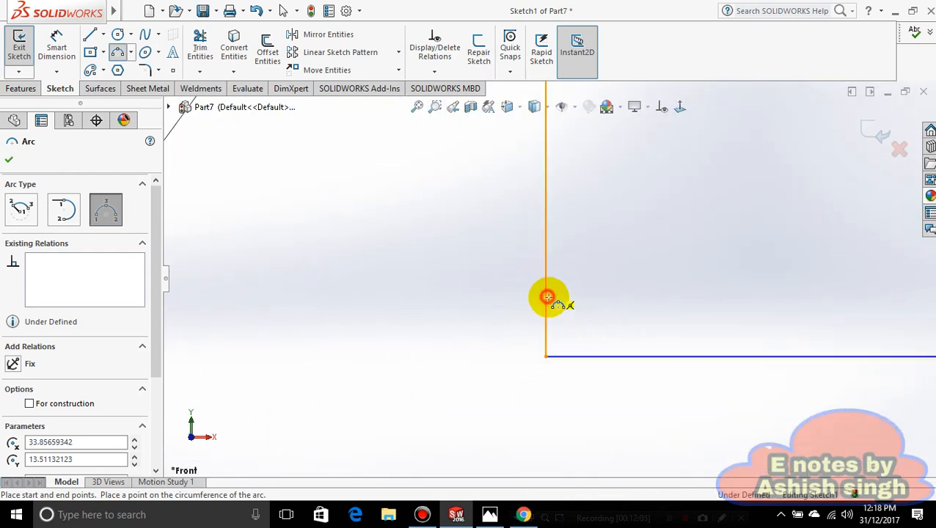
click(547, 298)
click(623, 356)
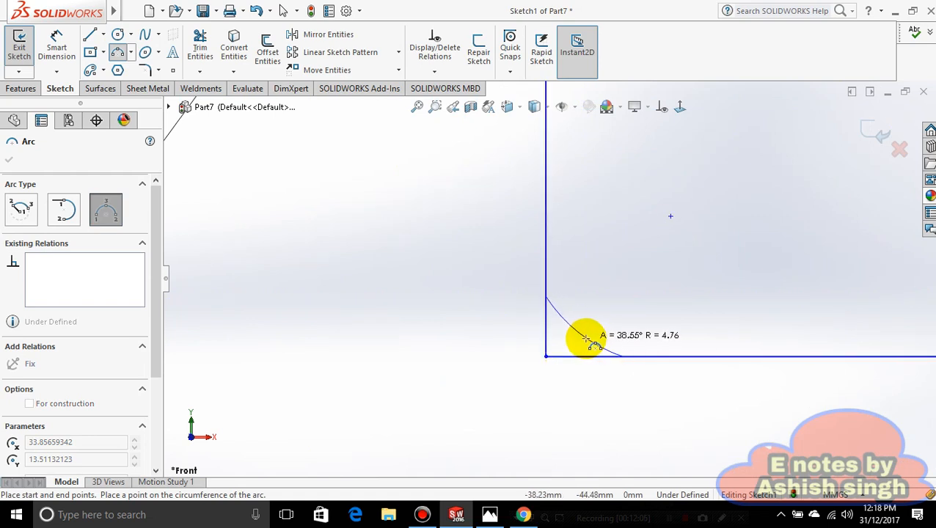
click(612, 340)
Step: Dimension the arc at the inner outline's lower-left corner with a 13 mm radius
click(57, 45)
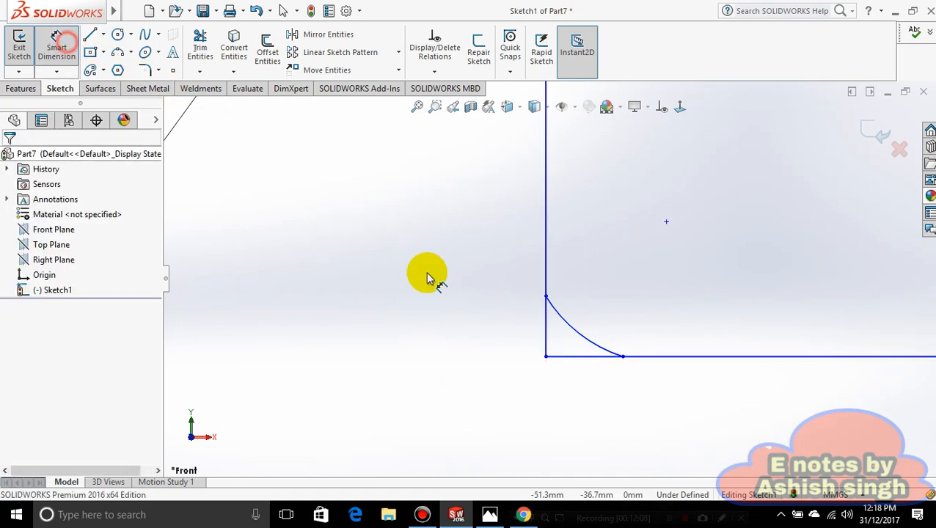
click(579, 336)
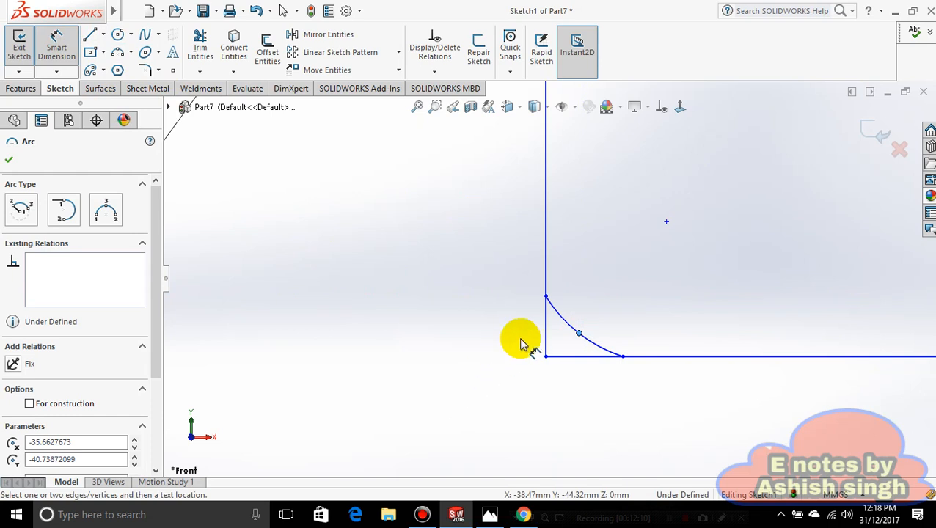
key(Escape)
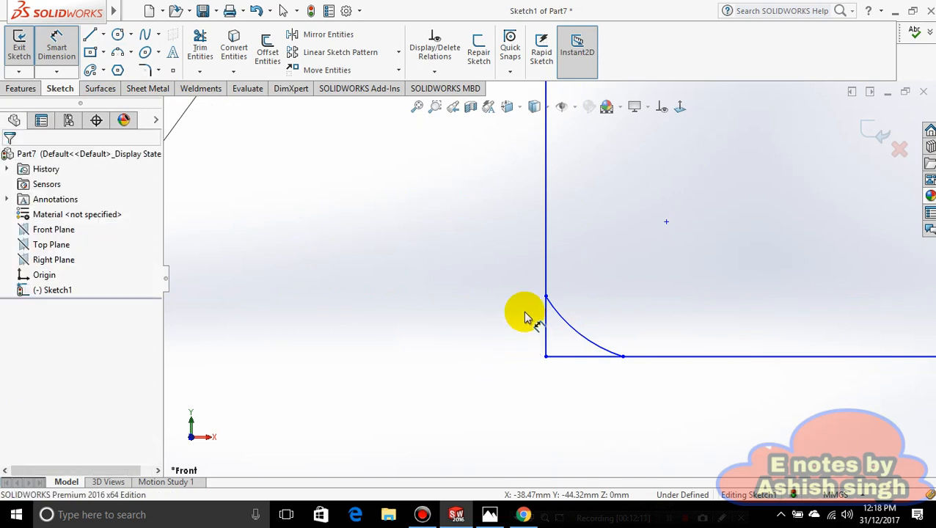
click(595, 352)
click(464, 390)
text(13)
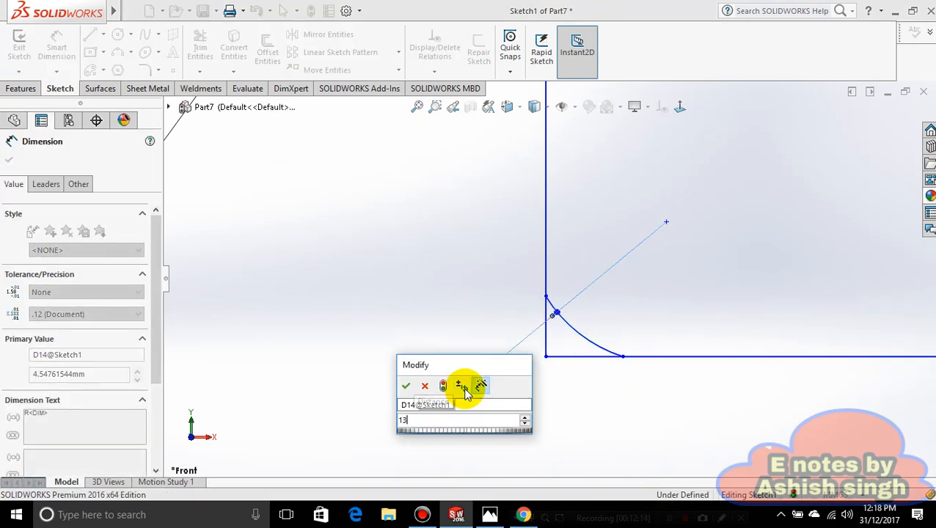
key(Return)
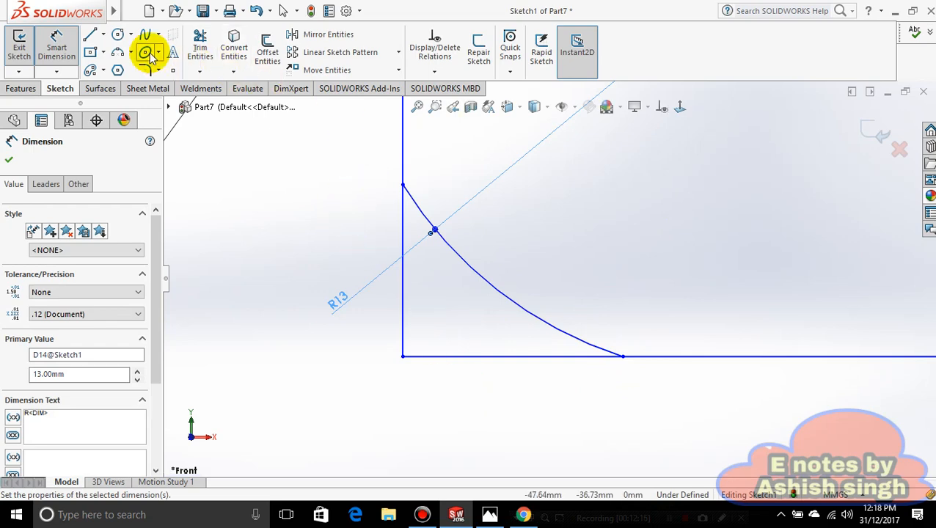
Step: Dimension the arc at the inner outline's upper-left corner with a 13 mm radius
scroll(196, 68, up, 2)
scroll(554, 209, up, 10)
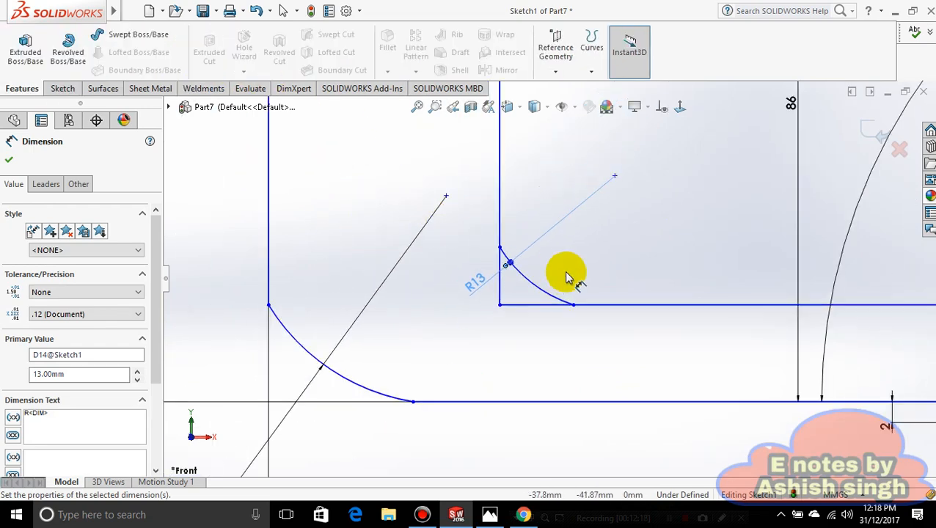
scroll(540, 156, down, 6)
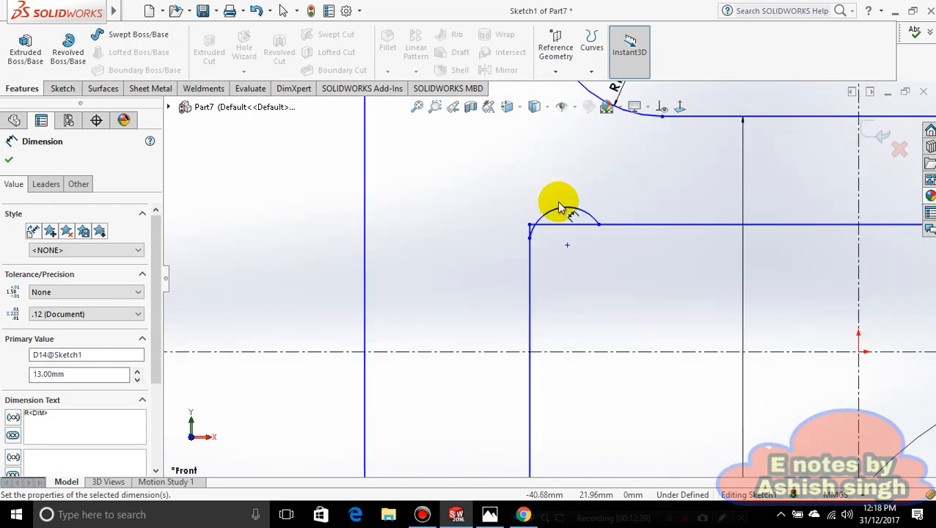
click(546, 215)
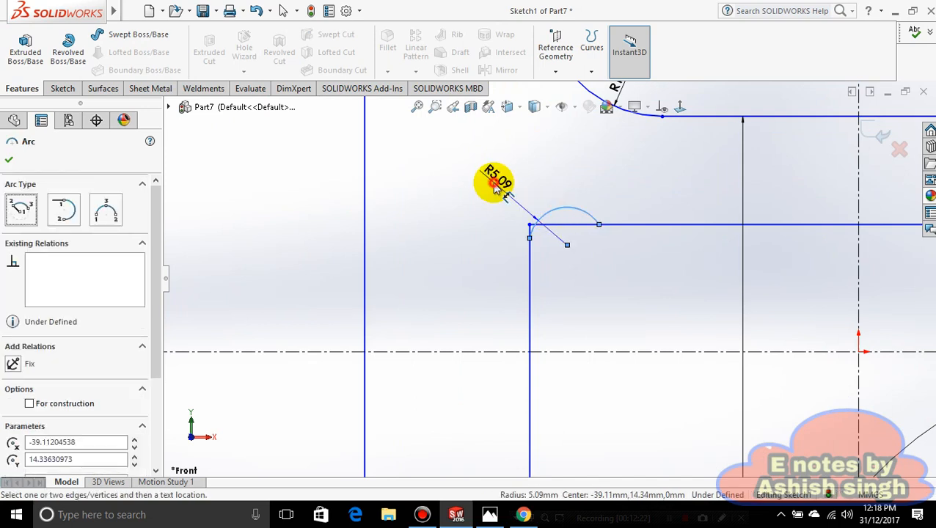
click(495, 184)
text(13)
key(Return)
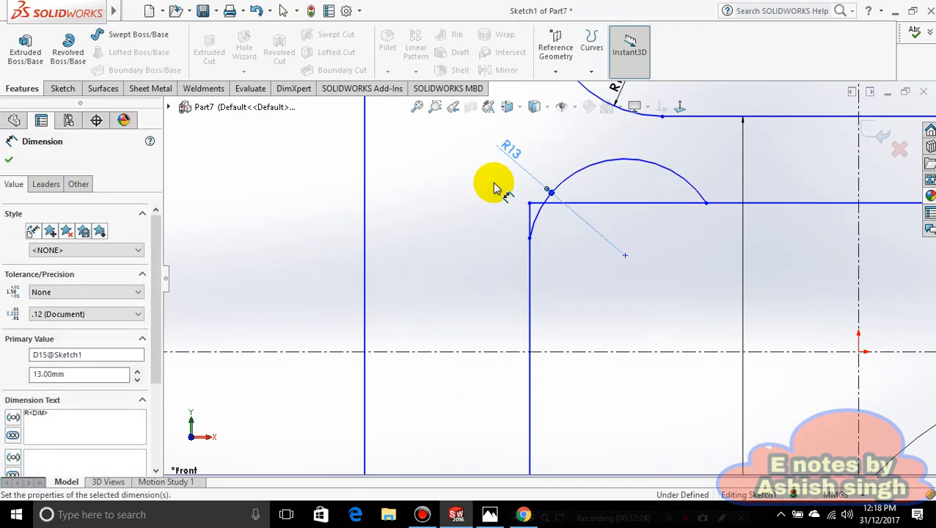
Step: Remove the loose arc at the inner outline's upper-right corner with Power trim
scroll(742, 202, up, 5)
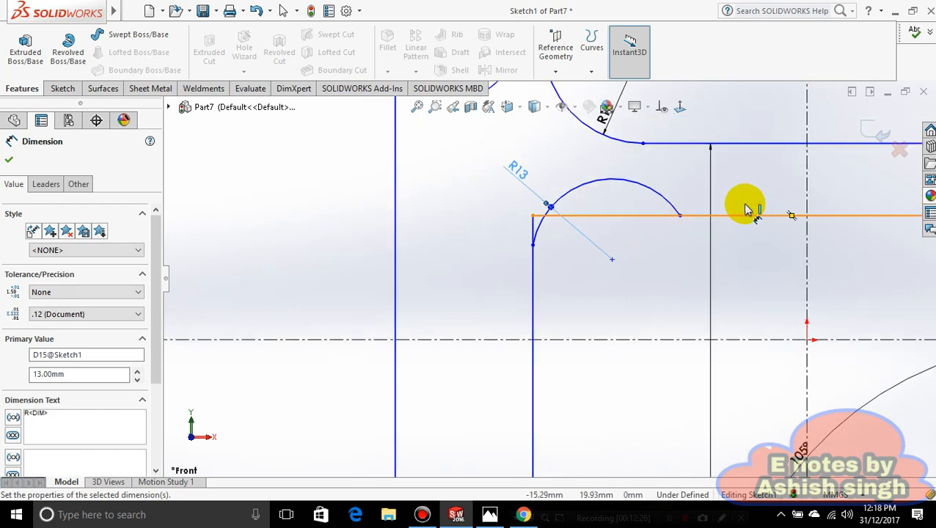
scroll(787, 224, up, 2)
scroll(631, 231, down, 6)
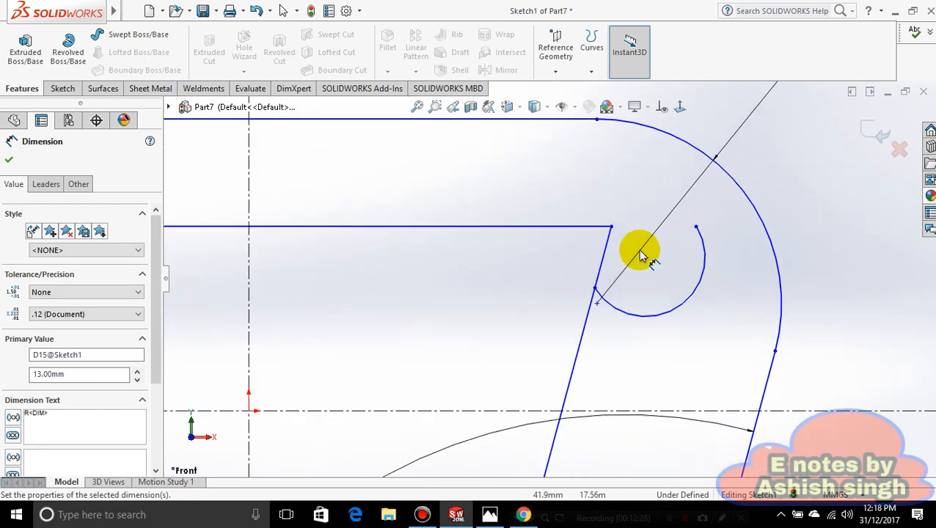
scroll(501, 289, up, 6)
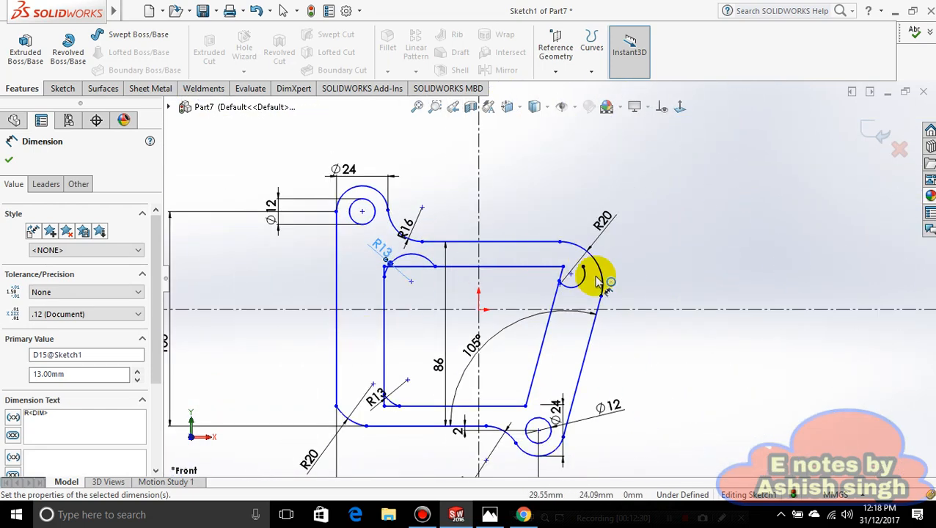
click(62, 88)
scroll(510, 250, down, 5)
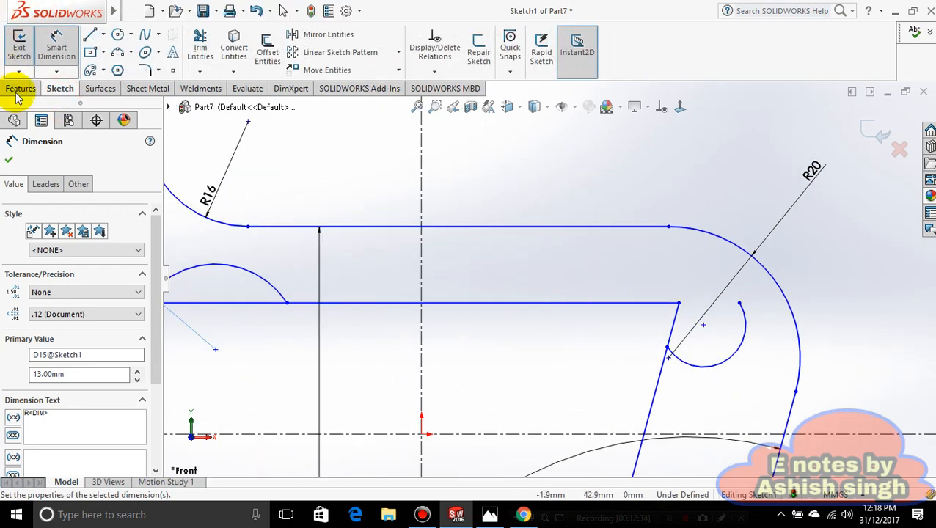
key(Escape)
click(199, 46)
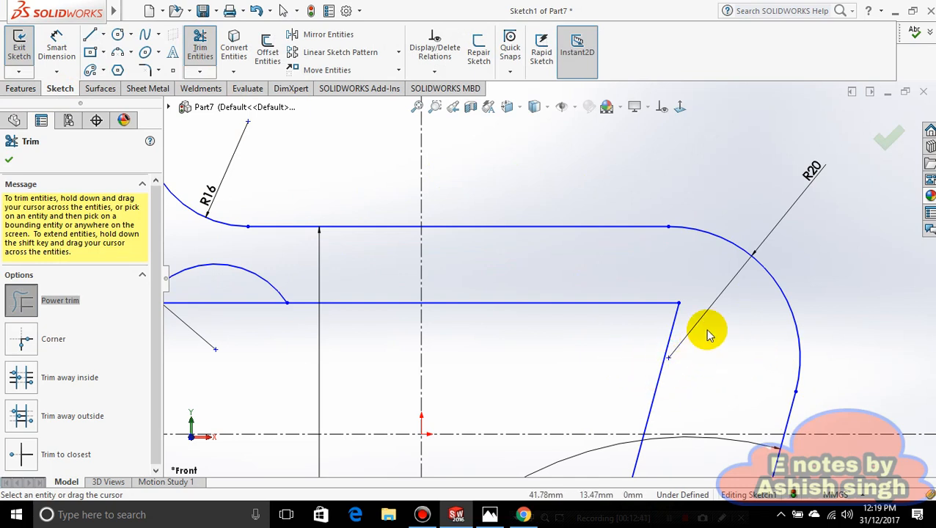
Step: Trim away the 13 mm arc at the inner outline's upper-left corner
scroll(520, 309, up, 4)
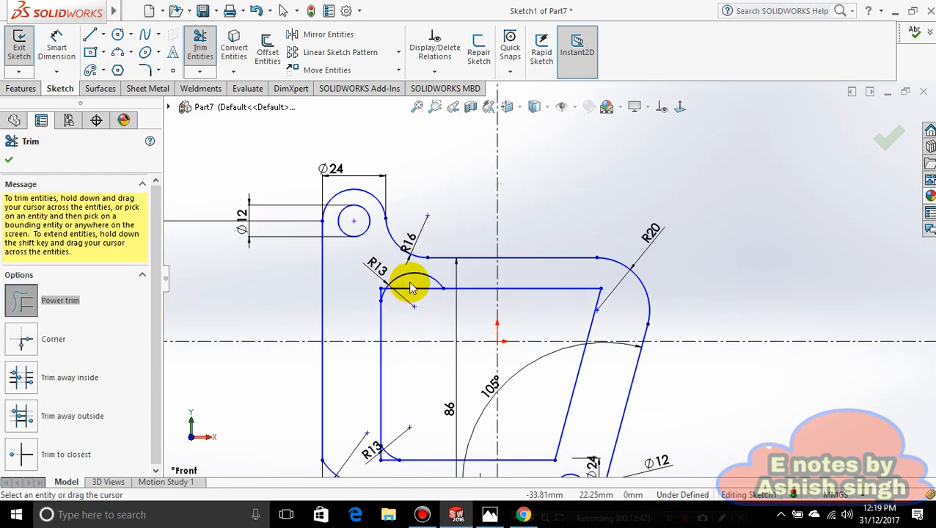
scroll(411, 288, down, 3)
mouse_move(416, 242)
mouse_down()
mouse_move(450, 276)
mouse_move(397, 319)
mouse_move(390, 304)
mouse_up()
scroll(438, 345, up, 5)
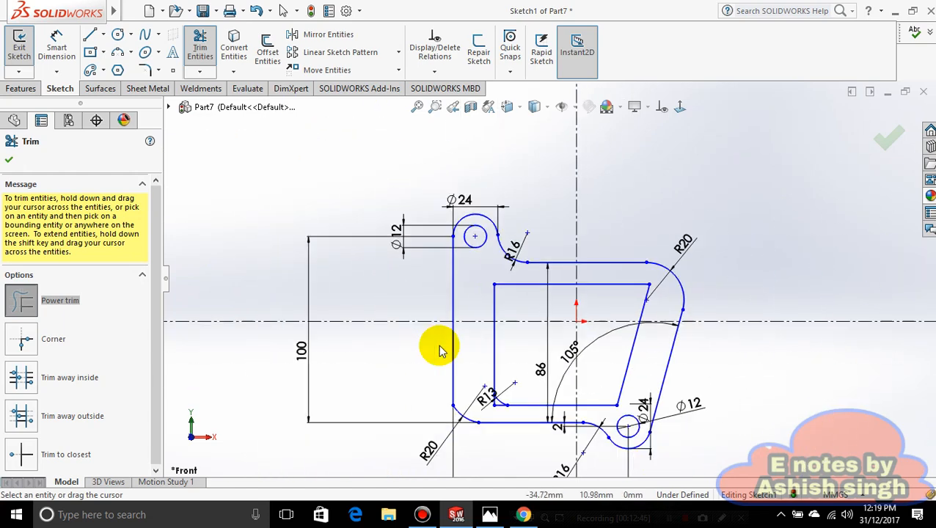
Step: Trim away the sharp corner segments outside the 13 mm arc at the inner outline's lower-left corner
scroll(411, 378, down, 6)
scroll(471, 383, down, 3)
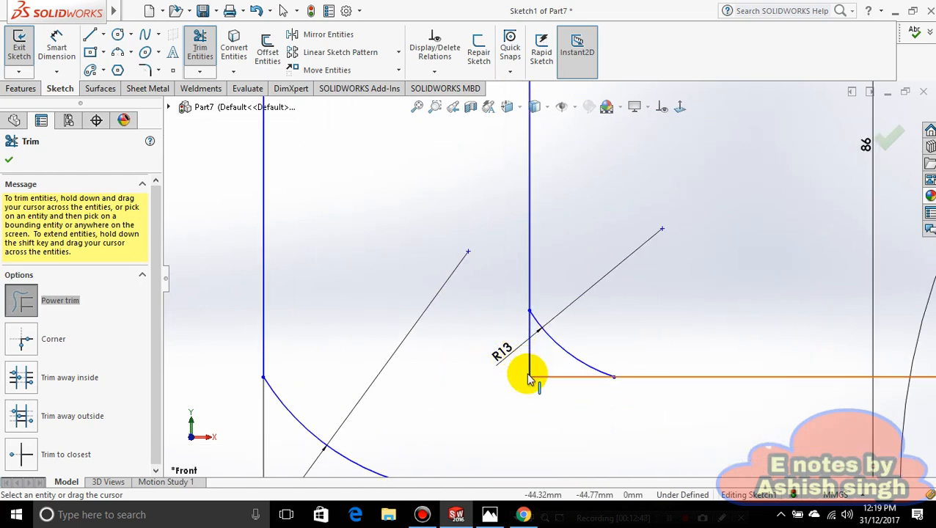
mouse_move(557, 418)
mouse_down()
mouse_move(540, 385)
mouse_move(559, 396)
mouse_up()
key(Escape)
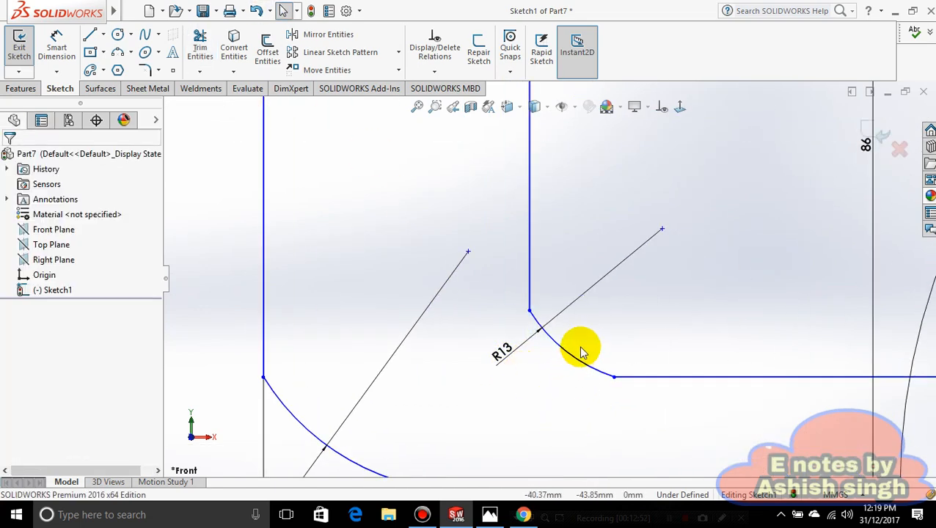
Step: Make the inner outline's lower-left arc tangent to both its bottom line and its left vertical line
click(578, 363)
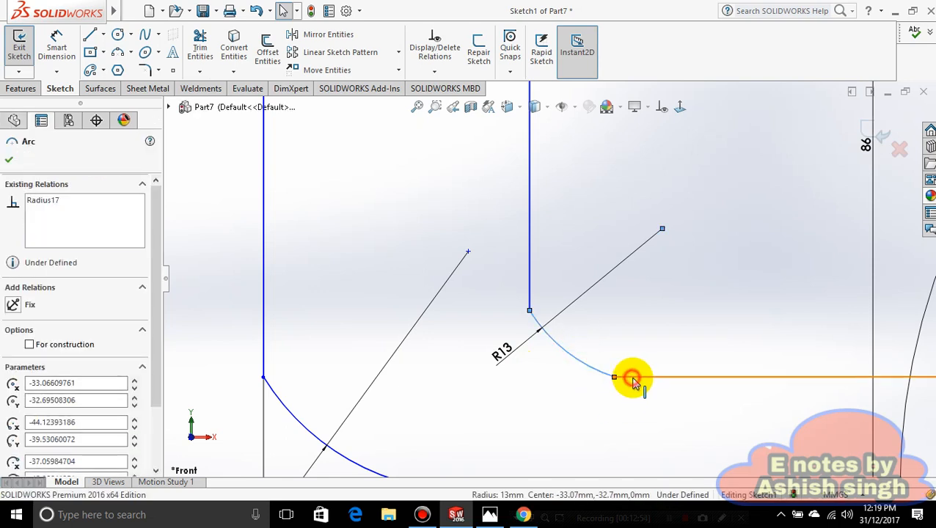
ctrl+click(633, 379)
click(667, 323)
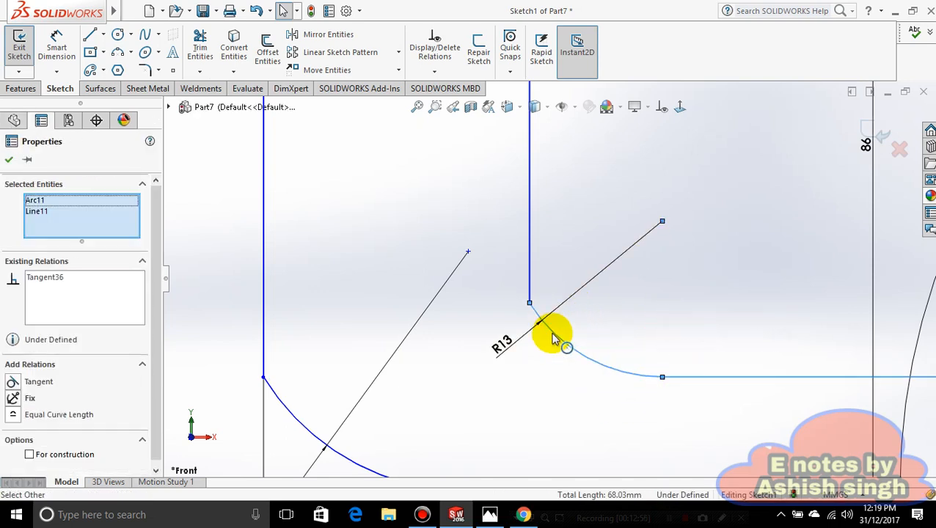
click(556, 251)
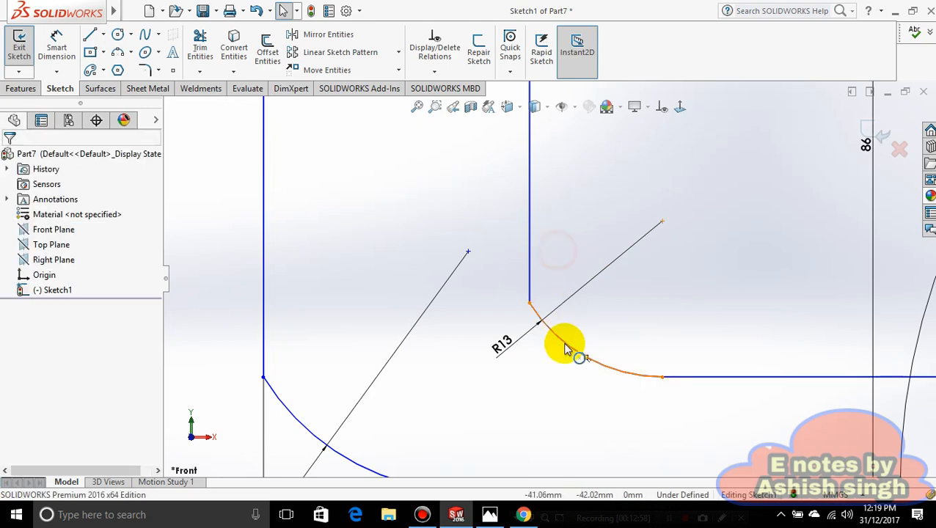
click(566, 349)
ctrl+click(532, 253)
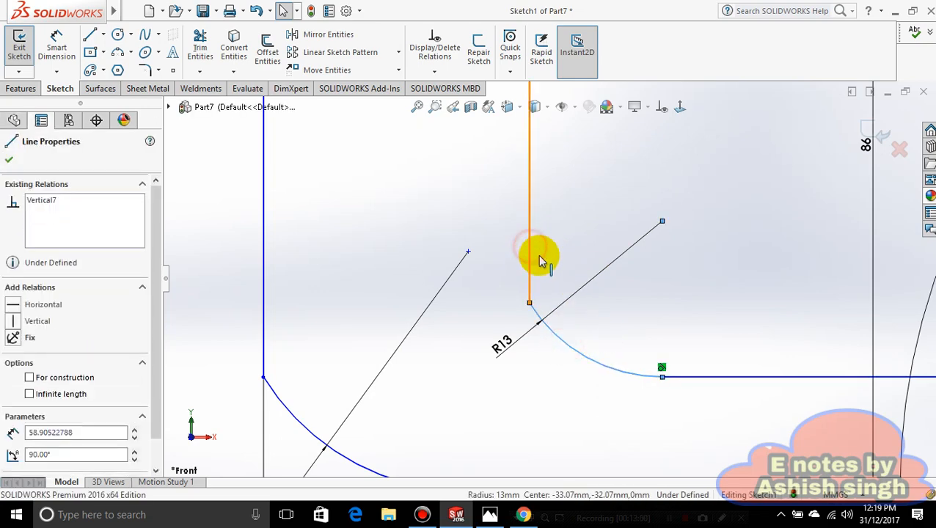
click(567, 189)
click(592, 266)
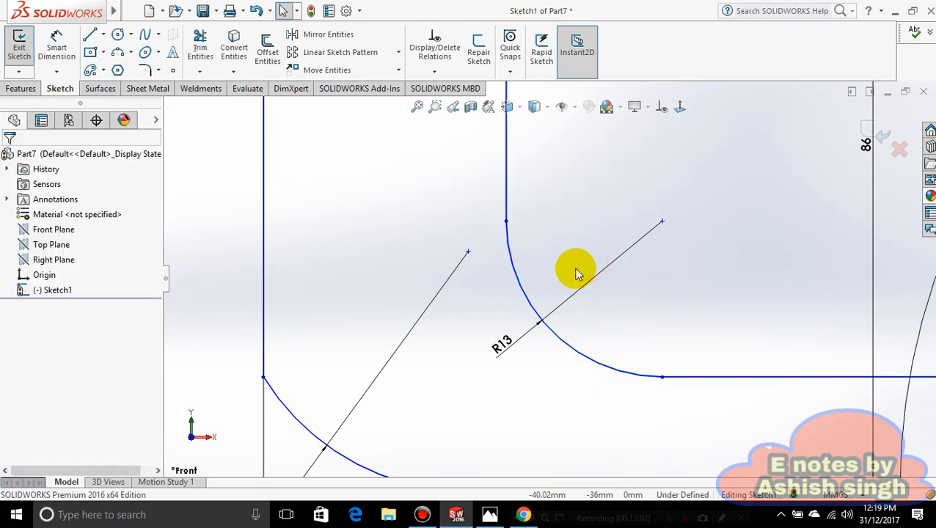
scroll(554, 230, up, 5)
scroll(543, 183, down, 5)
scroll(545, 189, down, 5)
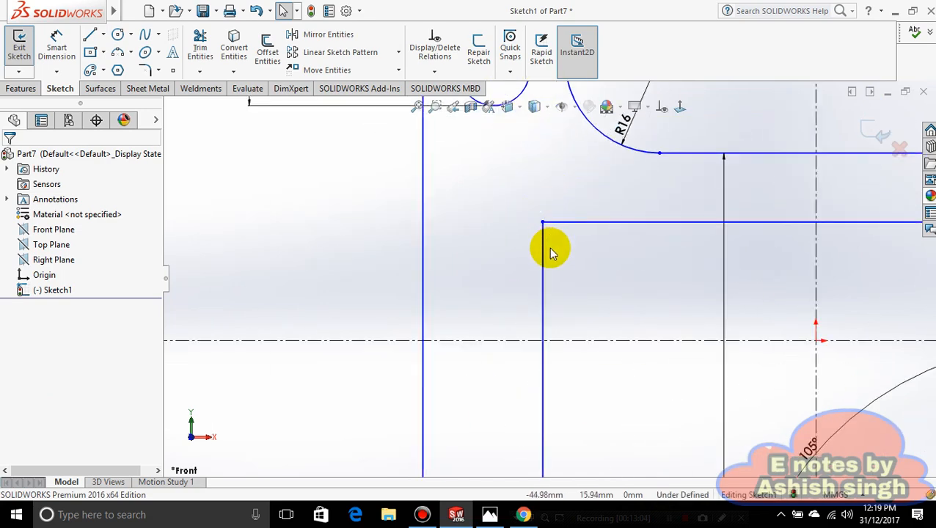
click(127, 53)
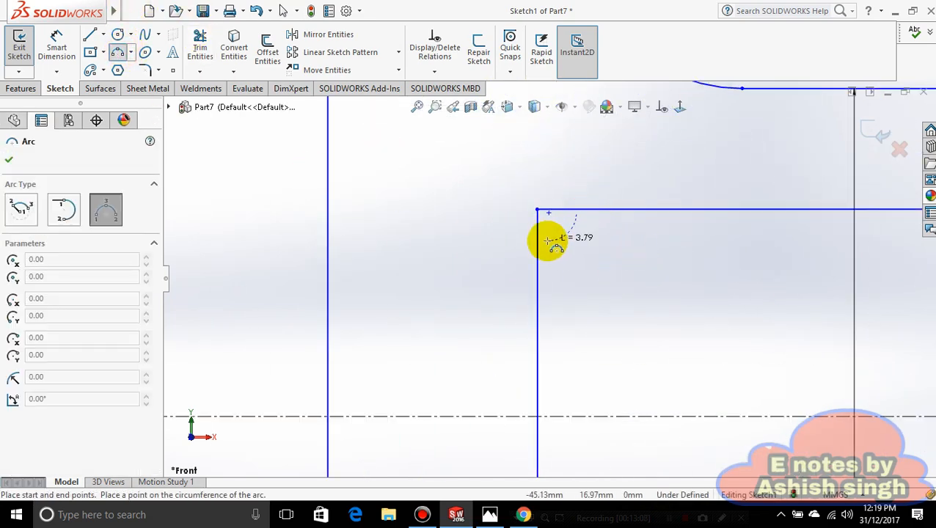
click(708, 233)
key(Escape)
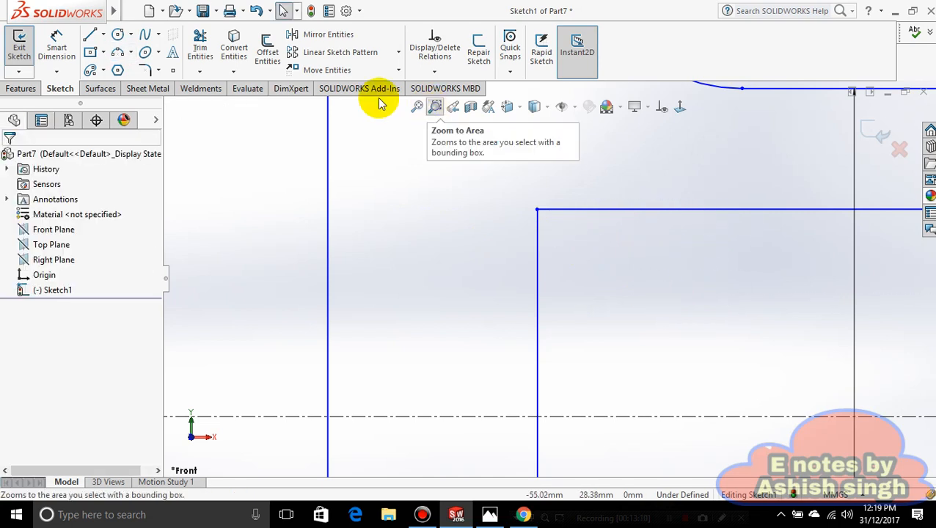
Step: Sketch a three-point arc of about 8 mm radius across the inner outline's upper-left corner, between its top and left lines
click(123, 54)
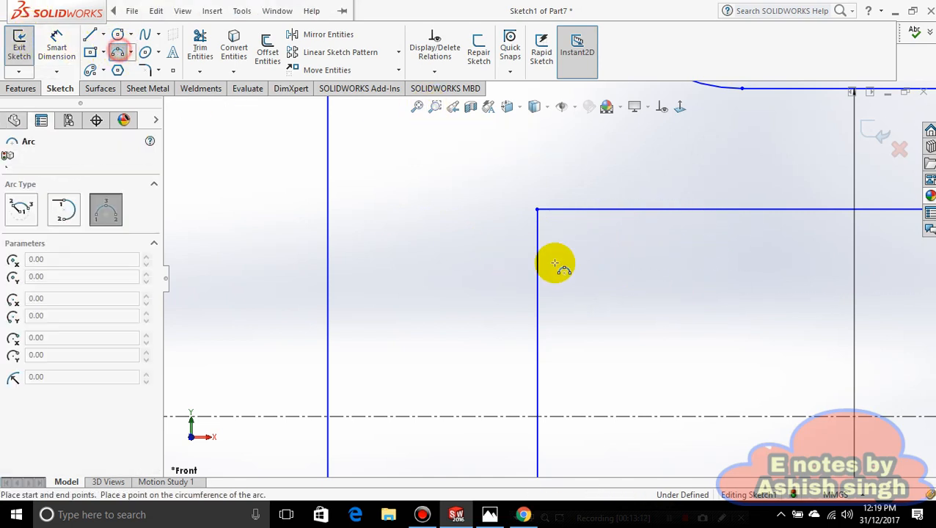
click(603, 209)
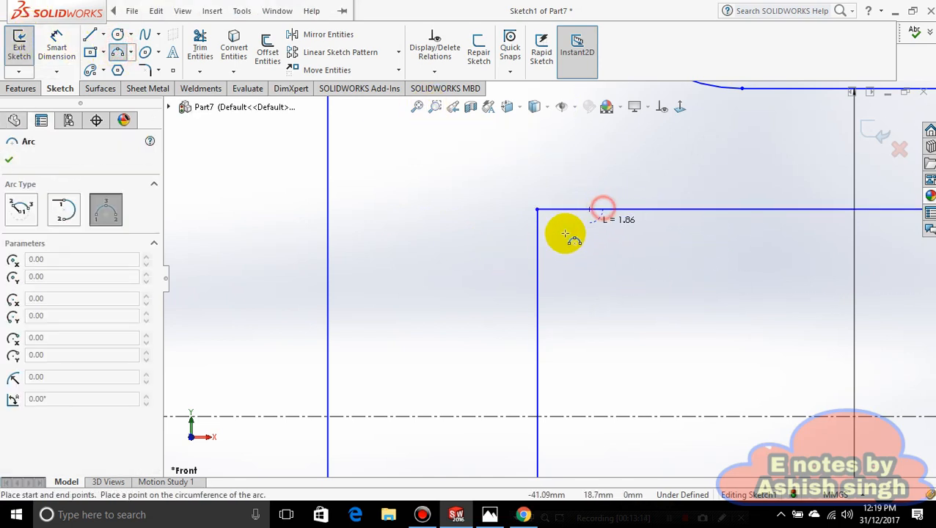
click(538, 259)
click(553, 230)
Step: Dimension the new arc at the inner outline's upper-left corner with a 13 mm radius
click(71, 41)
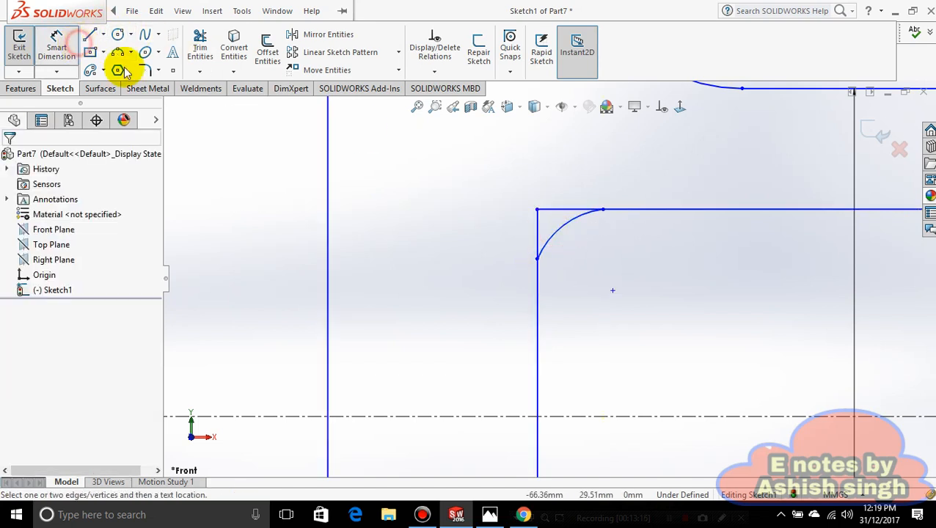
click(559, 222)
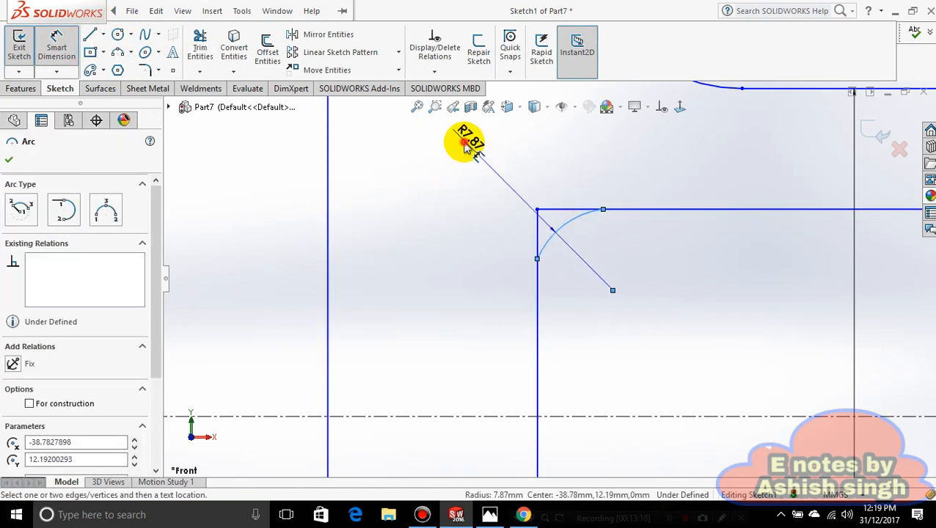
click(464, 145)
text(13)
key(Return)
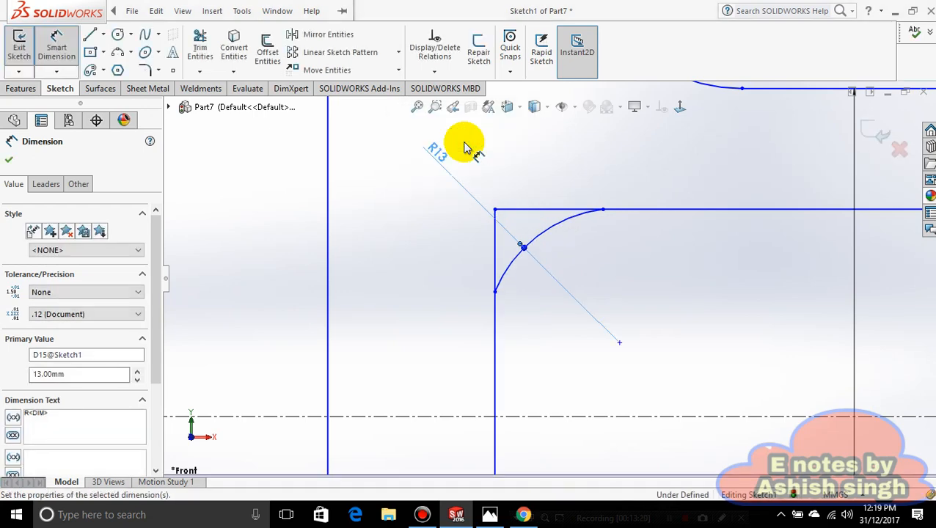
Step: Trim away the sharp corner segments outside the arc at the inner outline's upper-left corner
scroll(485, 210, down, 2)
scroll(496, 236, up, 2)
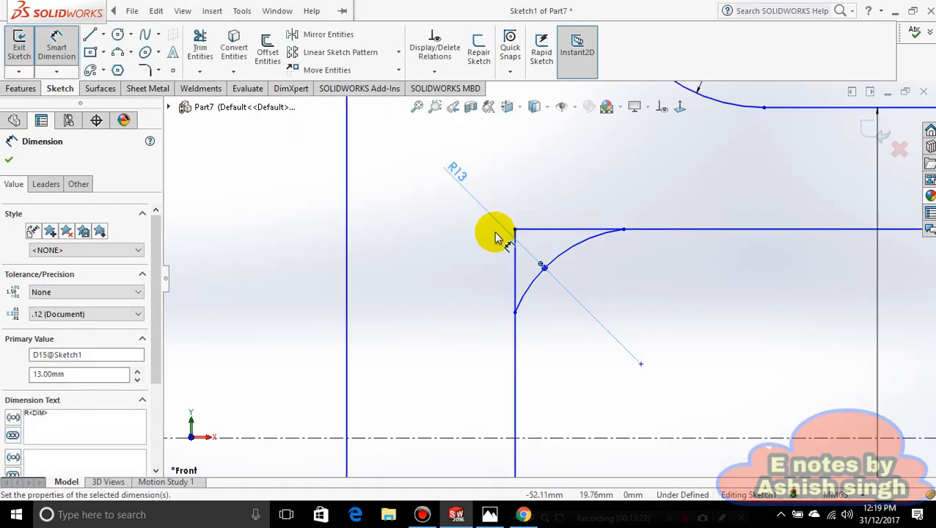
click(278, 10)
click(198, 52)
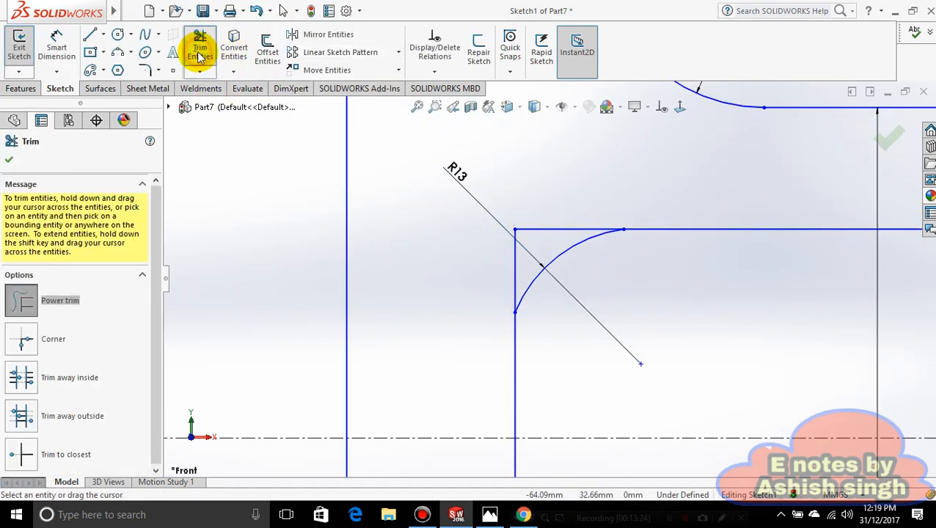
drag(541, 217, 523, 253)
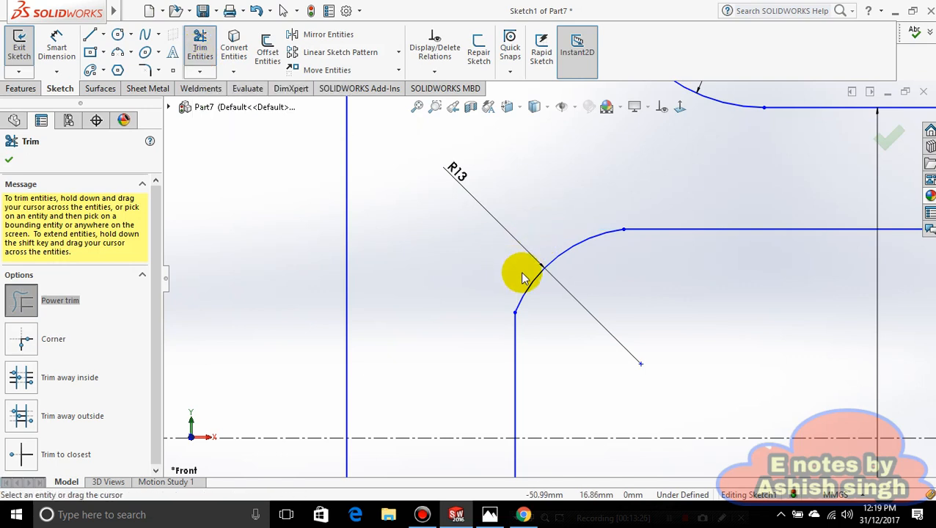
key(Escape)
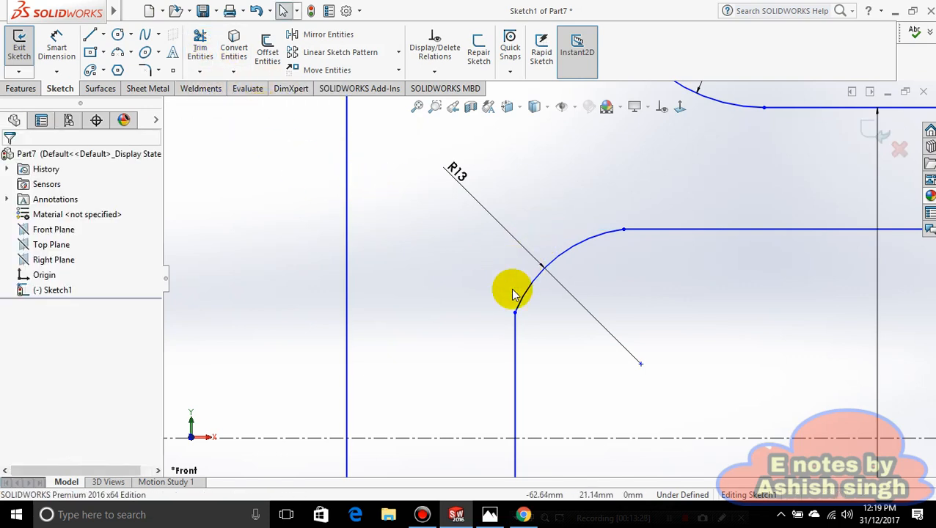
Step: Make the inner outline's upper-left arc tangent to its top horizontal line
click(647, 232)
ctrl+click(600, 235)
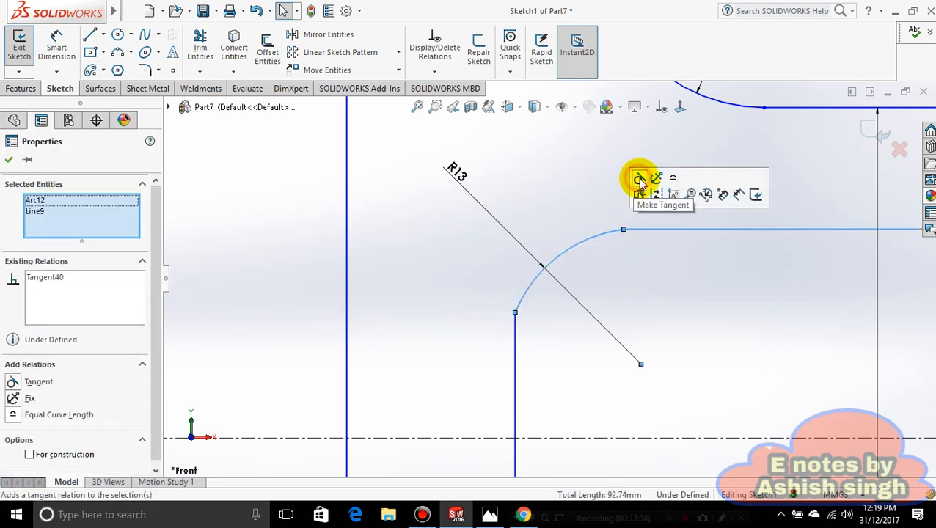
click(640, 181)
click(567, 300)
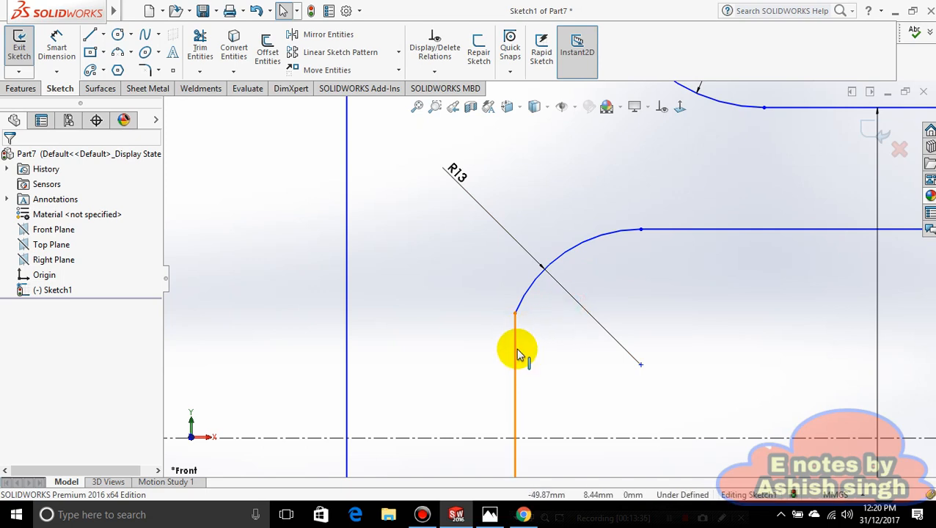
Step: Try to add a tangent relation between the inner outline's upper-left arc and its left line
click(517, 350)
ctrl+click(525, 287)
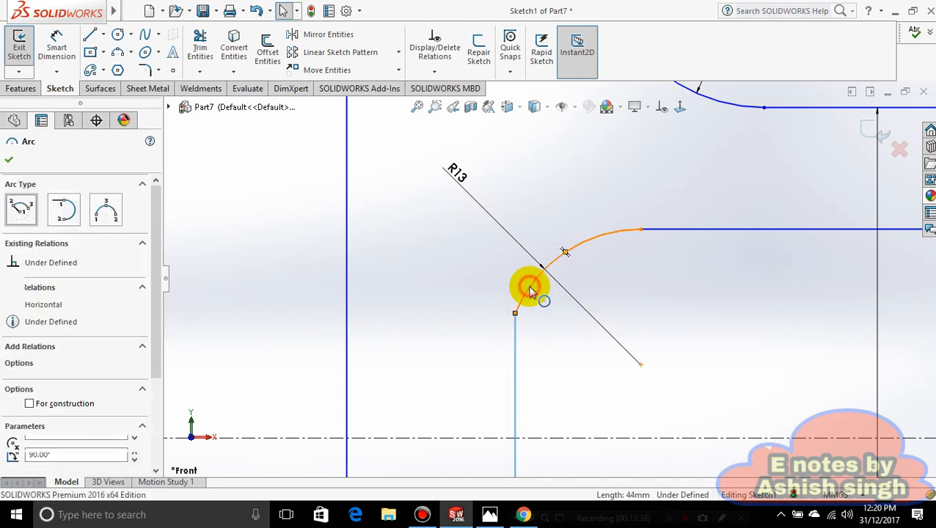
click(569, 229)
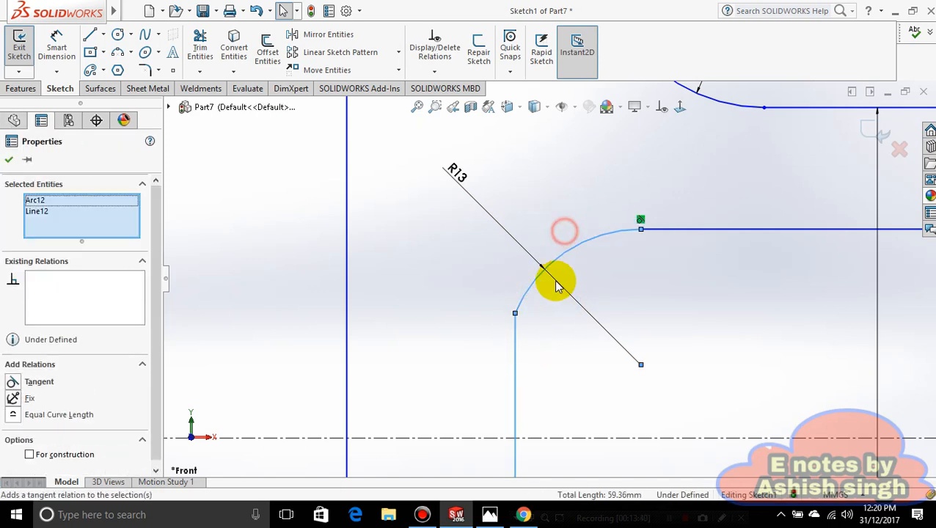
click(571, 349)
Step: Make the inner outline's upper-left arc tangent to its left vertical line
scroll(654, 356, up, 8)
scroll(530, 283, down, 4)
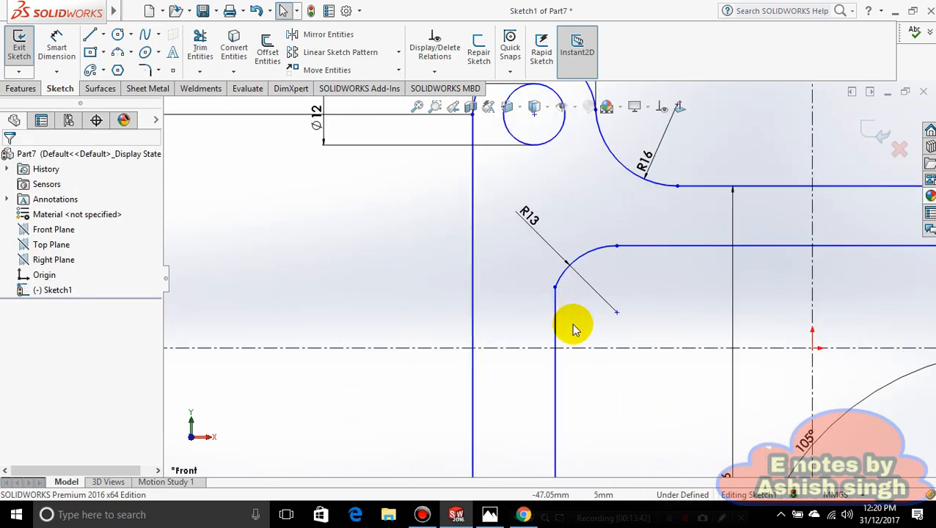
scroll(574, 328, down, 5)
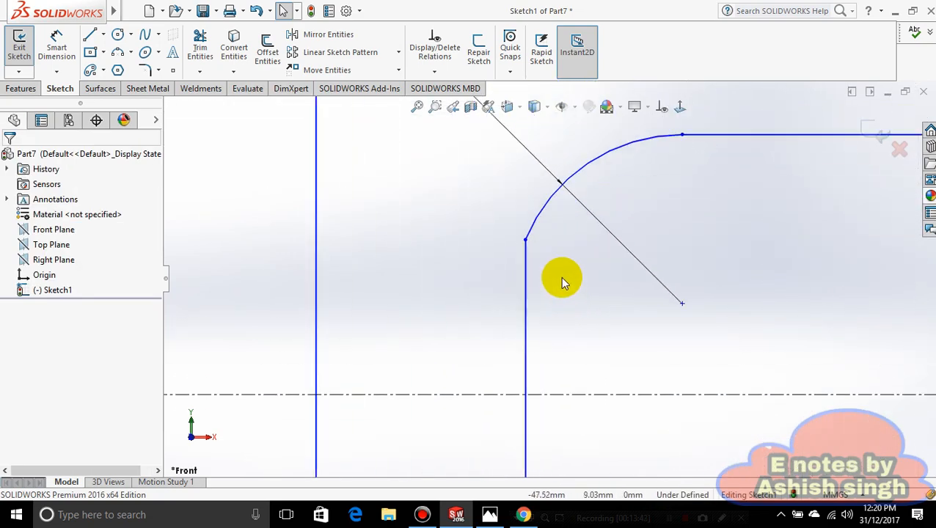
click(531, 205)
ctrl+click(518, 249)
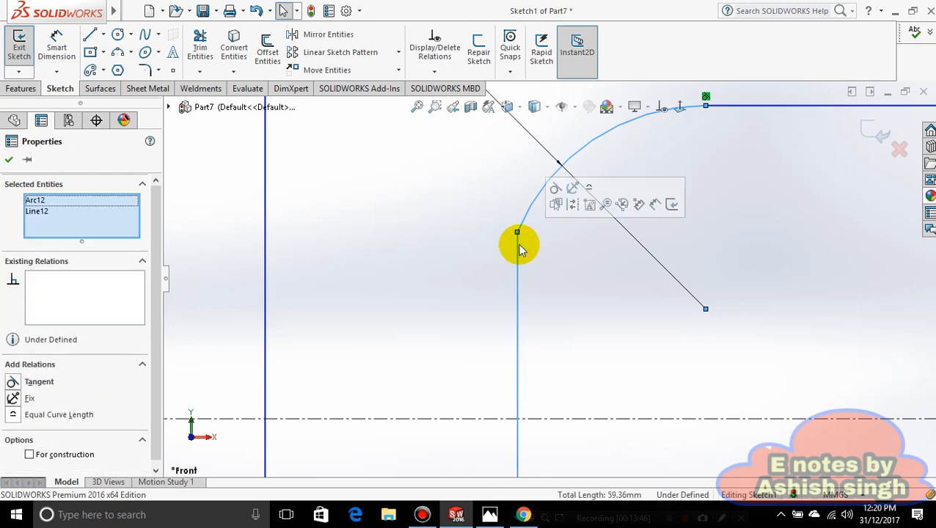
click(555, 192)
click(559, 314)
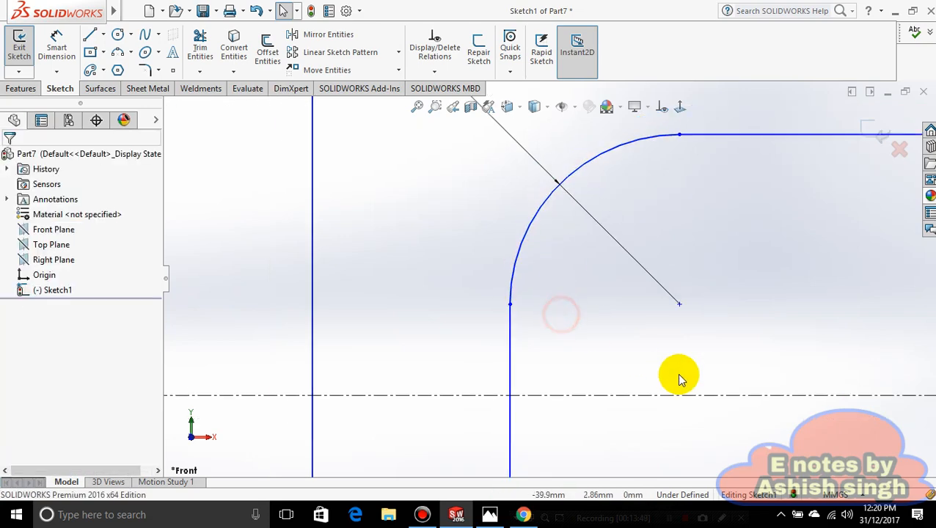
Step: Sketch a three-point arc of about 4.7 mm radius across the inner outline's upper-right corner, between the top and slanted lines
scroll(696, 353, up, 5)
scroll(721, 261, down, 5)
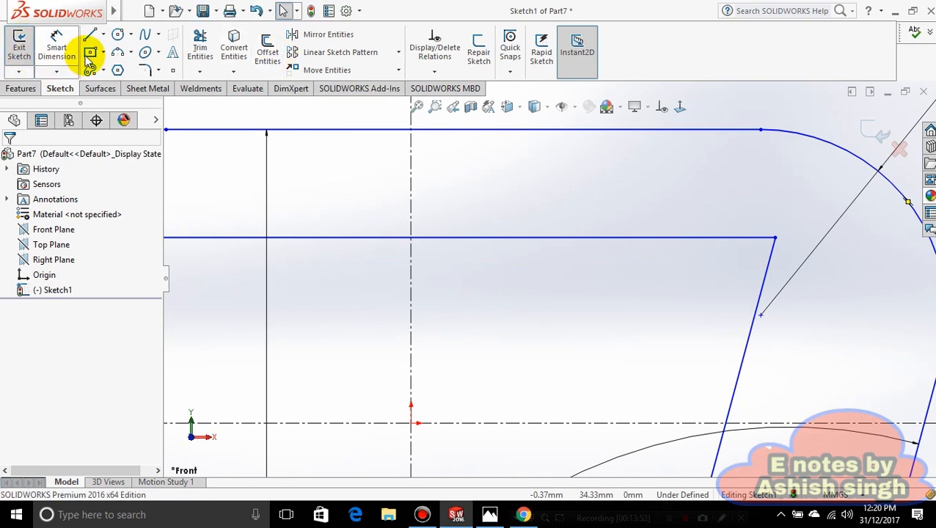
click(118, 52)
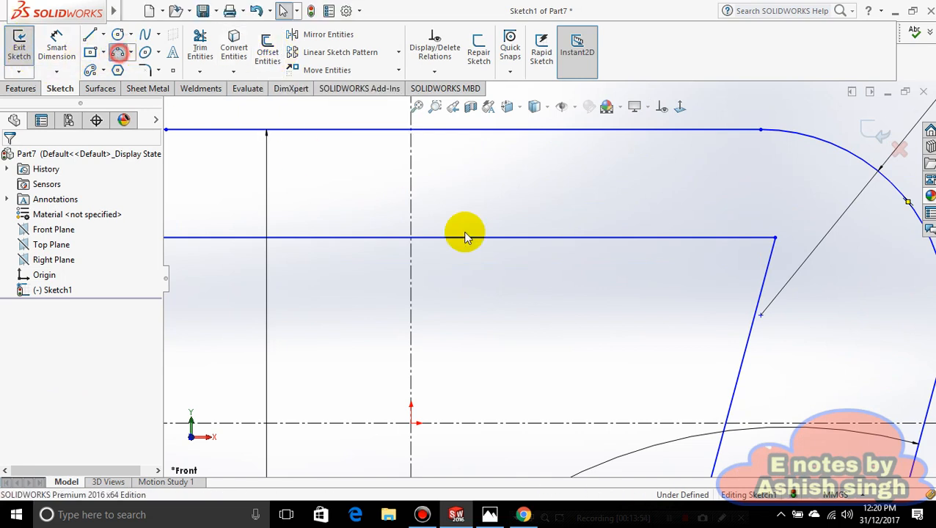
click(723, 239)
click(764, 283)
click(754, 252)
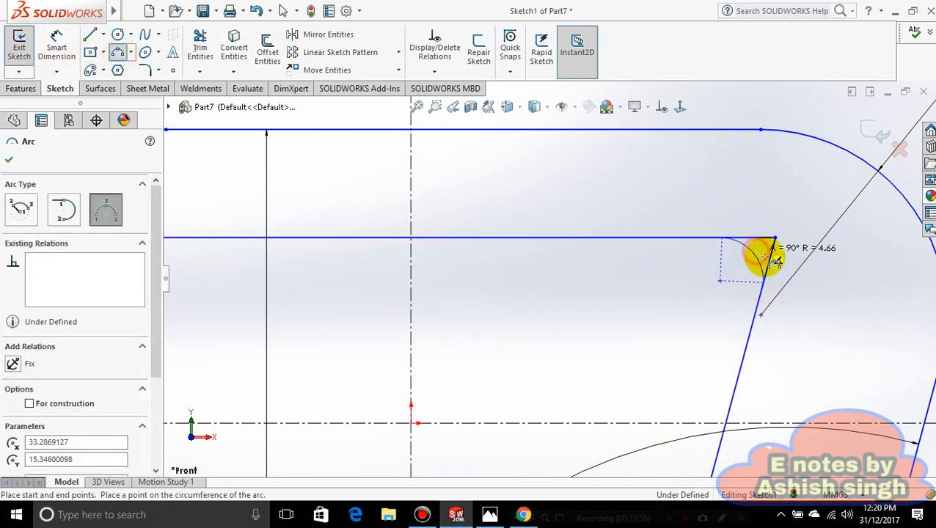
key(Escape)
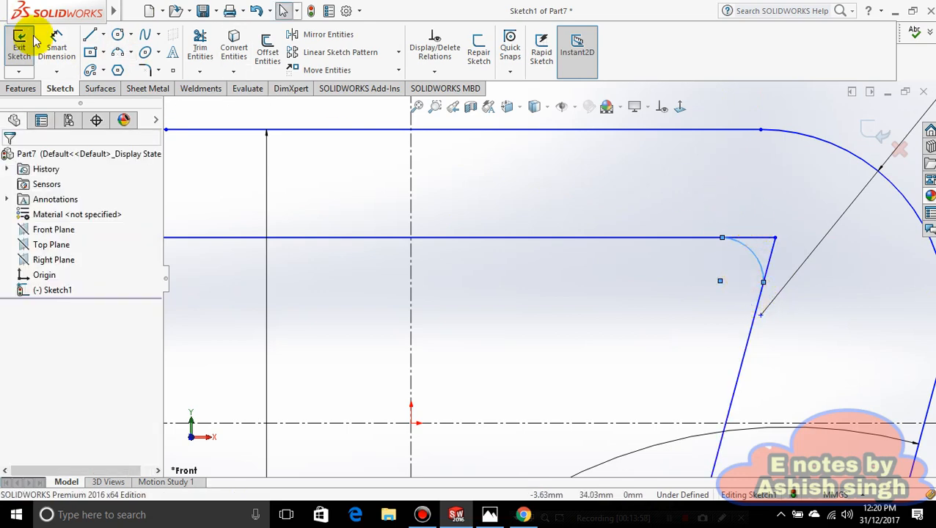
Step: Dimension the arc at the inner outline's upper-right corner with a 13 mm radius
click(57, 48)
click(752, 250)
click(822, 209)
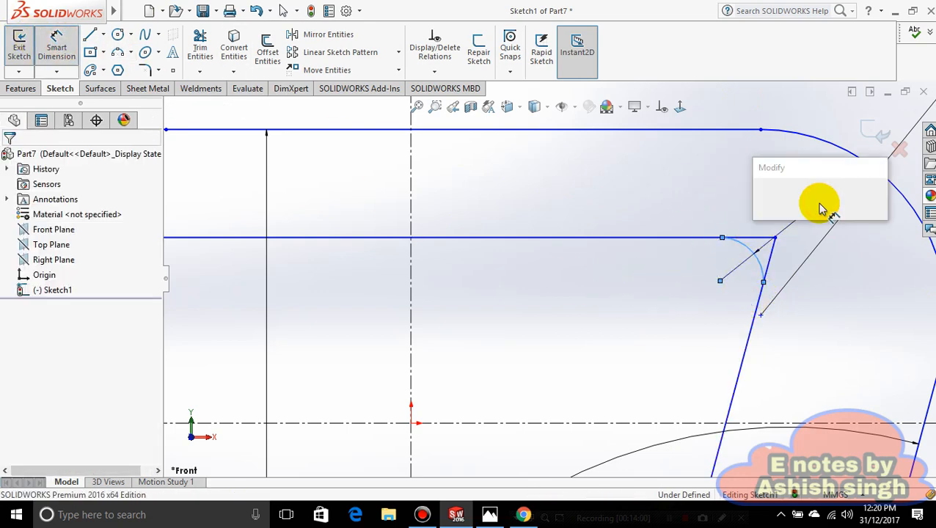
key(Return)
Step: Trim away the sharp corner segments outside the arc at the inner outline's upper-right corner
scroll(818, 200, down, 2)
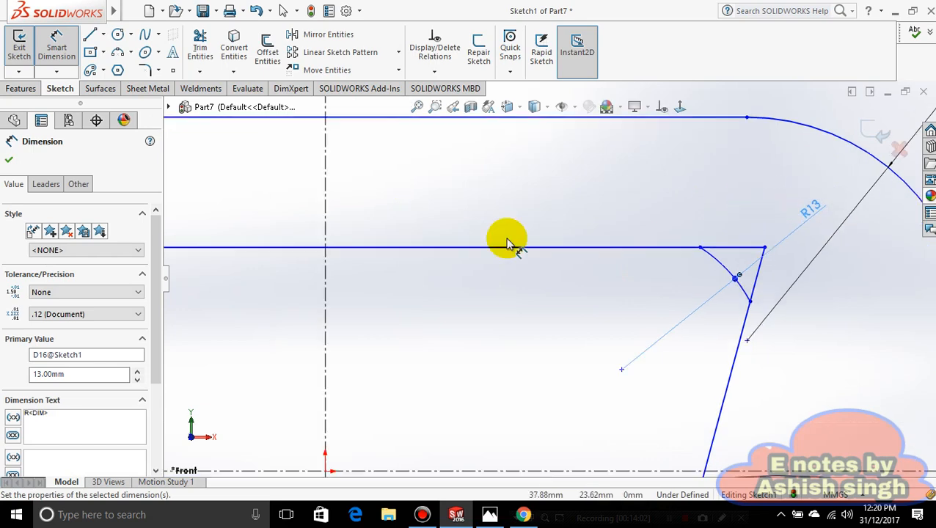
click(200, 48)
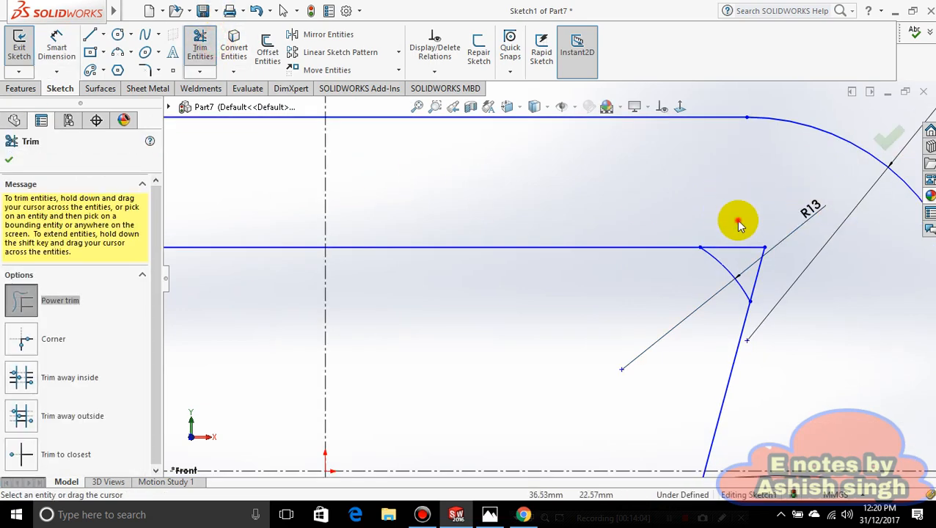
drag(739, 223, 769, 283)
key(Escape)
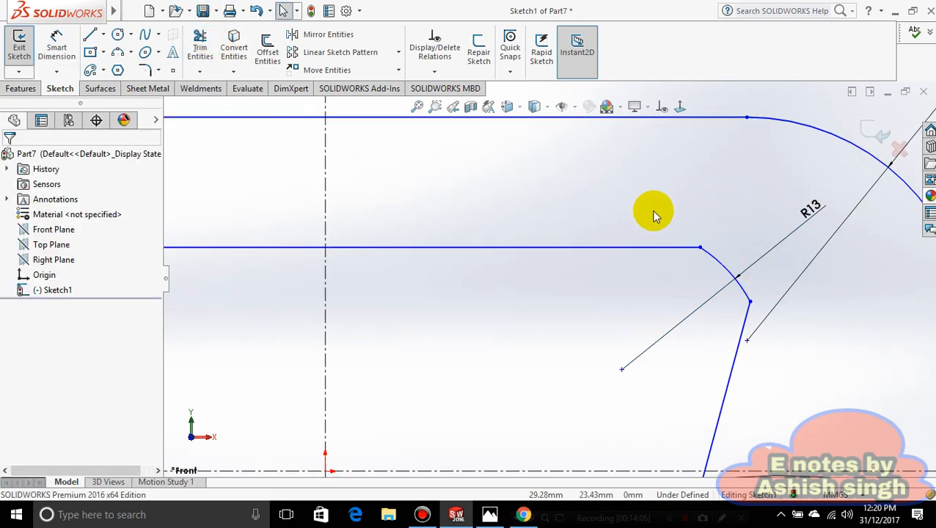
Step: Make the inner outline's upper-right arc tangent to both the top horizontal line and the slanted line
click(709, 260)
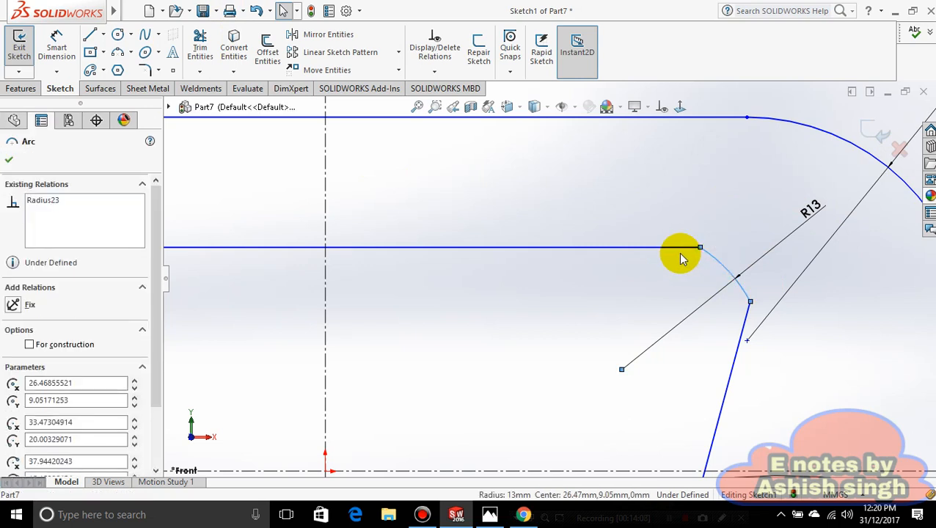
ctrl+click(680, 250)
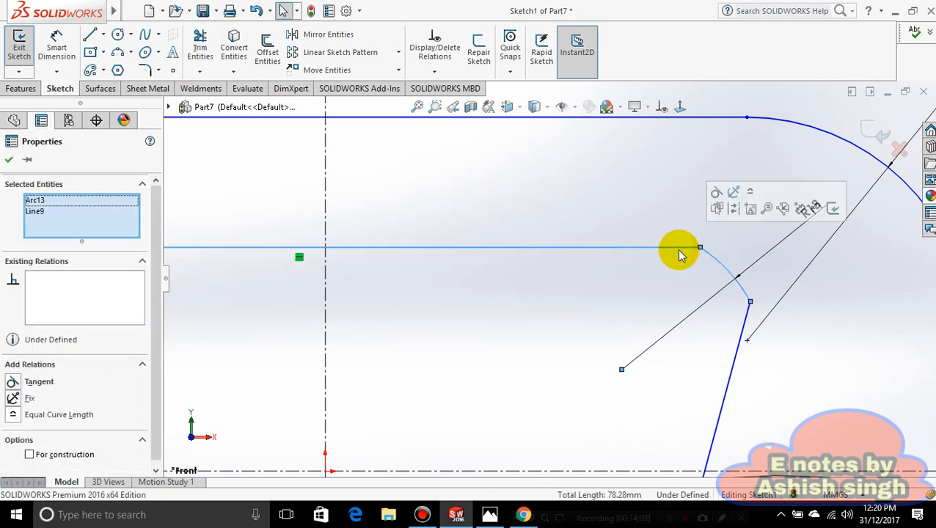
click(717, 194)
click(747, 282)
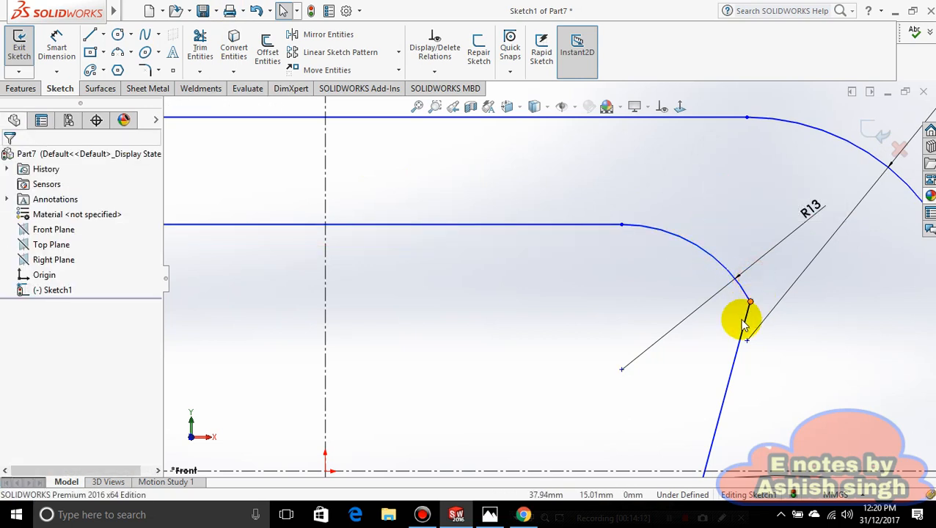
drag(743, 293, 748, 323)
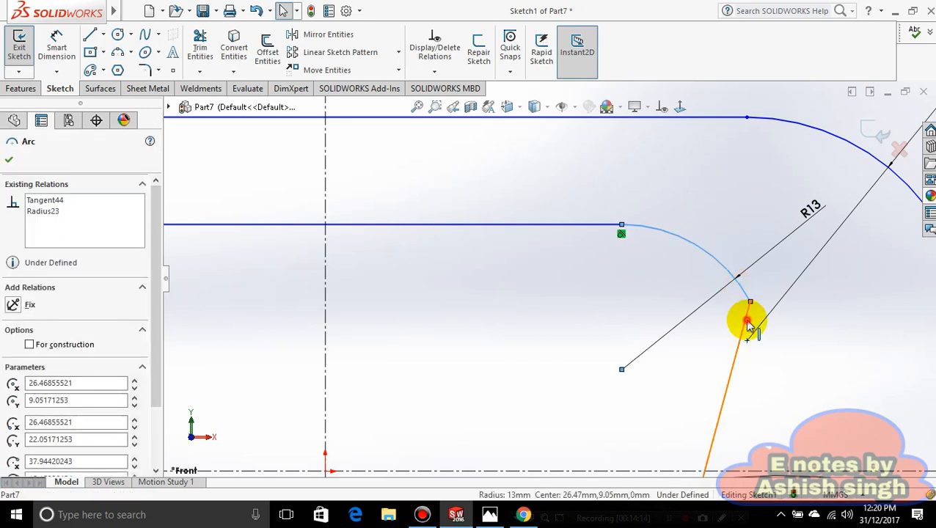
ctrl+click(747, 323)
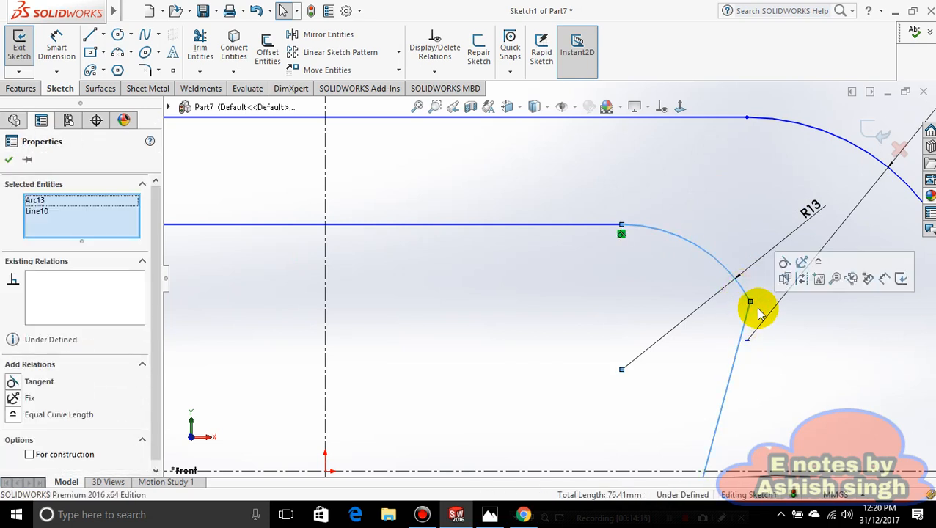
click(784, 266)
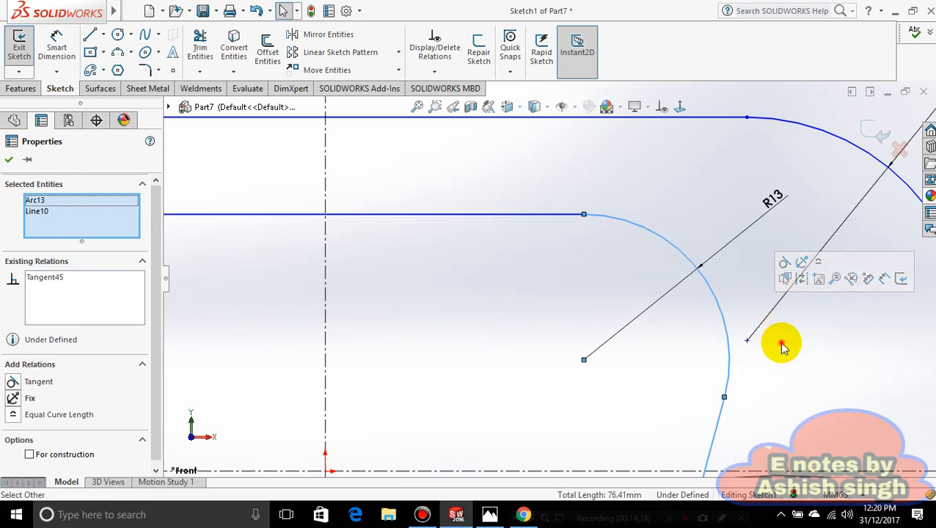
click(746, 370)
Step: Sketch a three-point arc of about 17.9 mm radius across the inner outline's lower-right corner, between the bottom and slanted lines
scroll(608, 372, up, 5)
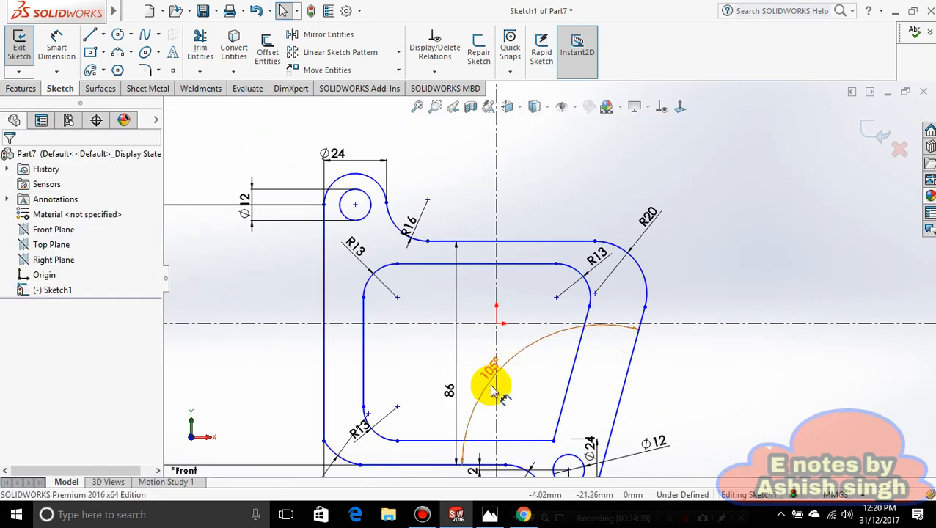
scroll(513, 433, down, 2)
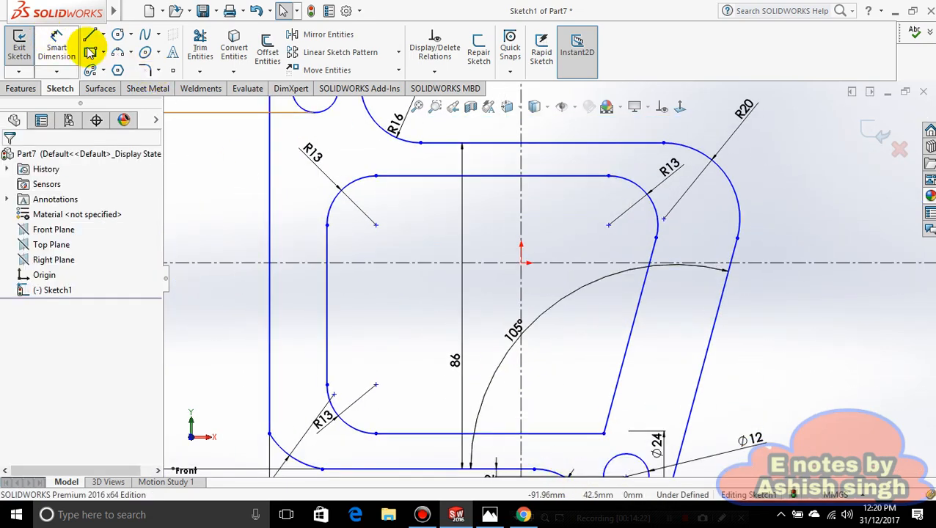
click(117, 52)
scroll(661, 428, down, 3)
scroll(664, 429, up, 2)
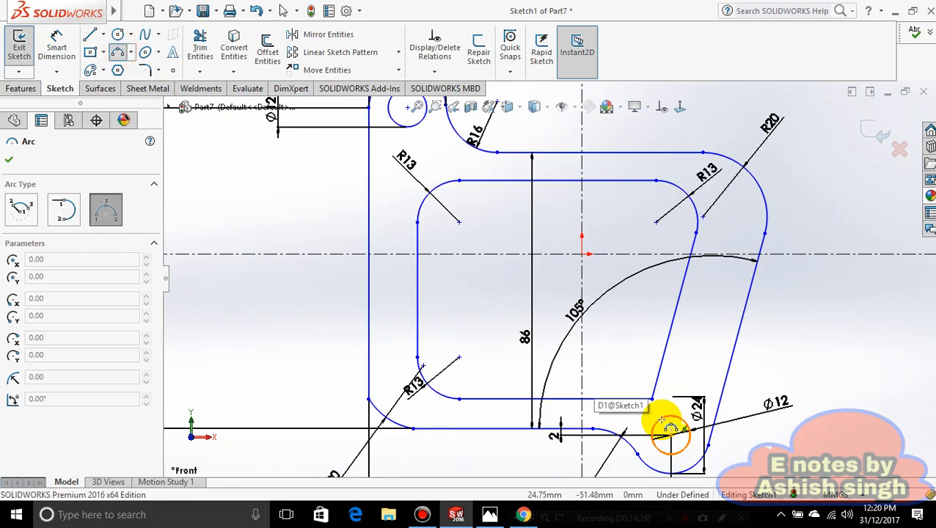
scroll(664, 426, down, 4)
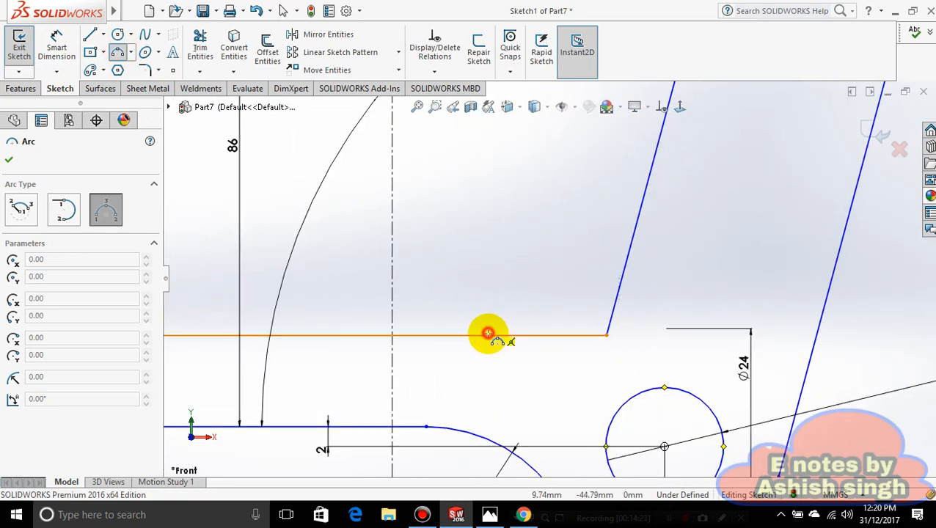
click(488, 335)
click(627, 248)
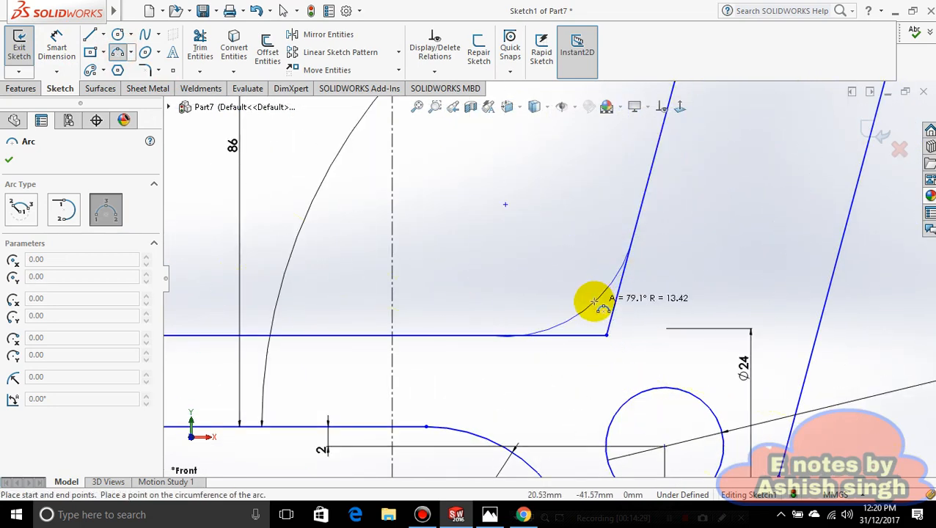
click(585, 301)
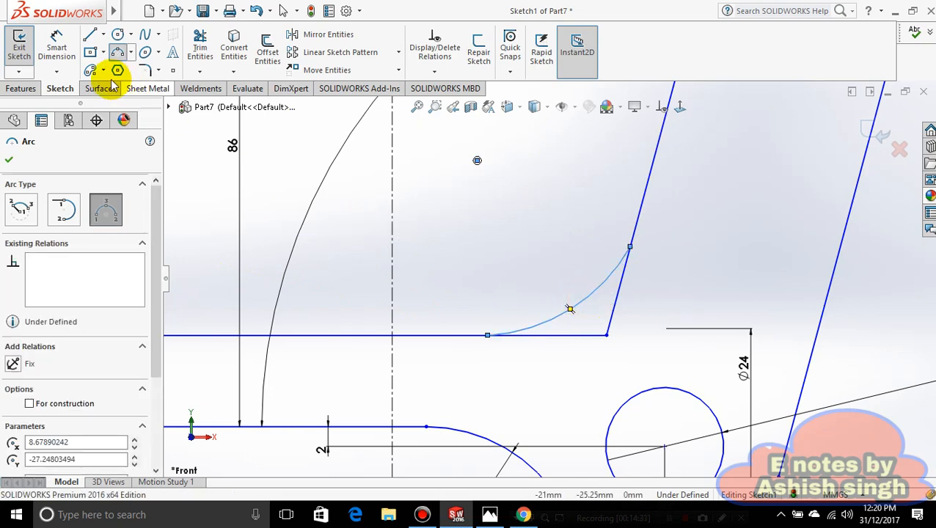
Step: Check the sketch-3 reference drawing and dimension the arc at the inner outline's lower-right corner with a 26 mm radius
click(70, 56)
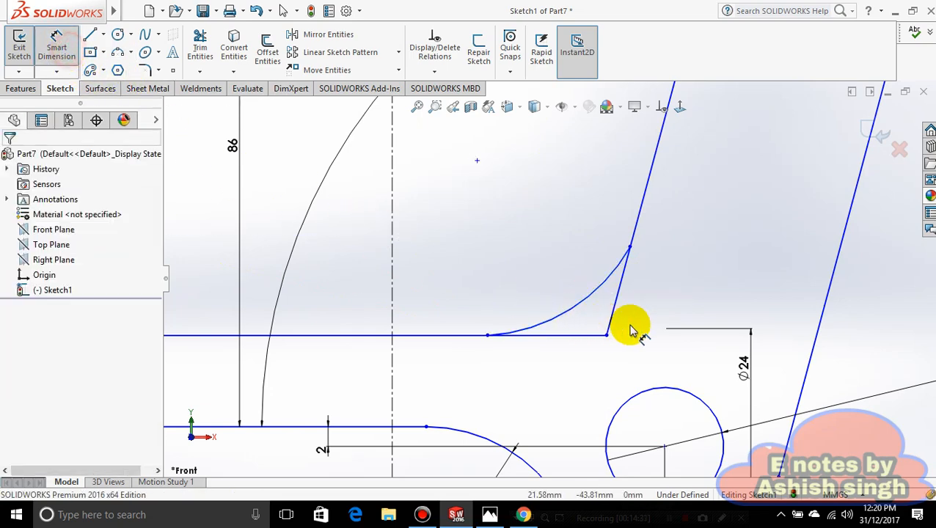
click(484, 514)
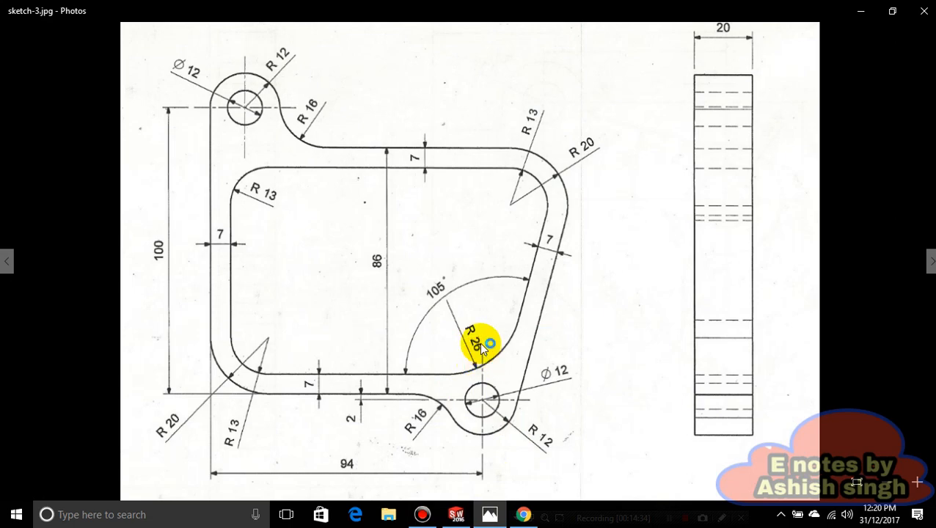
click(485, 511)
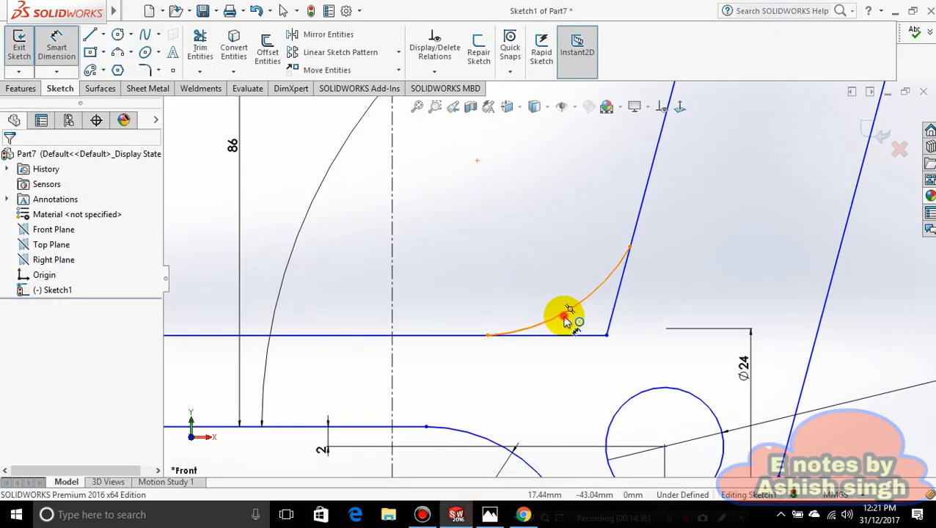
click(565, 317)
click(680, 370)
text(26)
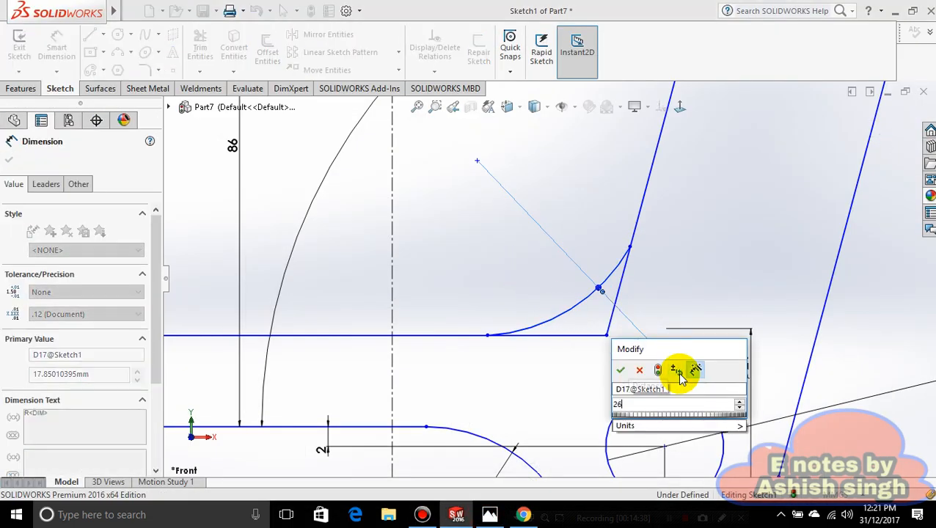
key(Return)
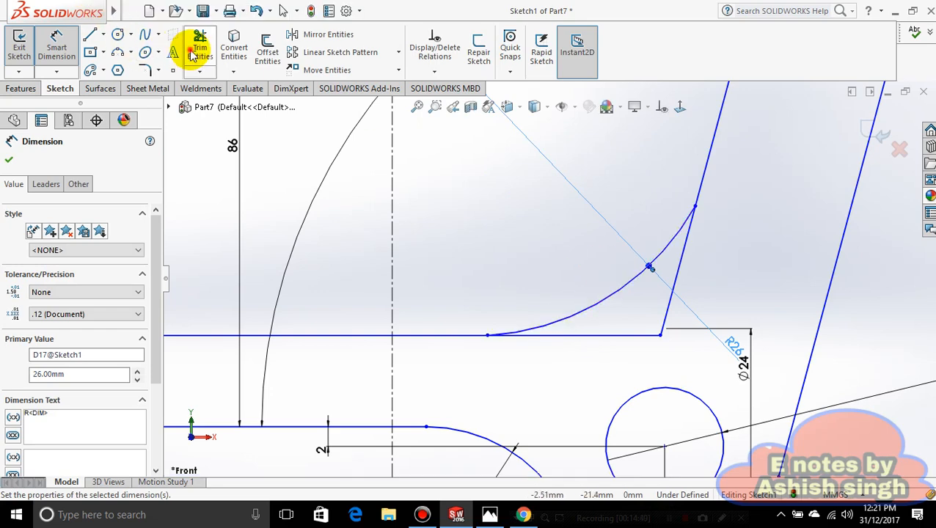
Step: Trim away the sharp corner segments outside the arc at the inner outline's lower-right corner
click(195, 51)
drag(708, 283, 642, 329)
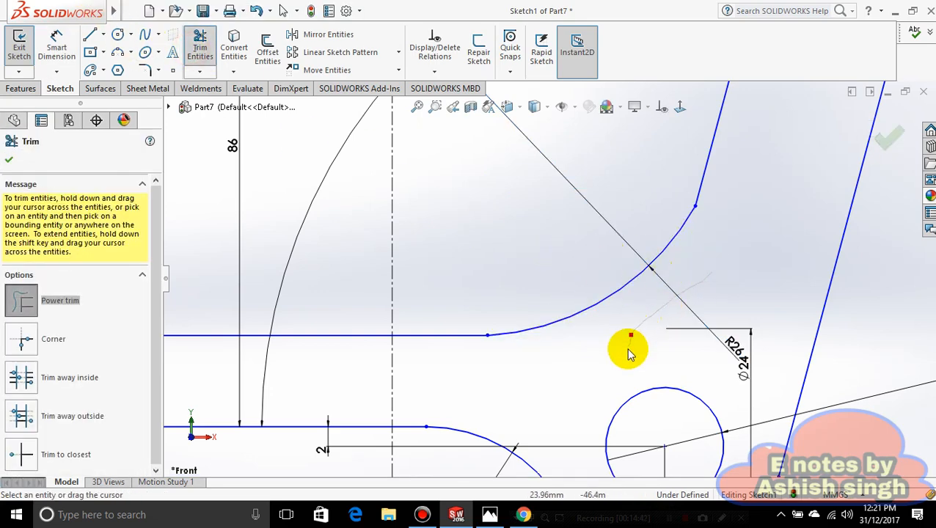
key(Escape)
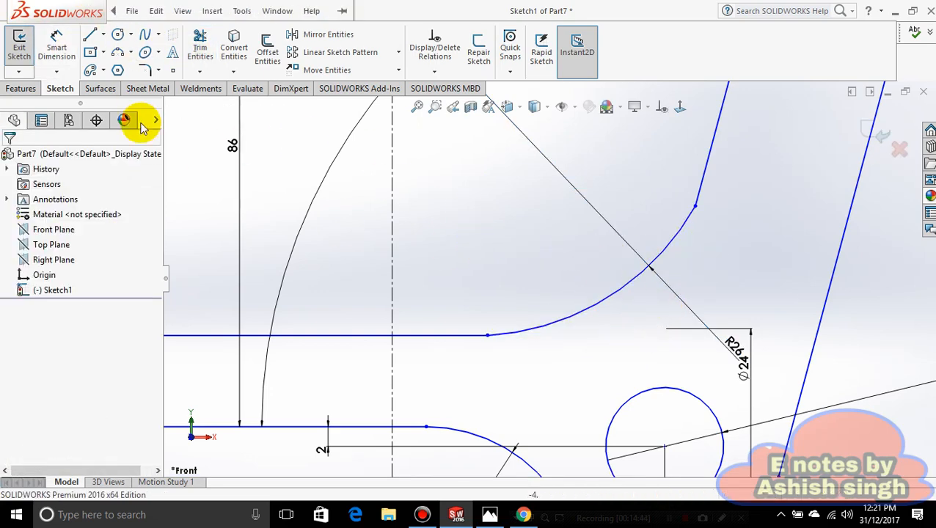
Step: Make the inner outline's lower-right arc tangent to both the slanted line and the bottom horizontal line
click(701, 190)
ctrl+click(686, 220)
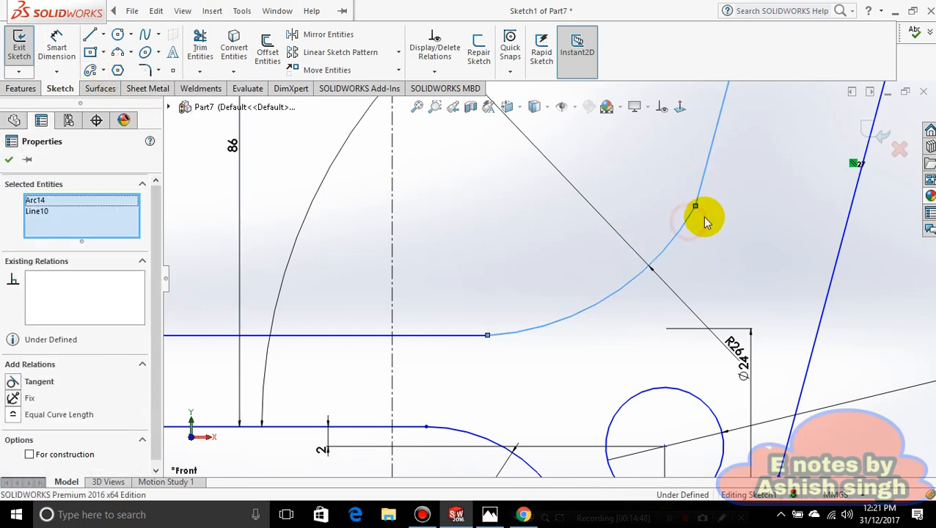
click(724, 166)
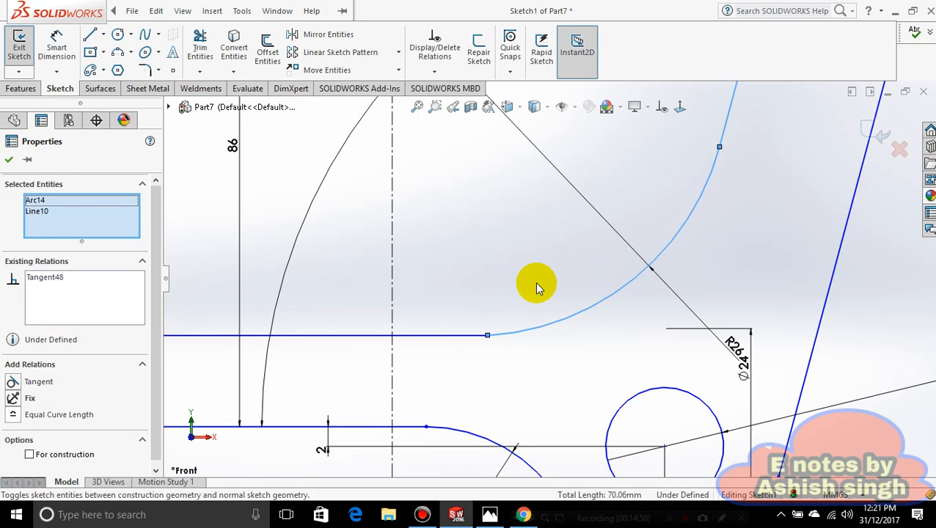
click(480, 322)
click(477, 337)
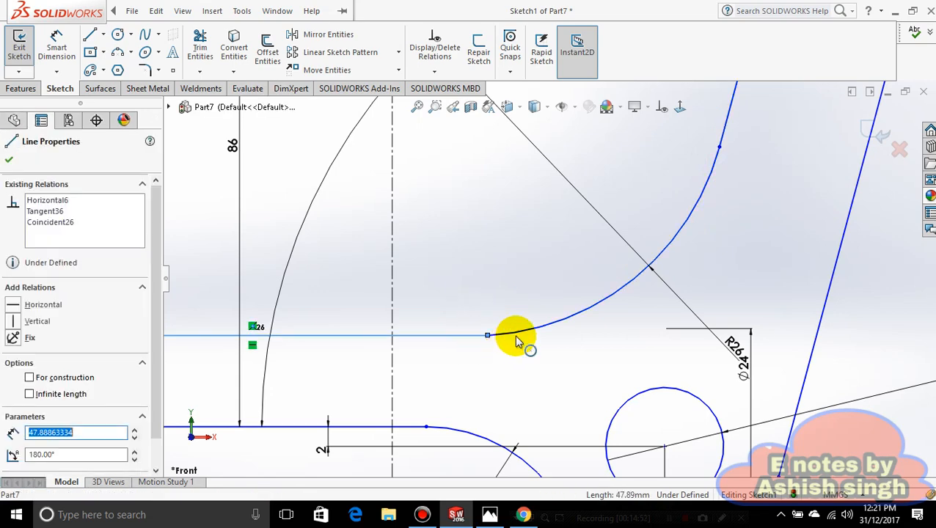
ctrl+click(514, 333)
click(546, 275)
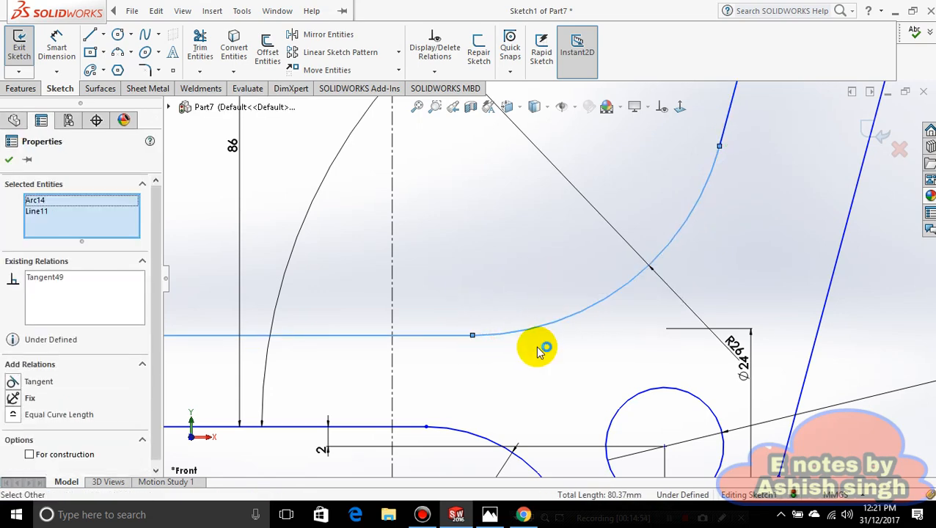
scroll(537, 347, up, 5)
scroll(470, 287, up, 3)
scroll(463, 264, down, 4)
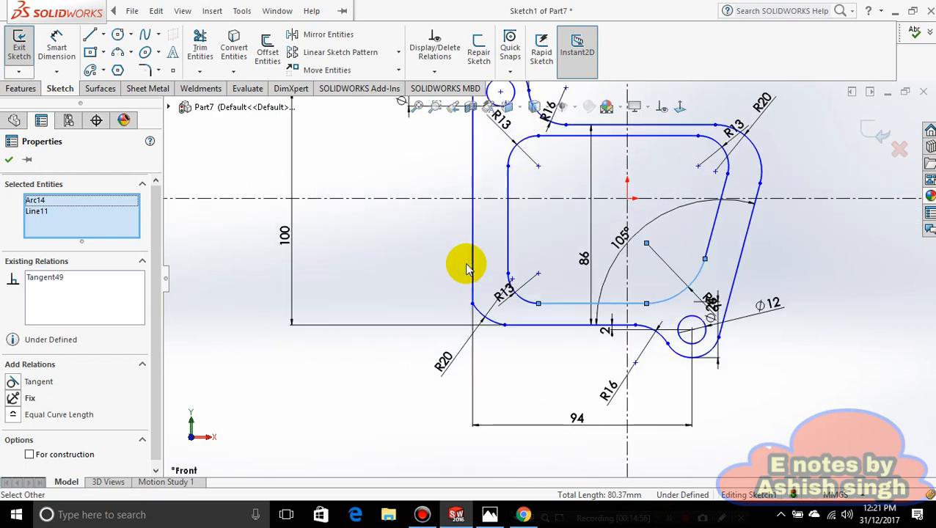
scroll(543, 231, up, 3)
scroll(640, 355, down, 5)
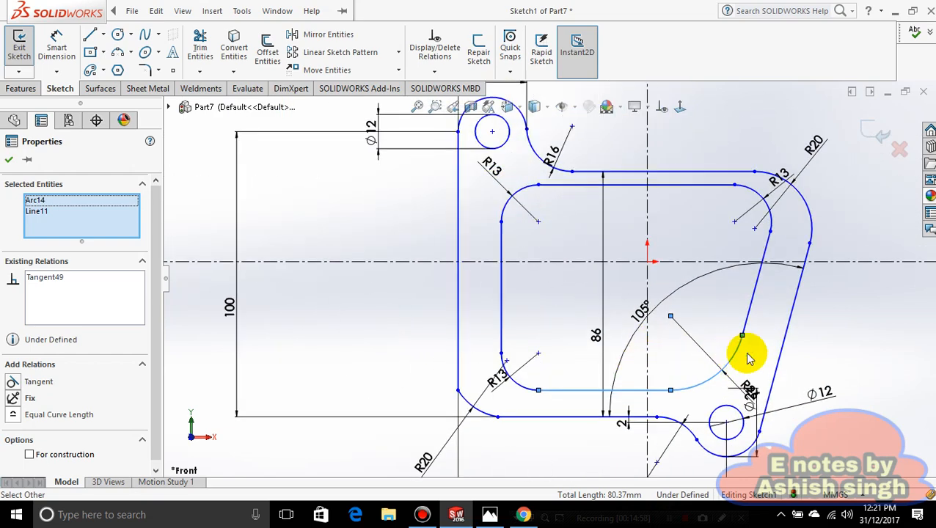
click(844, 348)
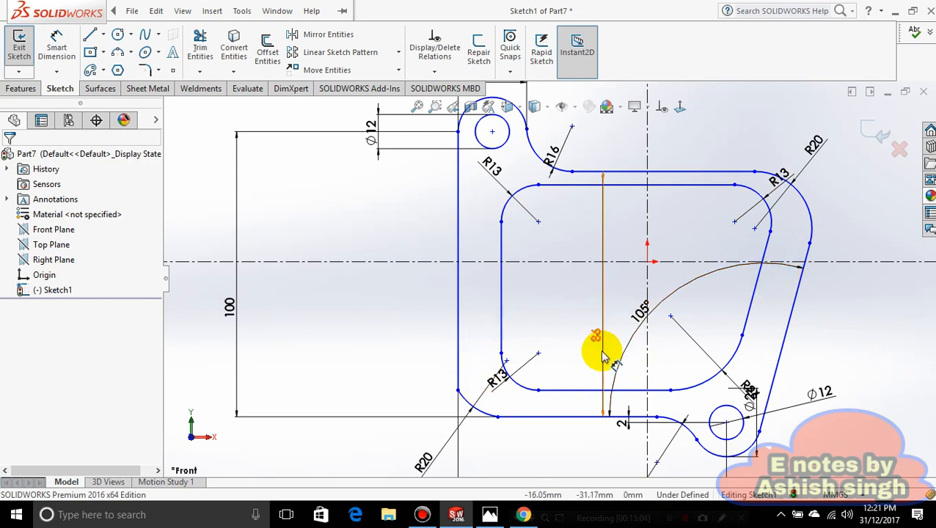
Step: Dimension the vertical distance from the upper-left hole's centre to the origin, keeping its current value
scroll(430, 192, up, 1)
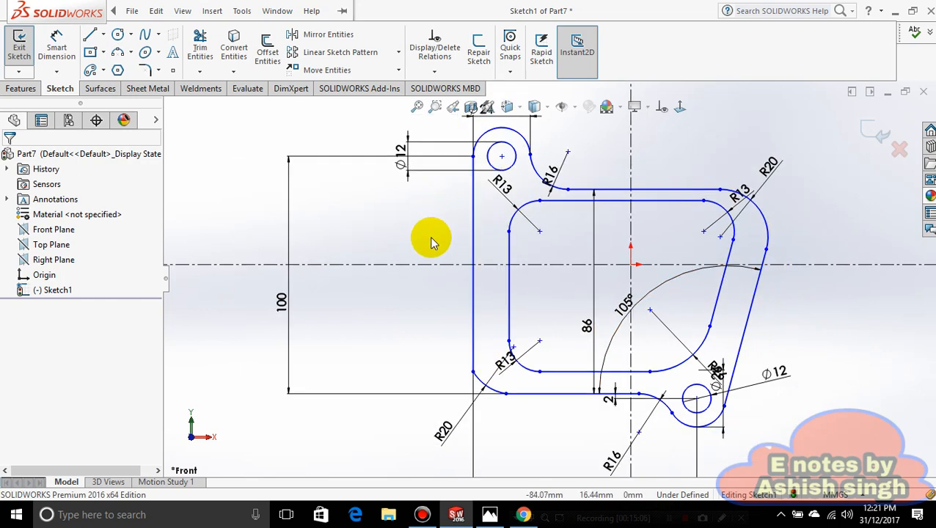
click(65, 53)
click(502, 157)
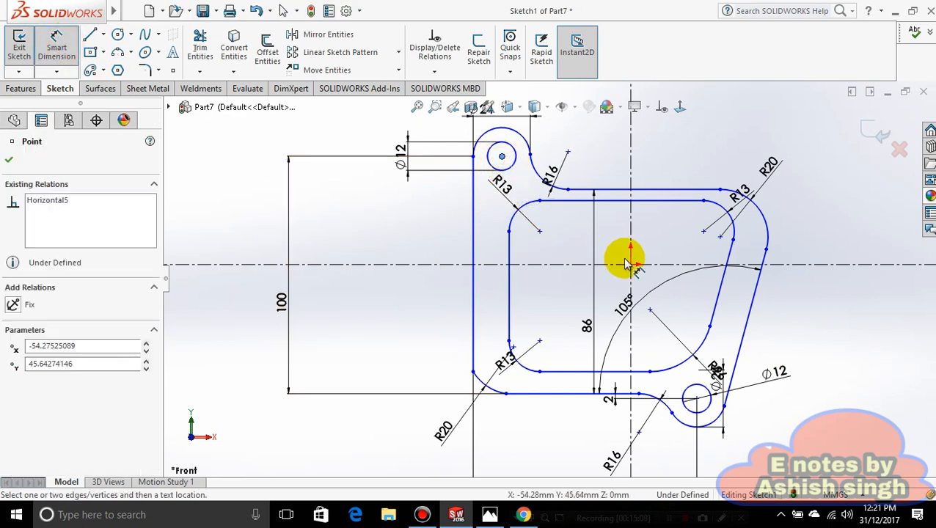
click(630, 264)
click(389, 232)
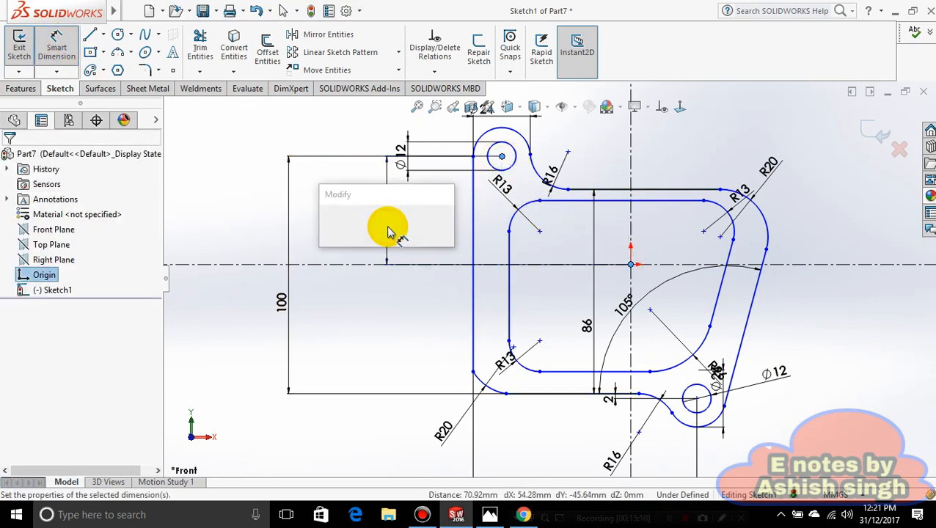
click(331, 221)
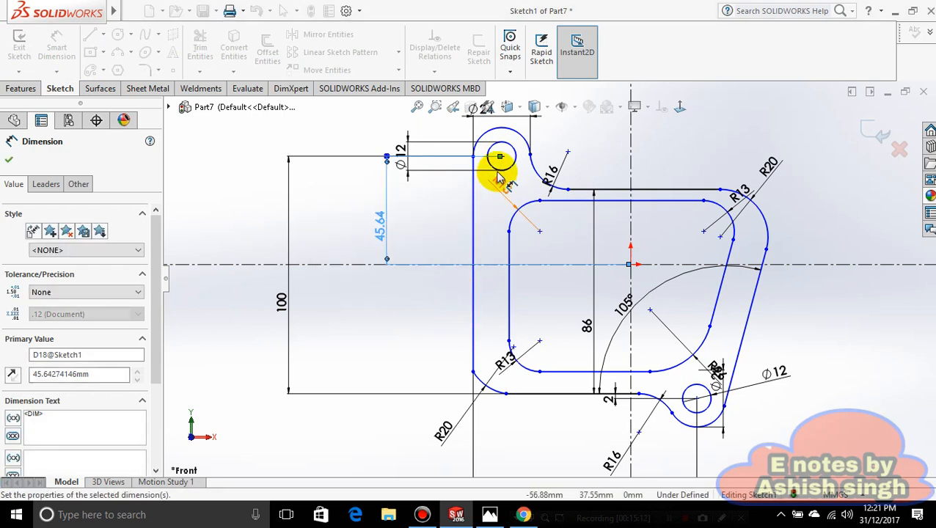
drag(500, 159, 483, 184)
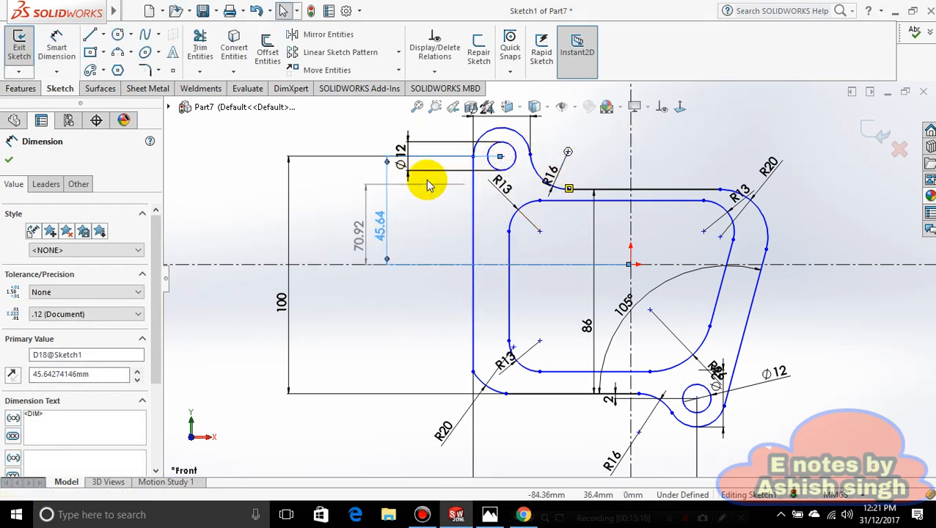
key(Escape)
Step: Dimension the horizontal distance from the upper-left hole's centre to the vertical centreline, keeping its current value
click(501, 159)
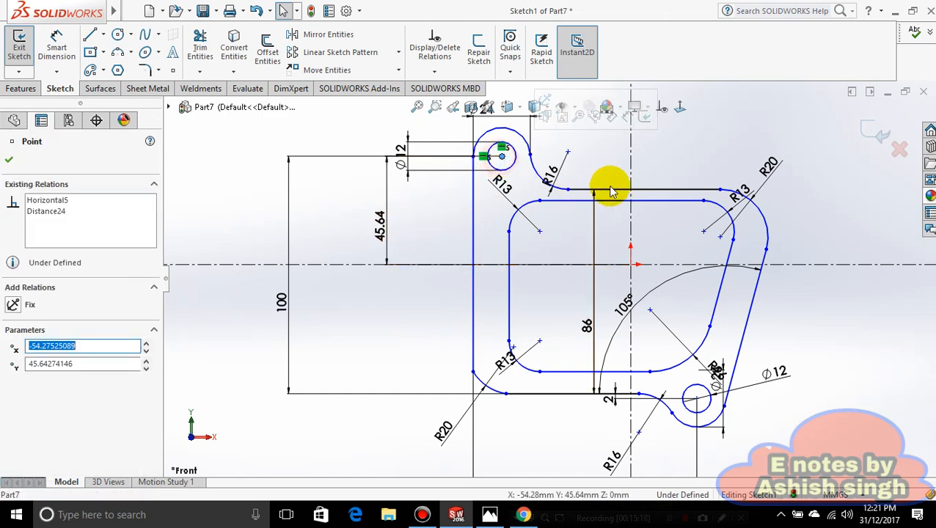
click(62, 46)
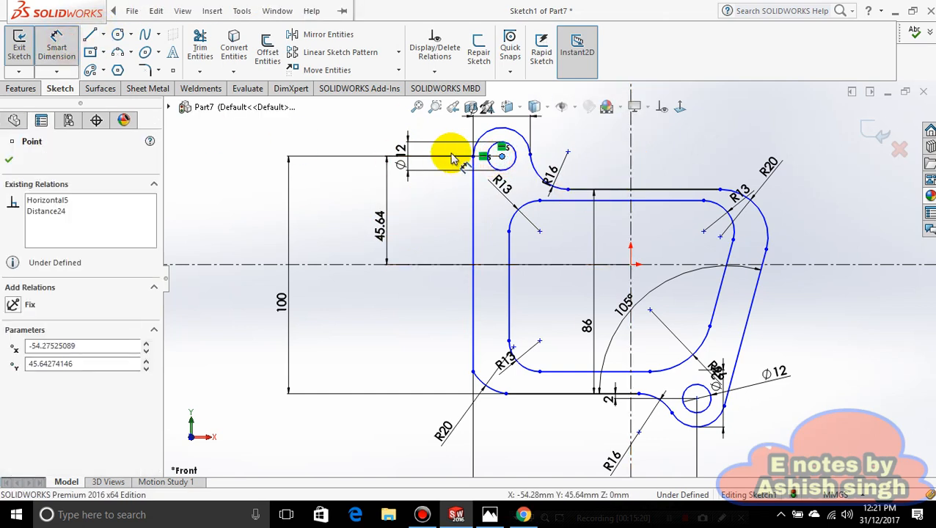
click(631, 163)
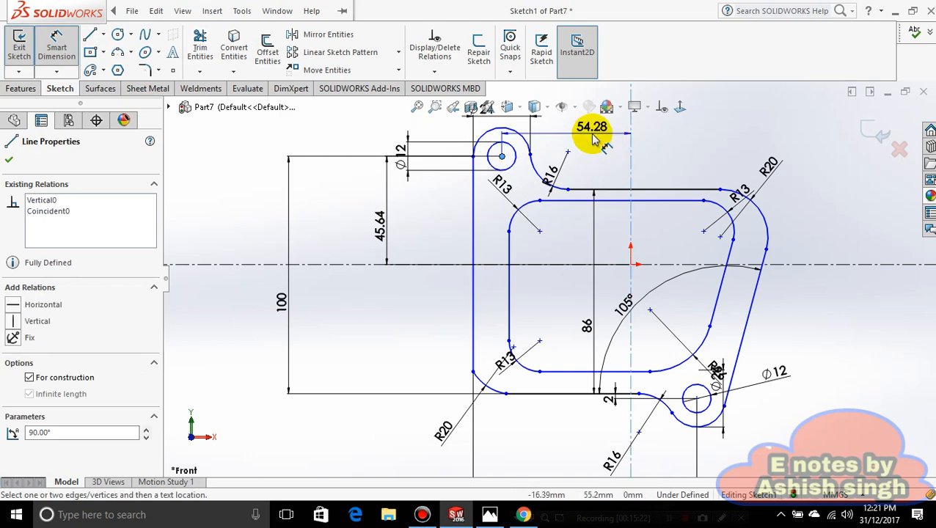
click(580, 136)
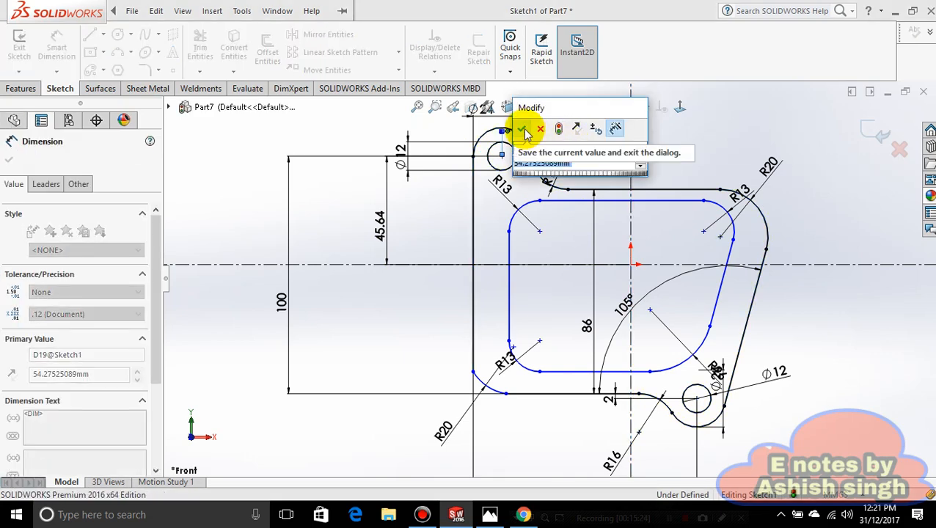
click(511, 130)
click(832, 309)
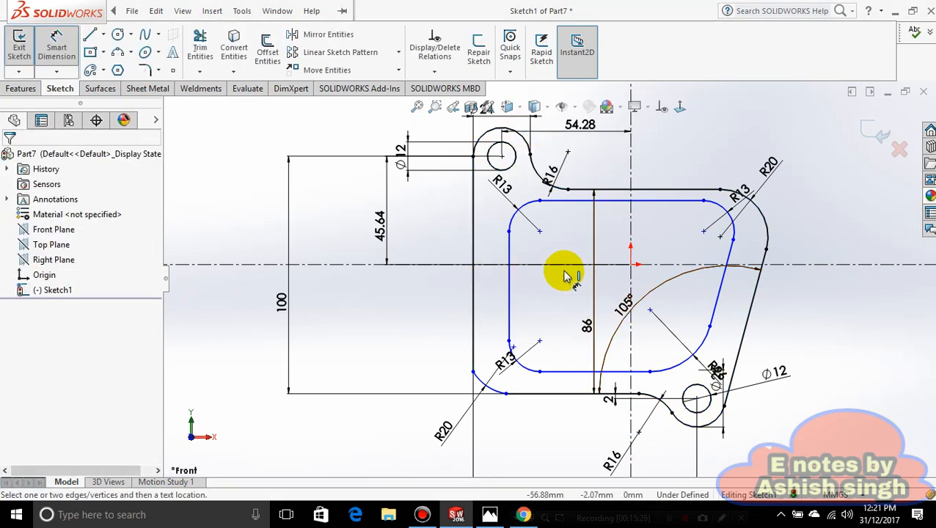
Step: Dimension the horizontal distance from the origin to the inner outline's left vertical line, keeping its current value
click(631, 265)
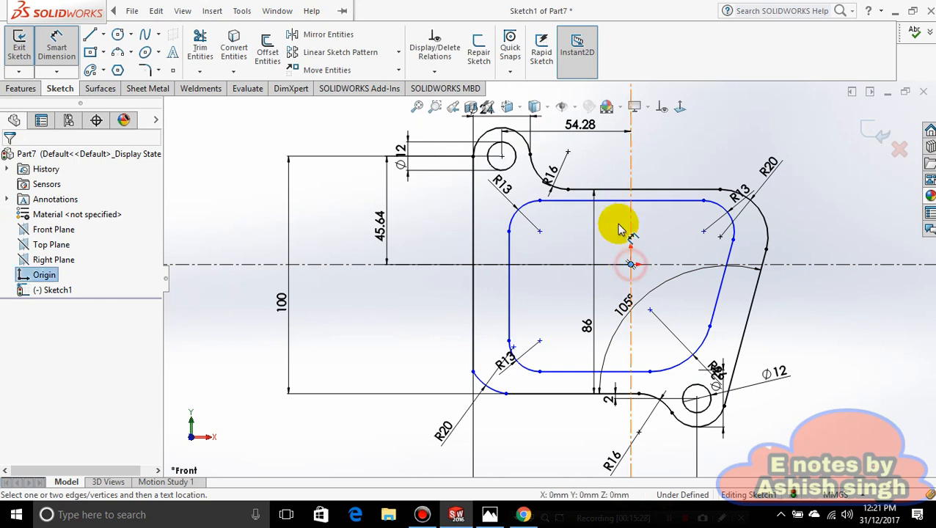
click(510, 252)
click(556, 289)
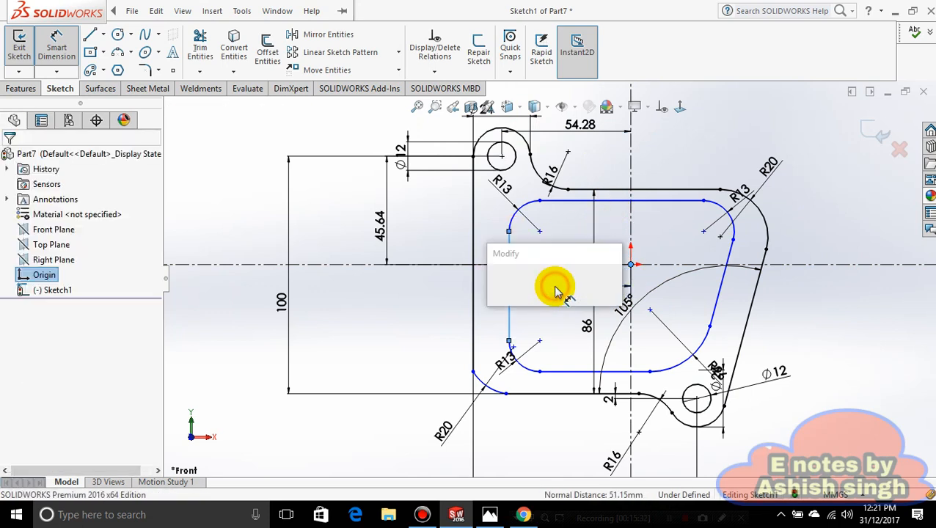
key(Return)
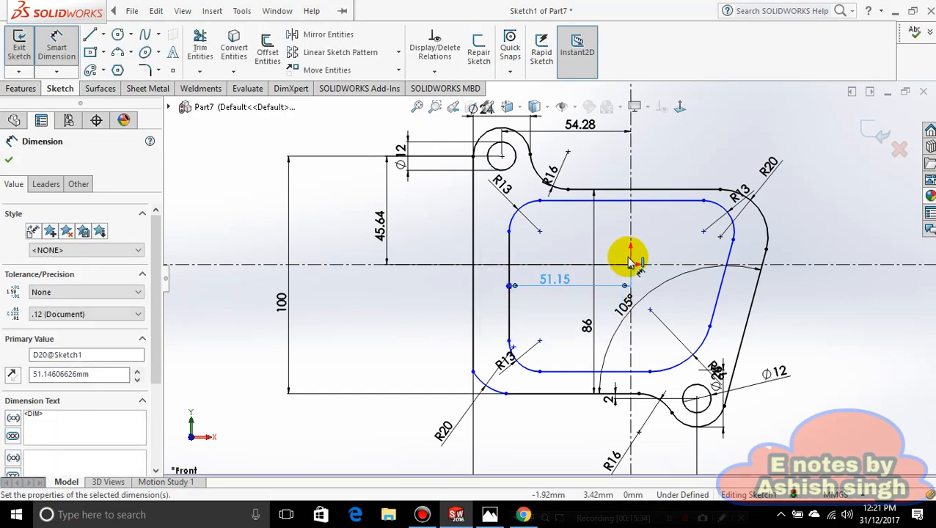
Step: Try to dimension the vertical distance from the origin to the inner outline's bottom horizontal line
mouse_move(630, 265)
mouse_down()
mouse_move(638, 203)
mouse_move(664, 217)
mouse_up()
key(Escape)
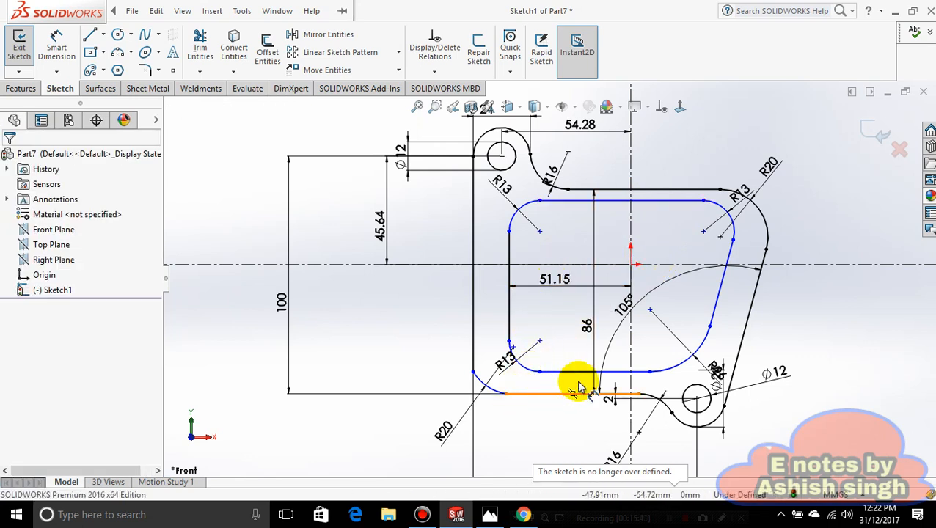
click(632, 269)
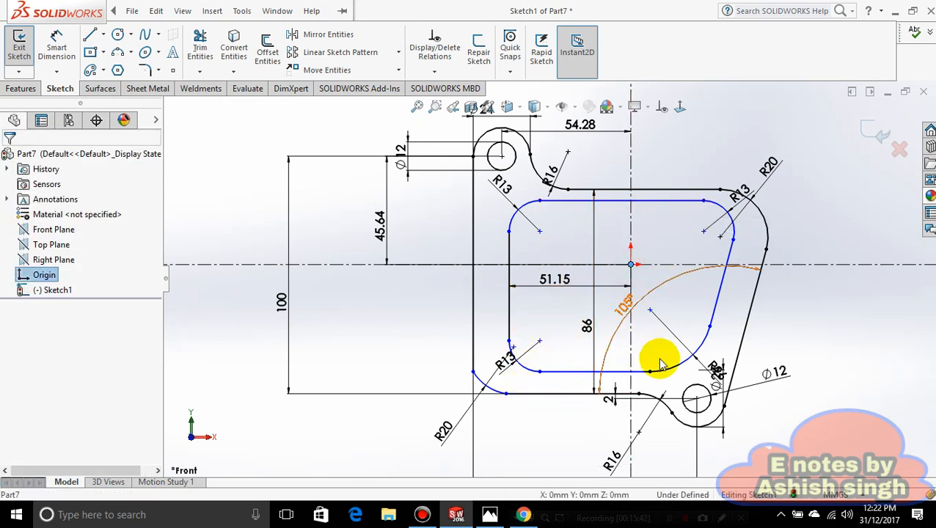
click(608, 372)
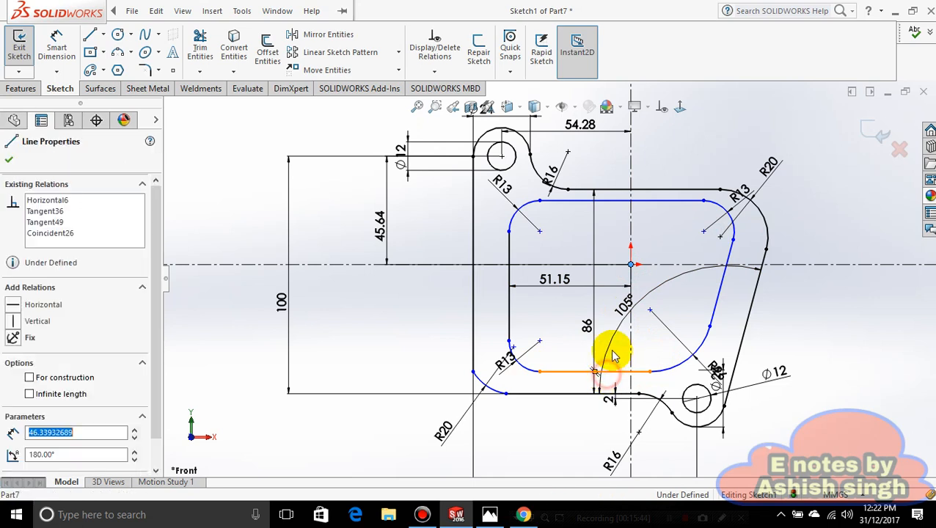
click(551, 323)
click(56, 45)
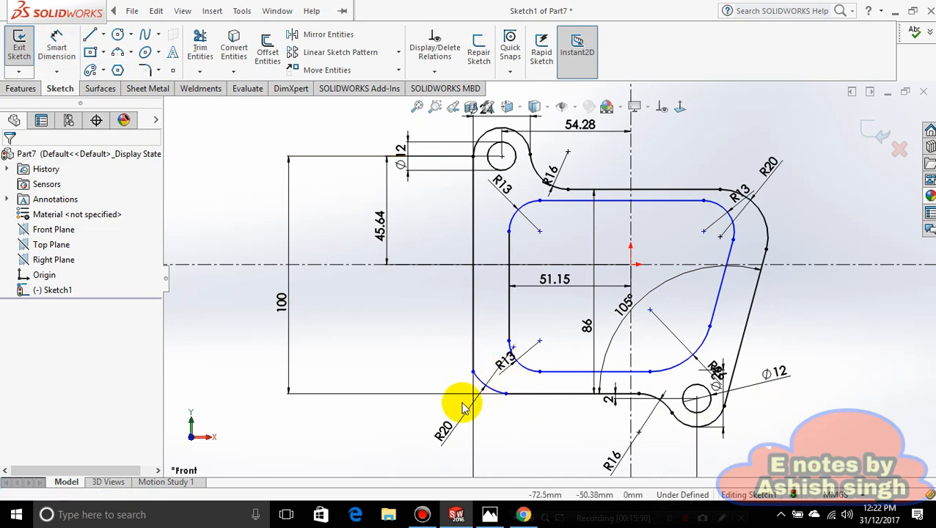
Step: Make the outer outline's lower-left R20 arc tangent to both the left vertical line and the bottom horizontal line
scroll(490, 378, down, 5)
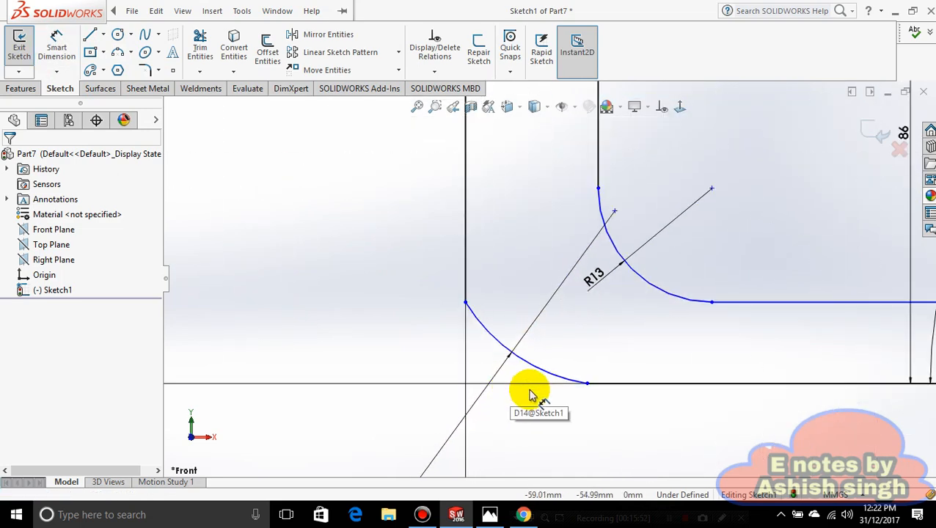
click(478, 317)
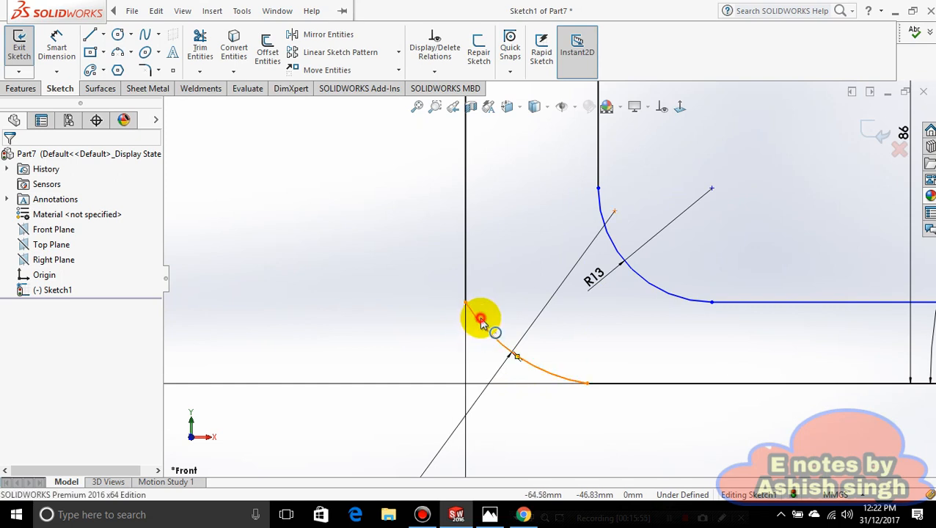
ctrl+click(467, 282)
click(503, 221)
click(529, 297)
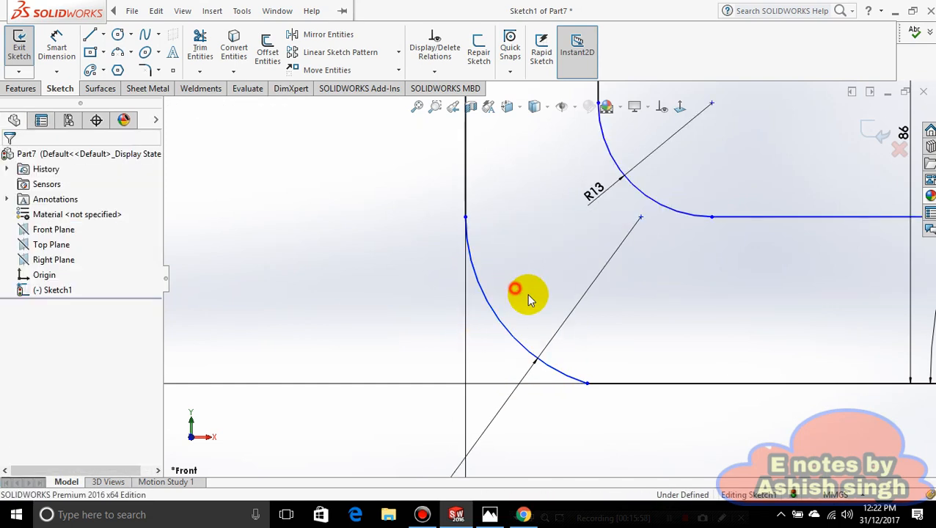
click(562, 375)
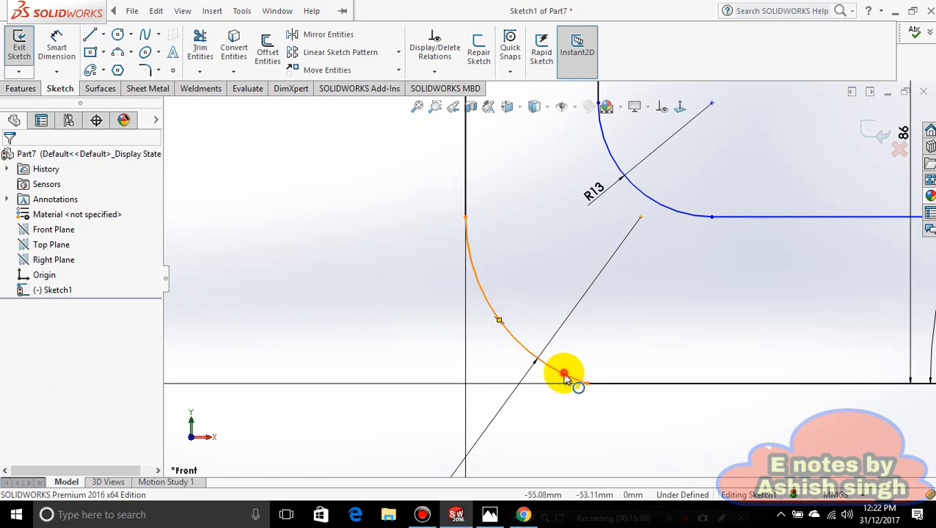
ctrl+click(601, 386)
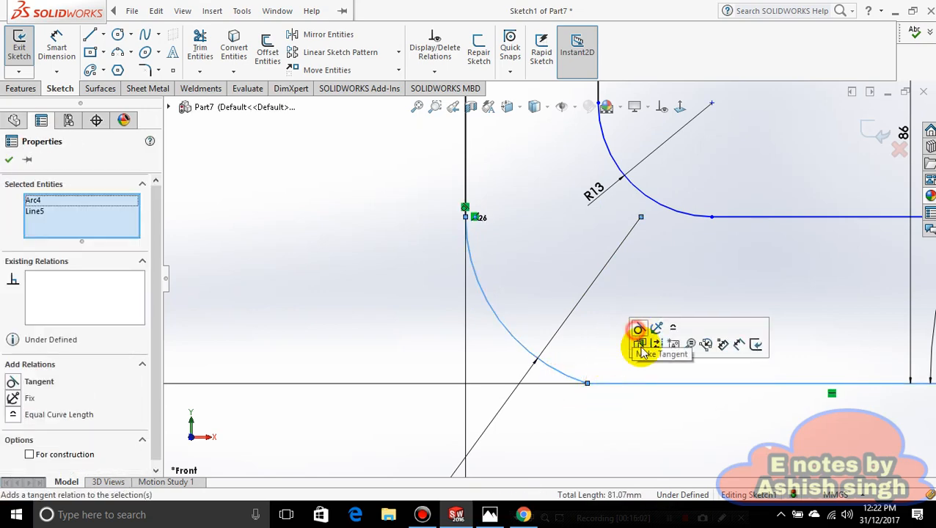
click(643, 347)
Step: Delete the horizontal dimension between the inner outline's left vertical line and the origin
scroll(653, 431, up, 10)
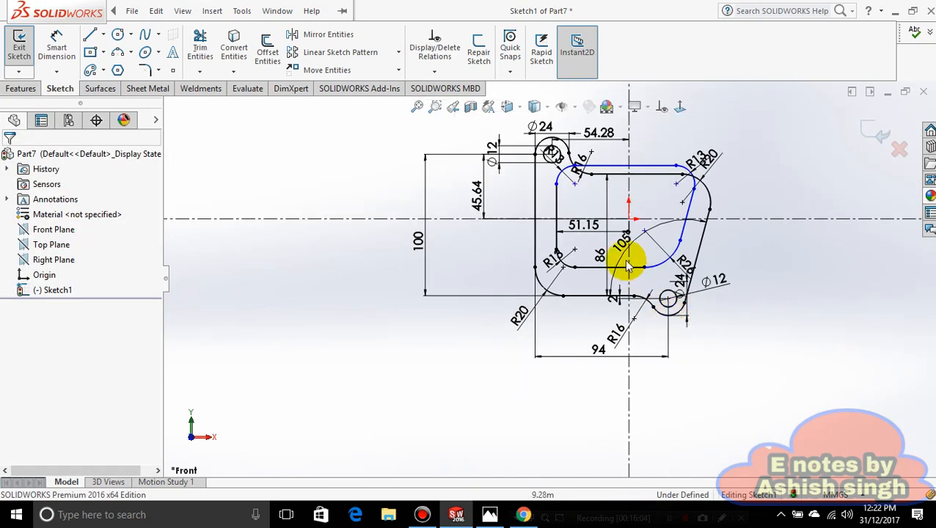
scroll(627, 268, down, 3)
scroll(601, 209, up, 5)
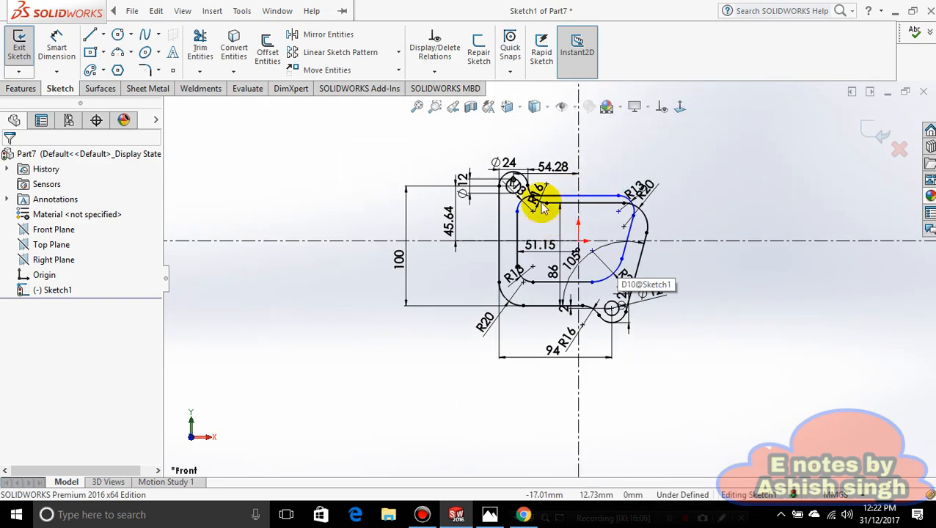
click(539, 245)
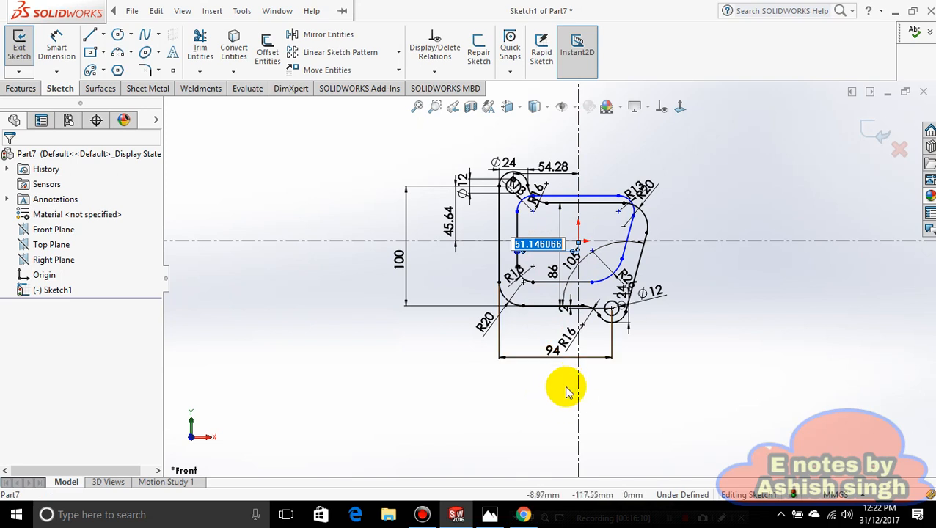
click(736, 167)
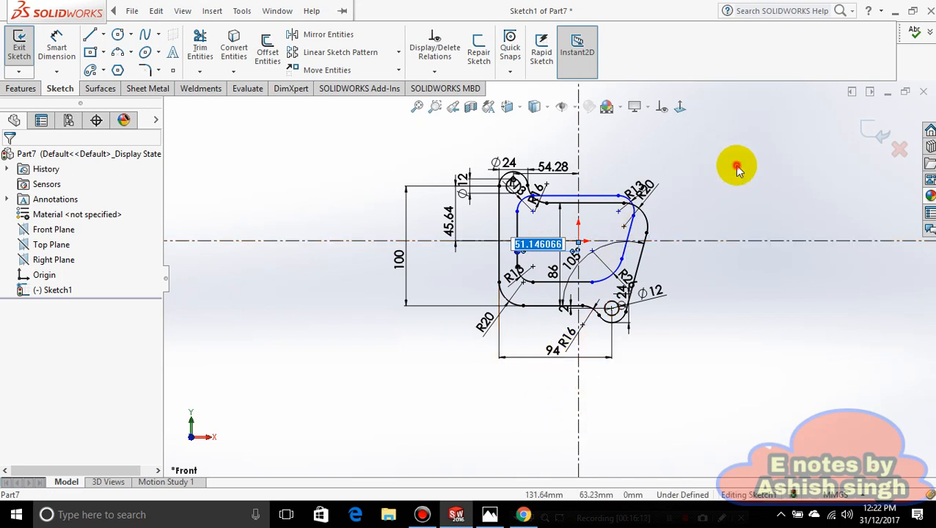
double_click(537, 257)
click(696, 203)
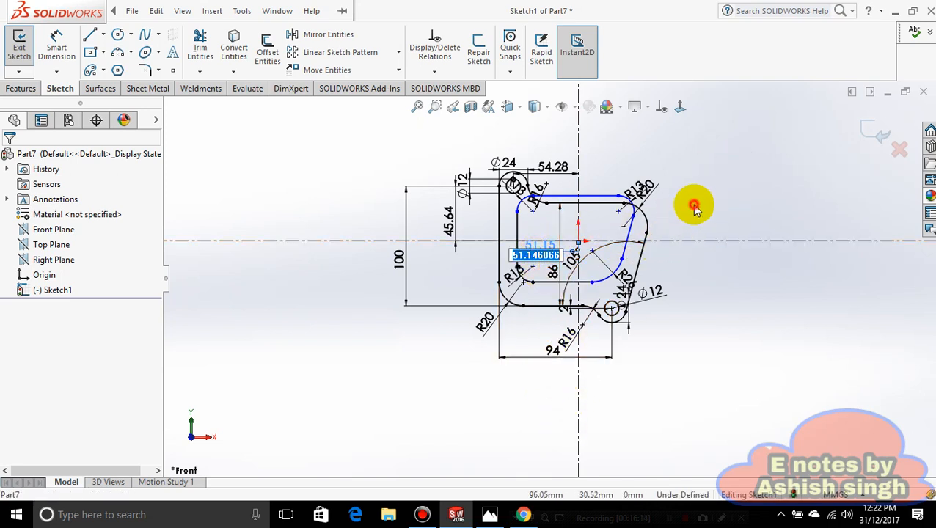
click(552, 259)
key(Delete)
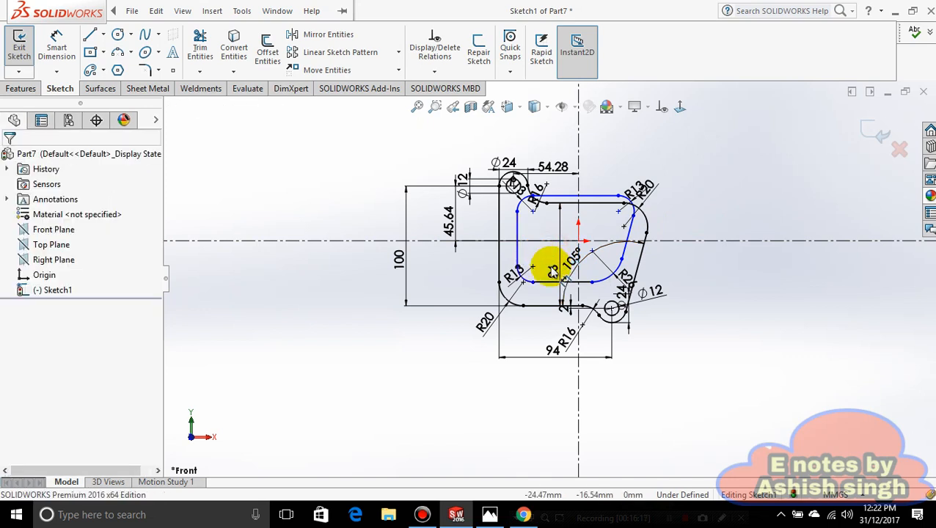
Step: Examine the inner outline's position in the sketch and compare its wall spacing with the sketch-3 reference drawing
scroll(562, 288, down, 2)
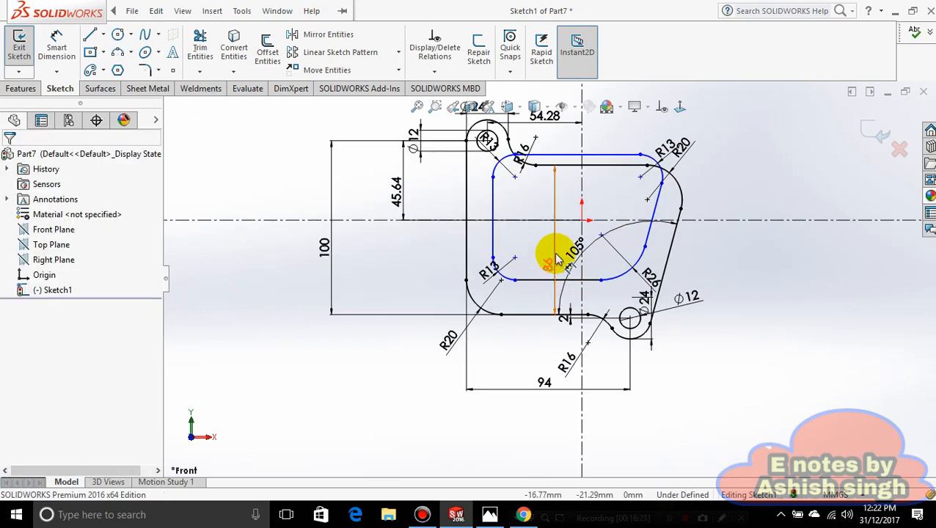
click(557, 258)
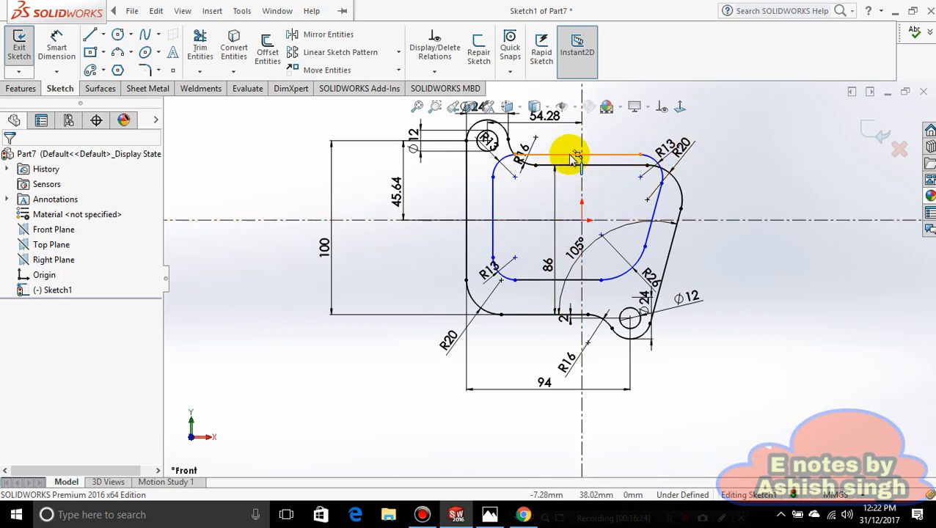
scroll(521, 272, up, 2)
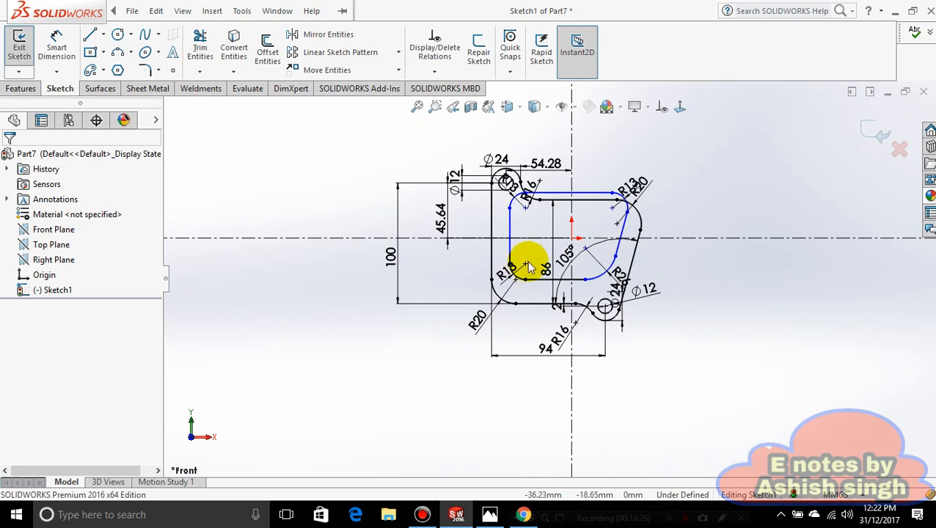
scroll(527, 266, down, 3)
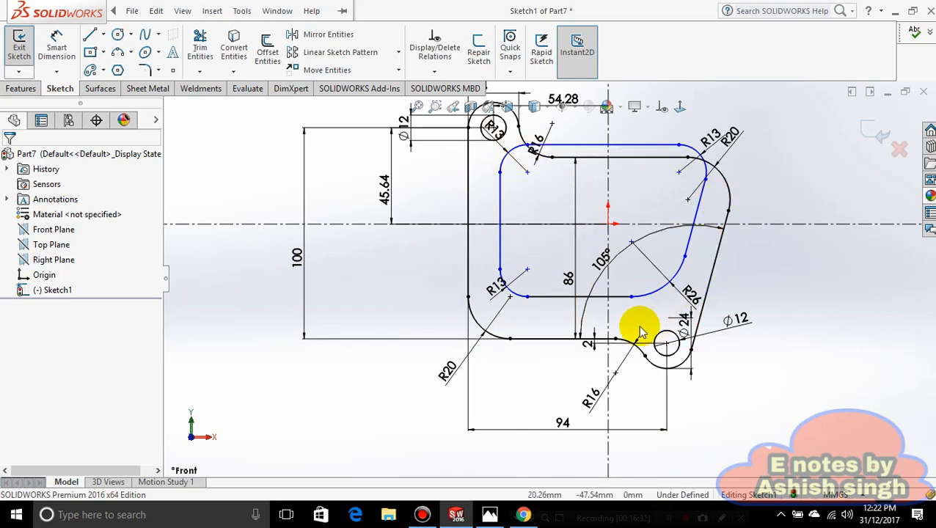
scroll(565, 251, up, 2)
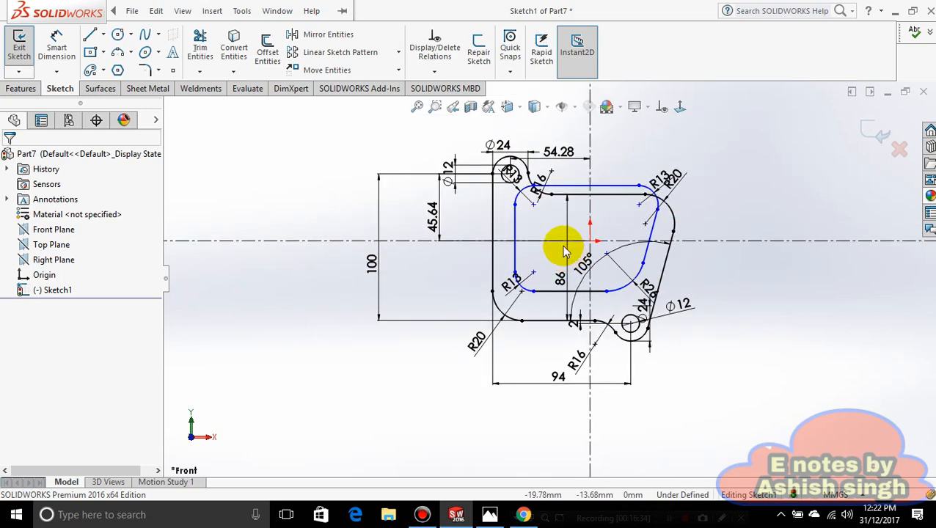
scroll(539, 209, down, 2)
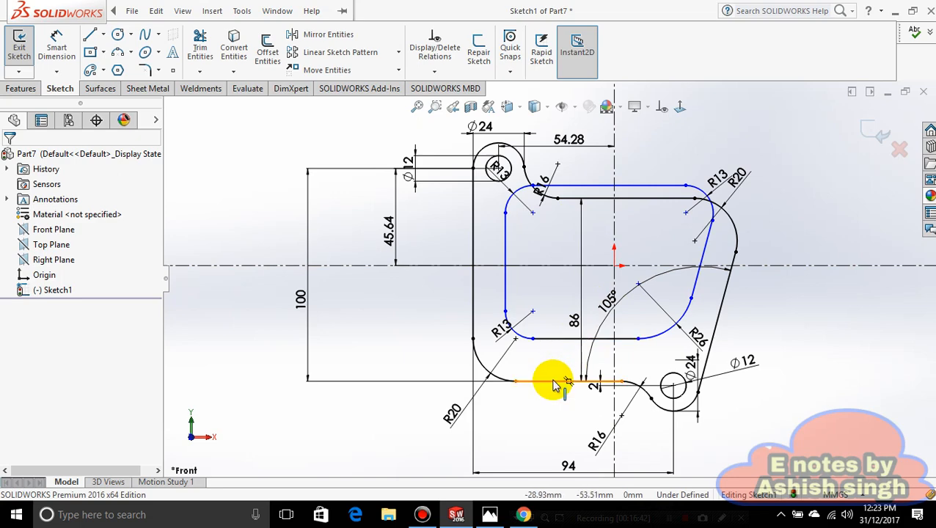
click(490, 514)
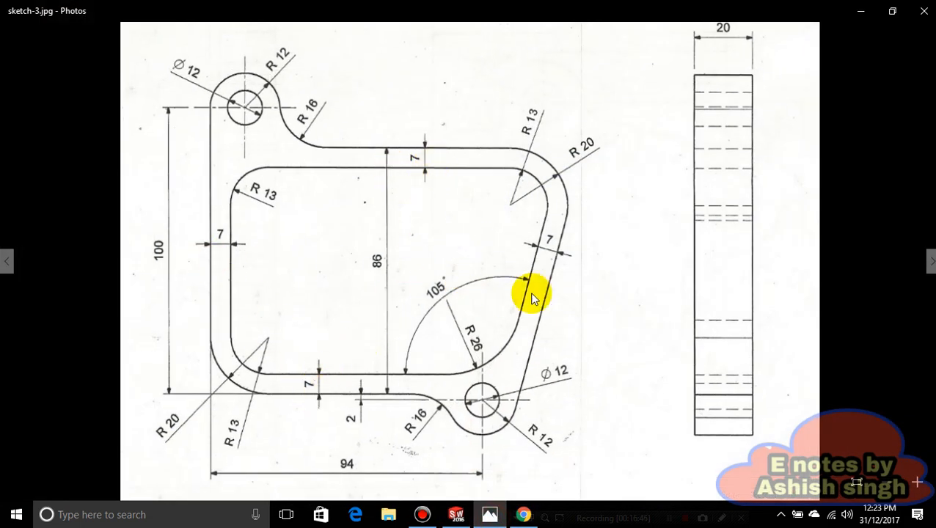
click(486, 516)
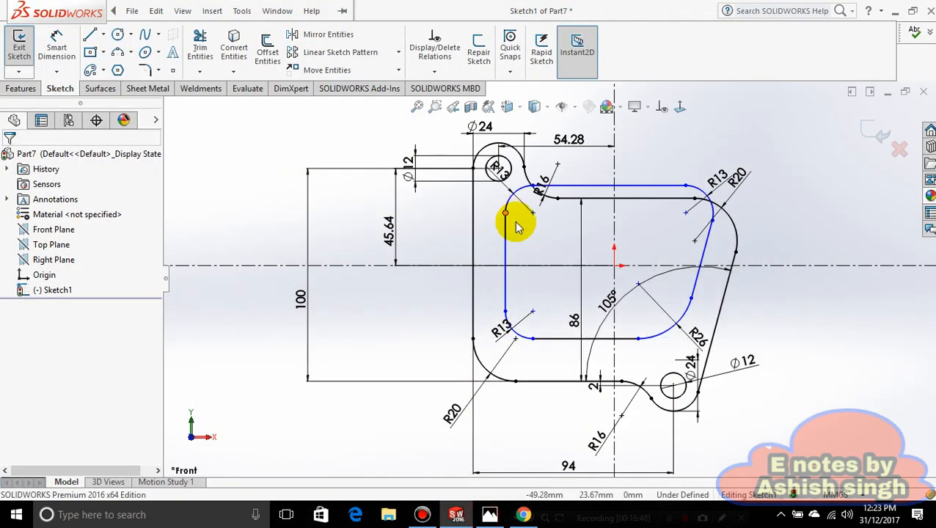
Step: Try to dimension the vertical gap between the inner and outer outlines' bottom horizontal lines
click(57, 47)
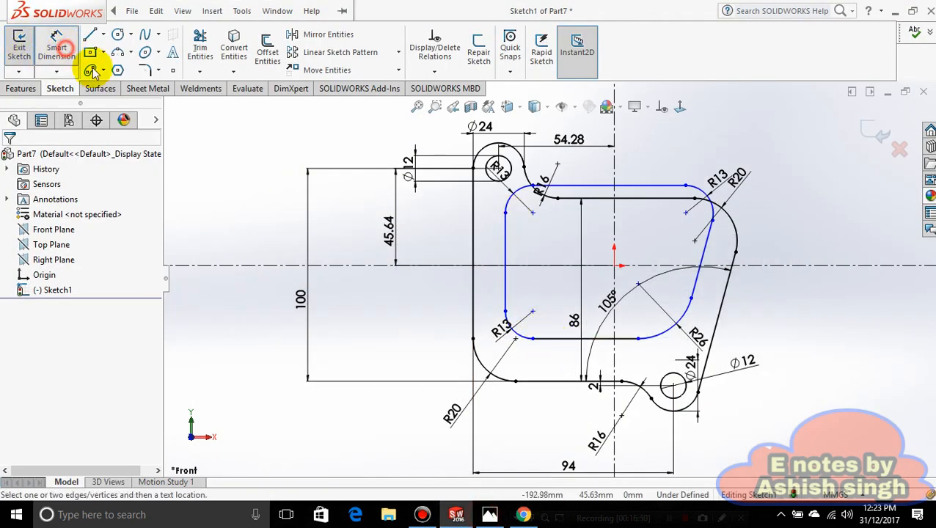
click(546, 339)
click(552, 381)
click(554, 360)
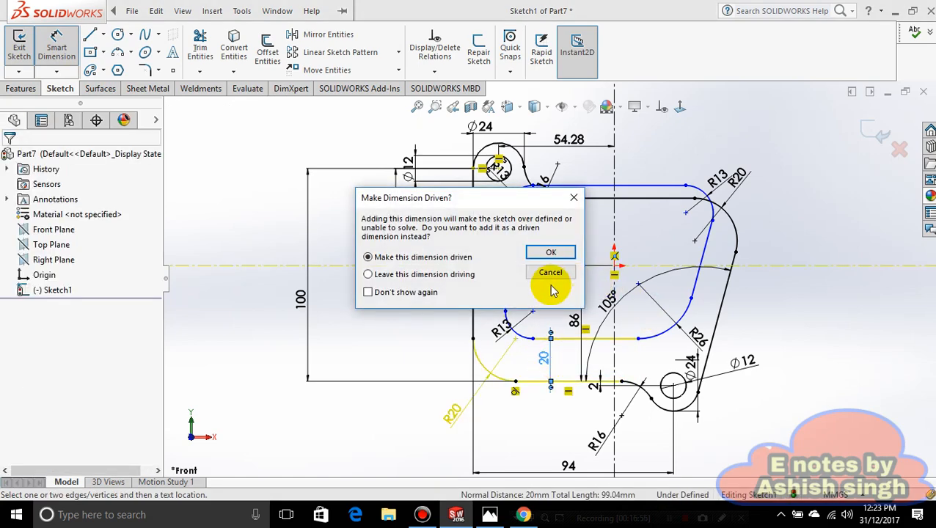
click(556, 279)
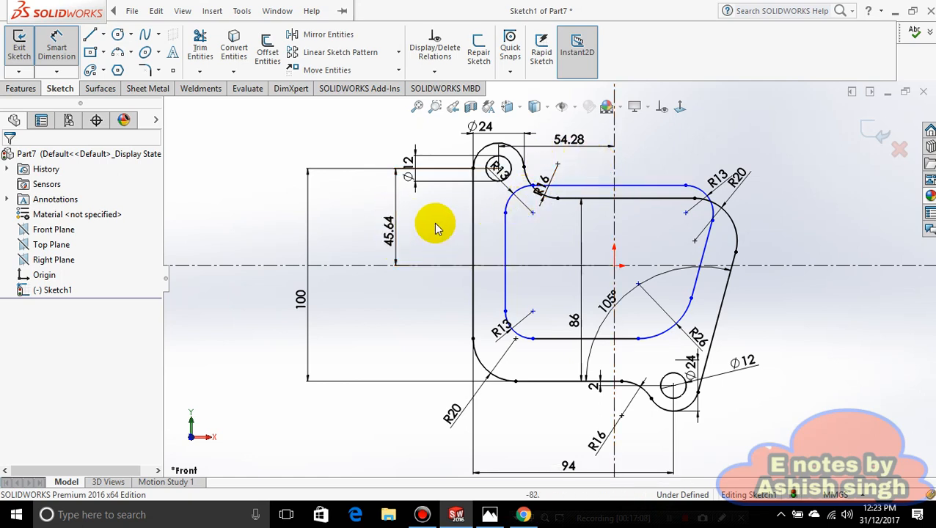
key(Escape)
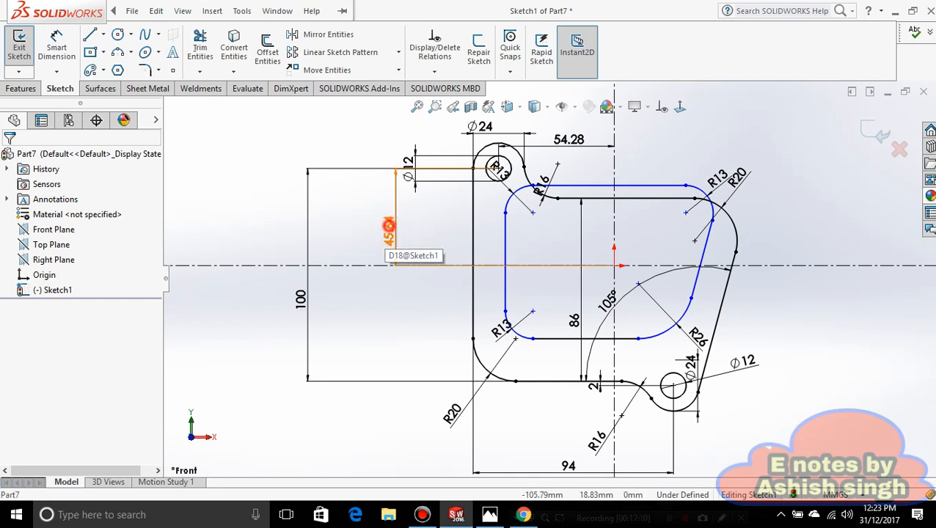
Step: Delete the vertical and horizontal dimensions that locate the upper-left hole's centre from the origin
double_click(389, 226)
drag(406, 228, 414, 228)
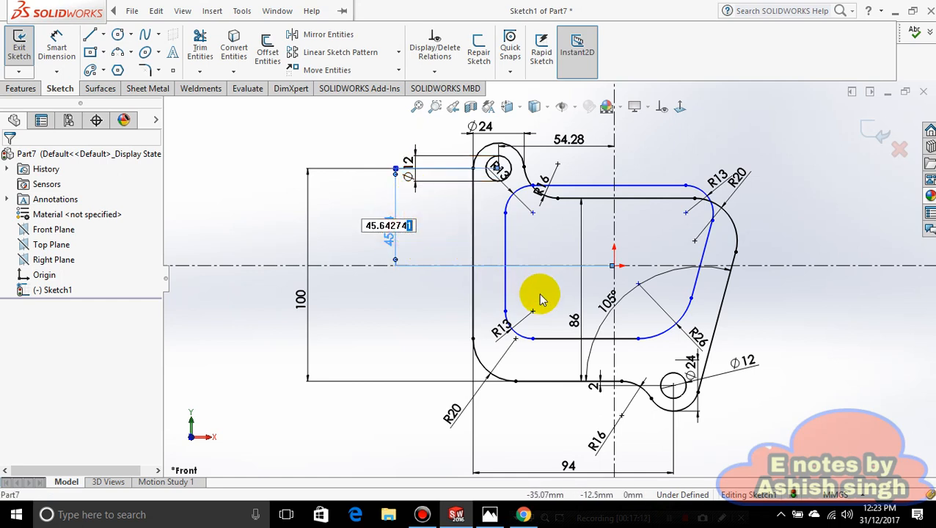
click(401, 249)
key(Delete)
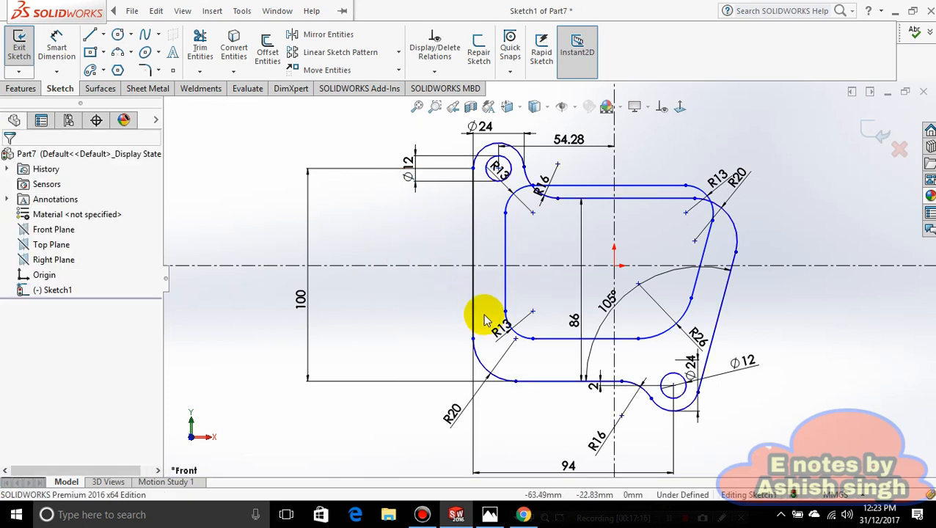
click(576, 144)
key(Delete)
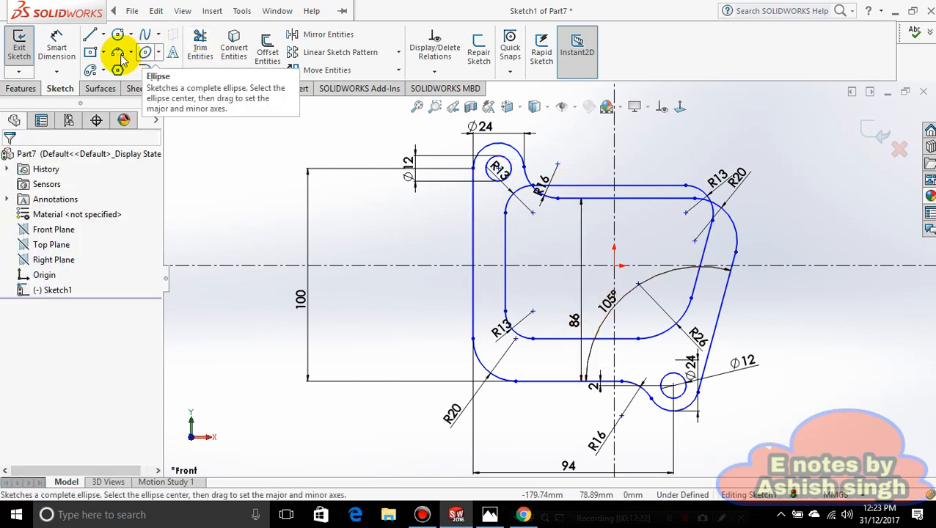
Step: Try to dimension the gap between the bottom horizontal lines of the inner and outer outlines
click(63, 50)
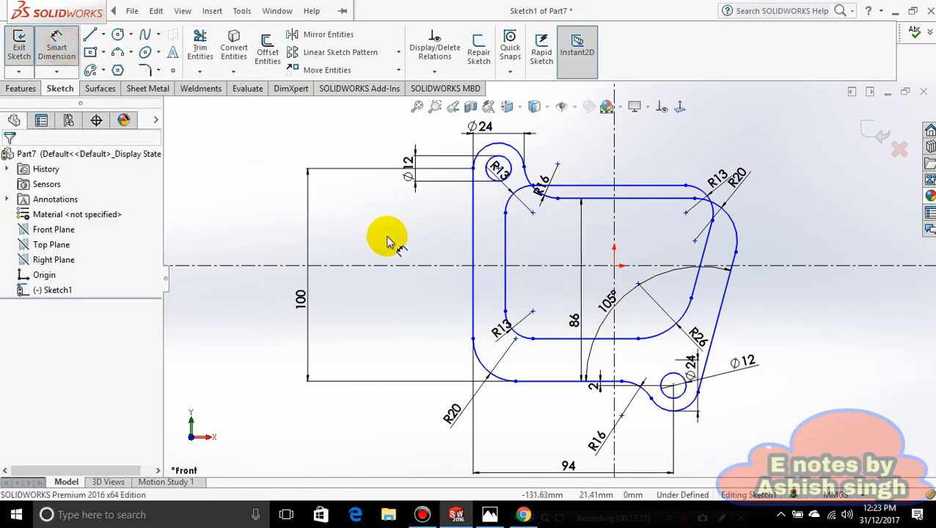
click(556, 343)
click(539, 383)
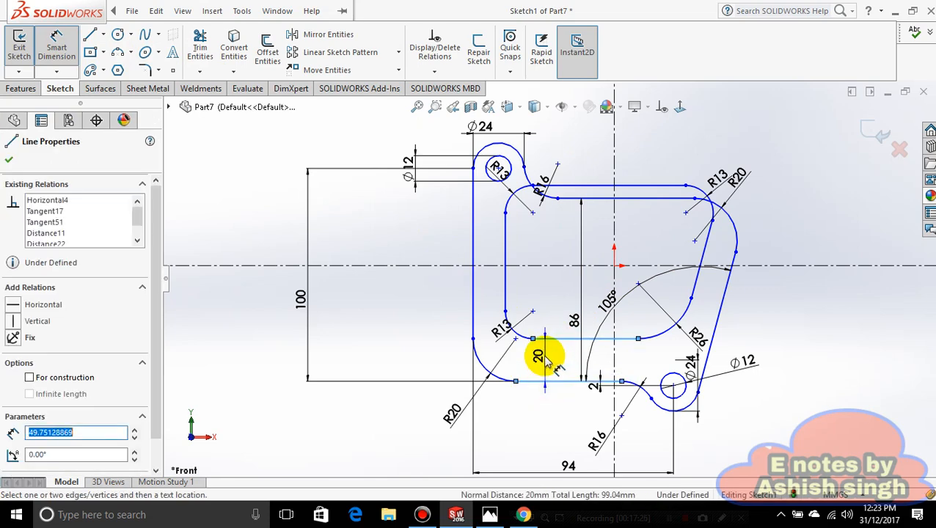
click(543, 356)
click(559, 270)
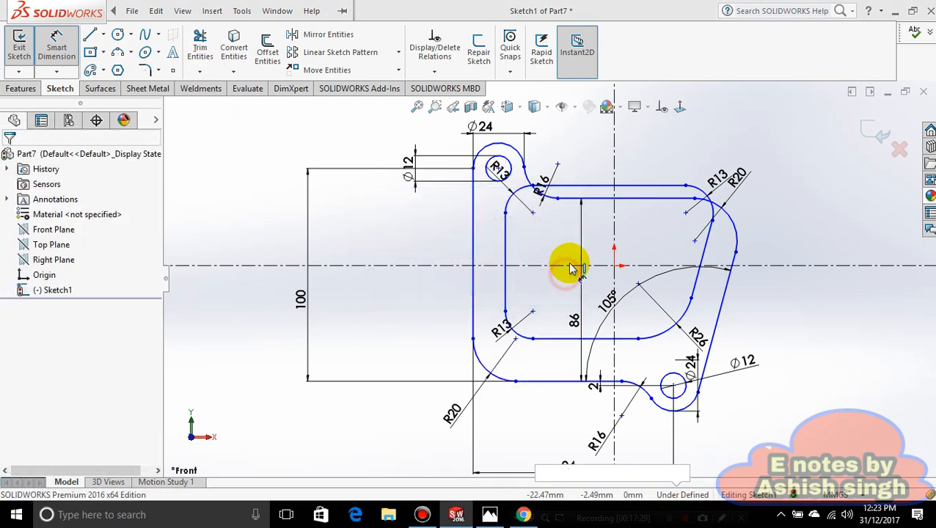
Step: Dimension the gap between the left vertical lines of the inner and outer outlines as 7 mm
click(504, 294)
click(473, 301)
click(485, 293)
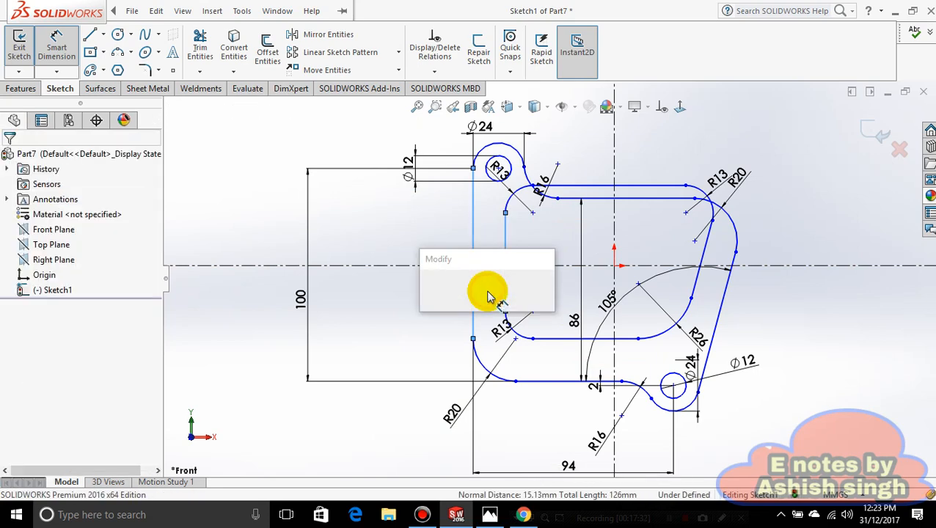
text(7)
key(Return)
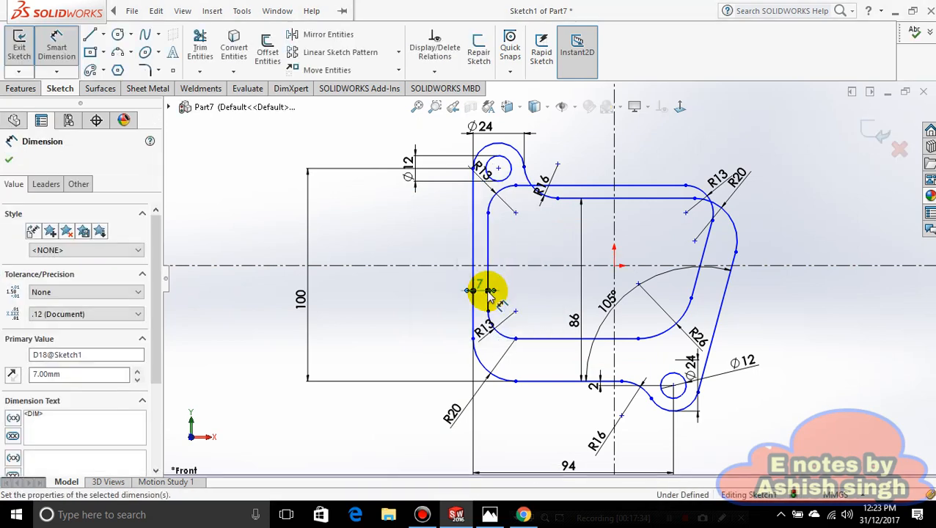
Step: Dimension the gap between the slanted right lines of the inner and outer outlines as 7 mm
click(697, 289)
click(725, 295)
click(720, 293)
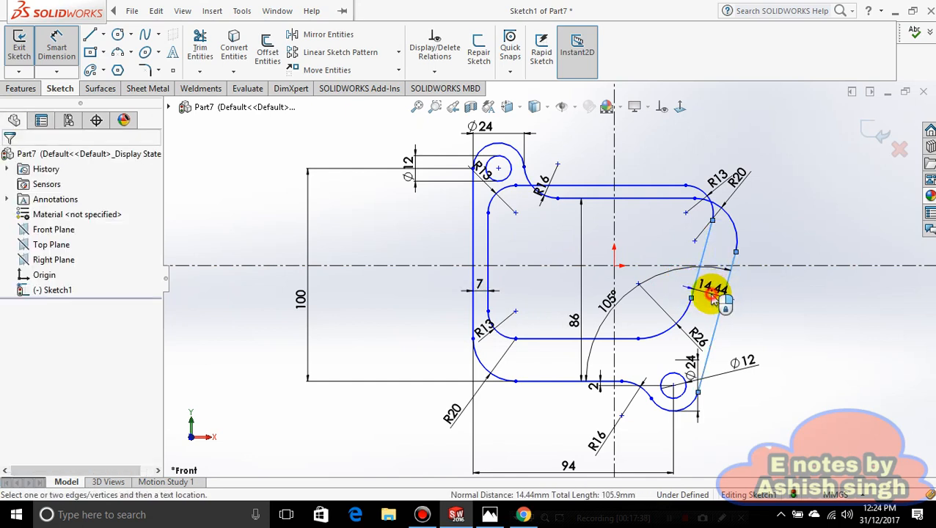
text(7)
key(Return)
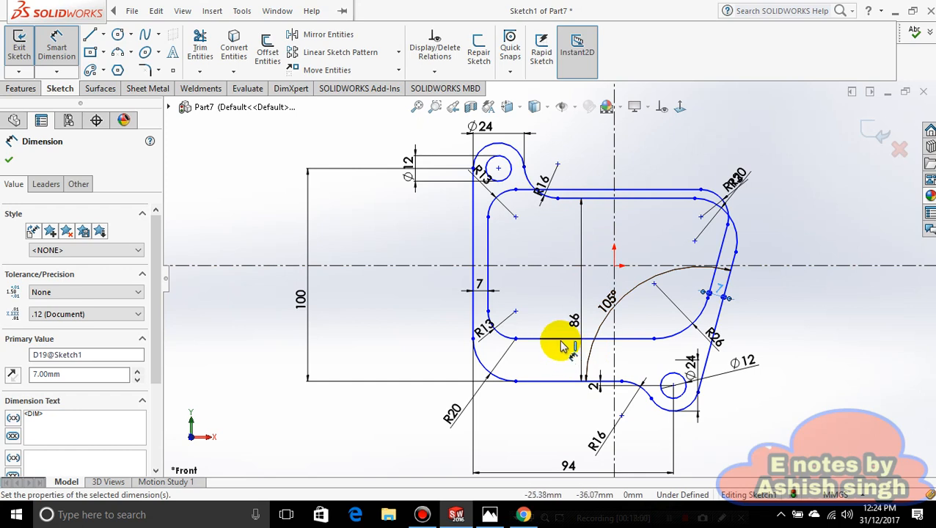
Step: Try again to add a gap dimension between the two outlines' bottom horizontal lines
click(561, 340)
click(556, 381)
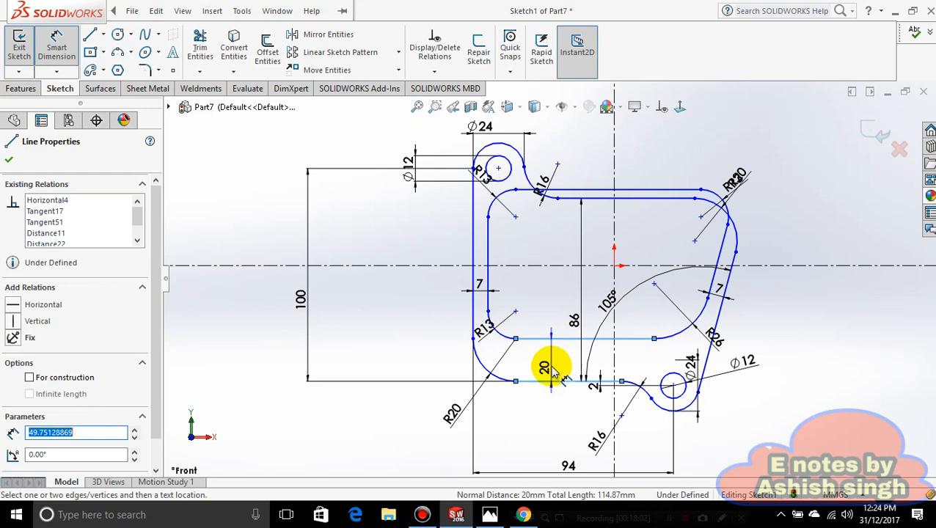
click(552, 368)
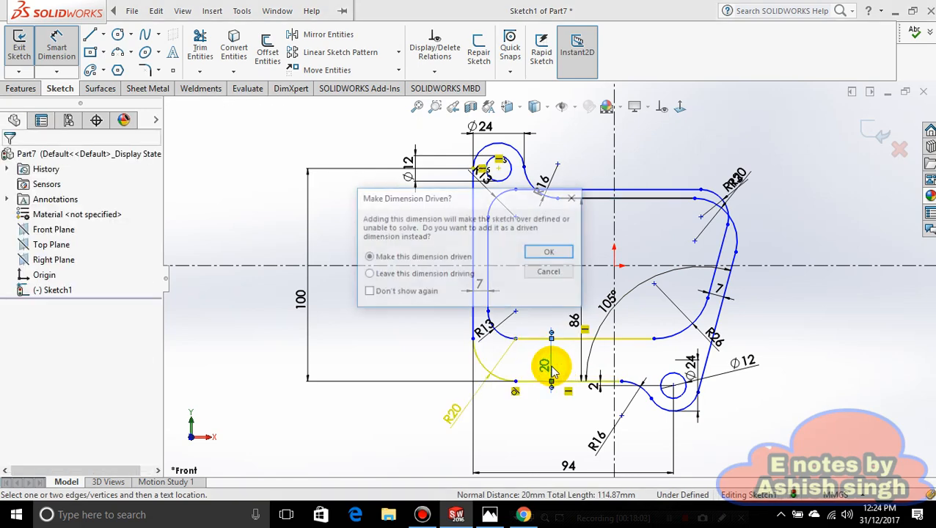
click(551, 273)
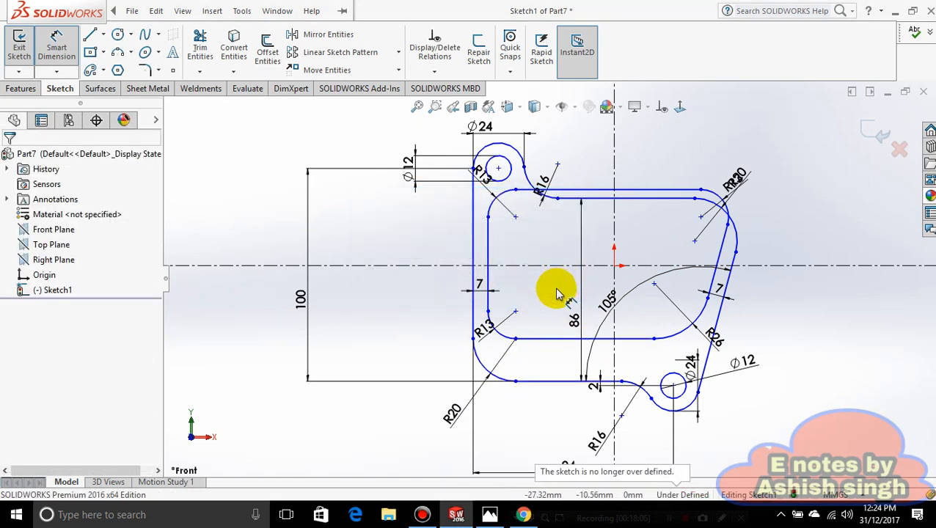
key(Escape)
Step: Delete the R20 radius dimension from the outer outline's lower-left arc
scroll(543, 352, down, 2)
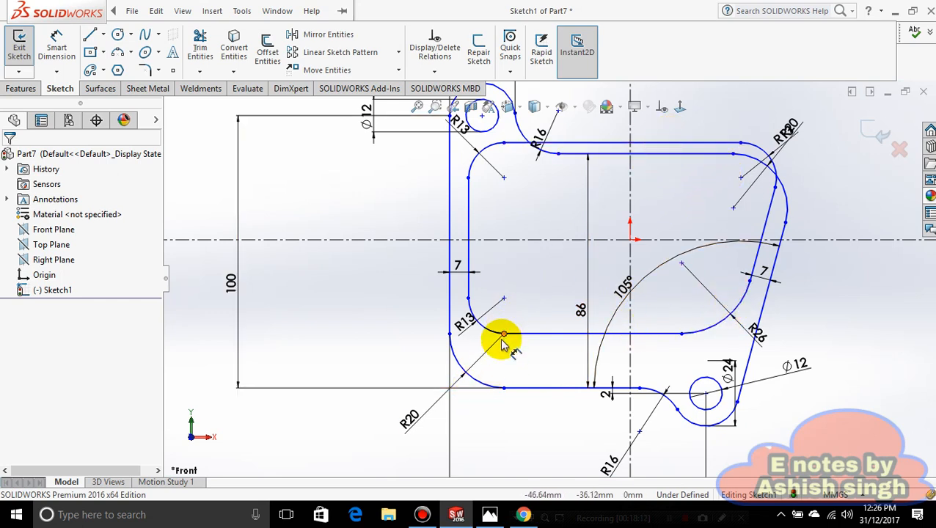
click(413, 425)
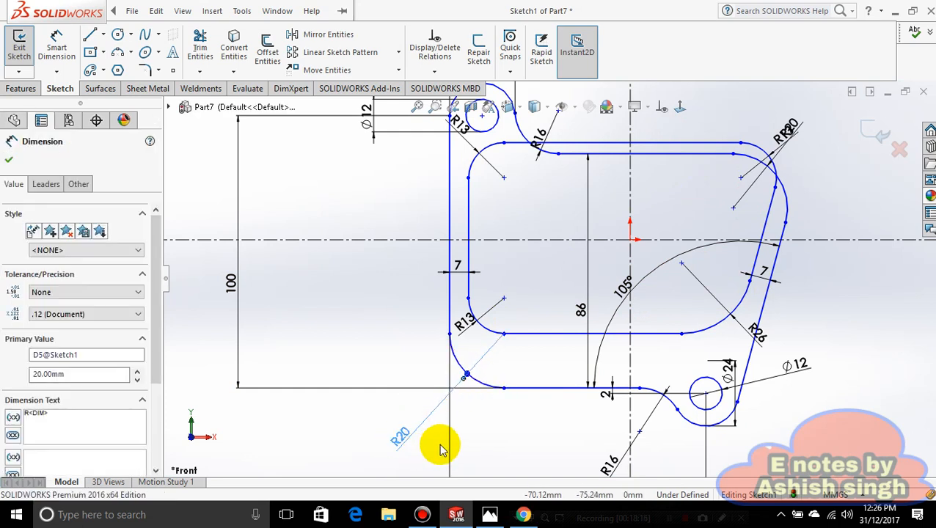
key(Delete)
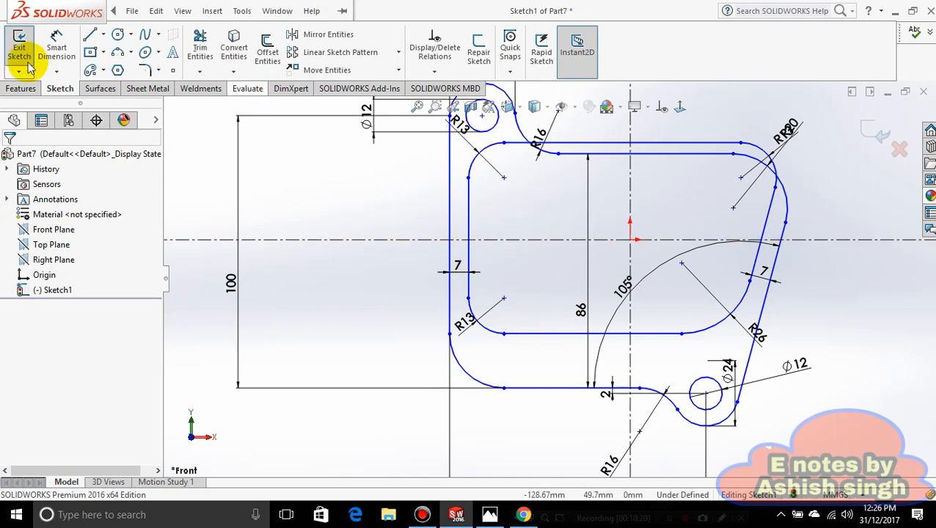
Step: Dimension the gap between the bottom horizontal lines of the inner and outer outlines as 7 mm
click(57, 44)
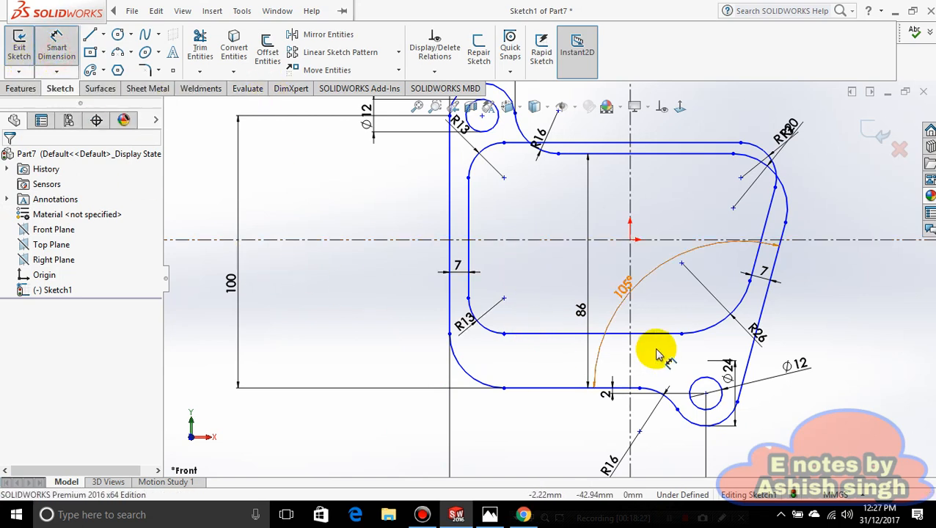
click(574, 333)
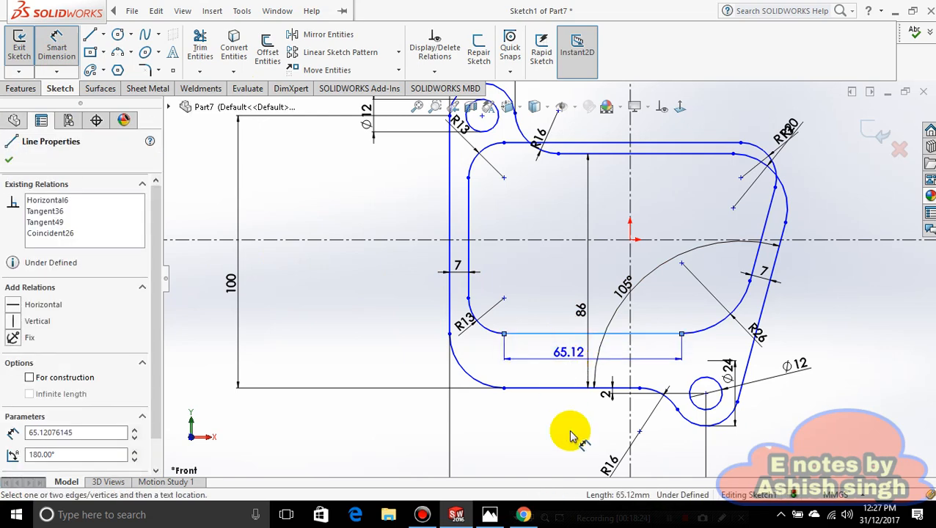
click(558, 387)
click(523, 367)
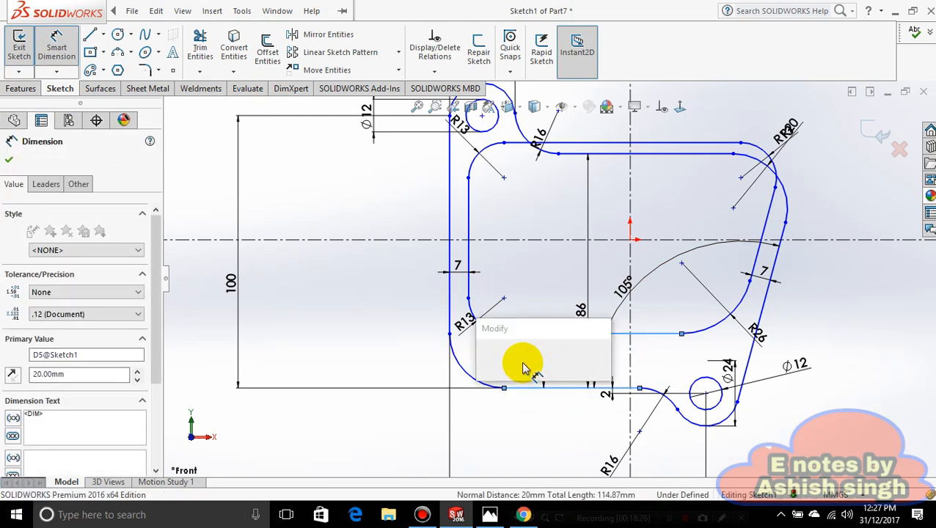
text(7)
key(Return)
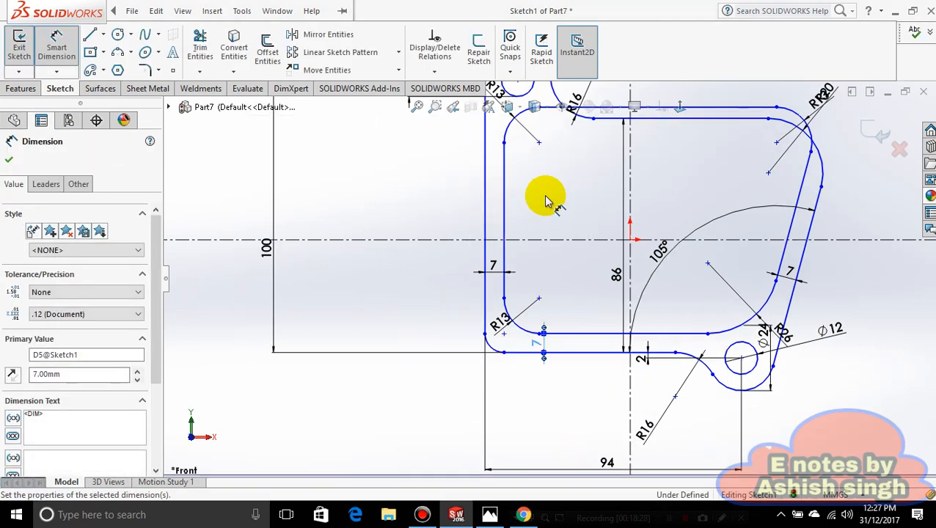
scroll(628, 187, up, 3)
scroll(596, 186, down, 2)
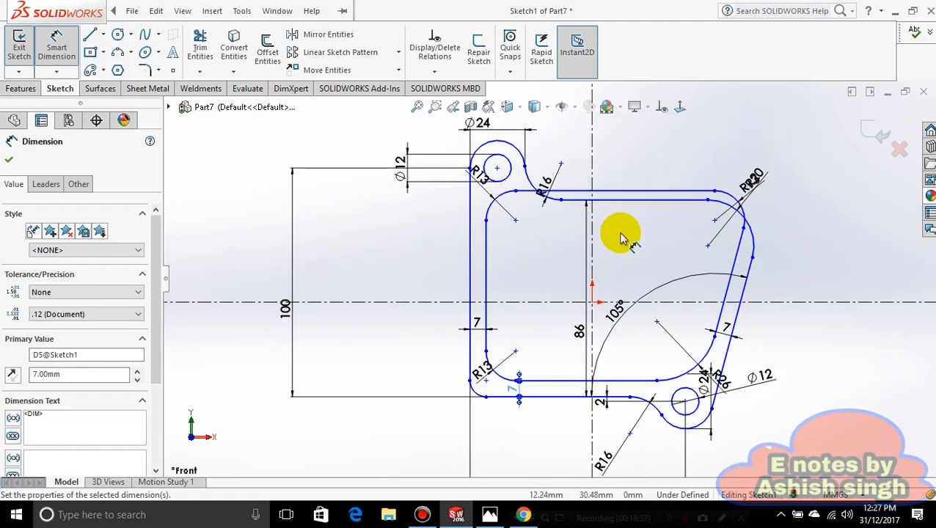
key(Escape)
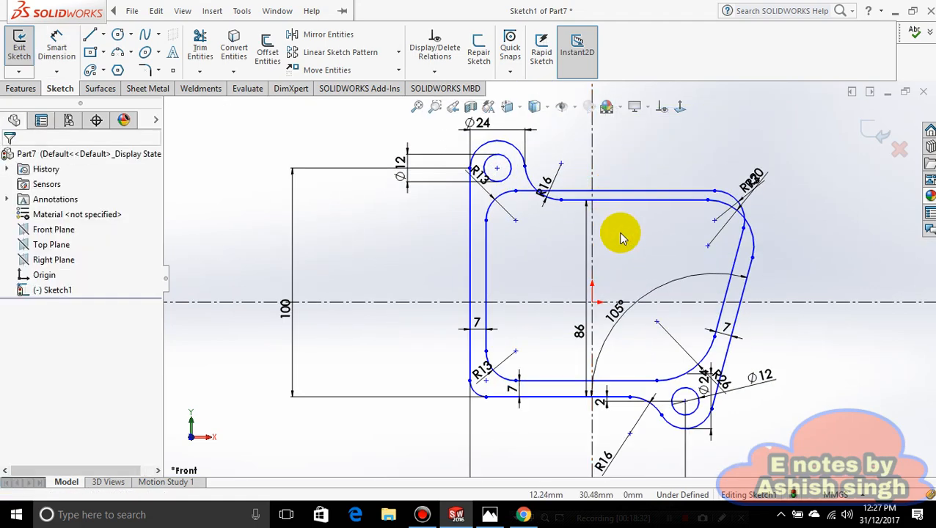
Step: Move the inner outline's top line below the outer top line and dimension the gap between them as 7 mm
drag(630, 197, 630, 219)
click(633, 259)
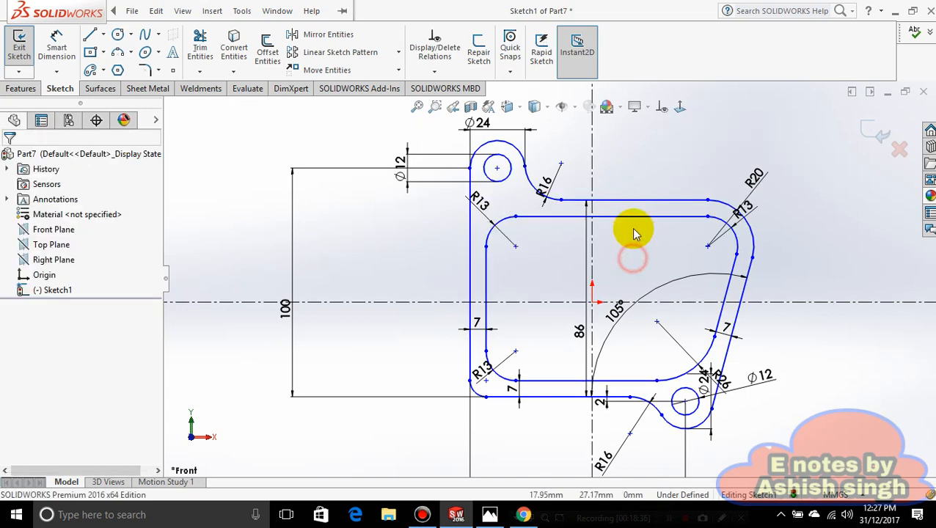
click(156, 11)
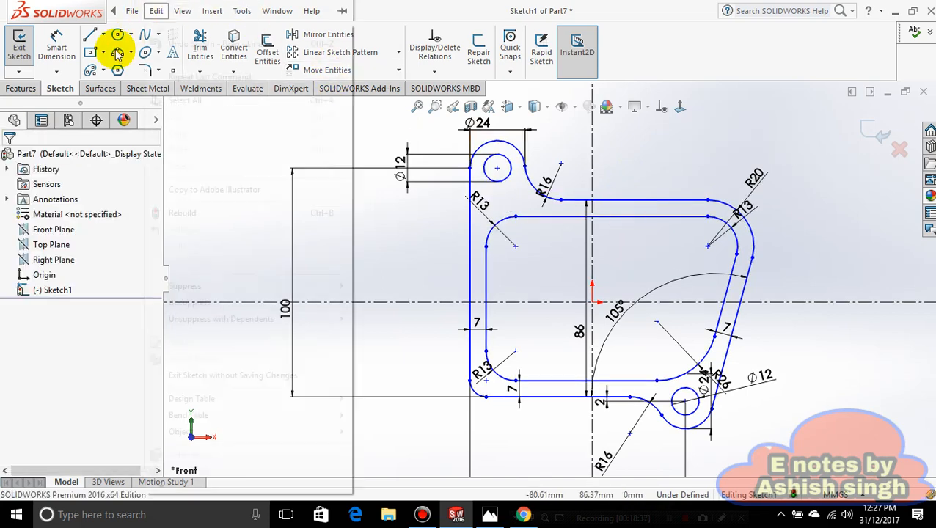
click(59, 46)
click(614, 218)
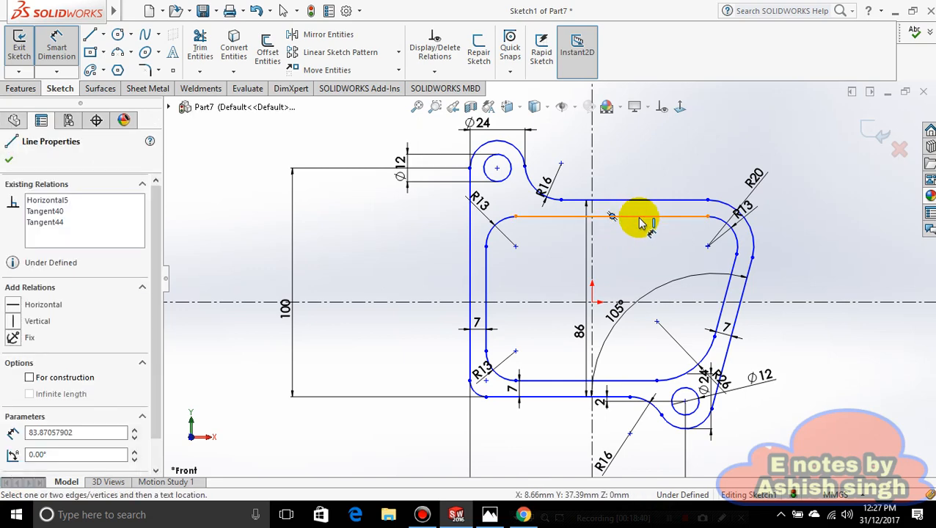
click(635, 229)
click(635, 218)
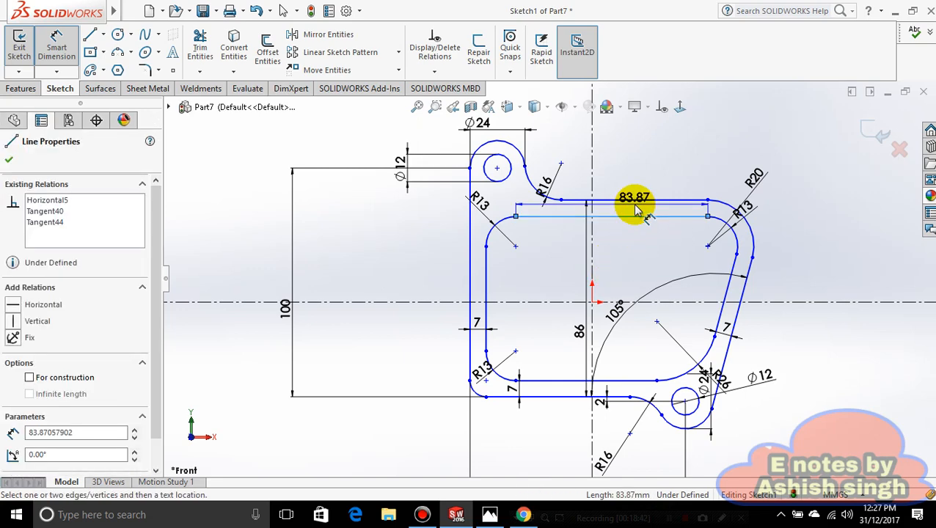
click(620, 200)
click(618, 209)
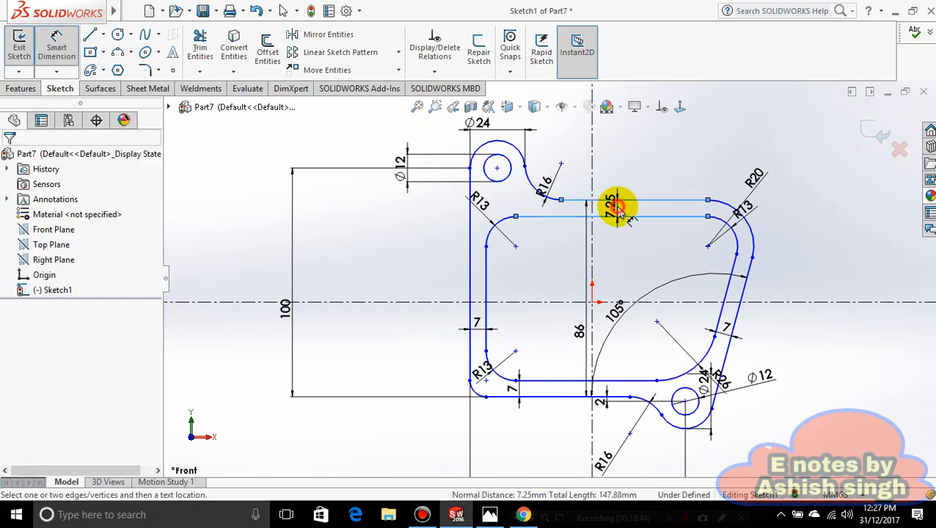
text(7)
key(Return)
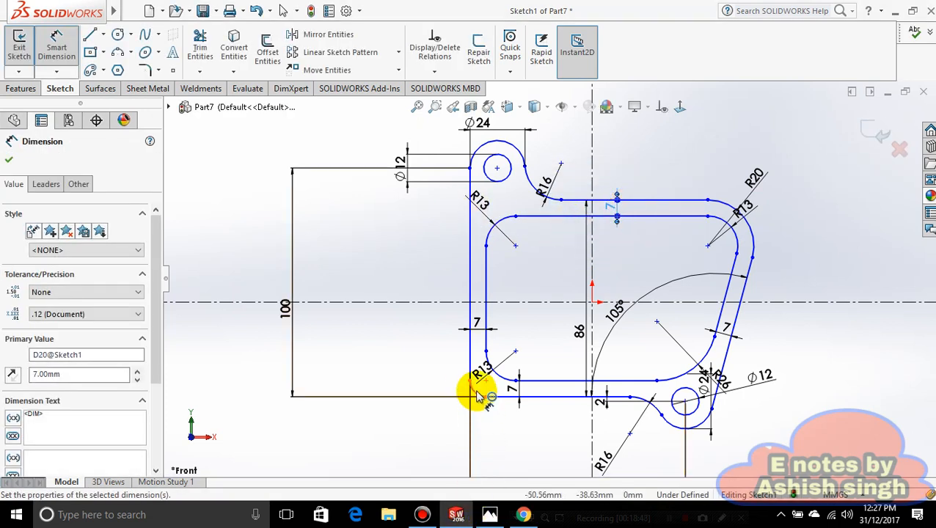
Step: Try to dimension the radius of the outer outline's lower-left arc, checking the corner on the sketch-3 reference drawing
click(478, 395)
scroll(439, 437, down, 3)
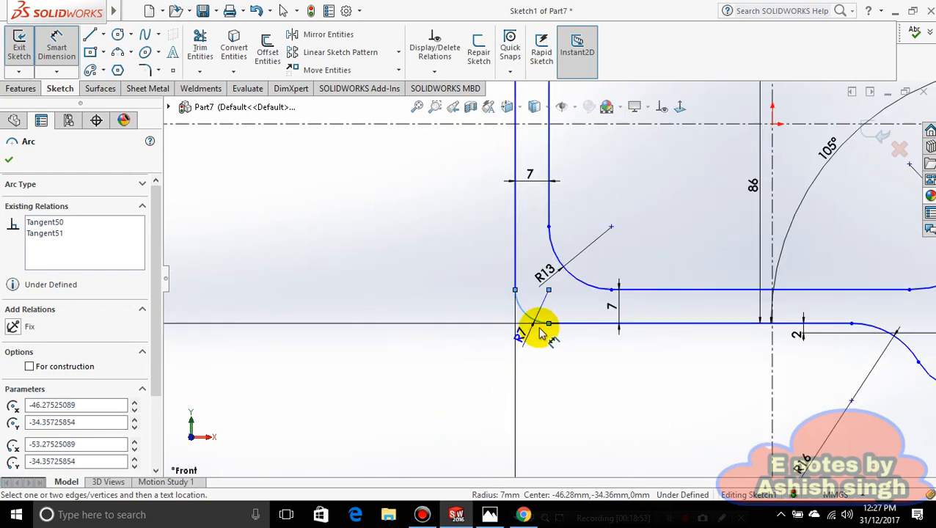
click(458, 371)
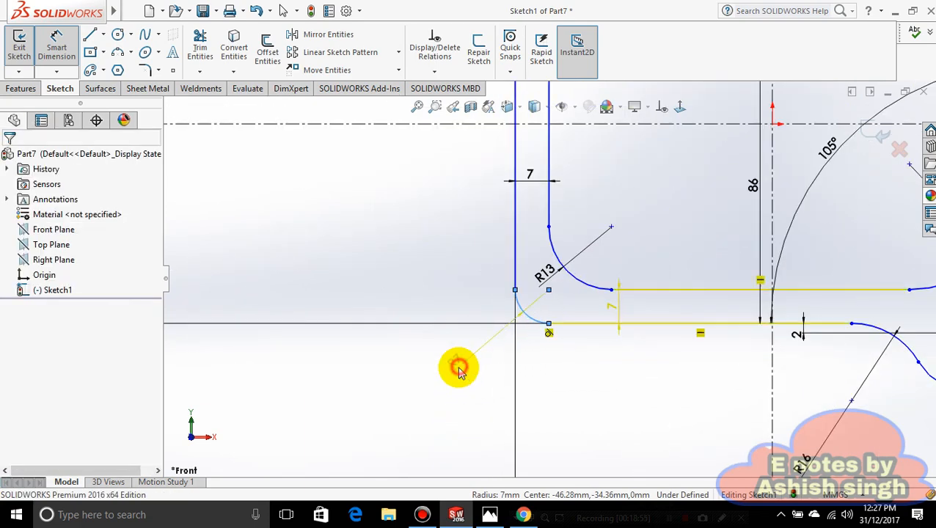
click(489, 516)
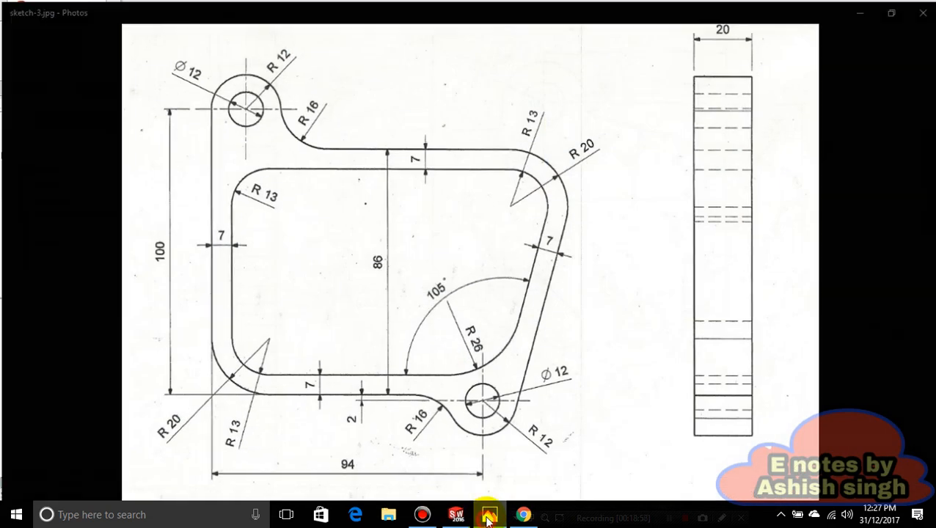
click(490, 516)
click(560, 268)
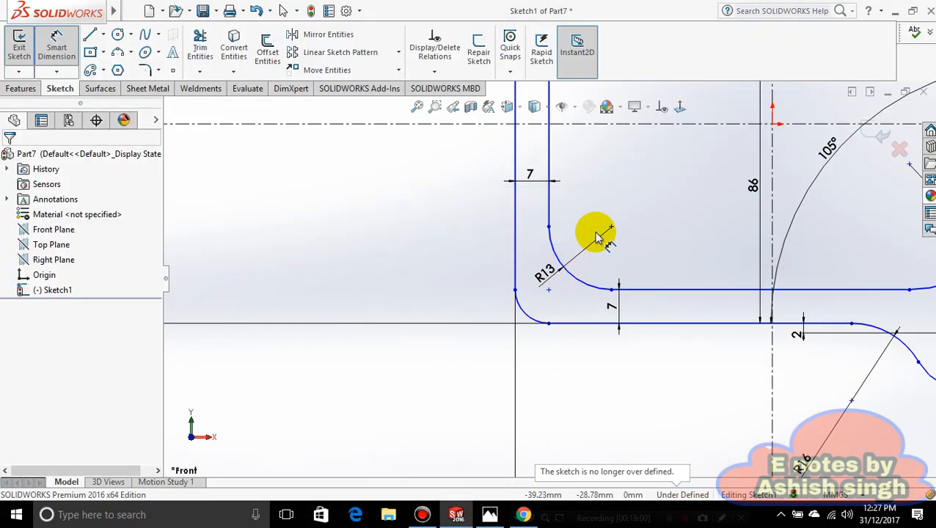
Step: Trim away the outer outline's lower-left corner arc
click(548, 290)
scroll(580, 307, down, 2)
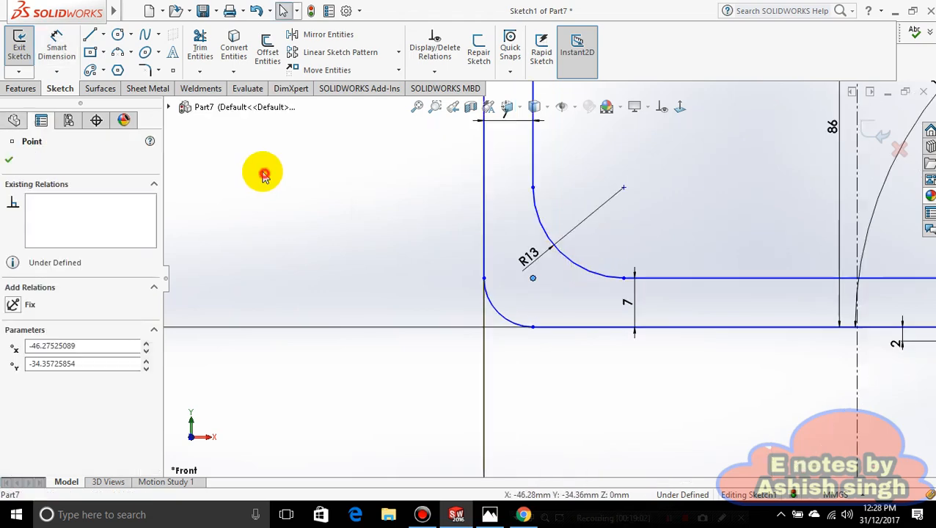
click(200, 51)
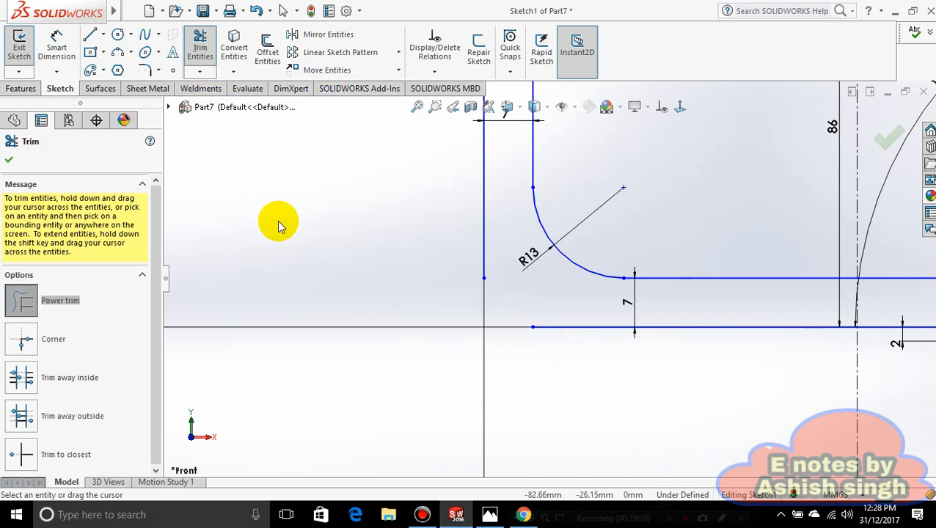
key(Escape)
Step: Draw a three-point arc joining the open ends of the outer outline's left and bottom lines at the lower-left corner
click(117, 52)
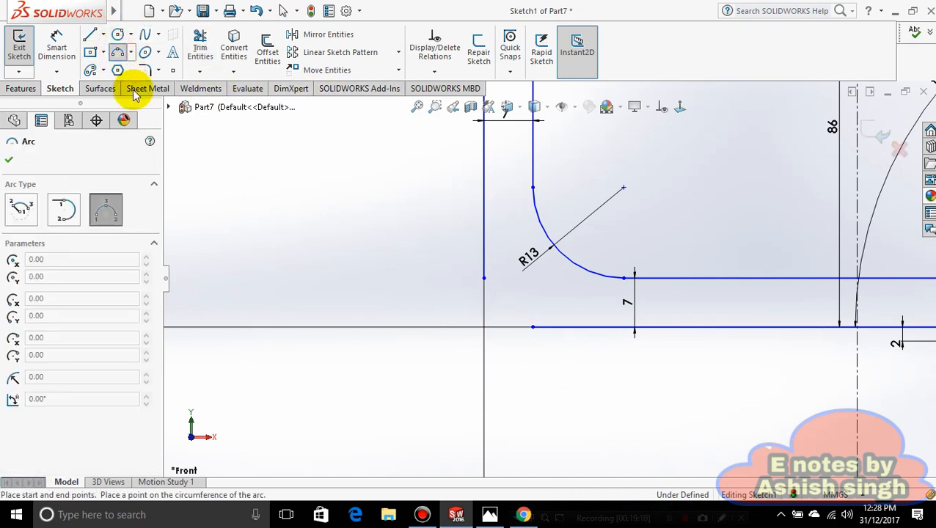
click(484, 279)
click(533, 327)
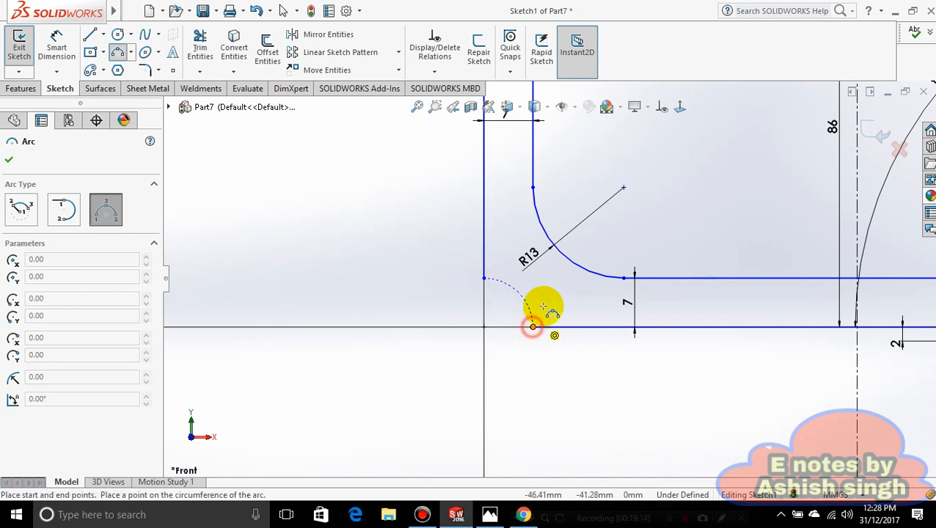
click(501, 317)
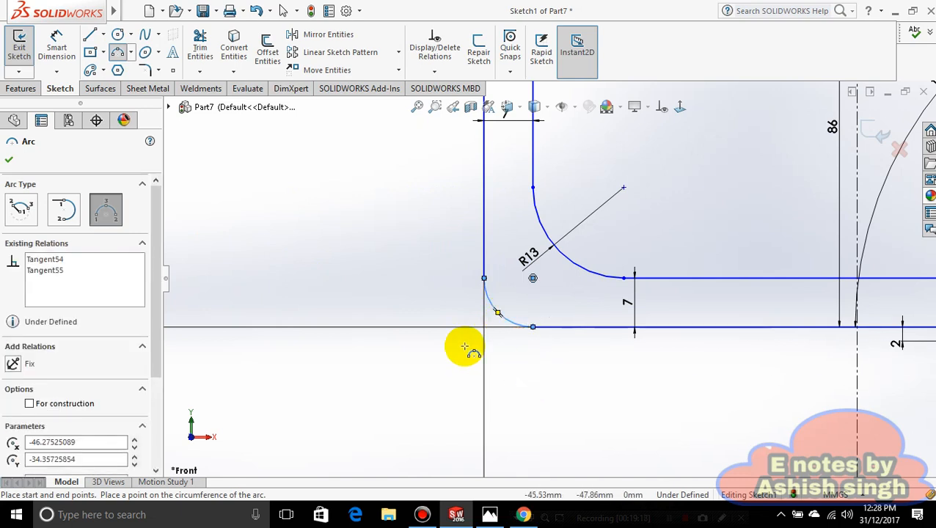
Step: Try to dimension the radius of the outer outline's lower-left corner arc
click(59, 64)
click(496, 315)
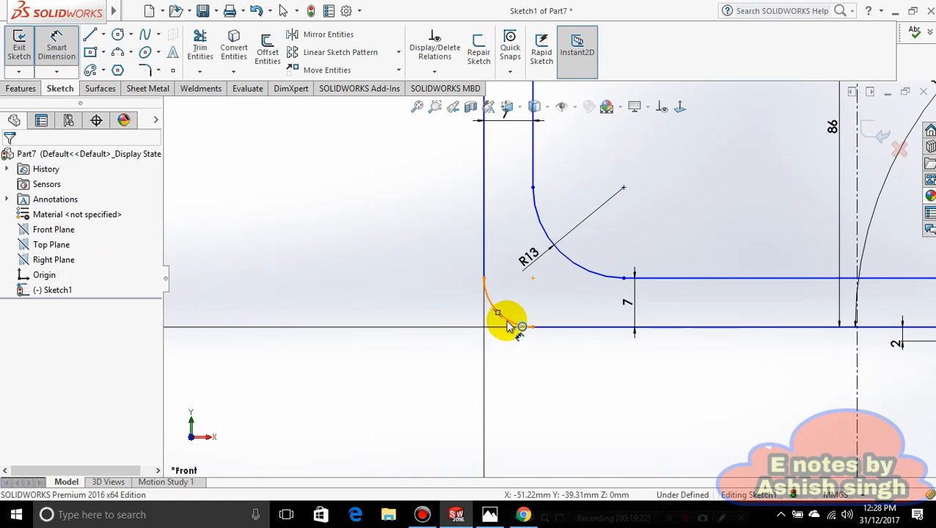
click(502, 319)
click(403, 376)
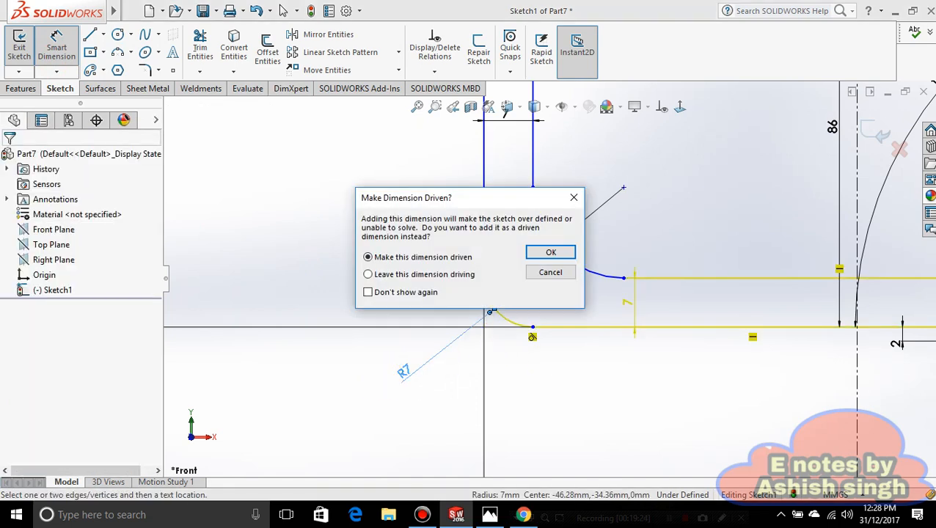
click(573, 197)
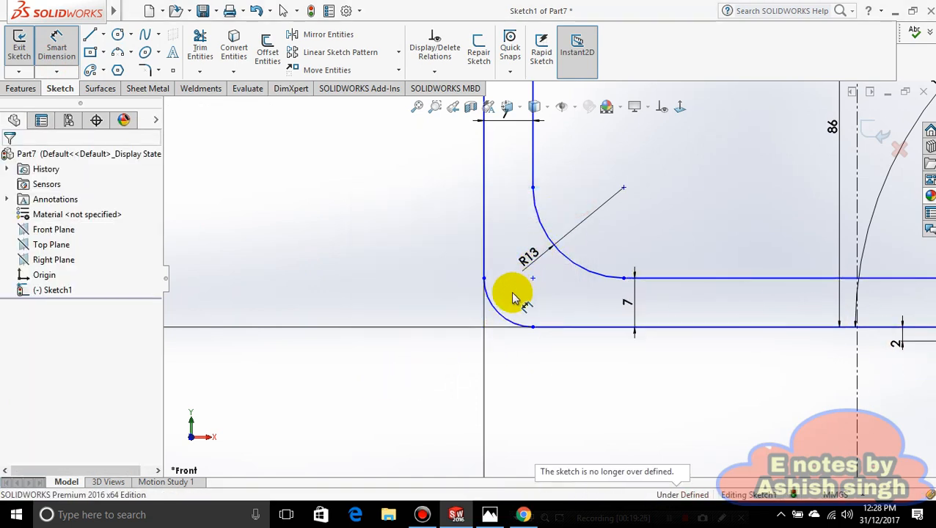
Step: Try to dimension the distance from the outer corner arc's midpoint to the centre of the inner R13 corner arc
click(497, 315)
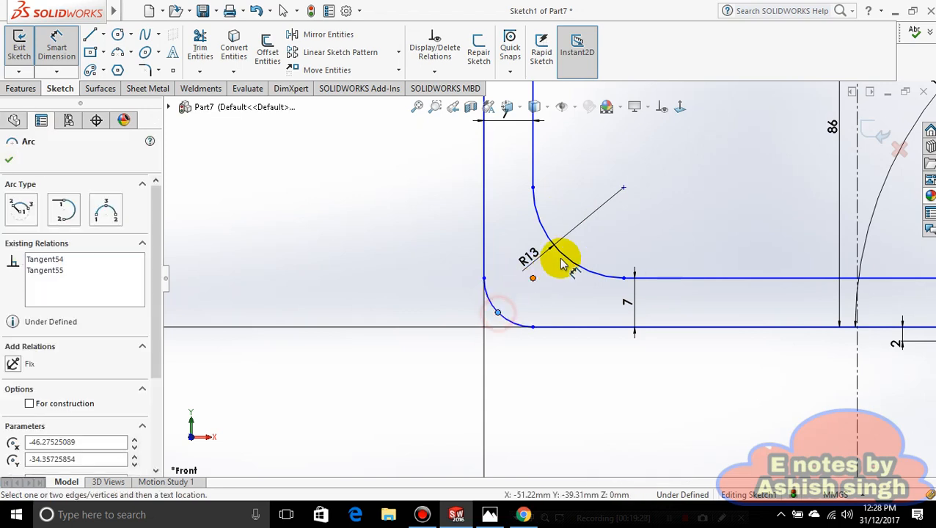
click(624, 189)
click(498, 313)
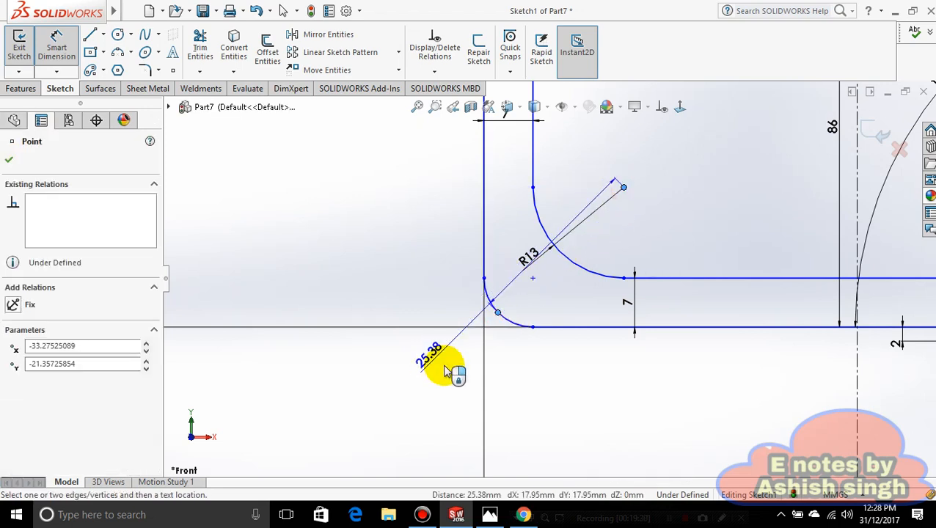
click(447, 374)
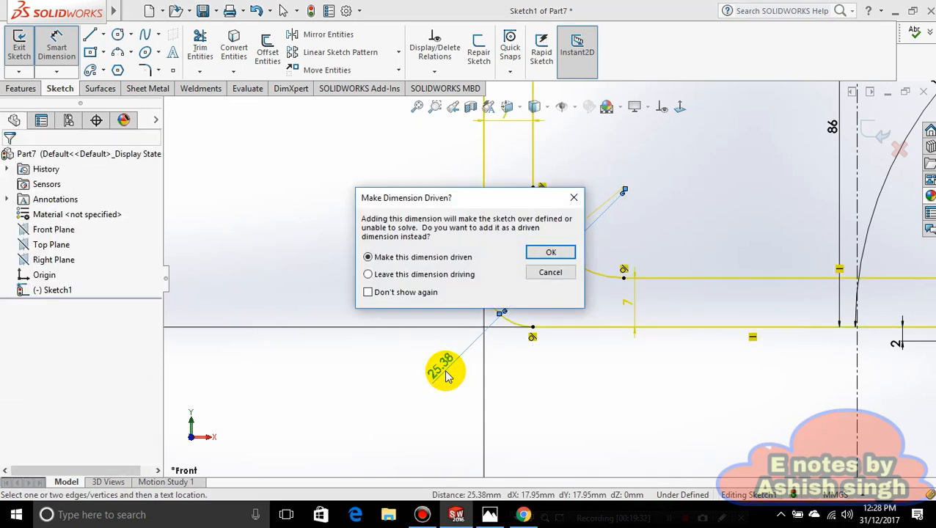
click(550, 272)
Step: Check the lower-left corner on the sketch-3 reference drawing and trim away the outer outline's corner arc
scroll(354, 312, up, 3)
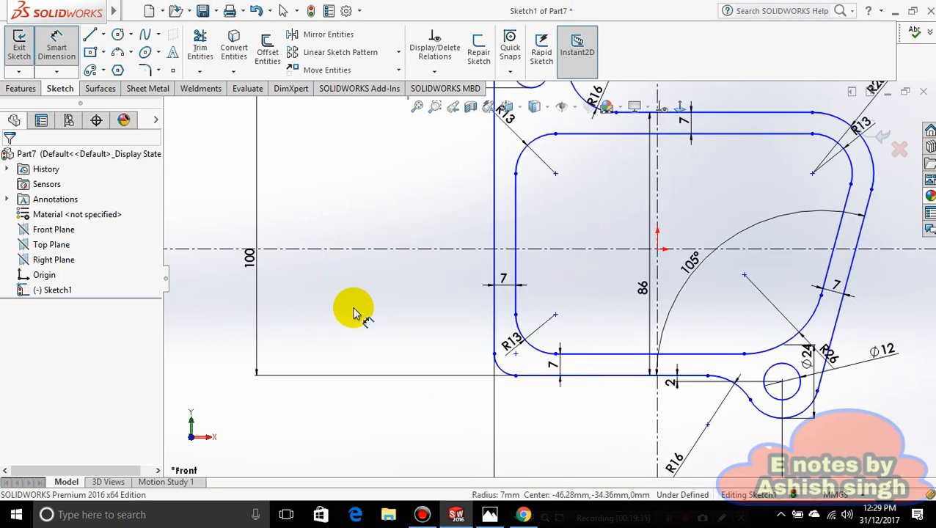
click(490, 514)
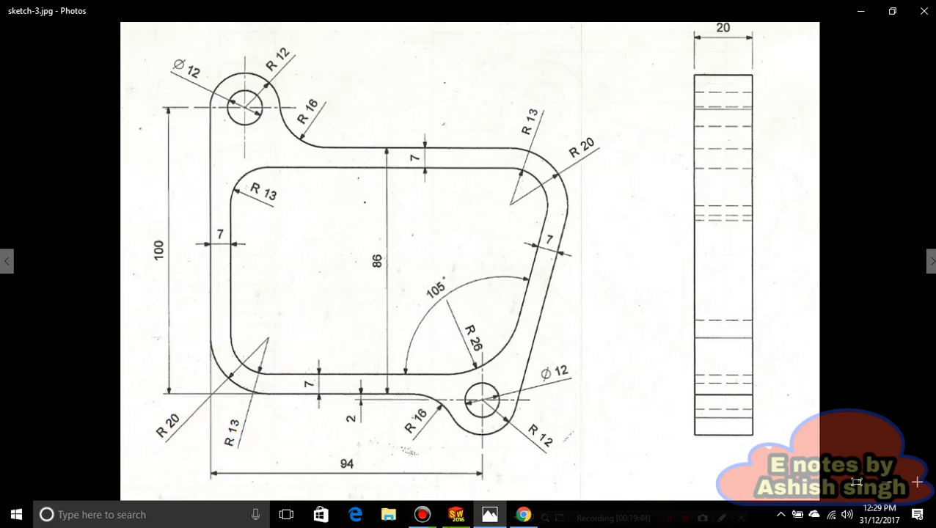
click(490, 517)
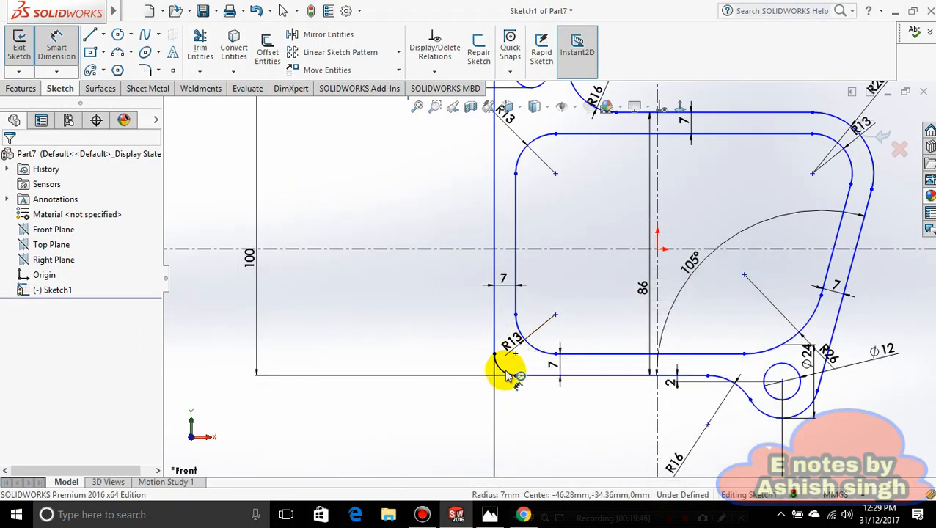
scroll(534, 358, down, 2)
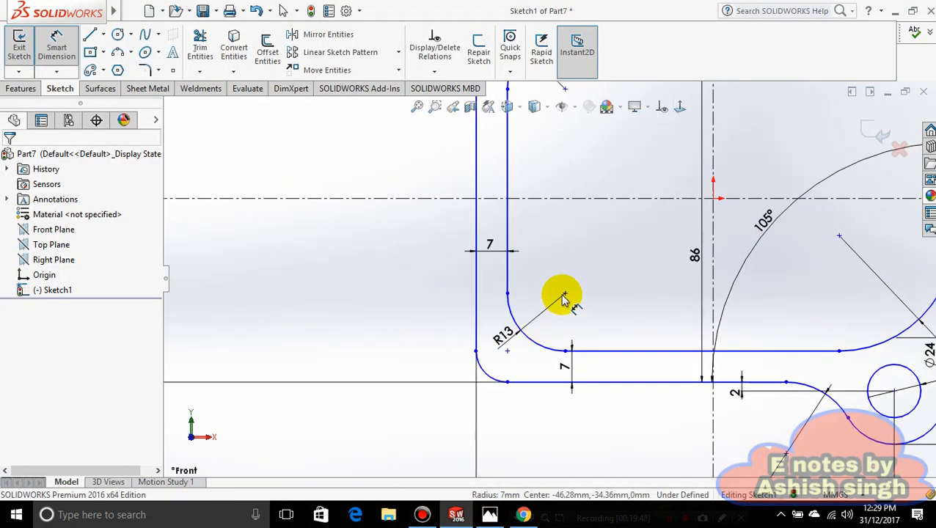
click(507, 382)
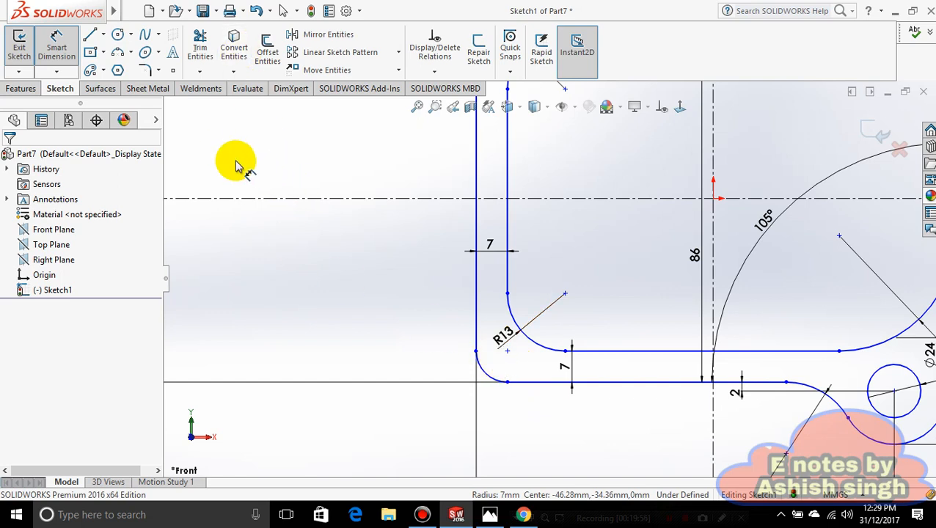
key(Escape)
click(206, 57)
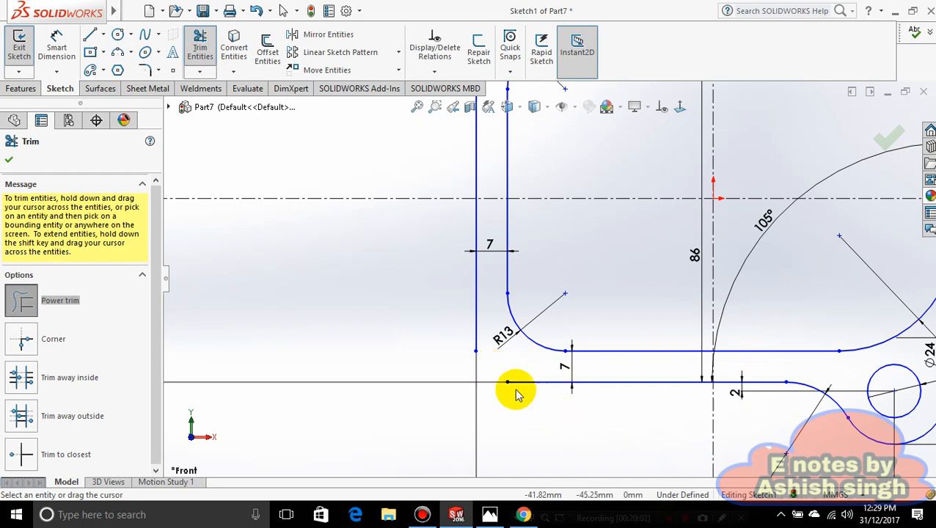
Step: Draw a centerpoint arc of about 21.5 mm radius around the inner lower-left arc's centre, from the outer bottom line to the outer left line
click(131, 53)
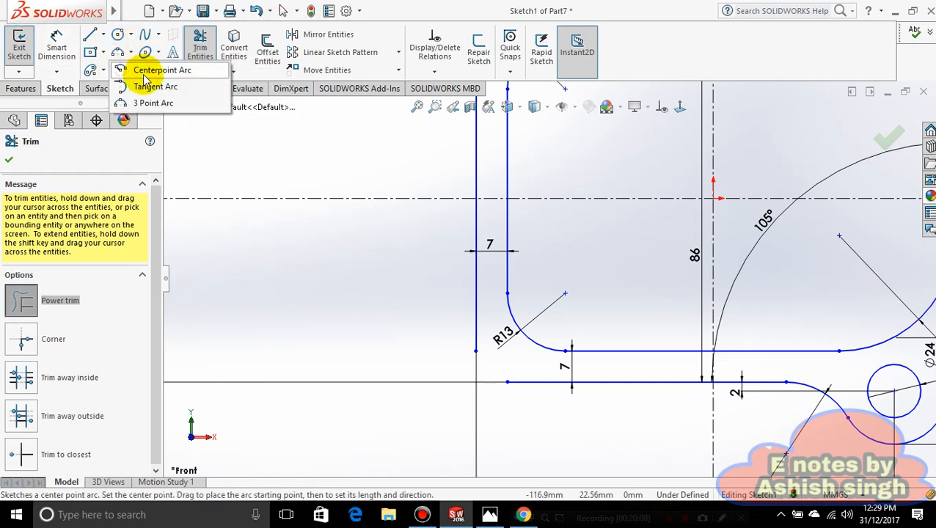
click(144, 73)
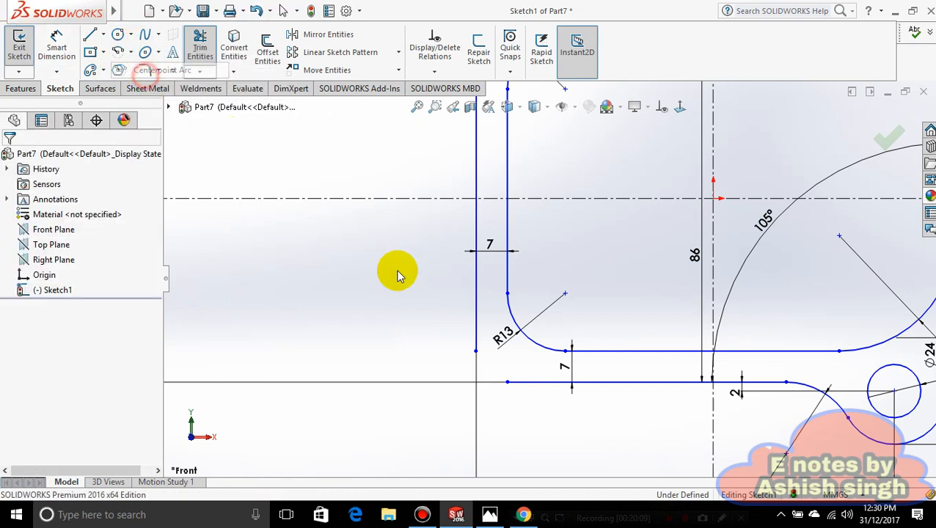
click(565, 294)
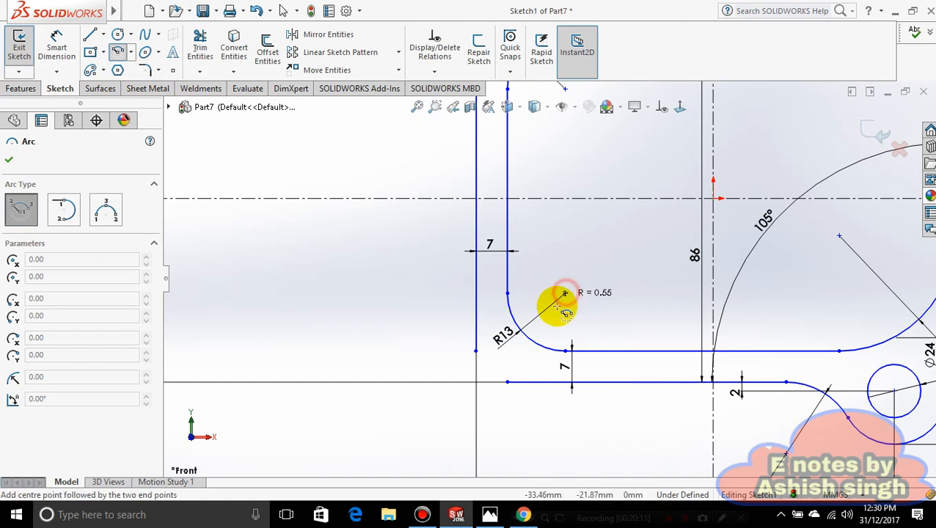
click(530, 381)
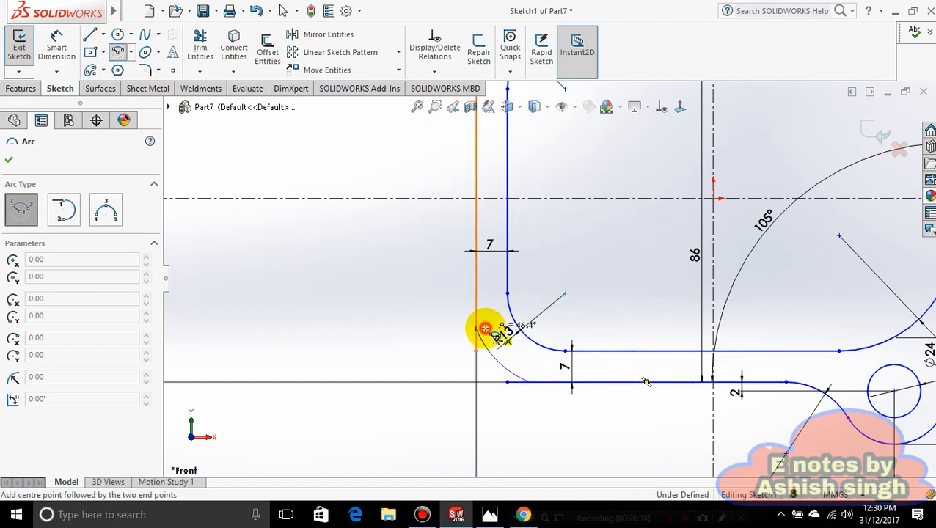
click(483, 329)
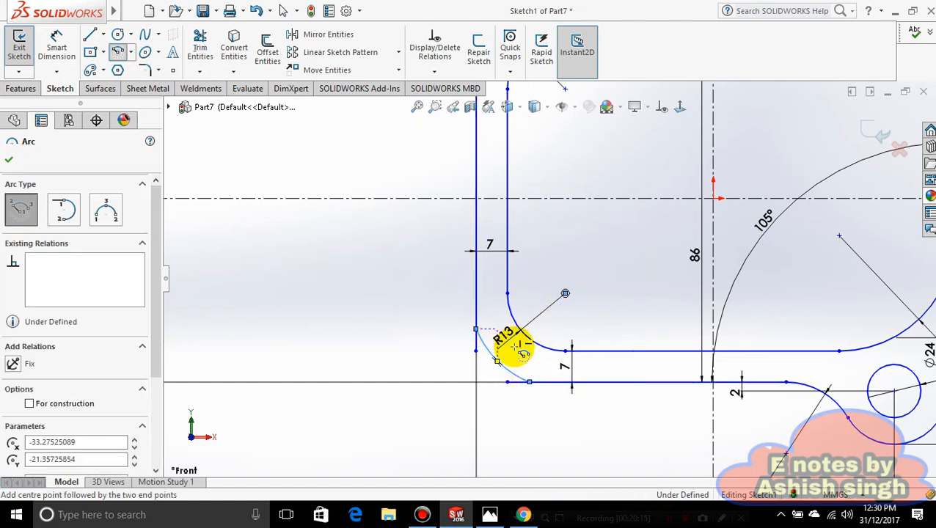
Step: Dimension the outer outline's lower-left corner arc with a radius of 20 mm
click(64, 52)
click(509, 375)
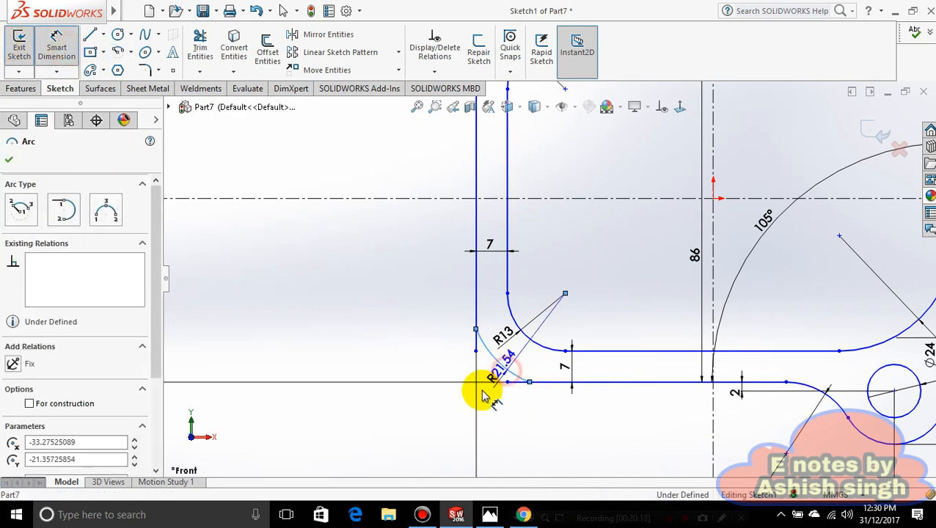
click(456, 439)
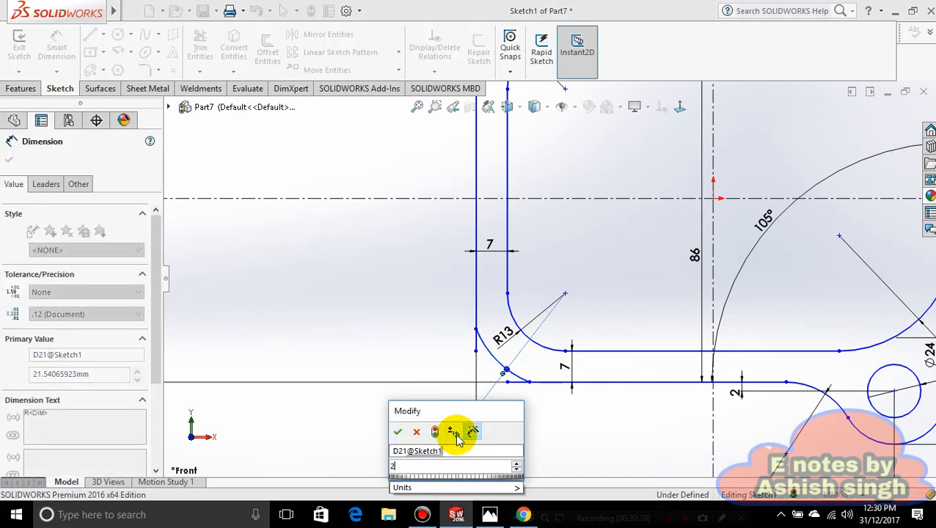
text(20)
key(Return)
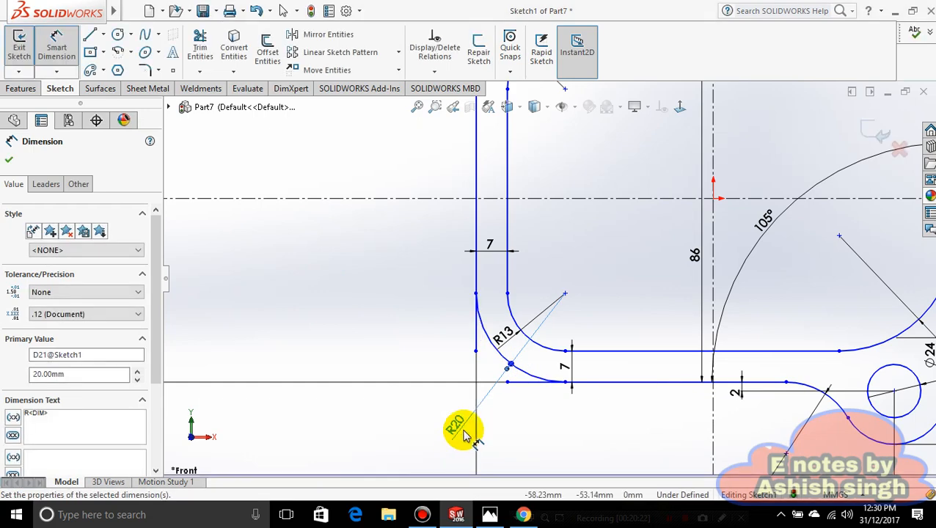
click(508, 434)
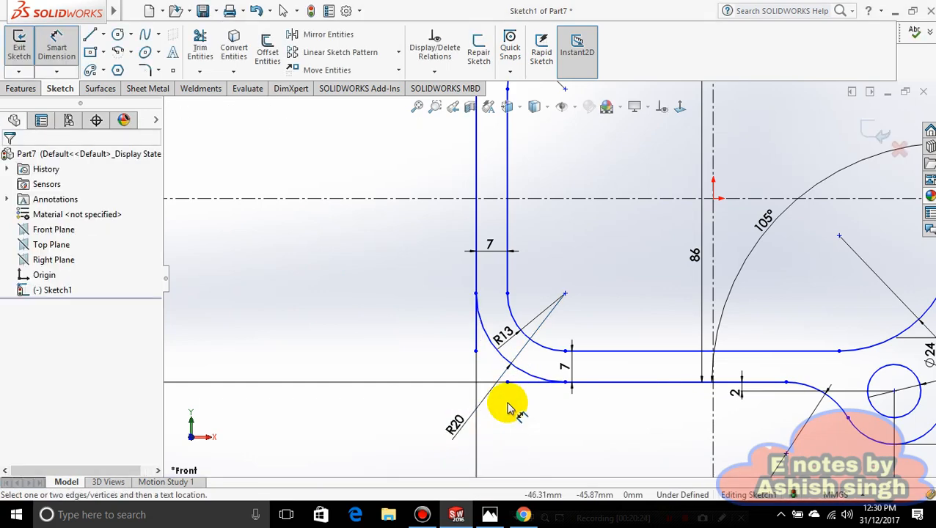
key(Escape)
Step: Trim the leftover ends of the outer left and bottom lines that extend past the lower-left corner arc
scroll(527, 387, down, 2)
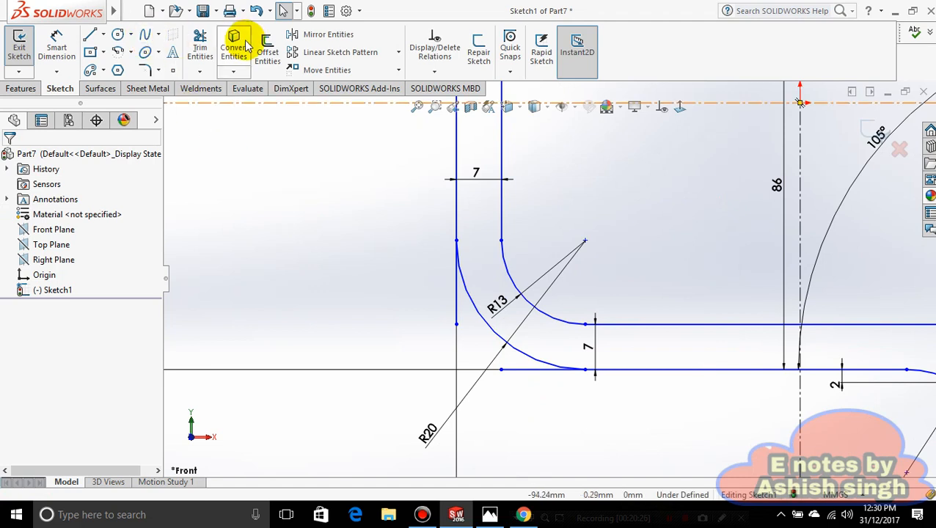
click(202, 46)
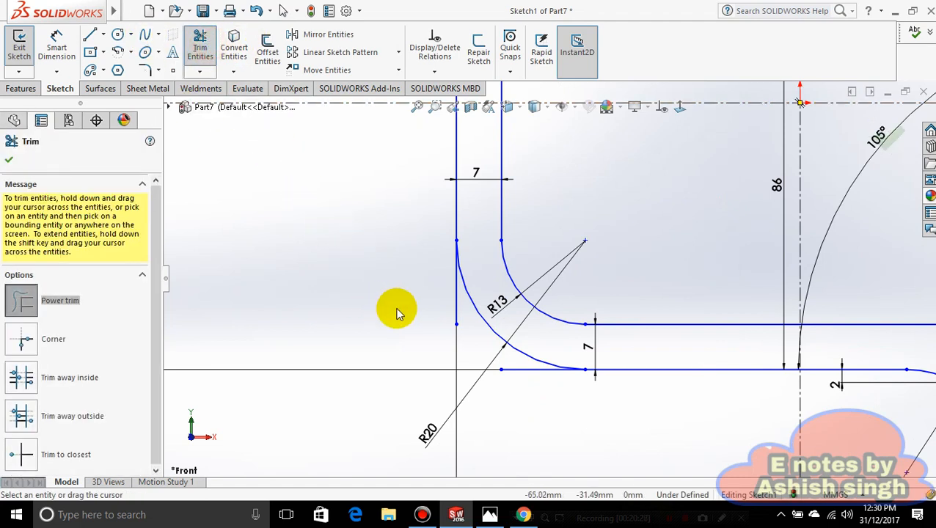
drag(452, 316, 476, 338)
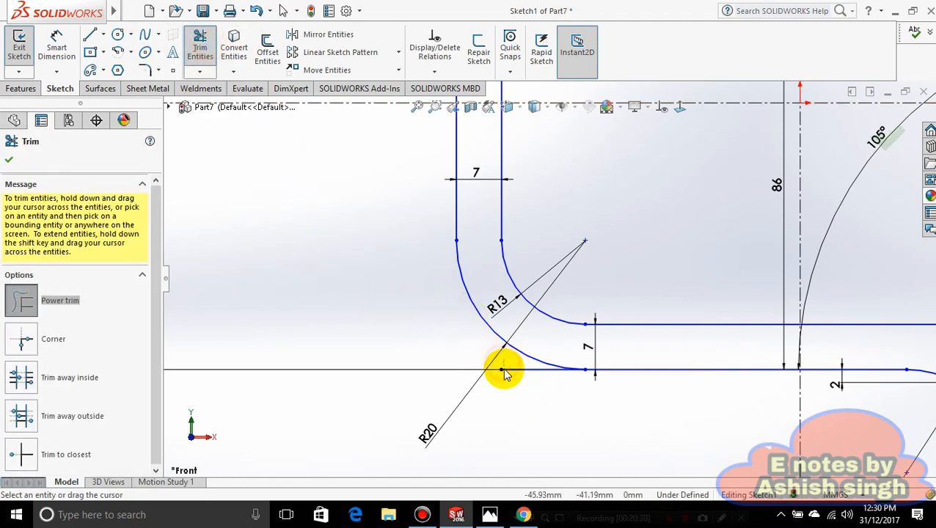
drag(503, 373, 513, 388)
scroll(508, 379, up, 3)
scroll(623, 349, down, 3)
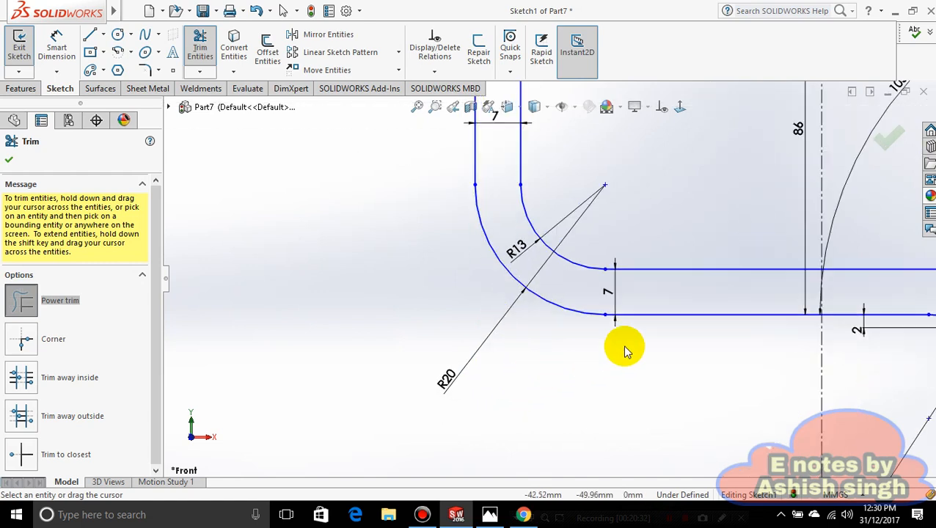
key(Escape)
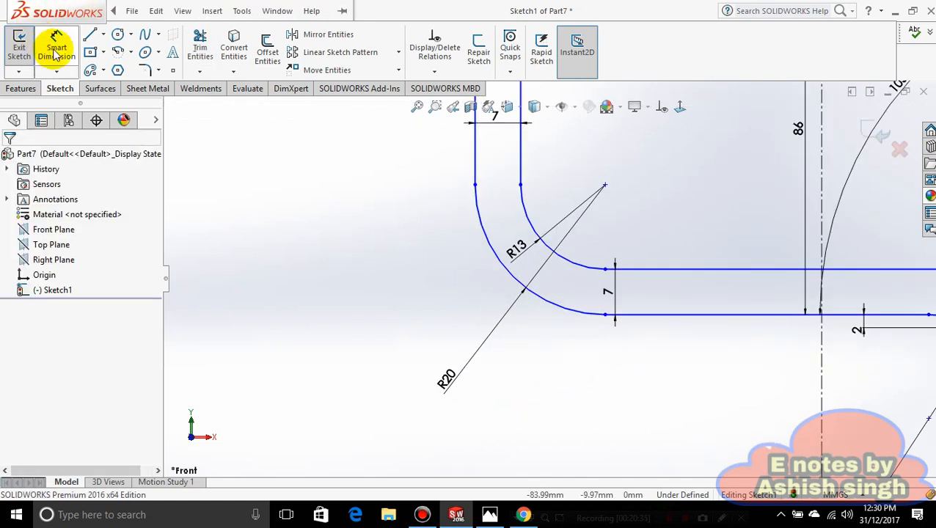
Step: Try to make the outer lower-left corner arc tangent to the outer bottom line, and undo the relation
click(593, 321)
ctrl+click(637, 321)
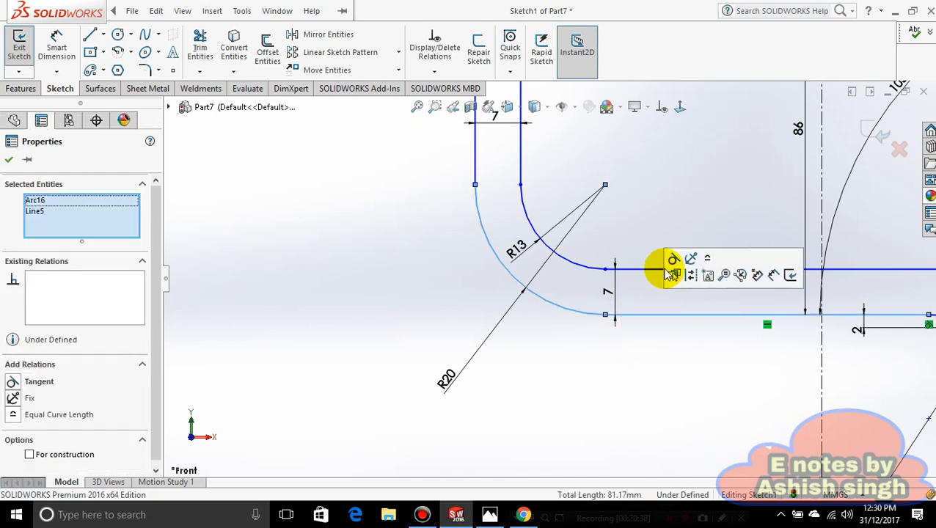
click(672, 264)
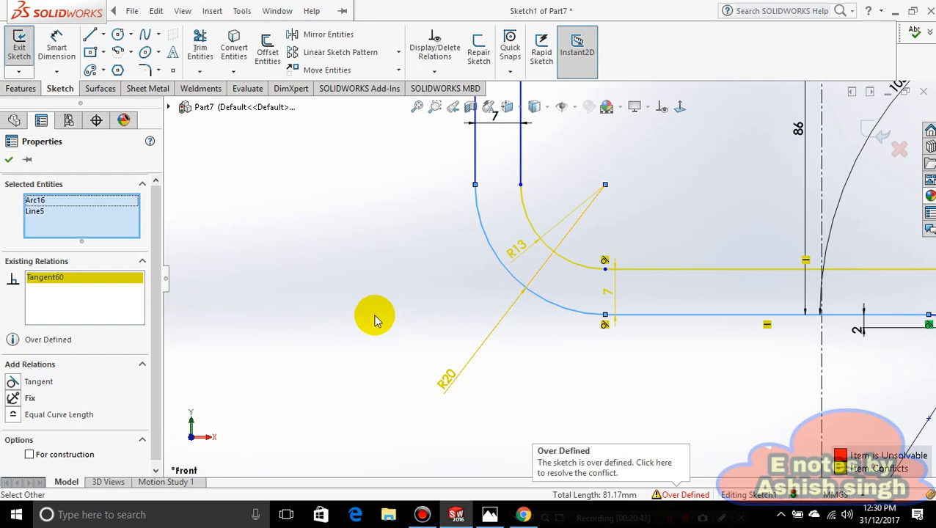
key(ctrl+z)
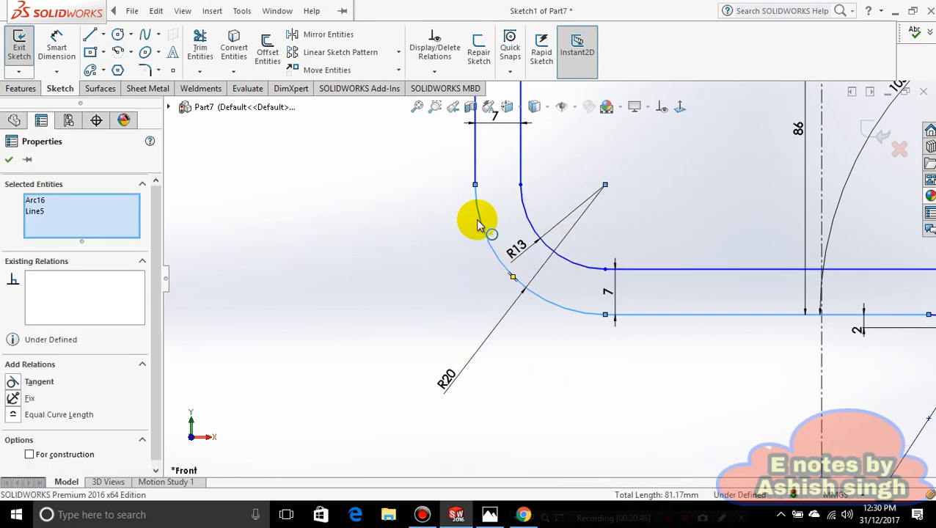
click(477, 176)
ctrl+click(477, 169)
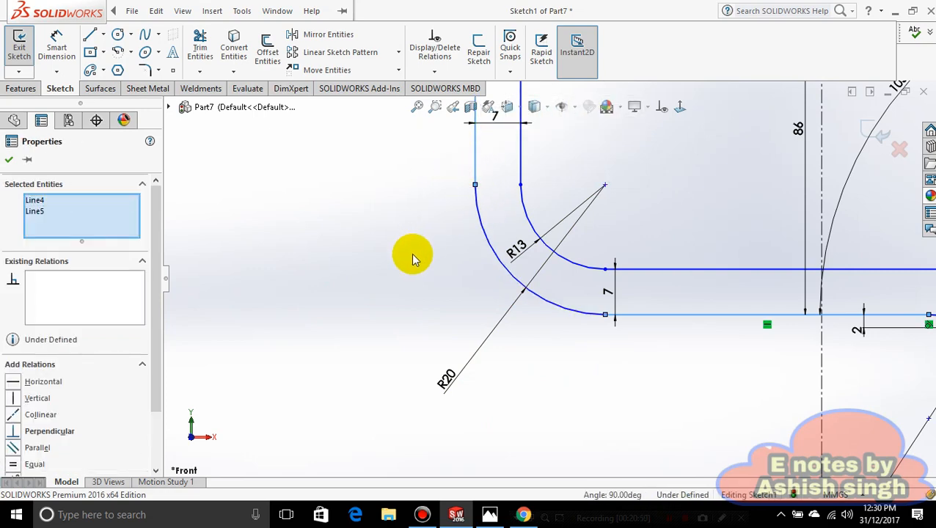
scroll(413, 257, up, 3)
scroll(487, 259, down, 5)
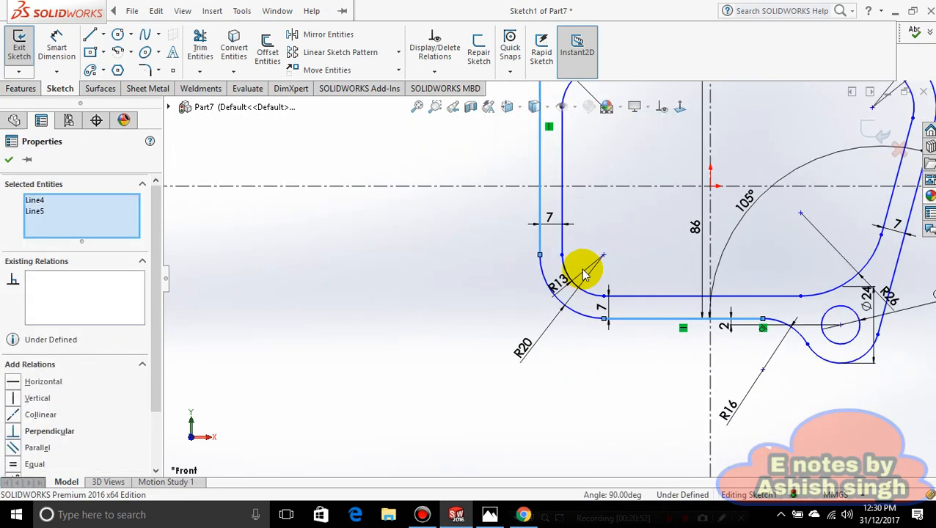
scroll(558, 293, up, 4)
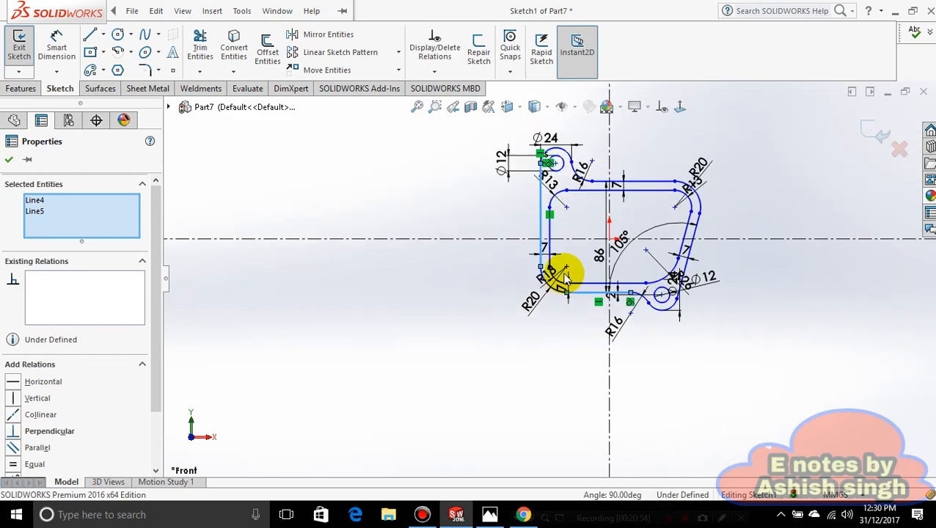
Step: Check the sketch-3 drawing and add a 100 mm vertical dimension from the outer bottom line to the outer left line's upper end
click(490, 516)
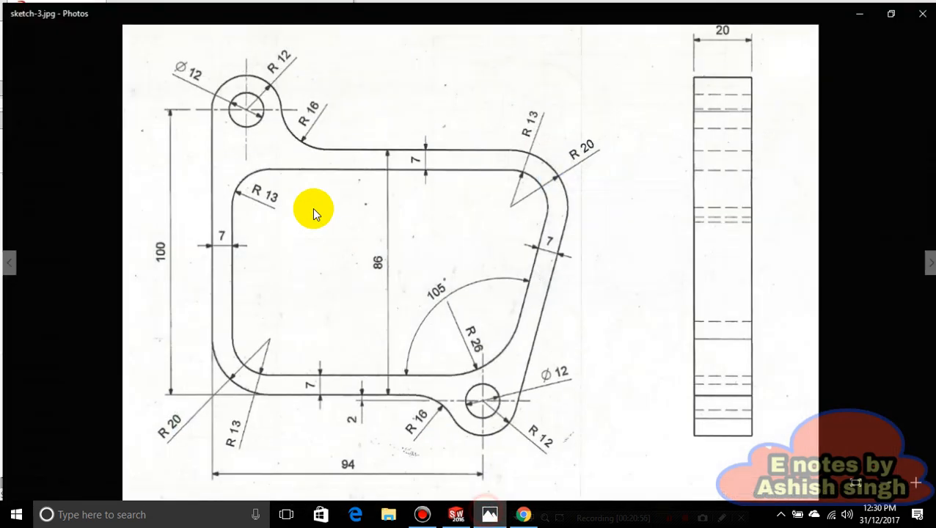
click(489, 516)
click(63, 53)
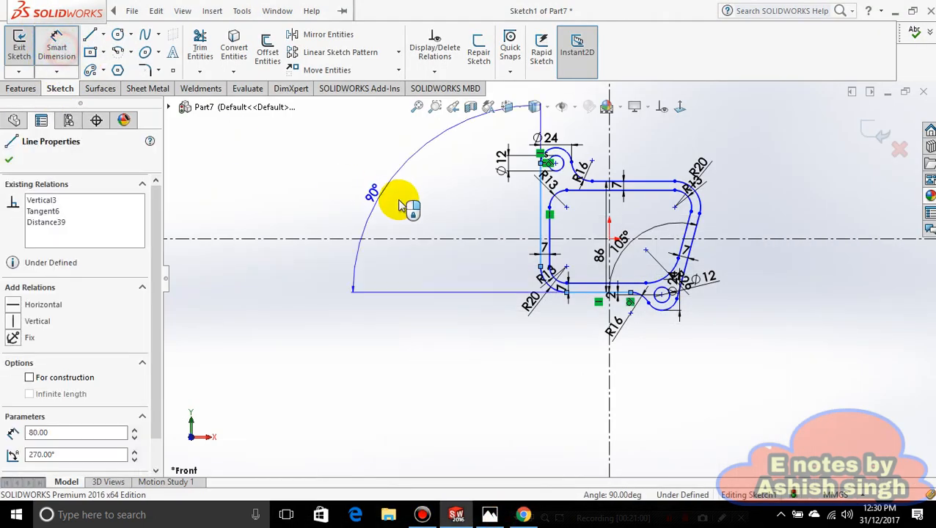
key(Escape)
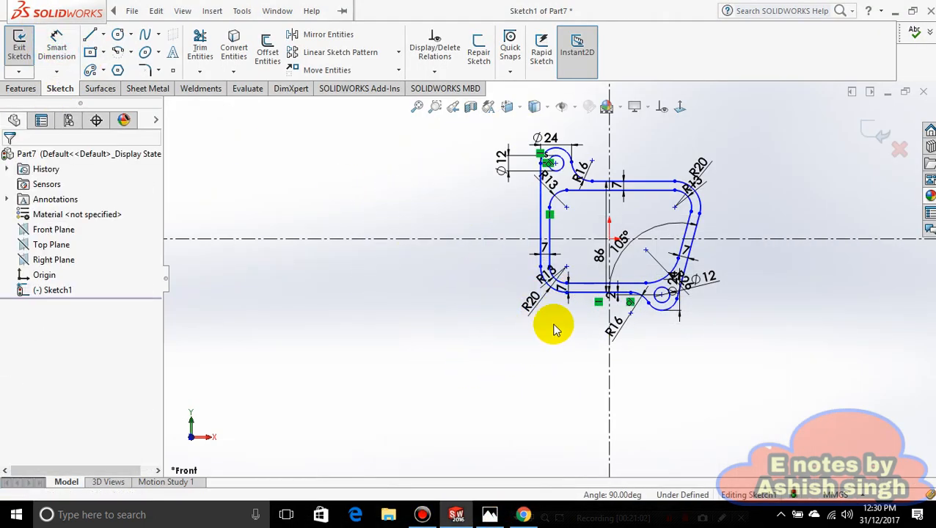
click(56, 48)
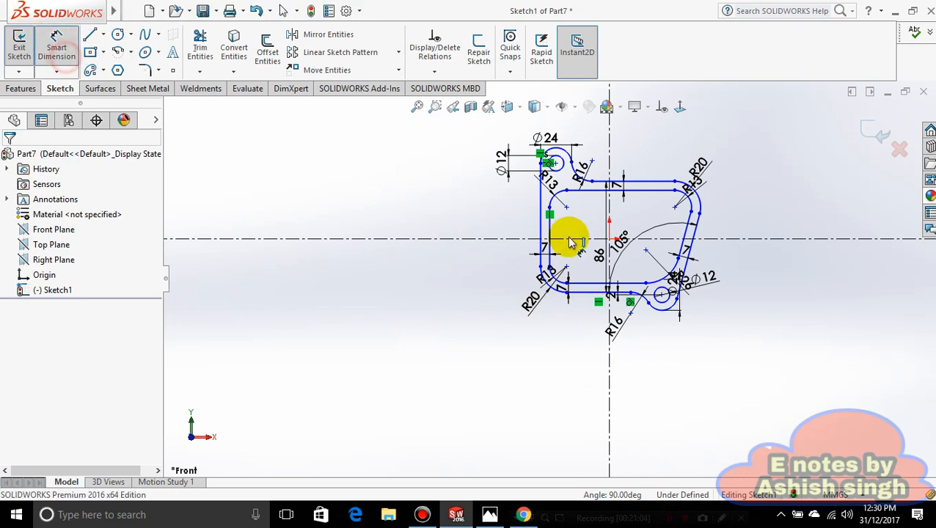
click(578, 297)
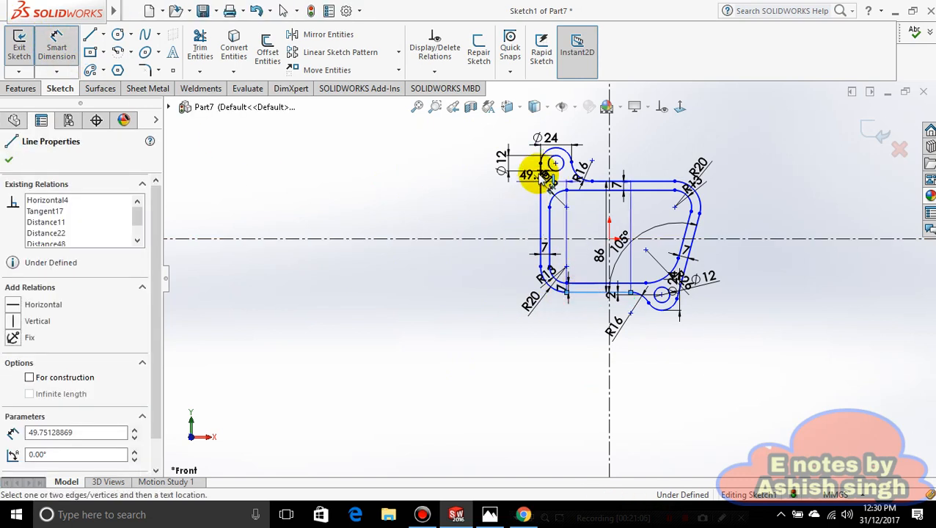
click(539, 163)
click(445, 218)
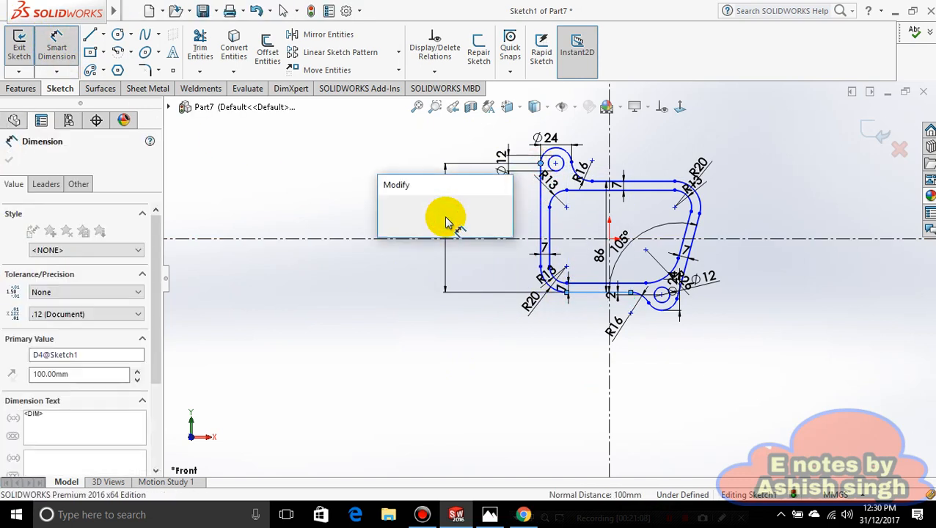
click(387, 214)
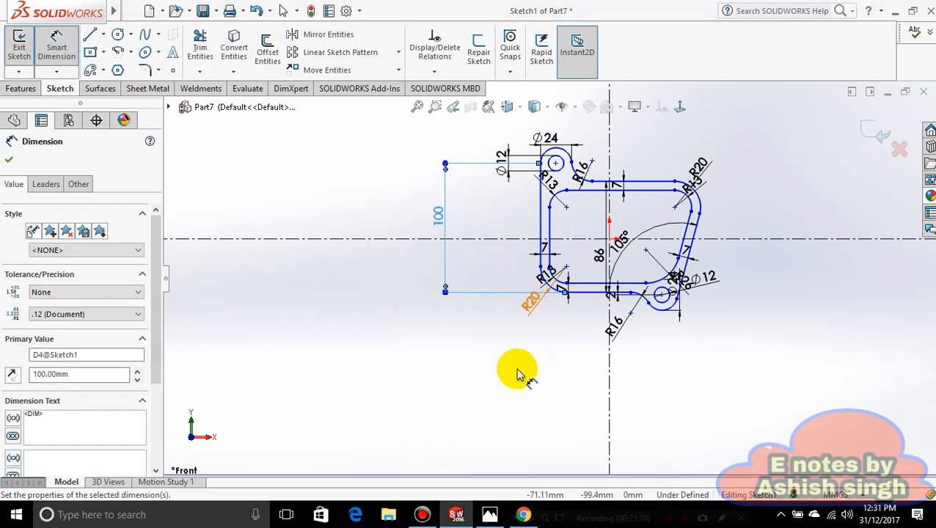
Step: Dimension the horizontal distance from the outer left line's lower end to the lower-right hole's centre as 96 mm
click(540, 267)
click(664, 295)
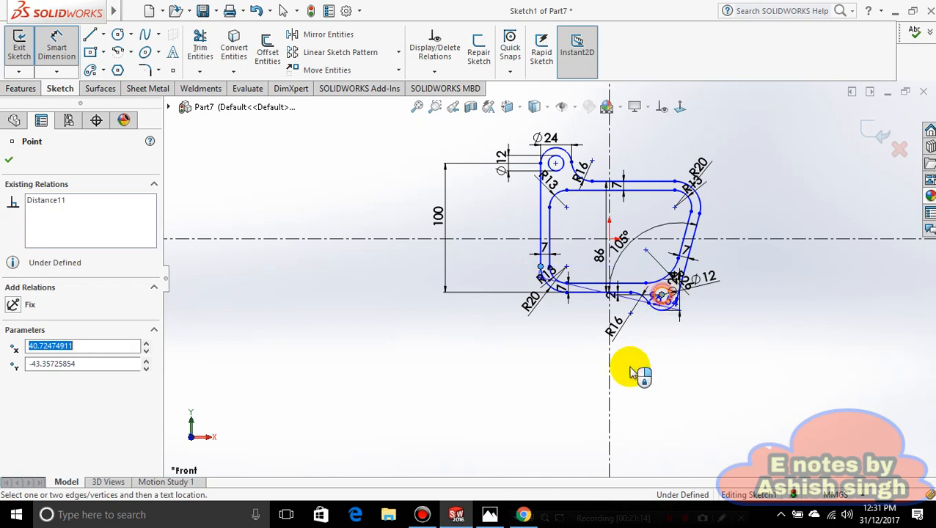
click(590, 389)
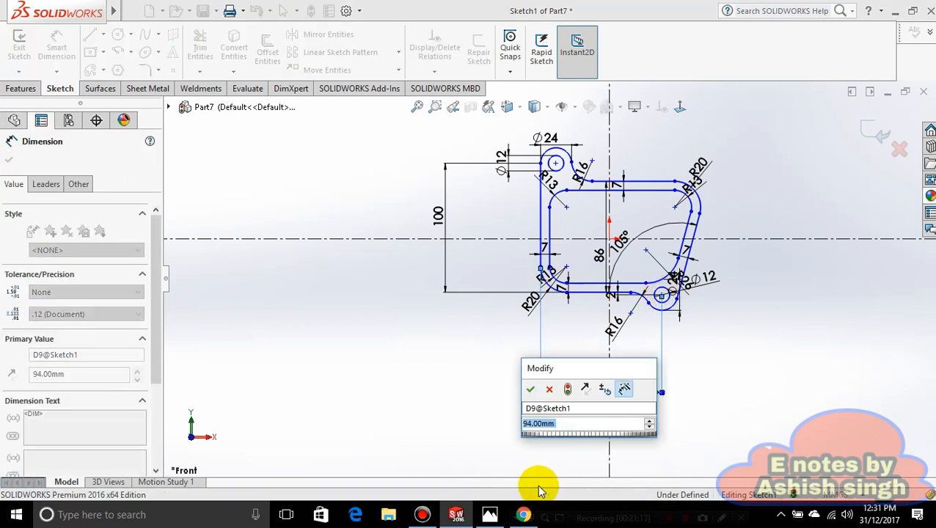
text(96)
key(Return)
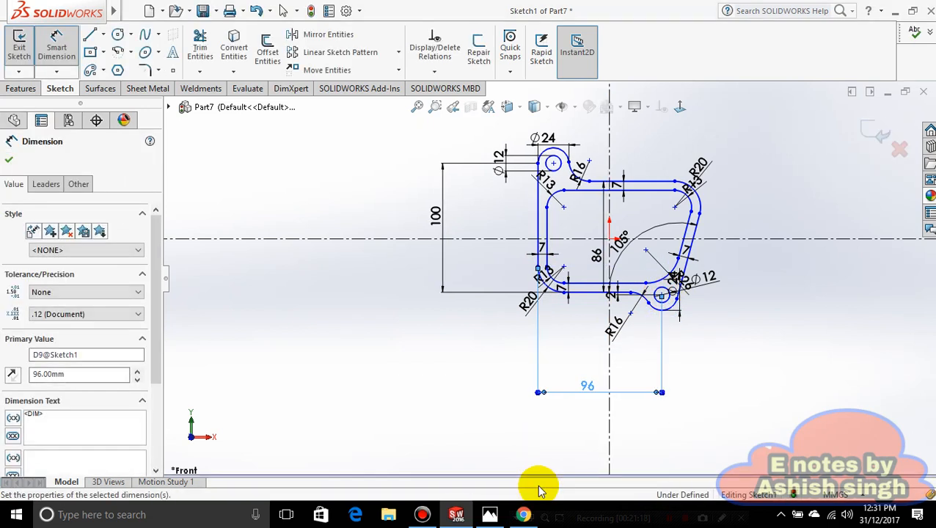
Step: Dimension the vertical distance from the origin to the centre of the upper-left hole
key(f)
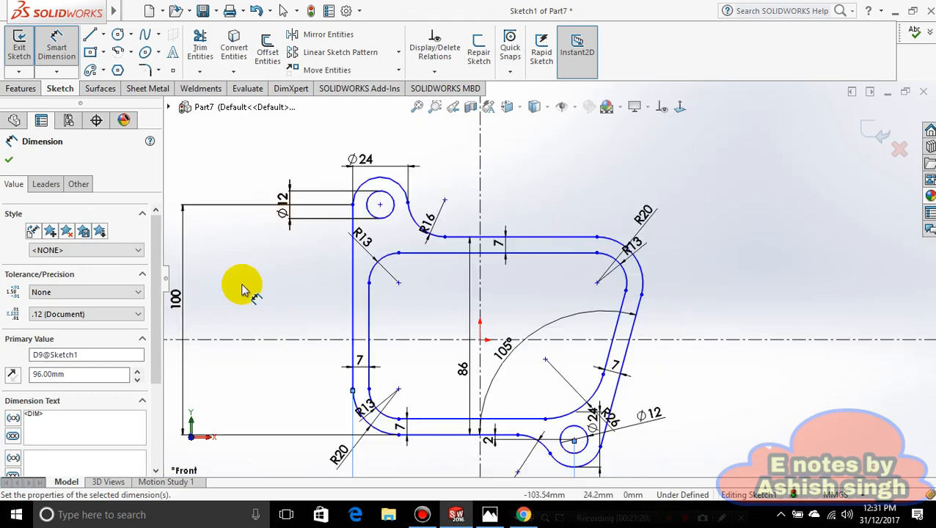
click(480, 341)
click(379, 206)
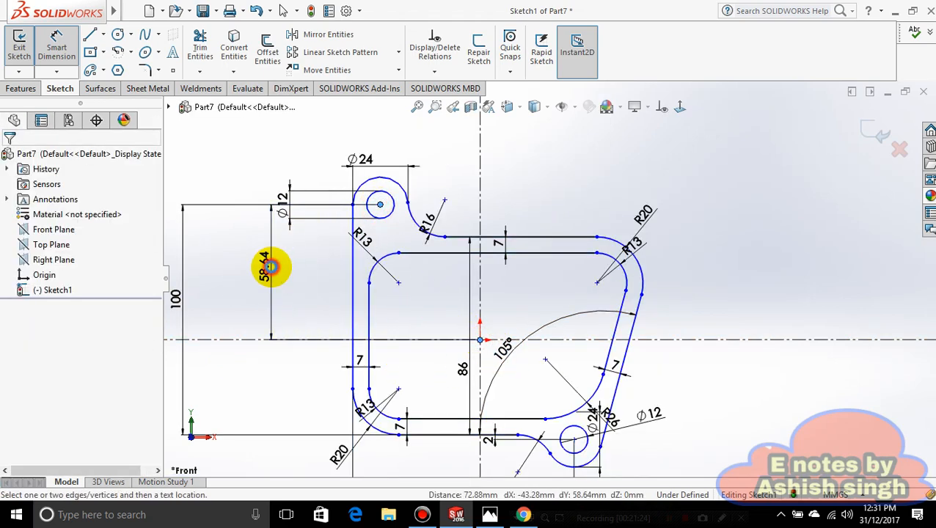
click(271, 268)
click(213, 264)
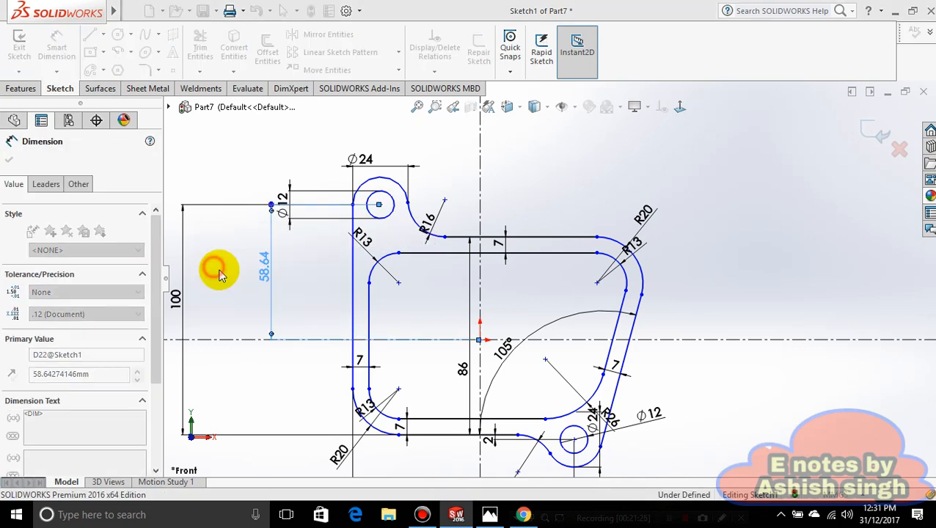
click(379, 206)
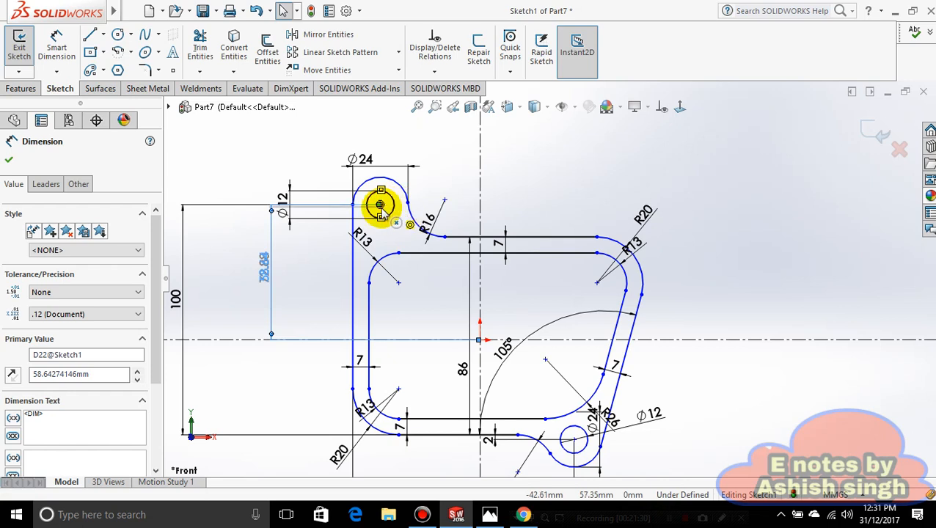
click(350, 249)
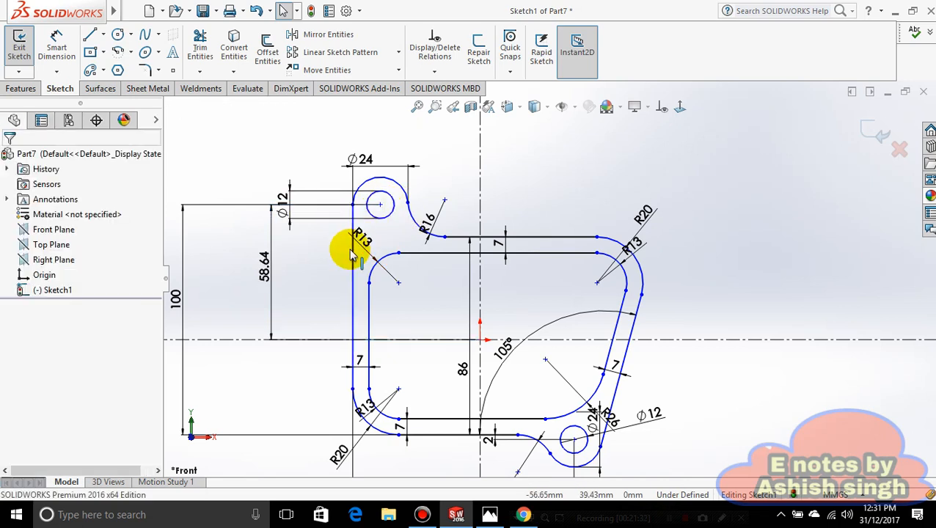
Step: Dimension the horizontal distance from the upper-left hole's centre to the vertical centerline
click(380, 205)
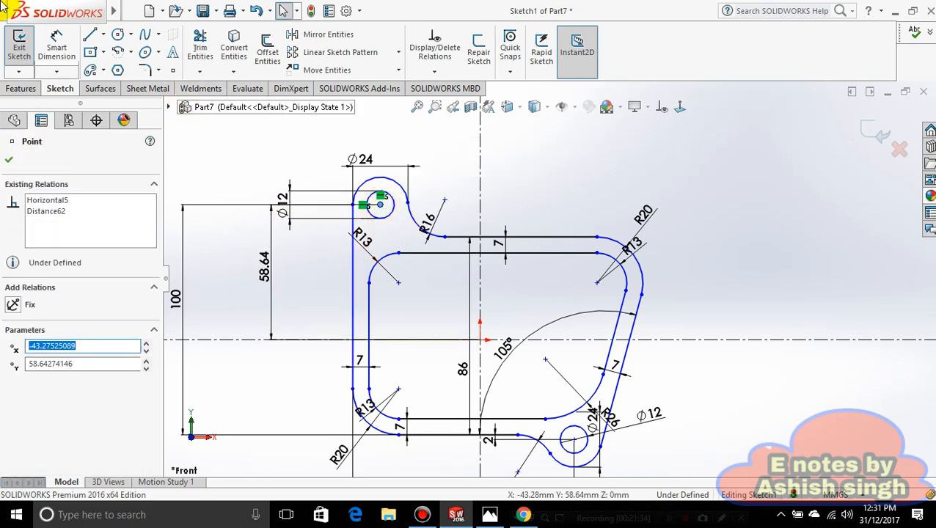
click(57, 44)
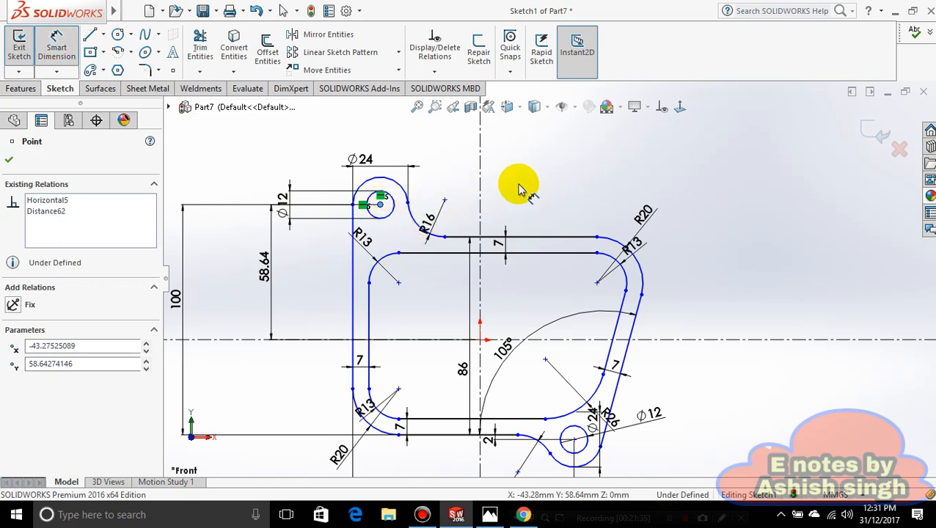
click(480, 199)
click(434, 139)
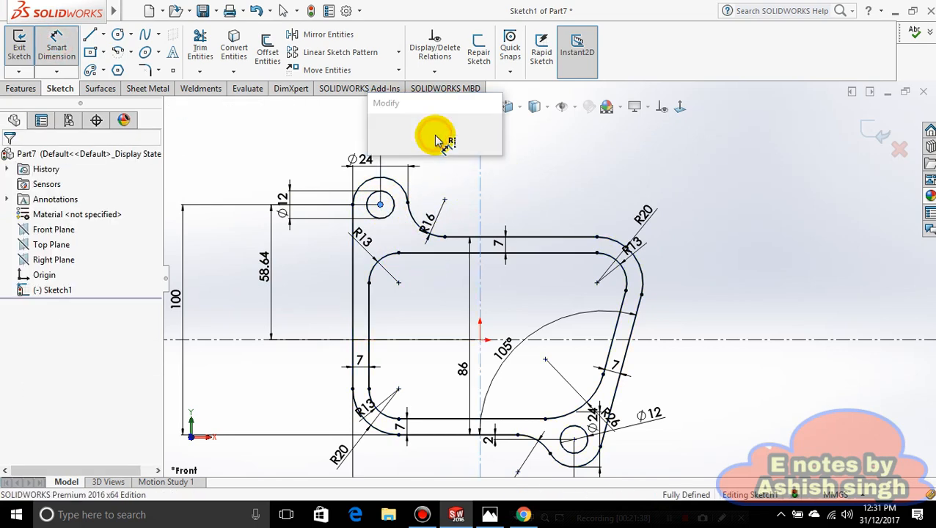
click(376, 132)
scroll(595, 315, up, 2)
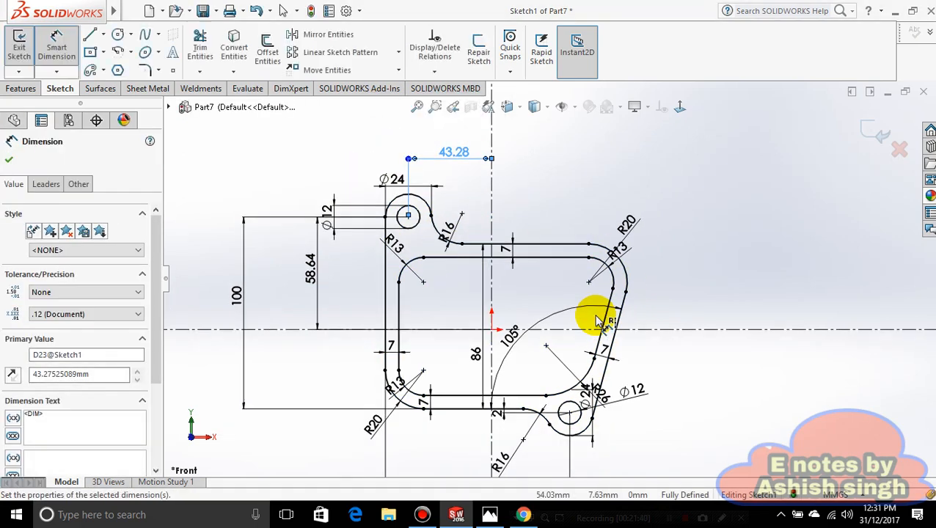
click(349, 353)
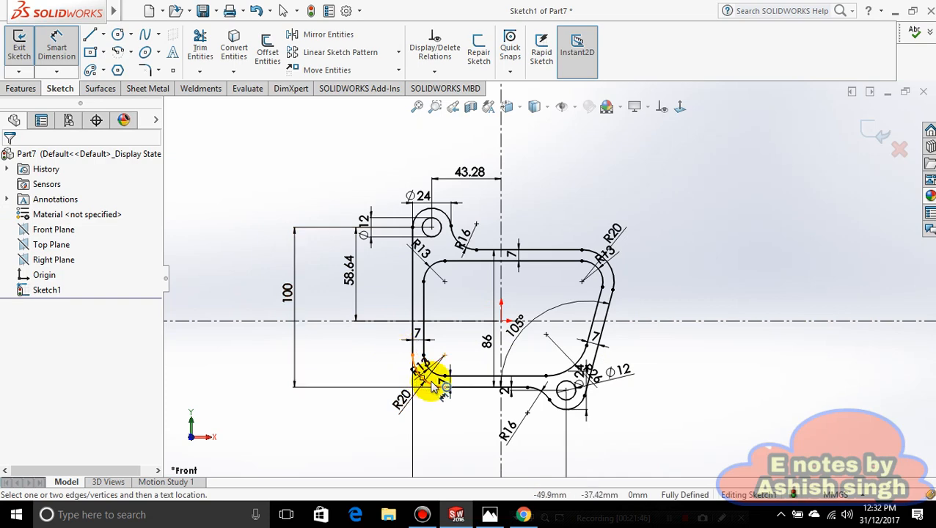
Step: Examine the dimensioned profile, especially the concentric lower-left corner arcs, and return to a view normal to the sketch
scroll(424, 383, down, 5)
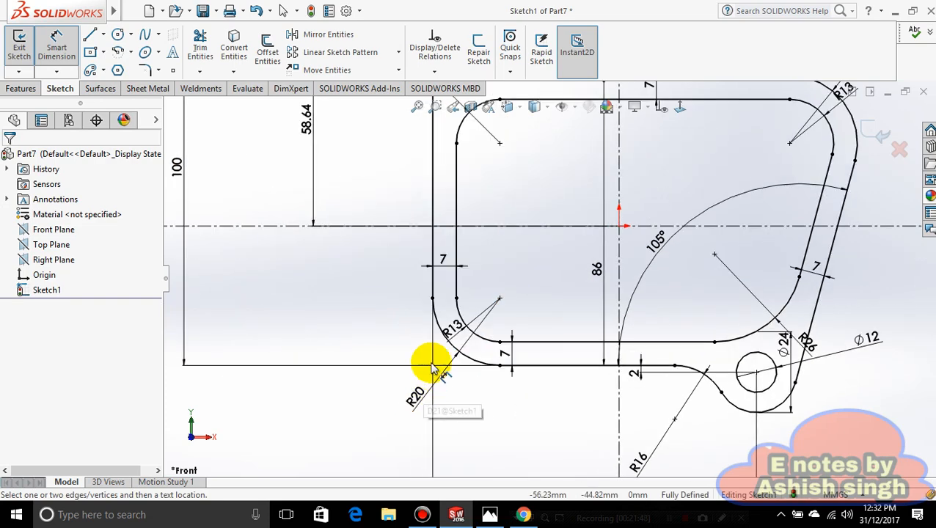
click(535, 358)
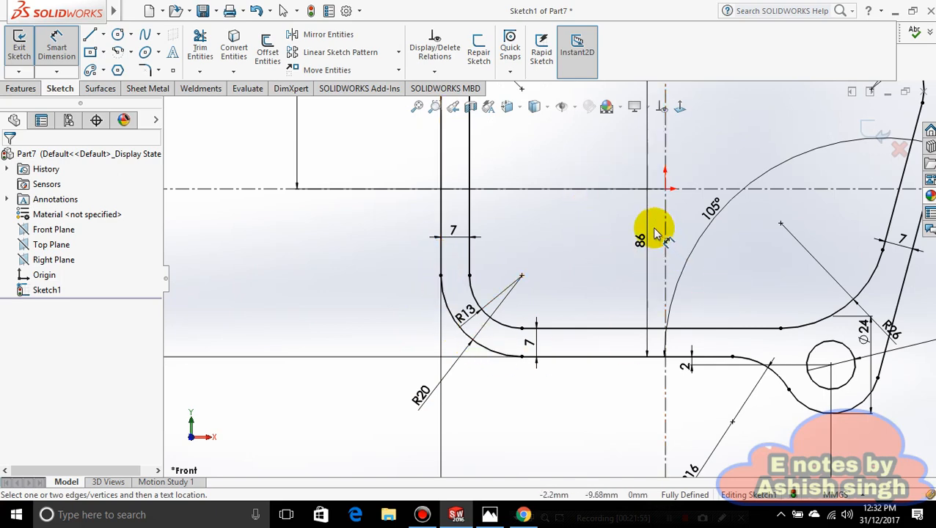
scroll(534, 343, up, 5)
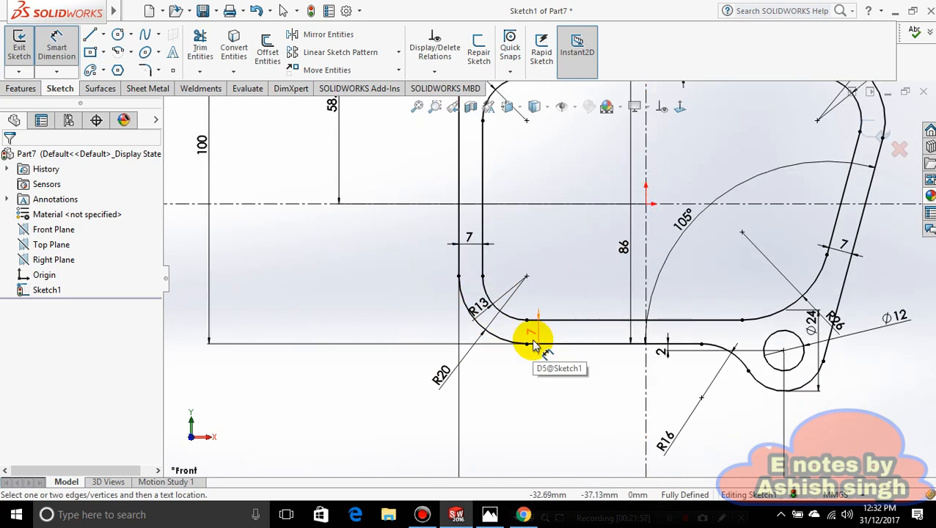
scroll(538, 260, down, 4)
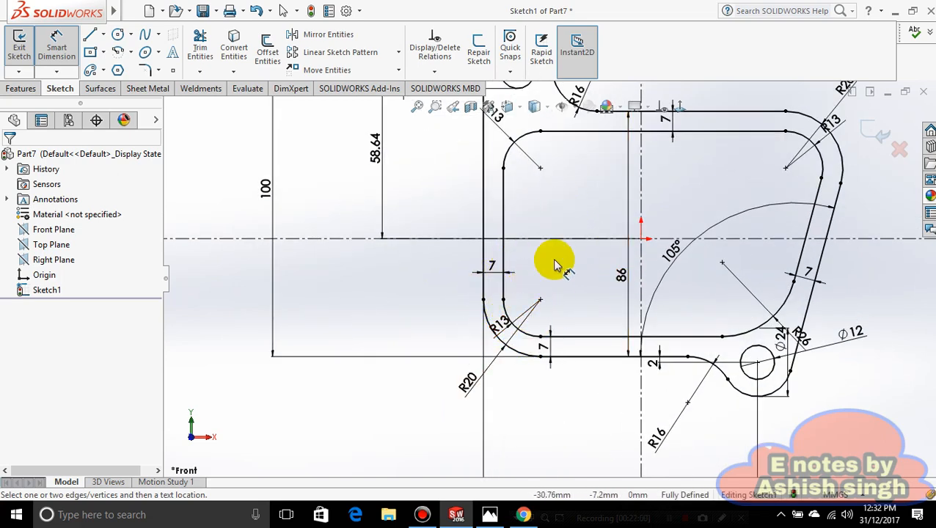
scroll(530, 272, up, 1)
scroll(551, 277, up, 1)
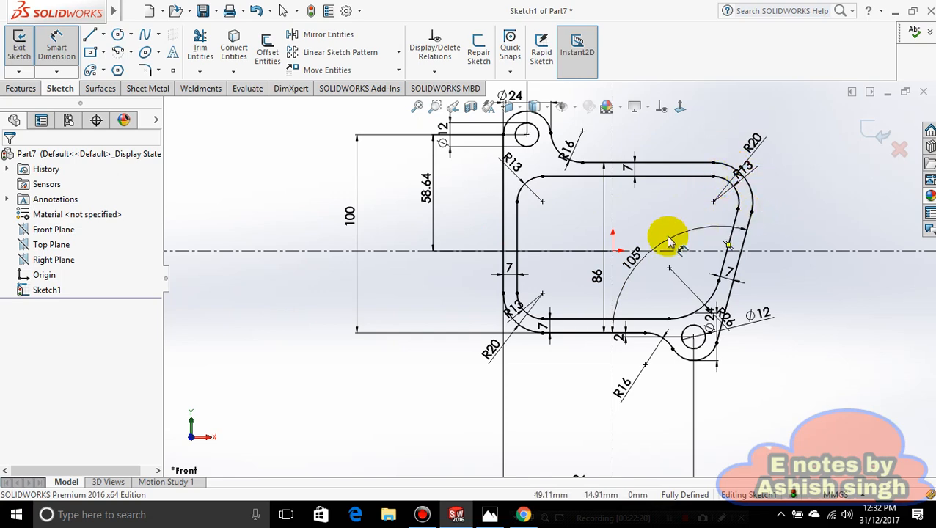
mouse_move(657, 245)
middle_down()
mouse_move(601, 298)
mouse_move(537, 303)
mouse_move(635, 245)
mouse_move(649, 212)
middle_up()
right_drag(650, 213, 661, 152)
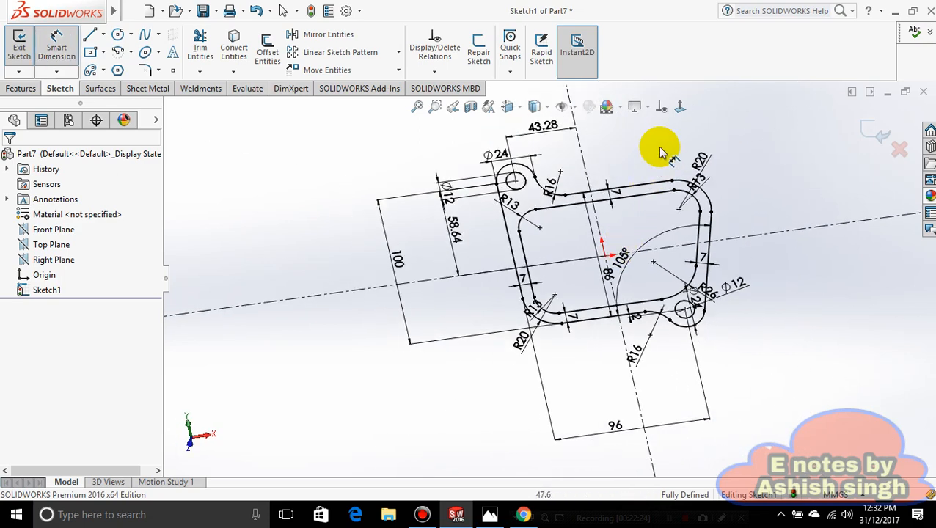
click(680, 108)
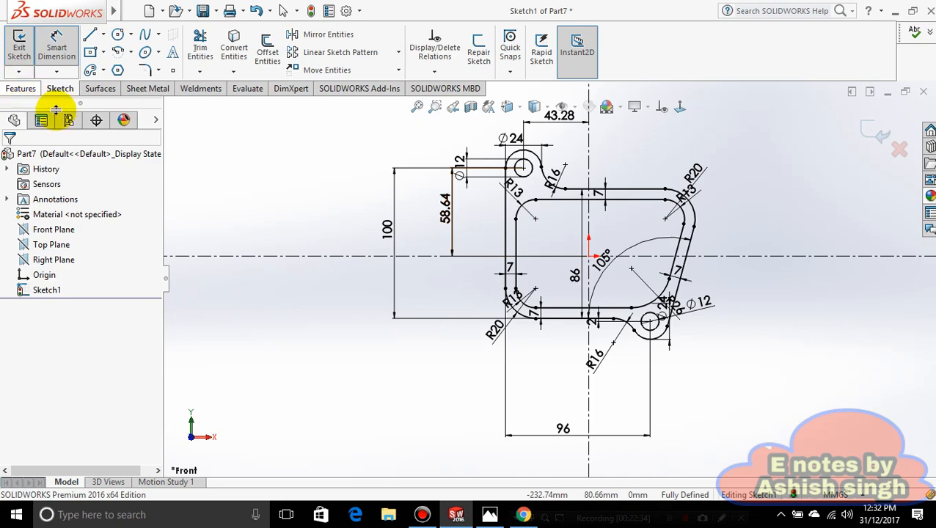
Step: Extrude the plate profile in one direction to a blind depth of 33 mm
key(Escape)
click(21, 89)
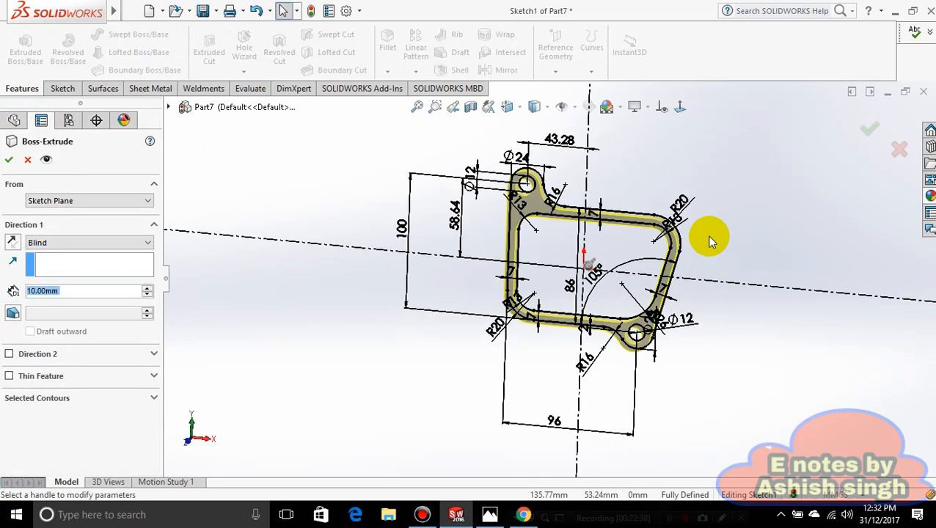
drag(574, 288, 561, 300)
click(871, 130)
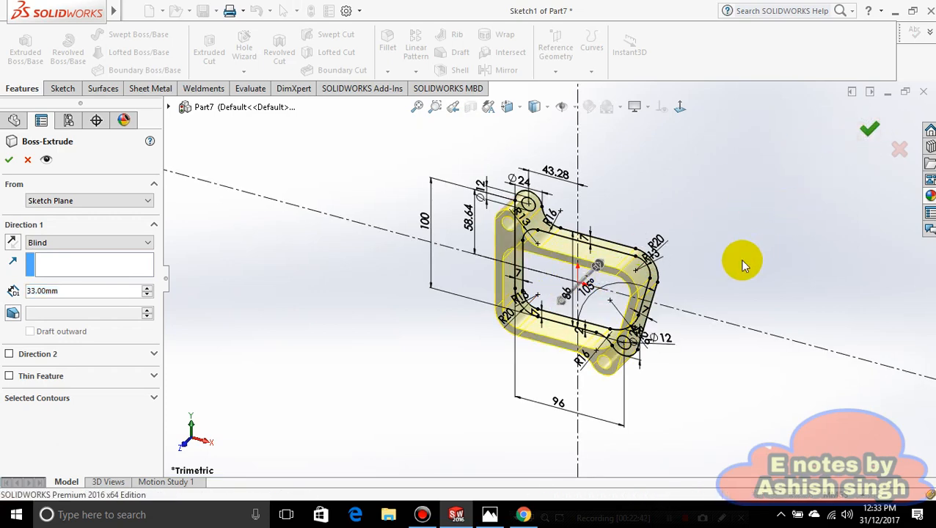
Step: Compare the solid with the thickness in the sketch-3 drawing's side view, and undo the extrusion
mouse_move(659, 299)
middle_down()
mouse_move(663, 215)
mouse_move(547, 222)
mouse_move(456, 259)
mouse_move(502, 330)
mouse_move(660, 303)
mouse_move(692, 349)
mouse_move(639, 388)
mouse_move(567, 351)
mouse_move(529, 372)
mouse_move(614, 435)
mouse_move(685, 418)
mouse_move(701, 300)
mouse_move(692, 370)
mouse_move(645, 413)
mouse_move(716, 316)
mouse_move(514, 282)
mouse_move(584, 305)
mouse_move(595, 369)
mouse_move(668, 367)
mouse_move(669, 291)
mouse_move(502, 299)
mouse_move(503, 406)
mouse_move(605, 450)
middle_up()
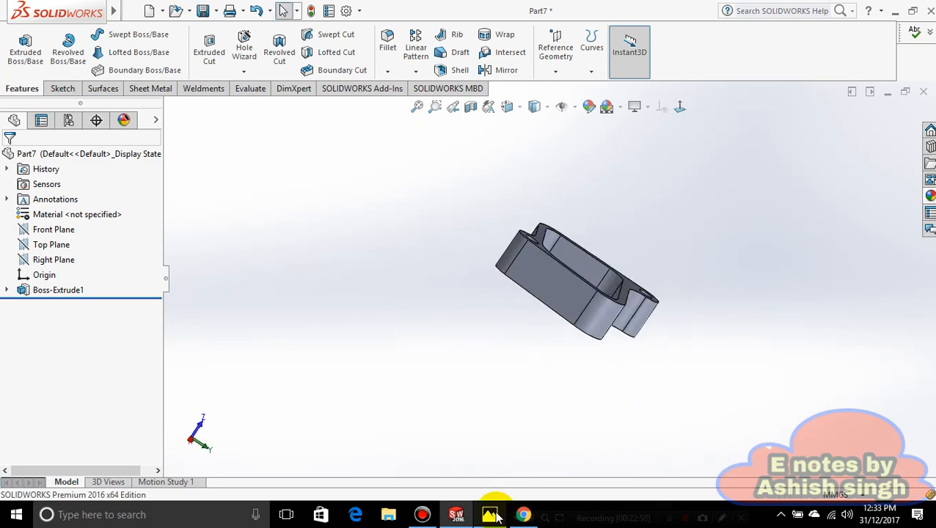
click(490, 515)
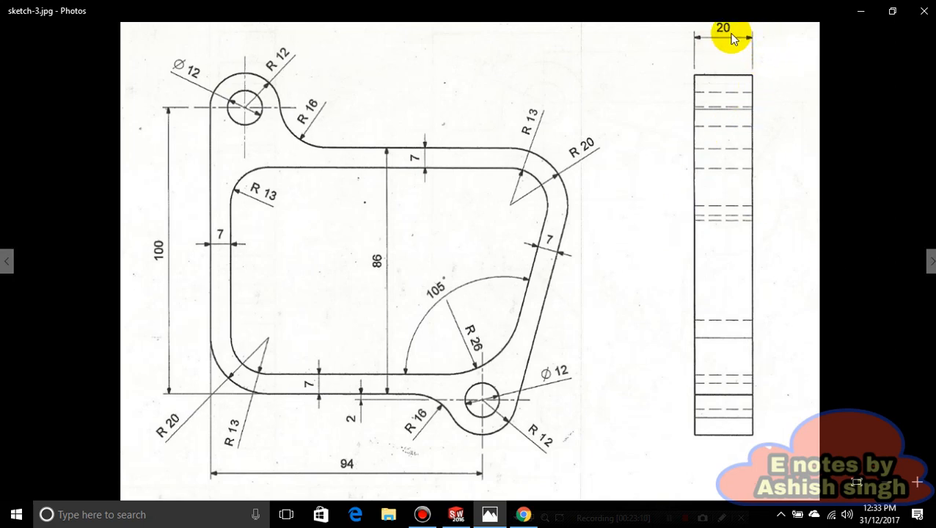
click(490, 515)
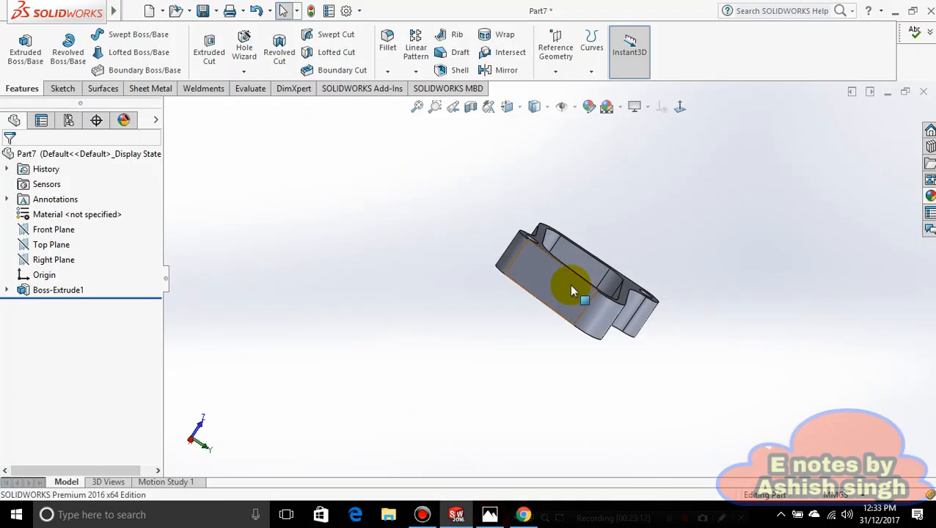
middle_drag(699, 288, 825, 483)
key(ctrl+z)
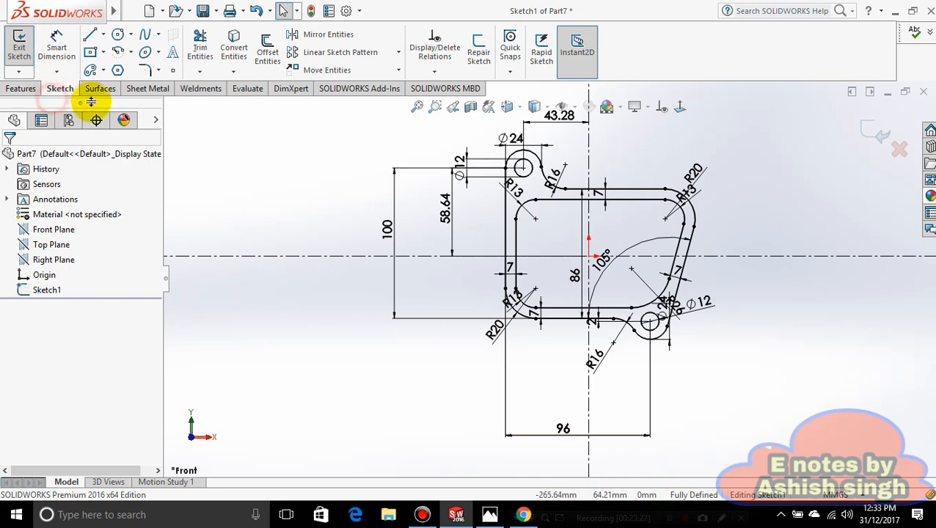
Step: Extrude the plate profile in one direction from the sketch plane to a blind depth of 20 mm
click(9, 89)
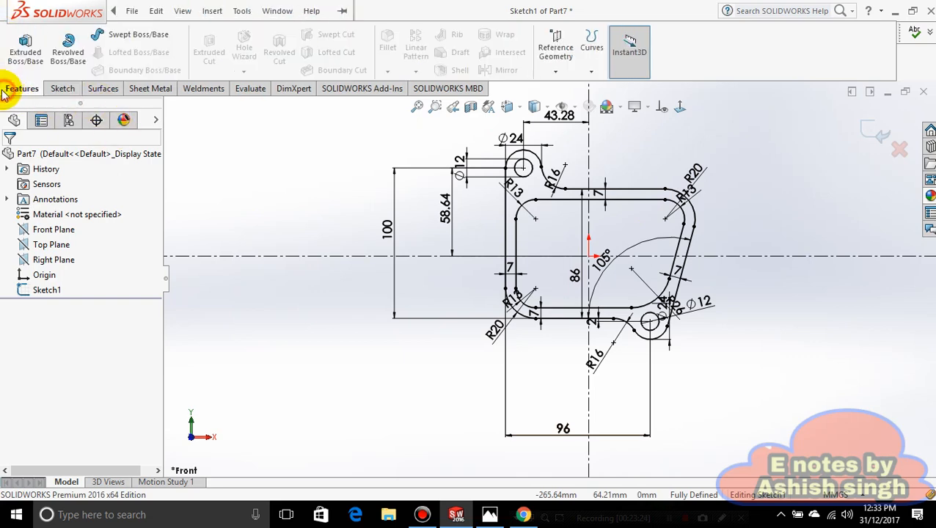
click(30, 52)
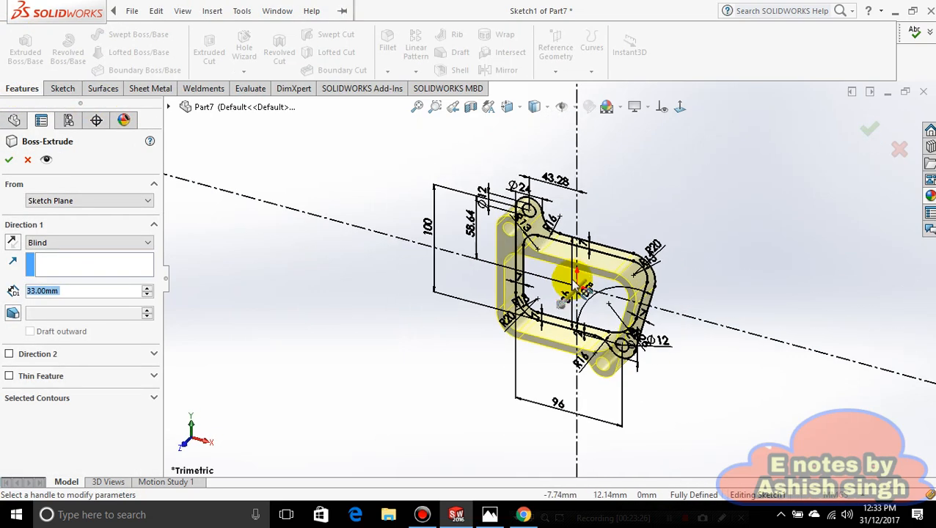
drag(561, 308, 576, 342)
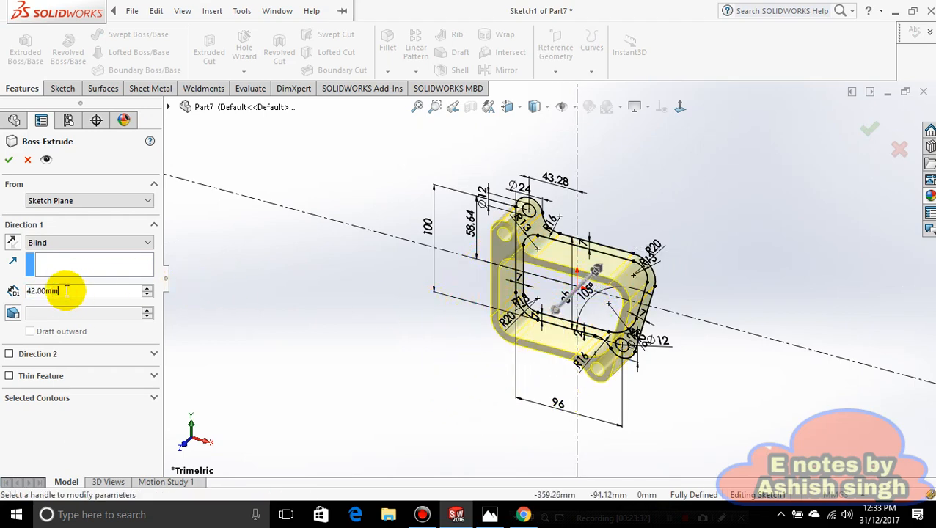
text(42.)
key(BackSpace)
key(BackSpace)
key(BackSpace)
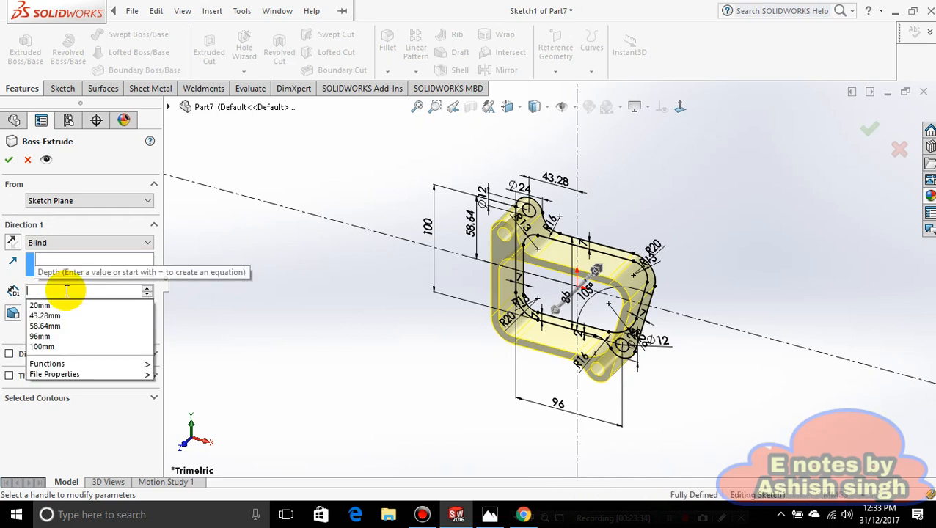
text(20)
key(Return)
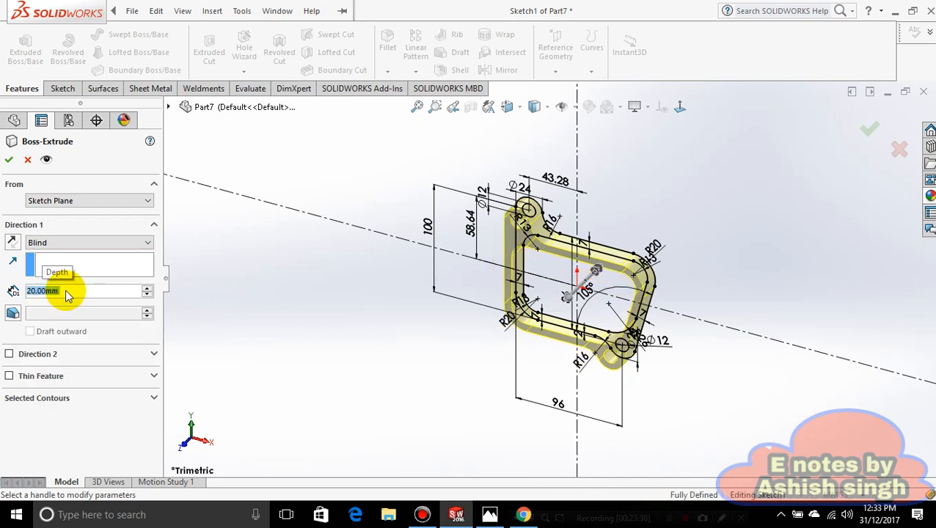
click(291, 347)
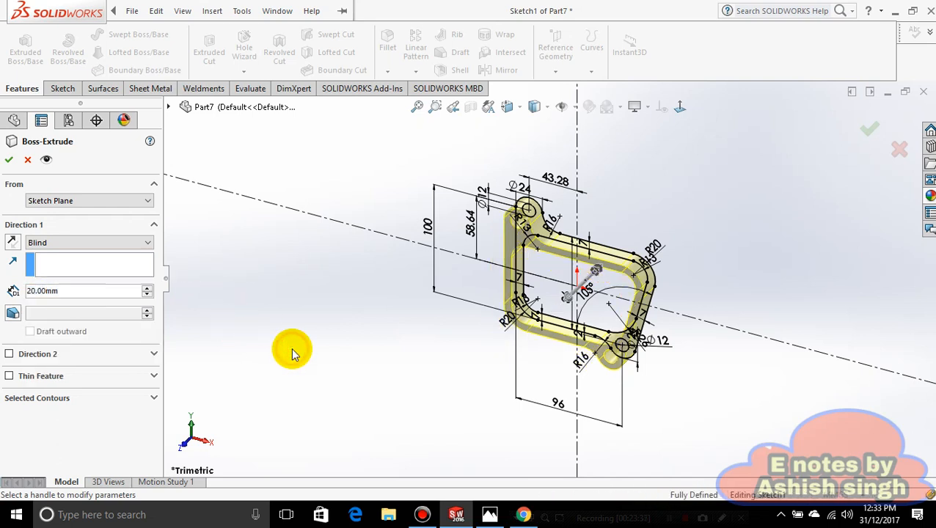
click(8, 161)
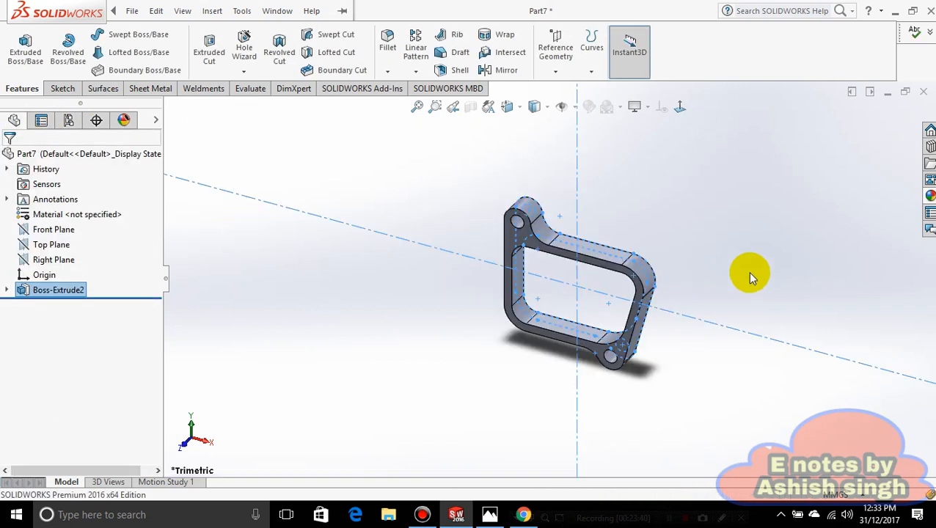
click(790, 272)
mouse_move(790, 271)
middle_down()
mouse_move(748, 334)
mouse_move(590, 293)
mouse_move(631, 429)
mouse_move(784, 397)
mouse_move(798, 490)
middle_up()
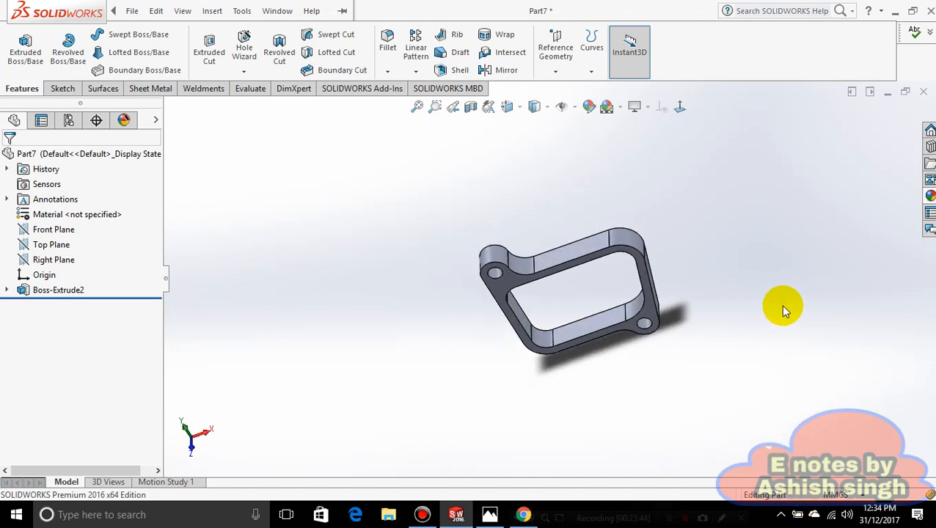